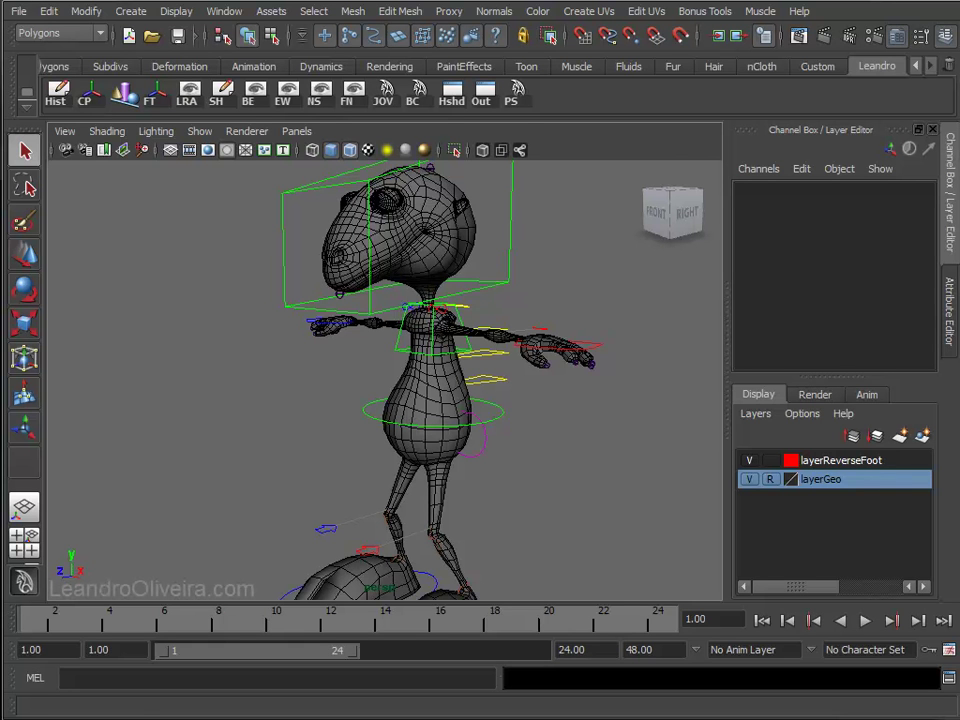
# - Select the head control ctrl_Head and bring up the Channel Box Edit menu
pyautogui.keyDown('alt'); pyautogui.moveTo(570, 453); pyautogui.dragTo(596, 456); pyautogui.keyUp('alt')
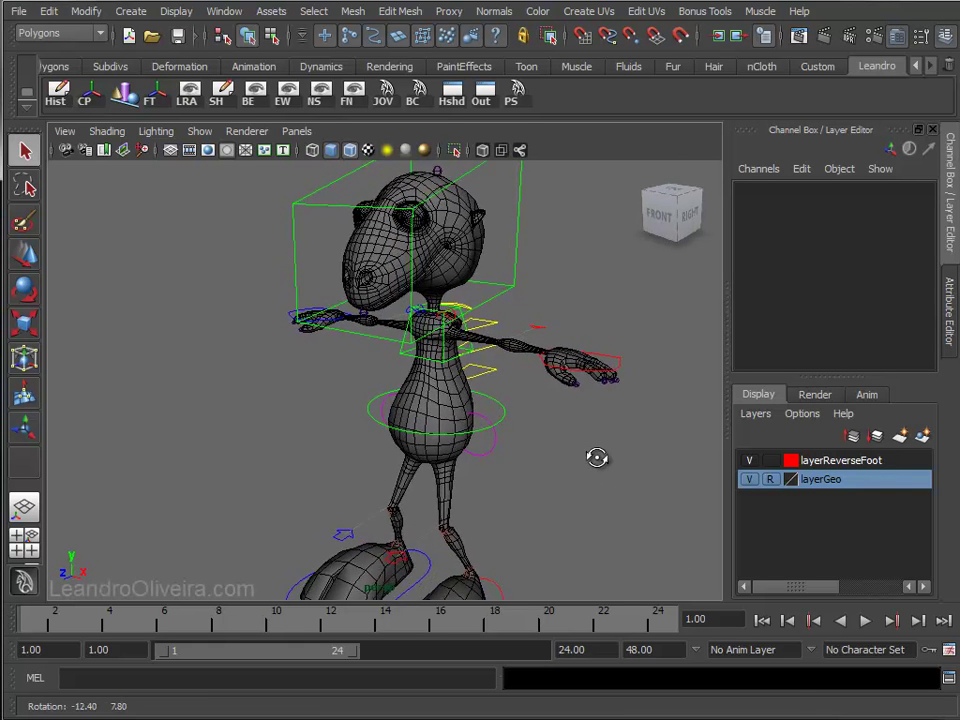
pyautogui.moveTo(611, 429)
pyautogui.keyDown('alt'); pyautogui.mouseDown(button='right')
pyautogui.moveTo(611, 501)
pyautogui.moveTo(566, 476)
pyautogui.moveTo(574, 407)
pyautogui.mouseUp(button='right'); pyautogui.keyUp('alt')
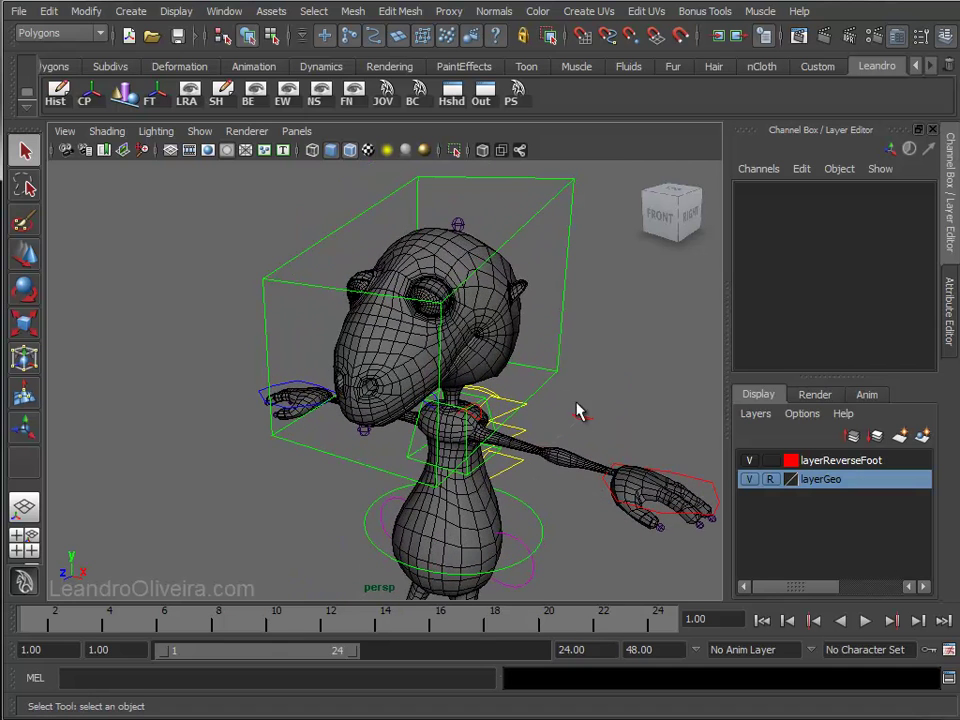
pyautogui.click(561, 349)
pyautogui.moveTo(561, 349)
pyautogui.keyDown('alt'); pyautogui.mouseDown()
pyautogui.moveTo(602, 321)
pyautogui.moveTo(631, 268)
pyautogui.mouseUp(); pyautogui.keyUp('alt')
pyautogui.click(803, 169)
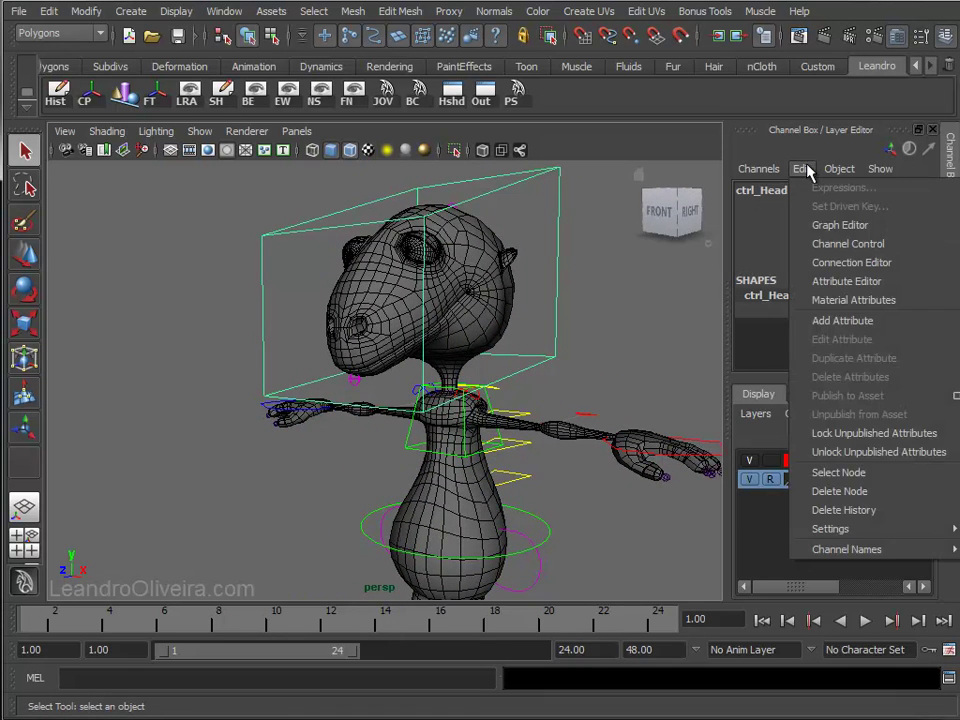
# - Start a new attribute on ctrl_Head named 'Left EyeLid Upper'
pyautogui.click(842, 321)
pyautogui.moveTo(515, 93); pyautogui.dragTo(530, 43)
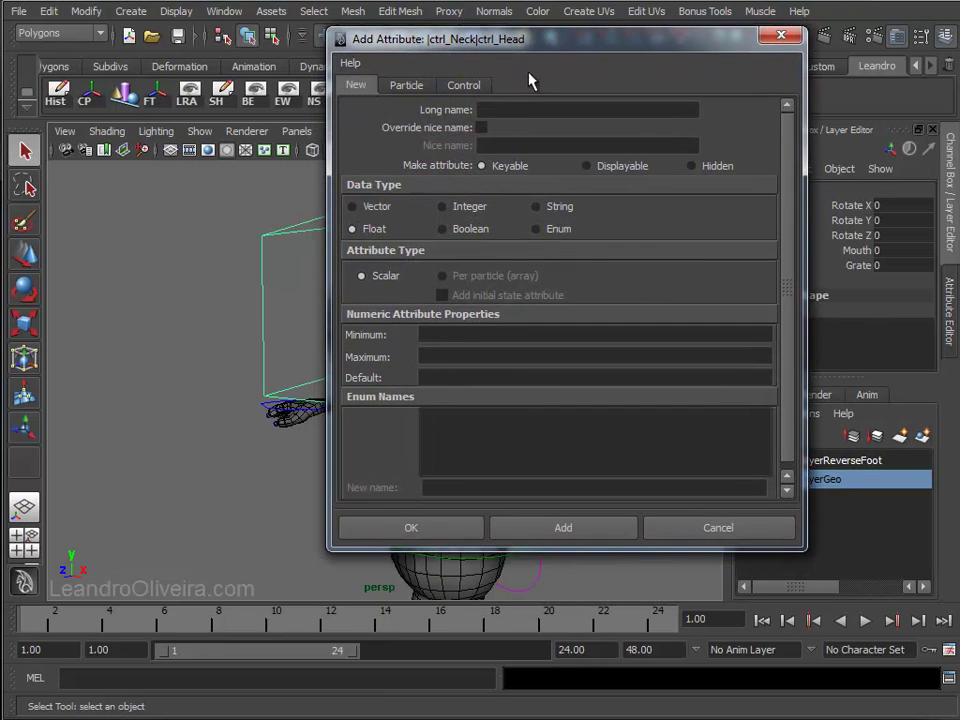
pyautogui.click(518, 110)
pyautogui.write('EyeLid L')
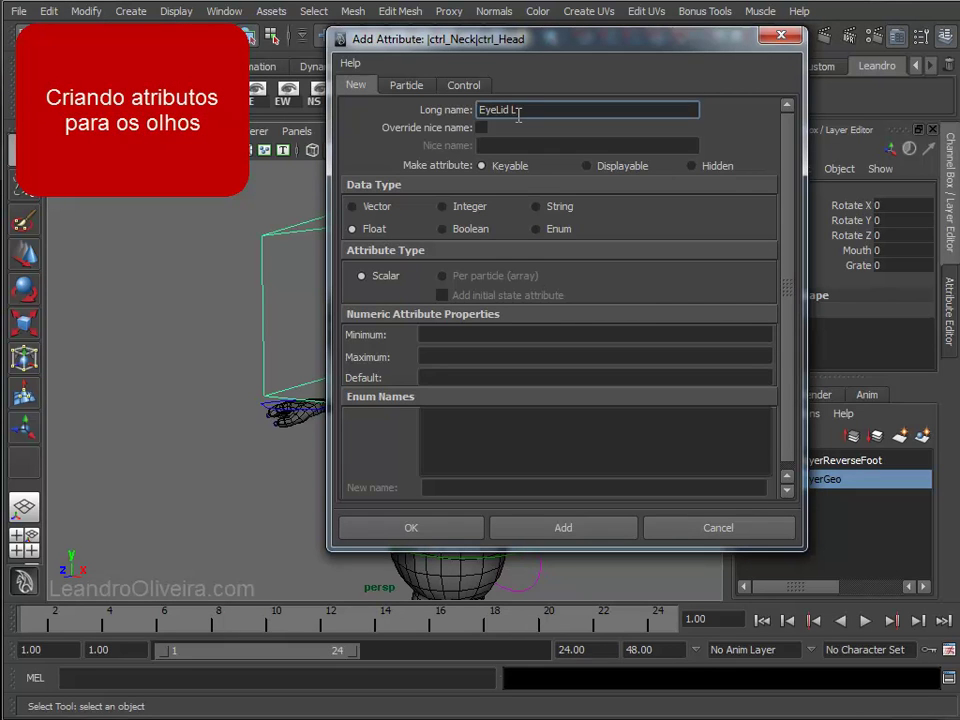
pyautogui.press('BackSpace')
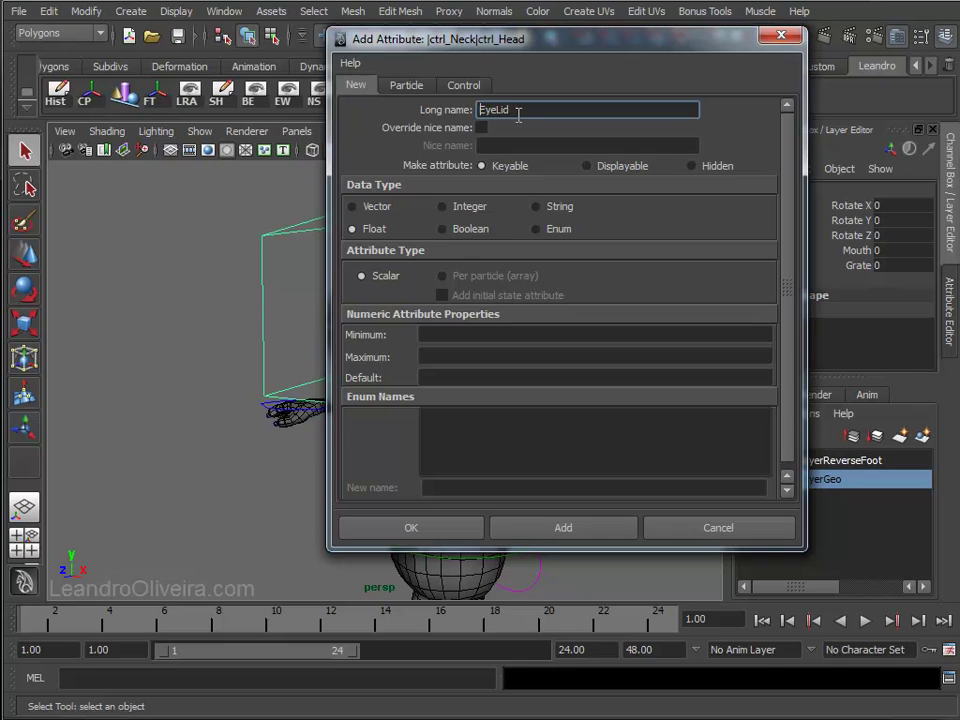
pyautogui.write('Left')
pyautogui.write('Upper')
pyautogui.moveTo(583, 109); pyautogui.dragTo(460, 111)
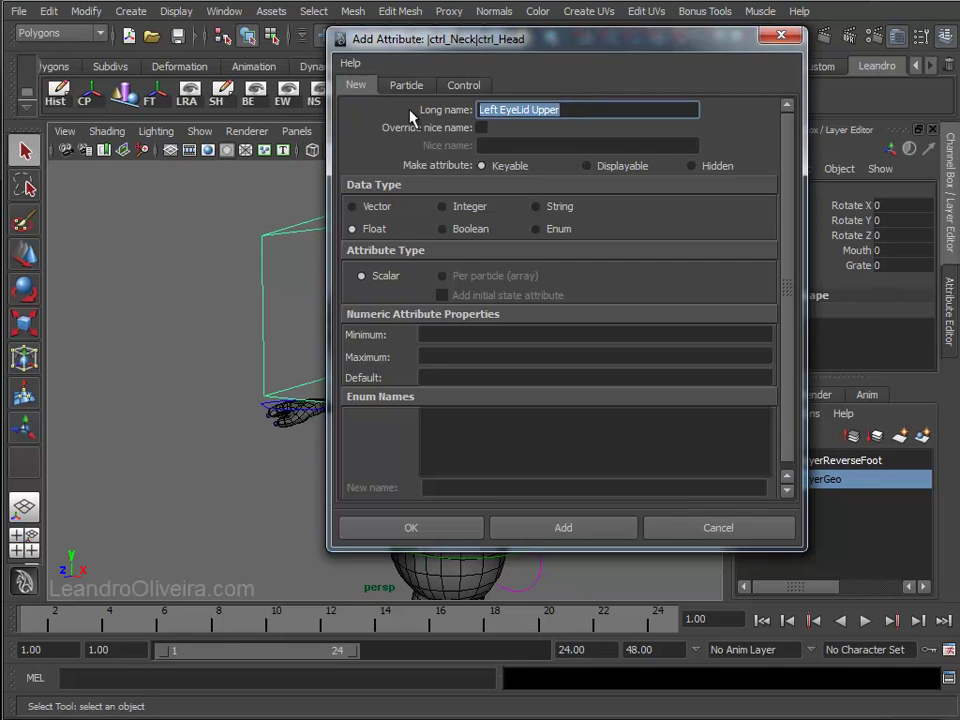
# - Give it minimum 0, maximum 10, default 0 and add it
pyautogui.click(437, 334)
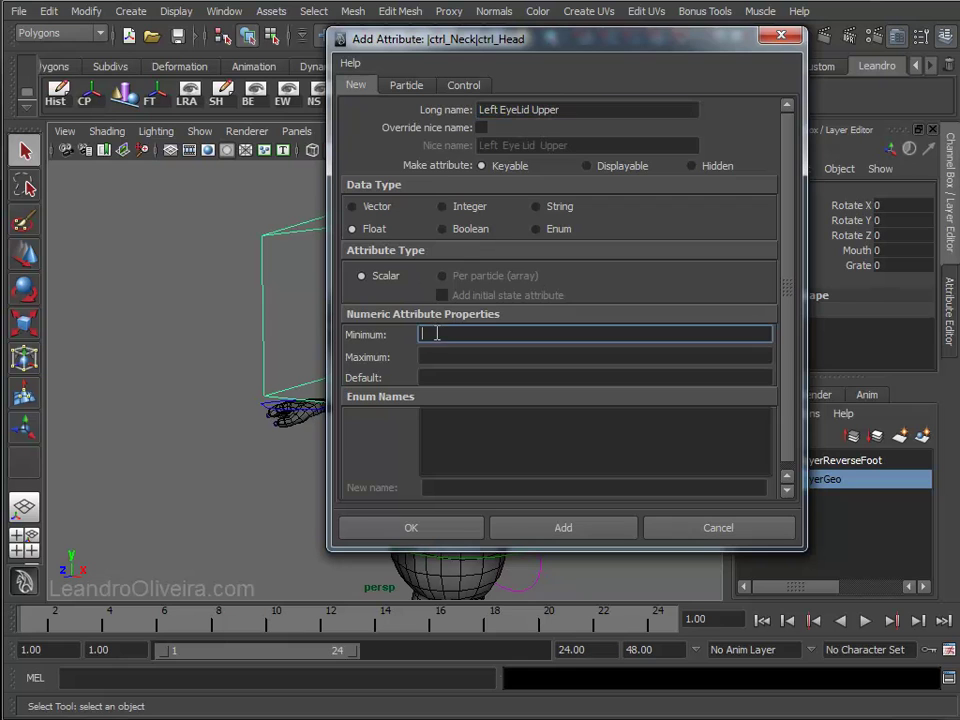
pyautogui.moveTo(478, 431)
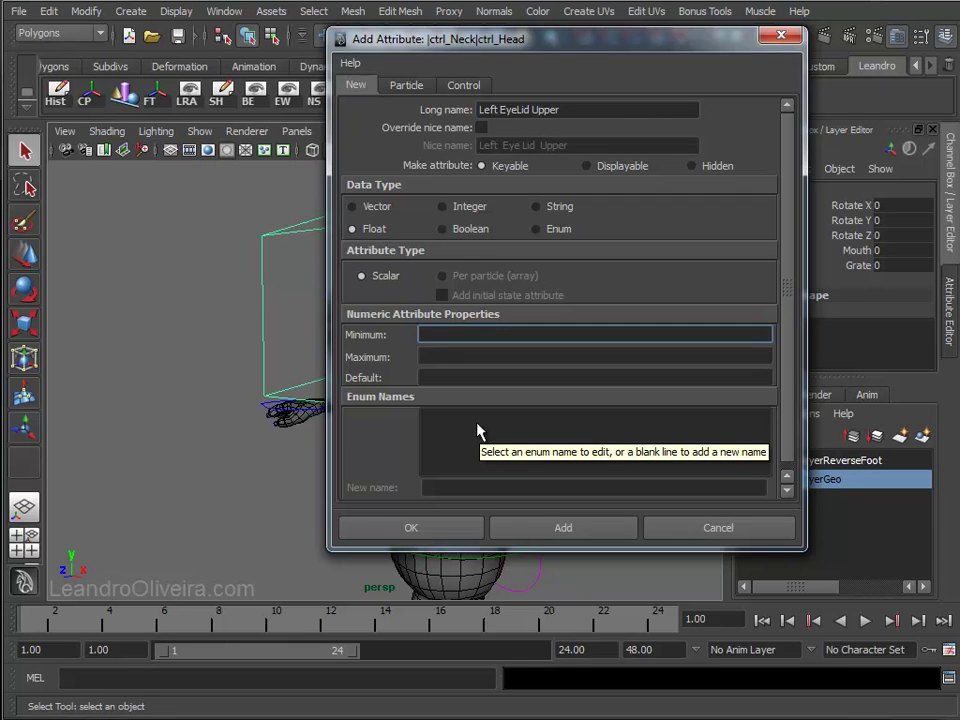
pyautogui.write('0')
pyautogui.press('Tab')
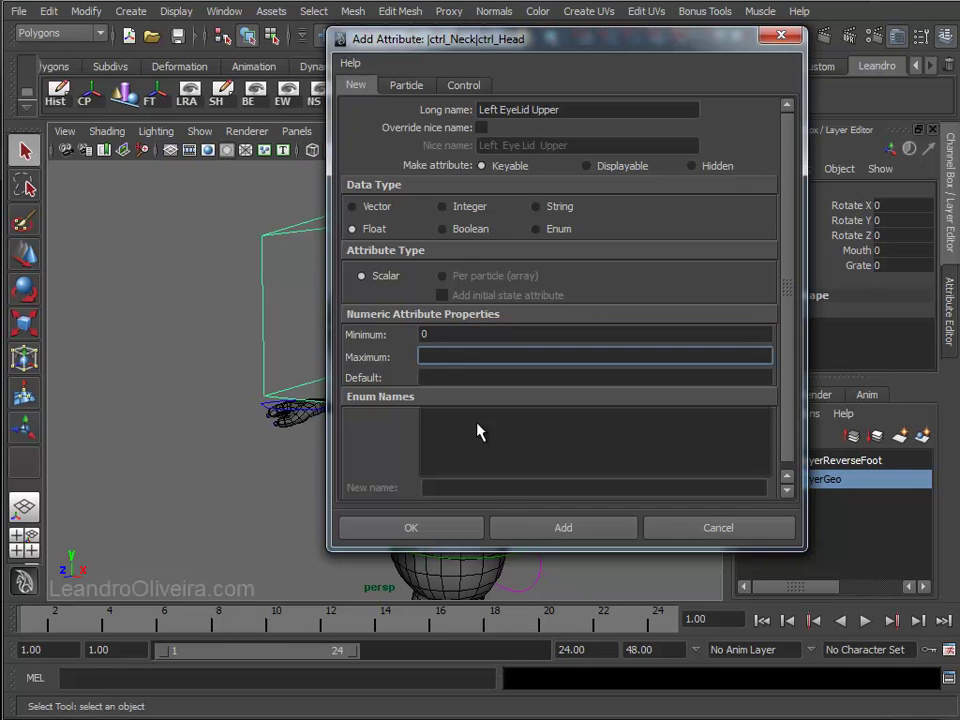
pyautogui.write('10')
pyautogui.press('Tab')
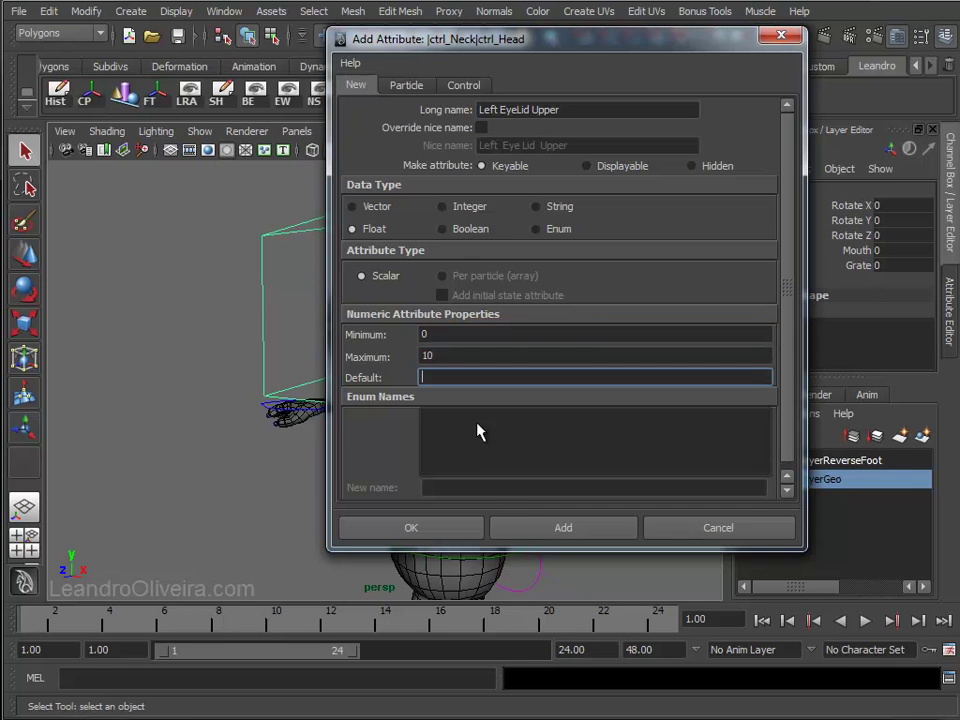
pyautogui.write('0')
pyautogui.moveTo(498, 48)
pyautogui.mouseDown()
pyautogui.moveTo(90, 54)
pyautogui.moveTo(528, 59)
pyautogui.mouseUp()
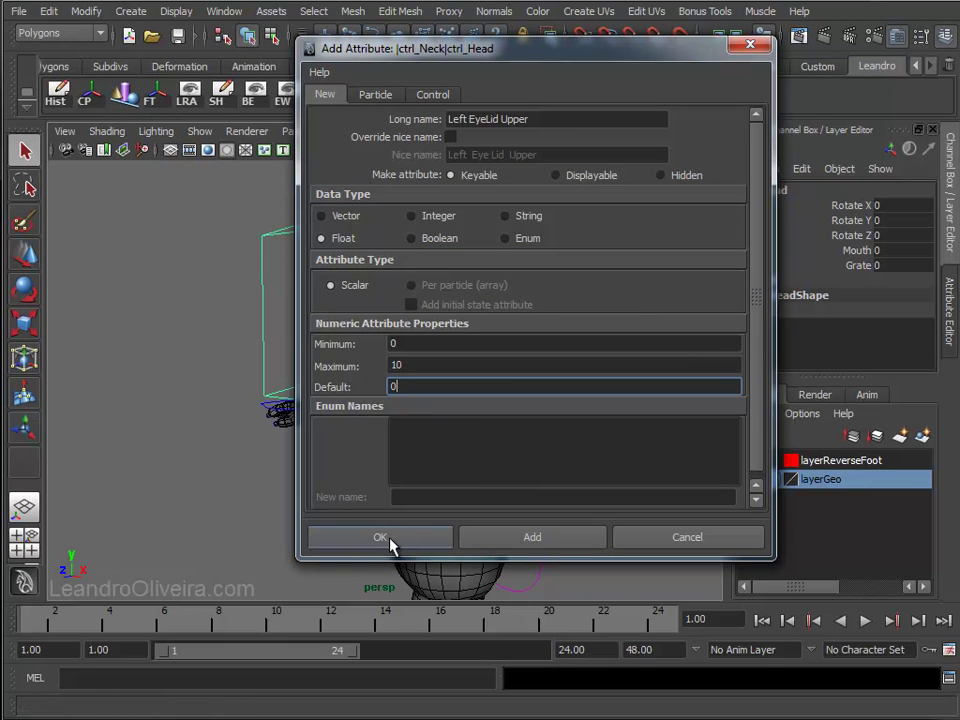
pyautogui.click(492, 542)
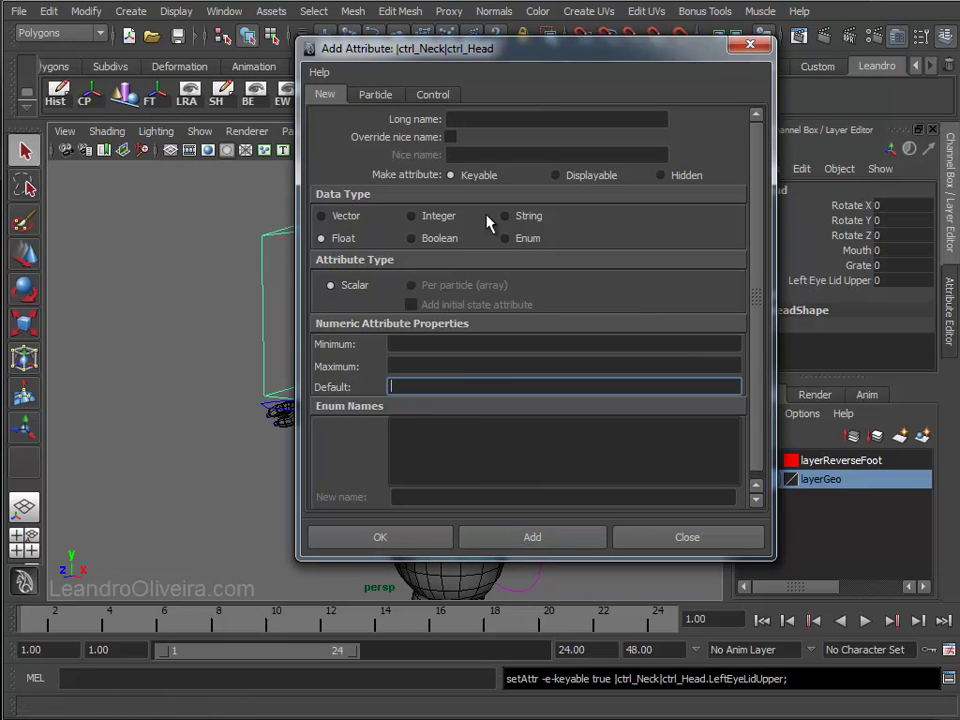
# - Add the 'Left EyeLid Lower' attribute with range 0–10, default 0
pyautogui.moveTo(482, 48); pyautogui.dragTo(386, 48)
pyautogui.click(392, 120)
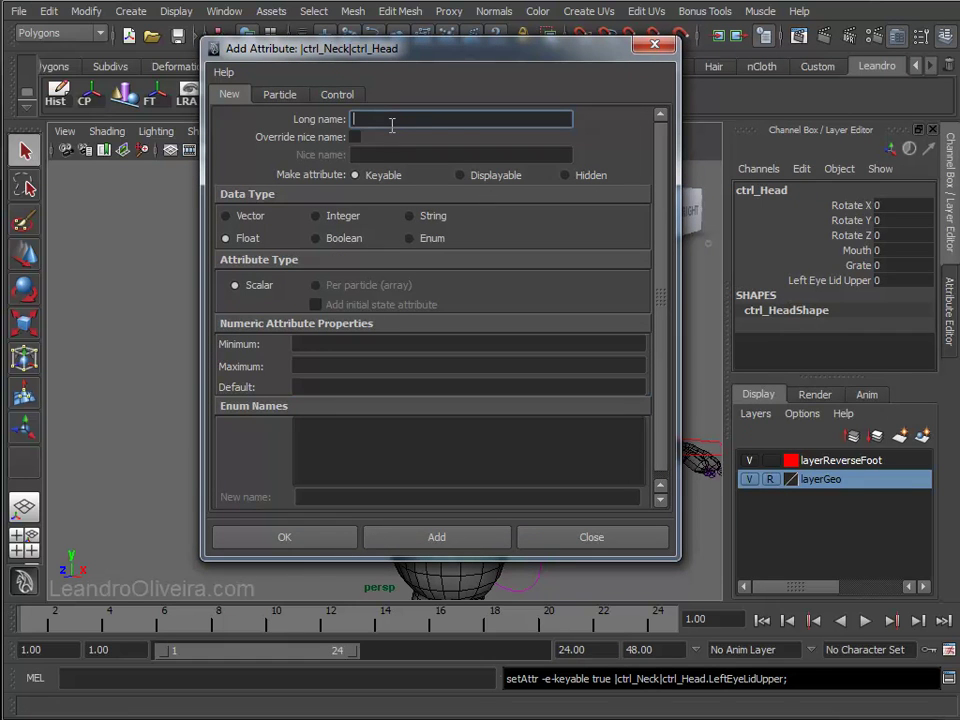
pyautogui.write('Left Eyelid Upper')
pyautogui.hotkey('shift', 'Left')
pyautogui.hotkey('shift', 'Left')
pyautogui.hotkey('shift', 'Left')
pyautogui.write('L')
pyautogui.click(384, 342)
pyautogui.press('Tab')
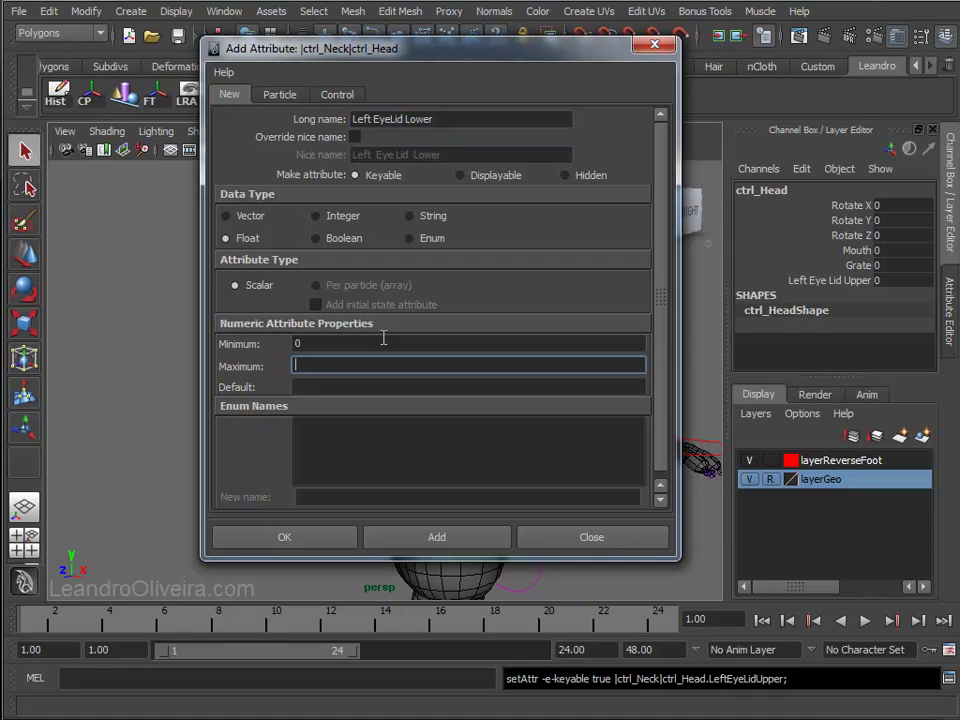
pyautogui.press('Tab')
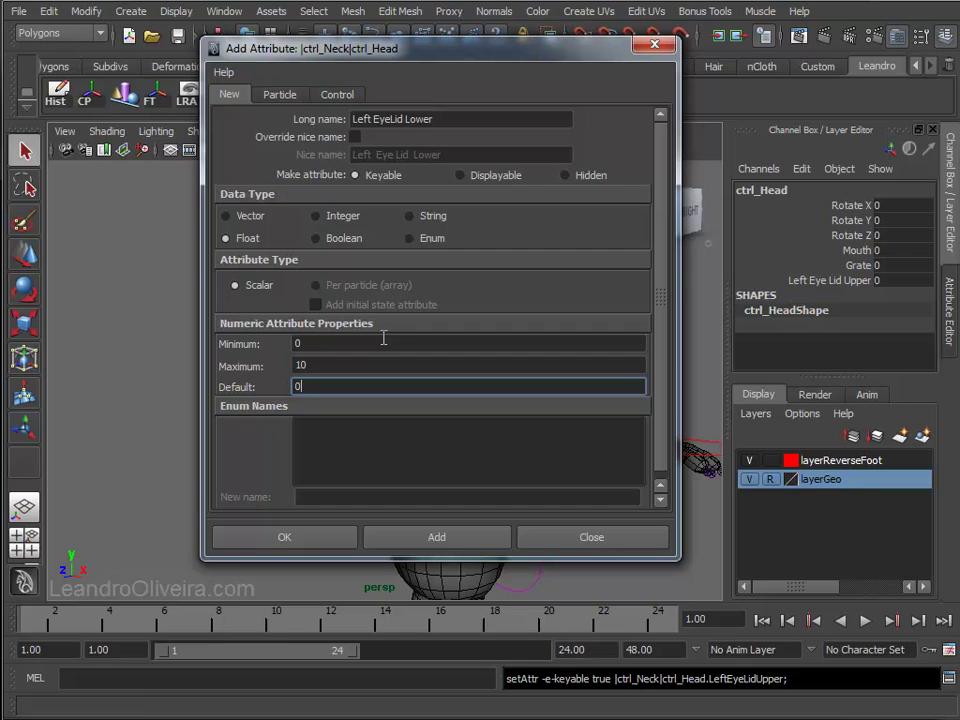
pyautogui.click(410, 540)
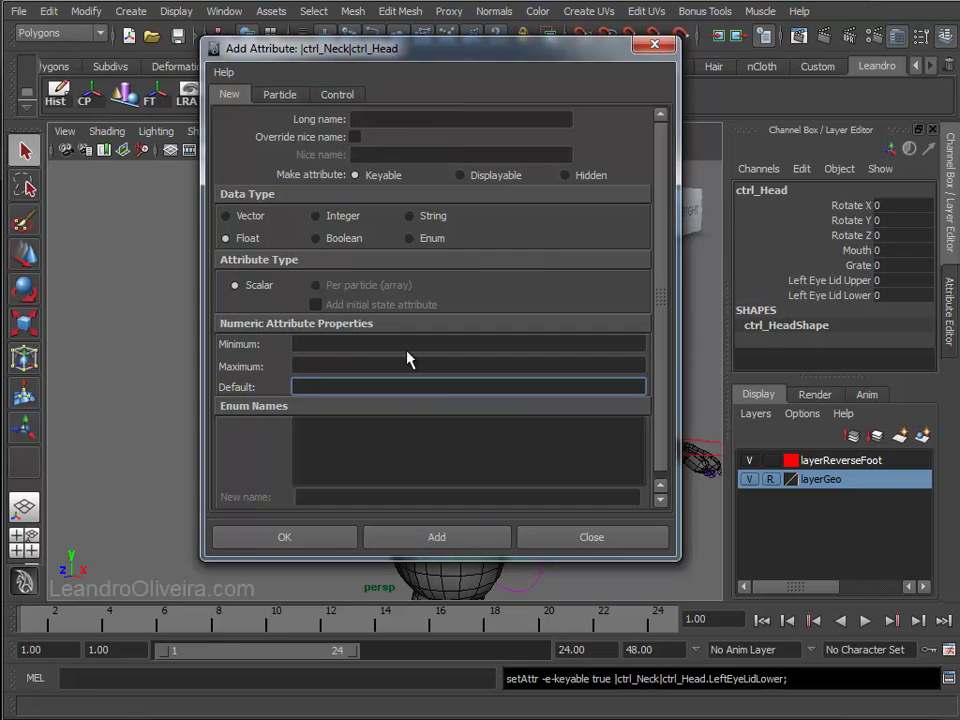
# - Add the 'Right EyeLid Upper' attribute with range 0–10, default 0
pyautogui.click(376, 120)
pyautogui.write('Left EyeLid Upper')
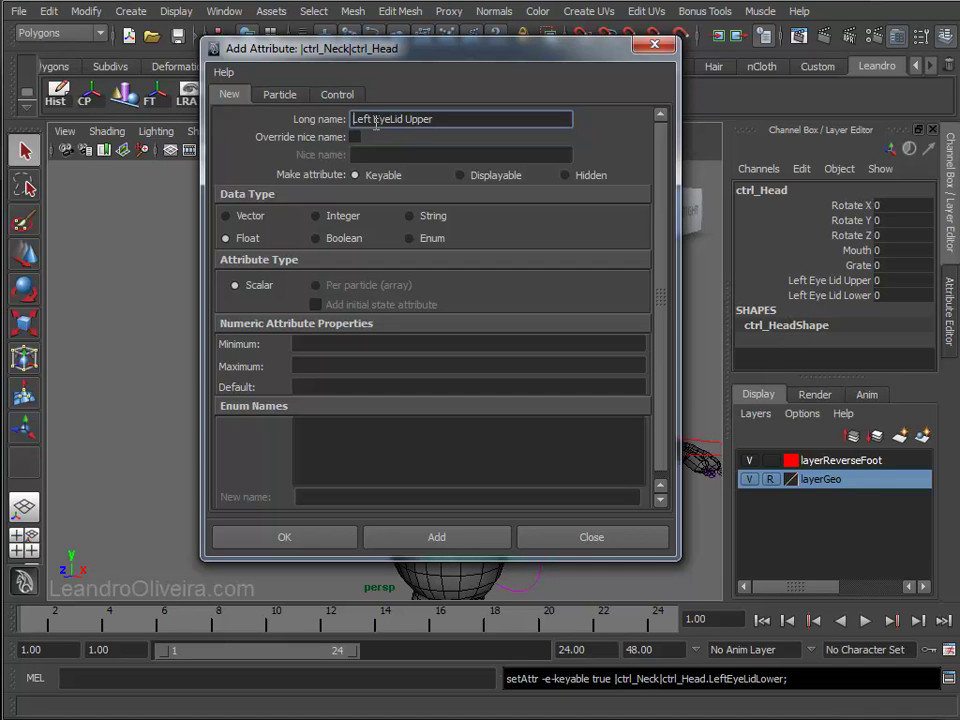
pyautogui.write('Right')
pyautogui.moveTo(482, 121); pyautogui.dragTo(345, 121)
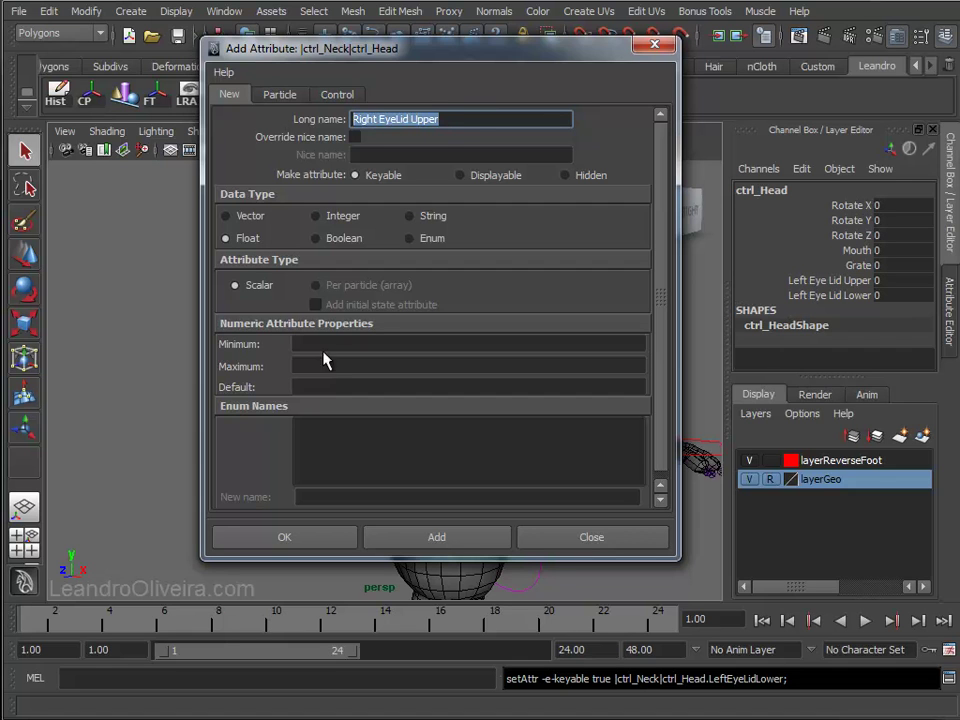
pyautogui.click(325, 344)
pyautogui.write('0')
pyautogui.press('Tab')
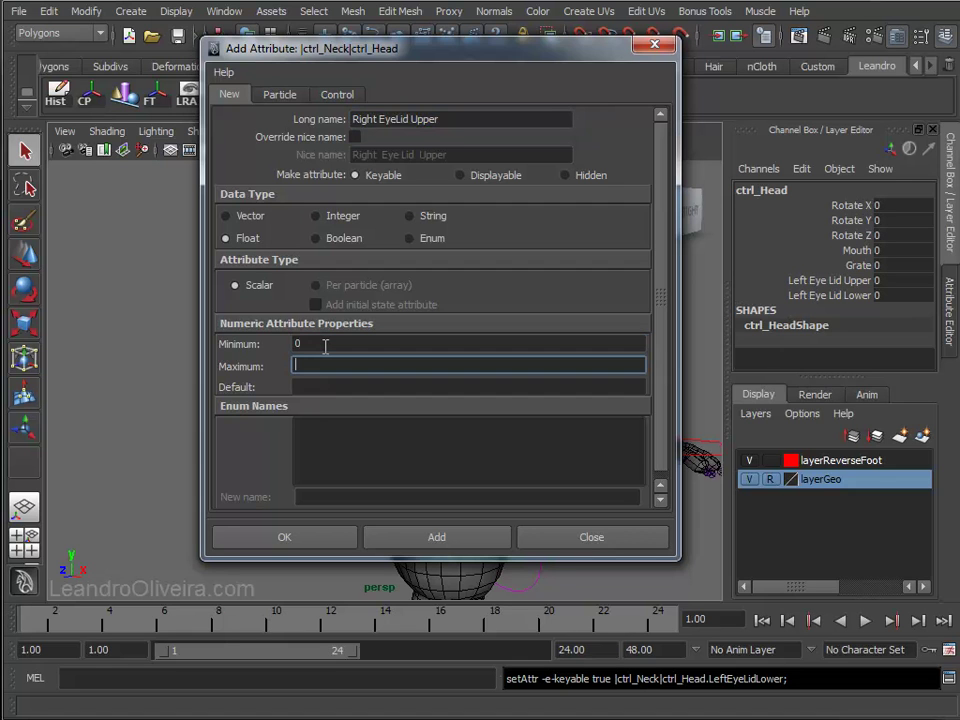
pyautogui.write('10')
pyautogui.press('Tab')
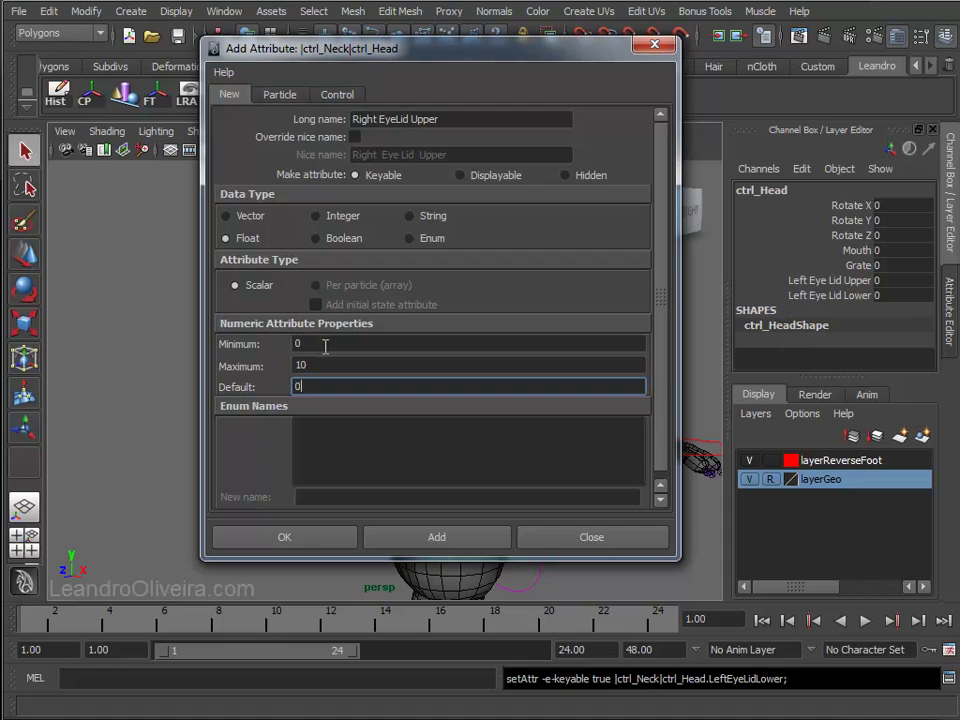
pyautogui.click(438, 537)
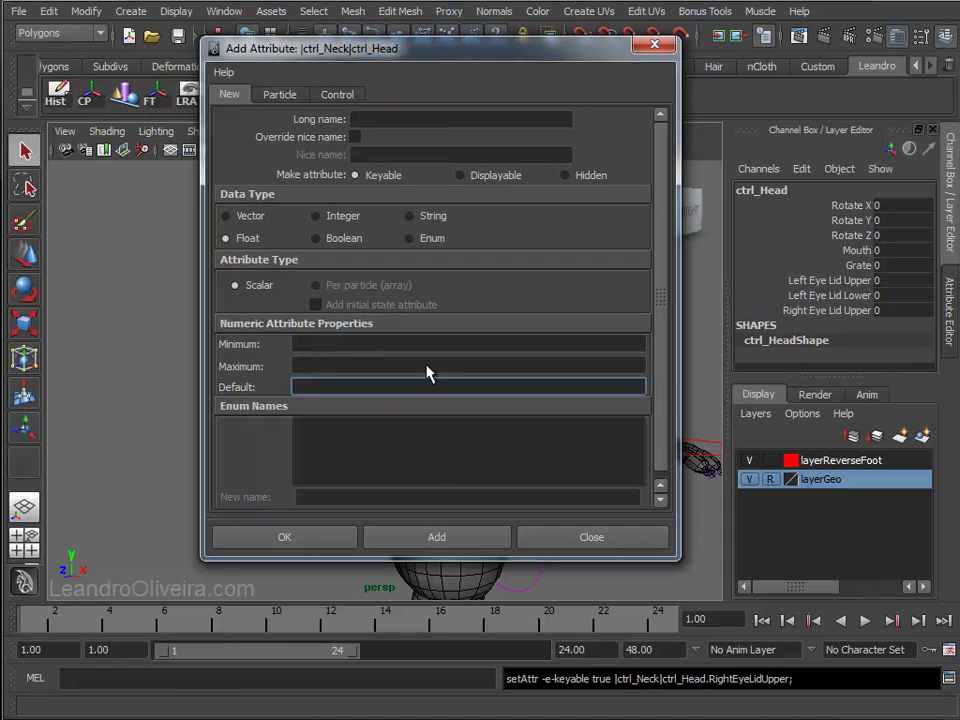
# - Add the 'Right EyeLid Lower' attribute with range 0–10, default 0, closing the dialog
pyautogui.click(372, 120)
pyautogui.write('Right EyeLid Upper')
pyautogui.hotkey('shift', 'Left')
pyautogui.hotkey('shift', 'Left')
pyautogui.hotkey('shift', 'Left')
pyautogui.write('Lo')
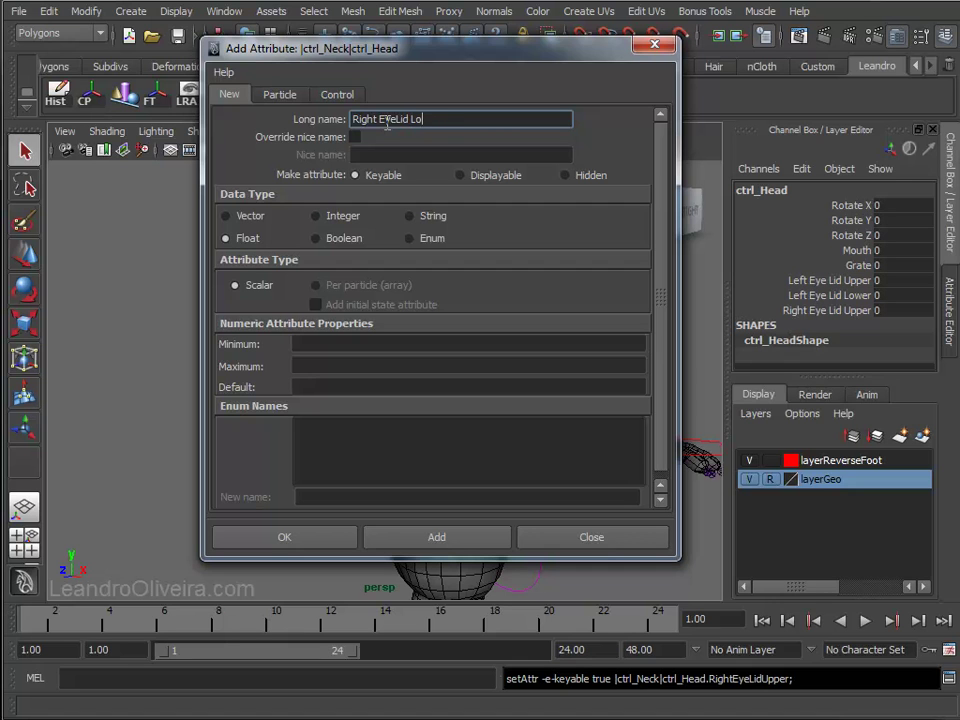
pyautogui.click(350, 342)
pyautogui.write('0')
pyautogui.press('Tab')
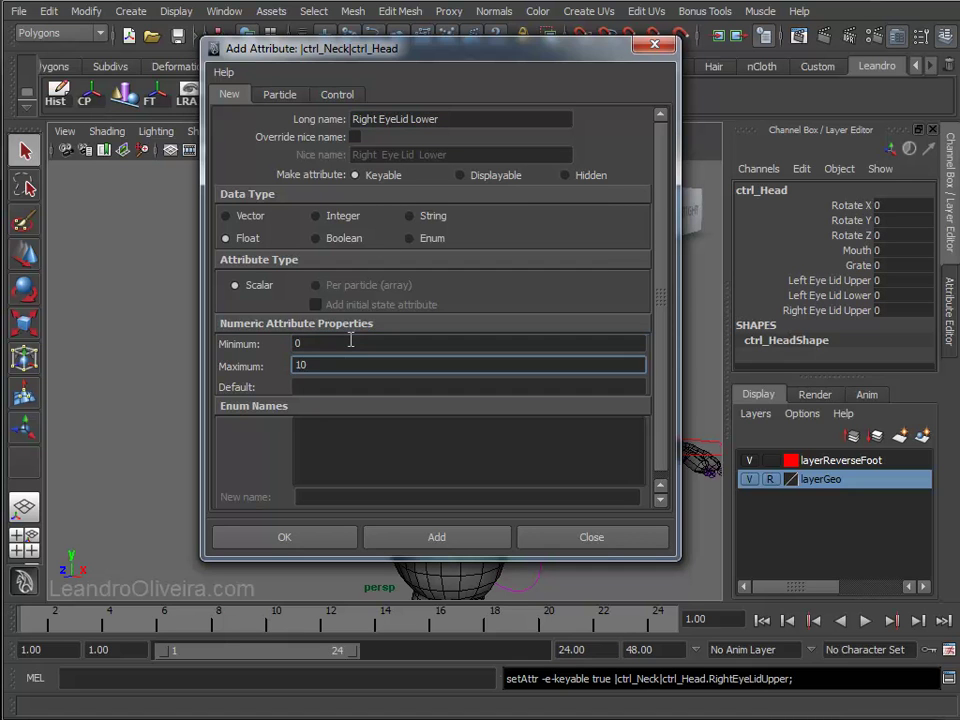
pyautogui.press('Tab')
pyautogui.write('0')
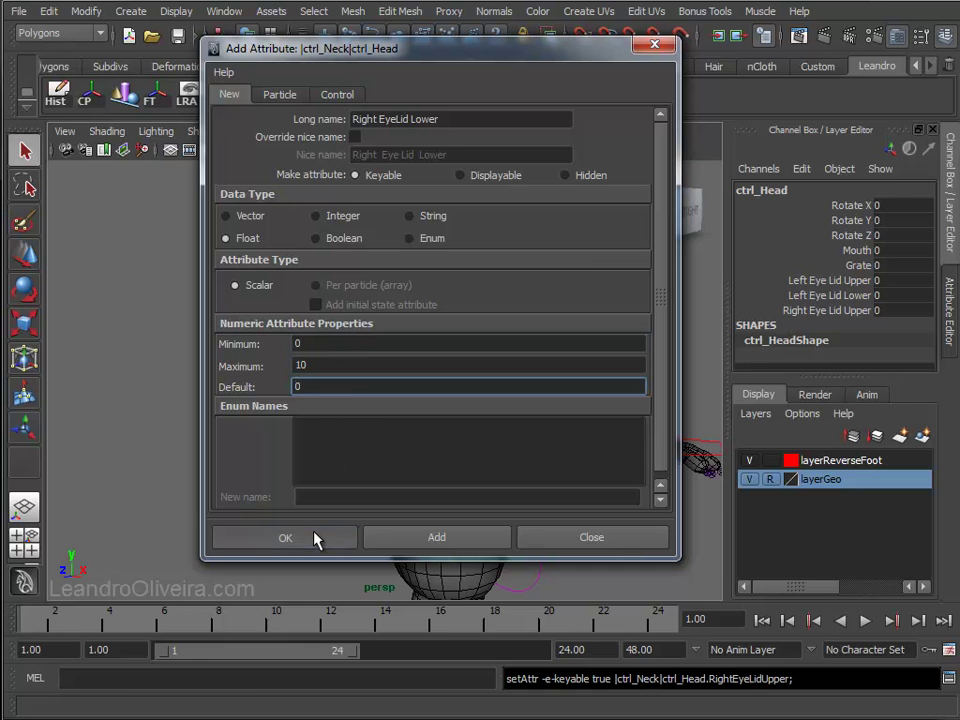
pyautogui.click(315, 537)
pyautogui.scroll(-1, 926, 261)
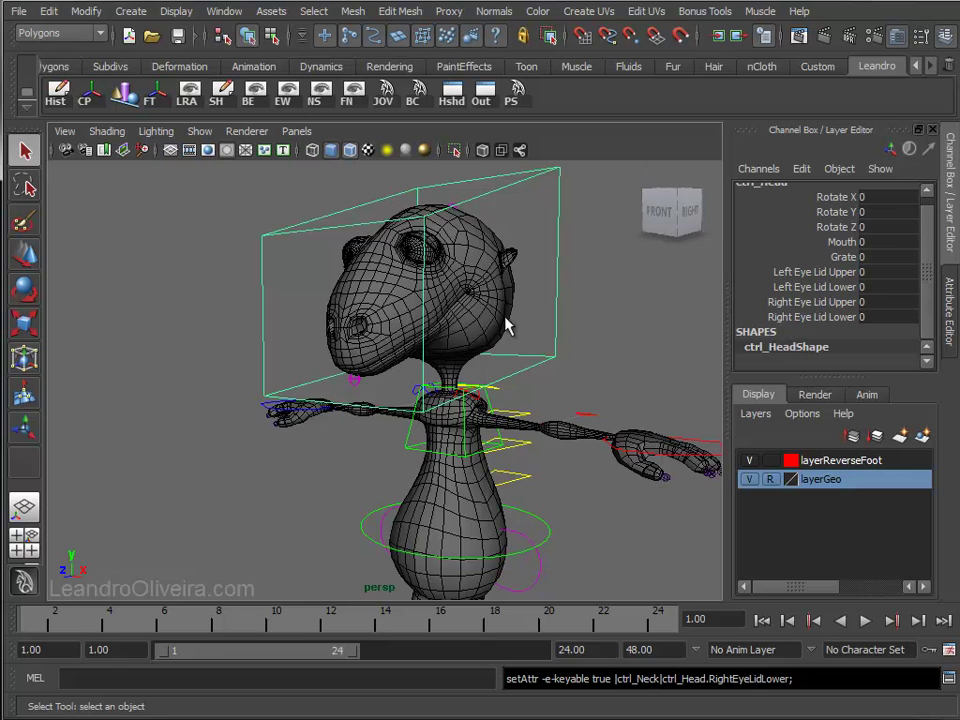
# - Make the geometry layer selectable and select the upper eyelids, zoomed in on the head
pyautogui.keyDown('alt'); pyautogui.moveTo(493, 306); pyautogui.dragTo(642, 388); pyautogui.keyUp('alt')
pyautogui.click(770, 479)
pyautogui.click(468, 352)
pyautogui.moveTo(470, 338)
pyautogui.keyDown('alt'); pyautogui.mouseDown(button='right')
pyautogui.moveTo(469, 410)
pyautogui.moveTo(510, 456)
pyautogui.mouseUp(button='right'); pyautogui.keyUp('alt')
pyautogui.keyDown('alt'); pyautogui.moveTo(510, 456); pyautogui.dragTo(553, 394, button='middle'); pyautogui.keyUp('alt')
pyautogui.moveTo(553, 394)
pyautogui.keyDown('alt'); pyautogui.mouseDown()
pyautogui.moveTo(435, 356)
pyautogui.moveTo(402, 359)
pyautogui.moveTo(475, 371)
pyautogui.mouseUp(); pyautogui.keyUp('alt')
pyautogui.click(512, 362)
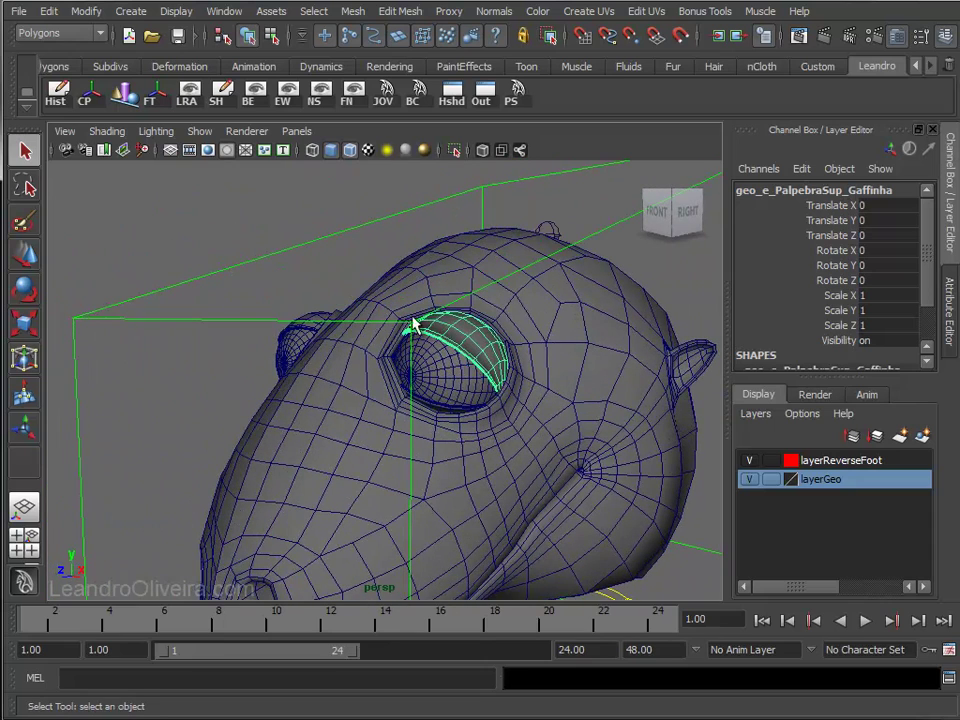
pyautogui.keyDown('shift'); pyautogui.click(313, 332); pyautogui.keyUp('shift')
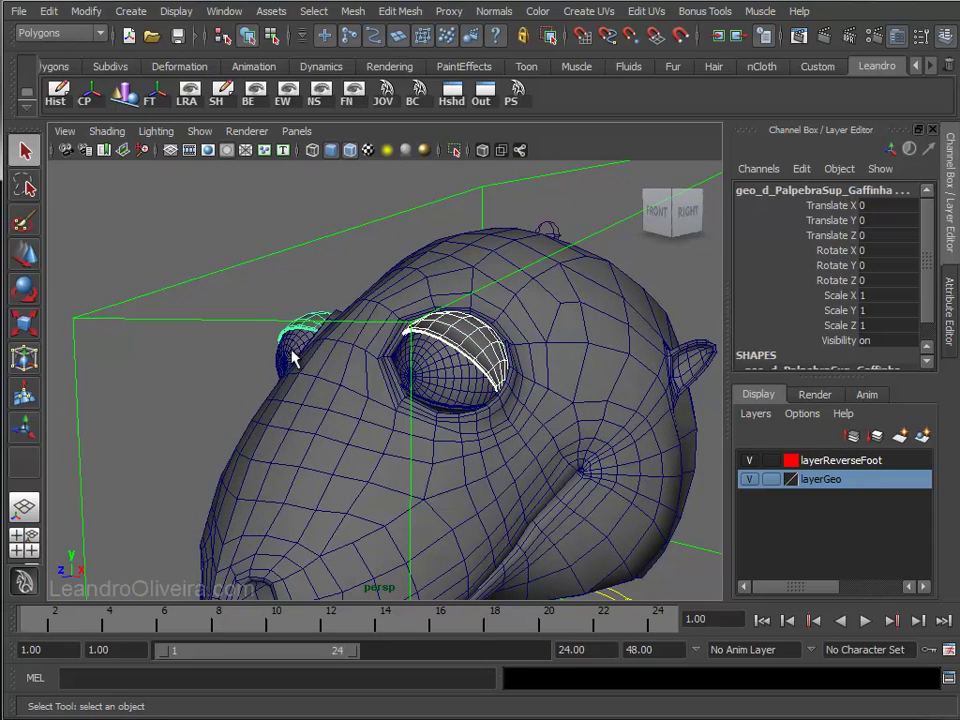
pyautogui.keyDown('alt'); pyautogui.moveTo(289, 358); pyautogui.dragTo(313, 347); pyautogui.keyUp('alt')
# - Select the right lower eyelid, undoing an accidental jaw joint pick, viewed from the front
pyautogui.keyDown('shift'); pyautogui.click(545, 398); pyautogui.keyUp('shift')
pyautogui.moveTo(545, 398)
pyautogui.keyDown('alt'); pyautogui.mouseDown()
pyautogui.moveTo(435, 349)
pyautogui.moveTo(492, 365)
pyautogui.mouseUp(); pyautogui.keyUp('alt')
pyautogui.moveTo(492, 365)
pyautogui.keyDown('alt'); pyautogui.mouseDown(button='right')
pyautogui.moveTo(598, 435)
pyautogui.moveTo(514, 379)
pyautogui.moveTo(640, 382)
pyautogui.mouseUp(button='right'); pyautogui.keyUp('alt')
pyautogui.press('Up')
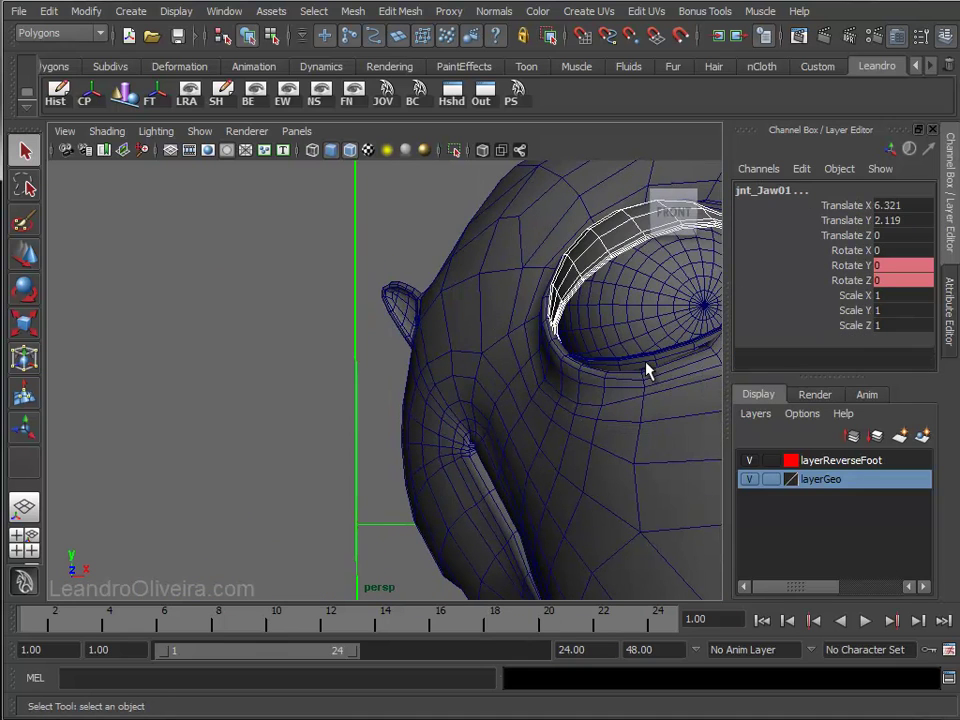
pyautogui.hotkey('ctrl', 'z')
pyautogui.click(641, 361)
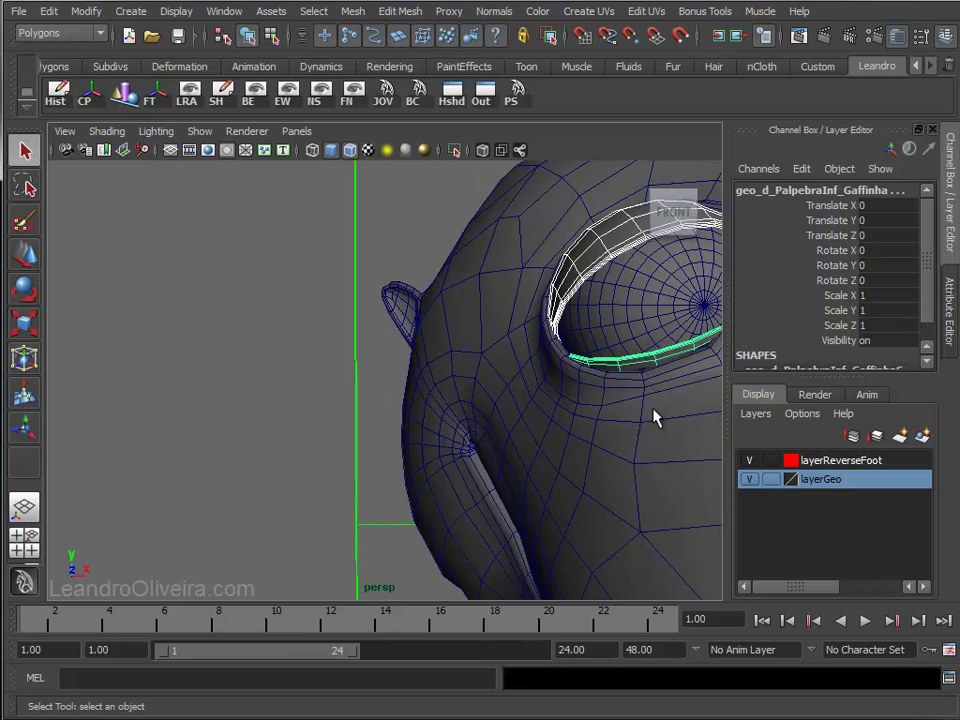
pyautogui.keyDown('alt'); pyautogui.moveTo(654, 414); pyautogui.dragTo(590, 390, button='right'); pyautogui.keyUp('alt')
pyautogui.keyDown('alt'); pyautogui.moveTo(590, 390); pyautogui.dragTo(340, 272); pyautogui.keyUp('alt')
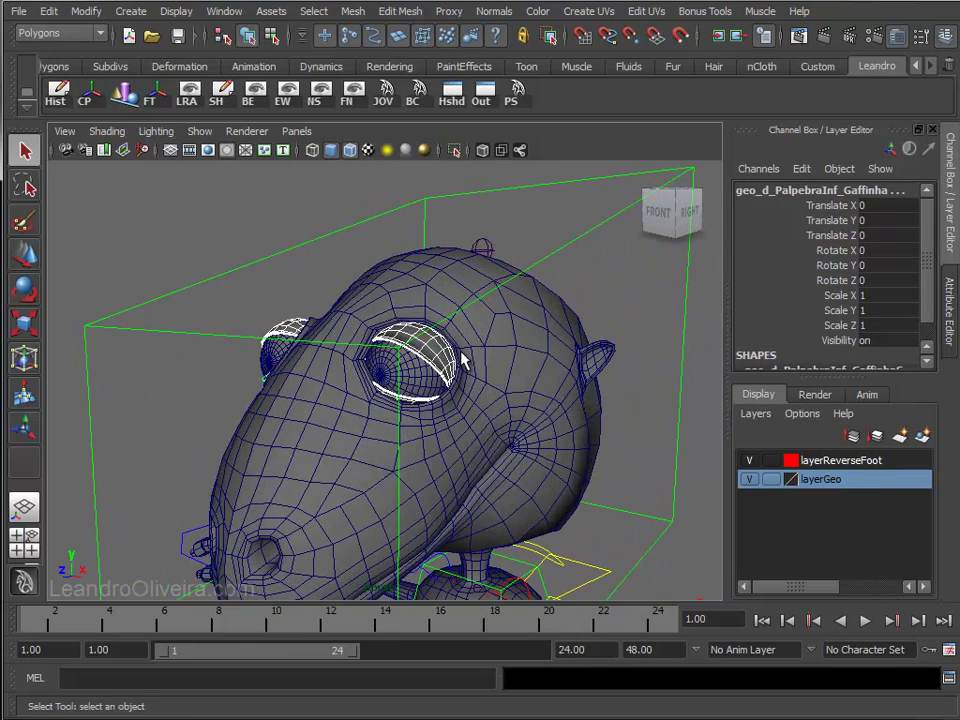
pyautogui.click(84, 12)
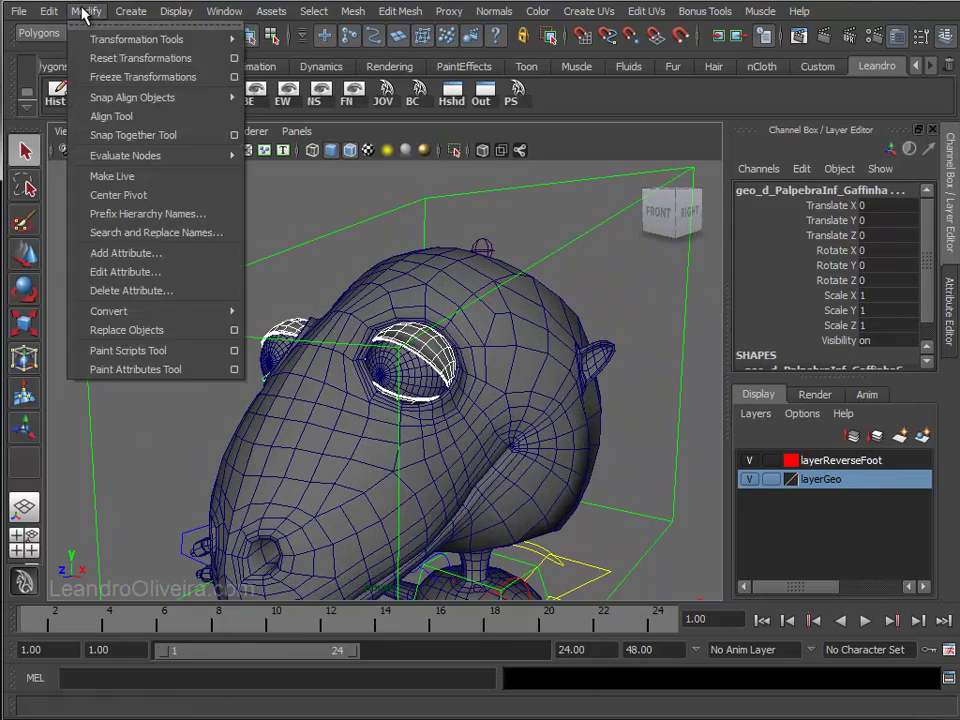
# - Center the right lower eyelid's pivot and inspect the right upper eyelid with Move and Rotate
pyautogui.click(118, 196)
pyautogui.press('w')
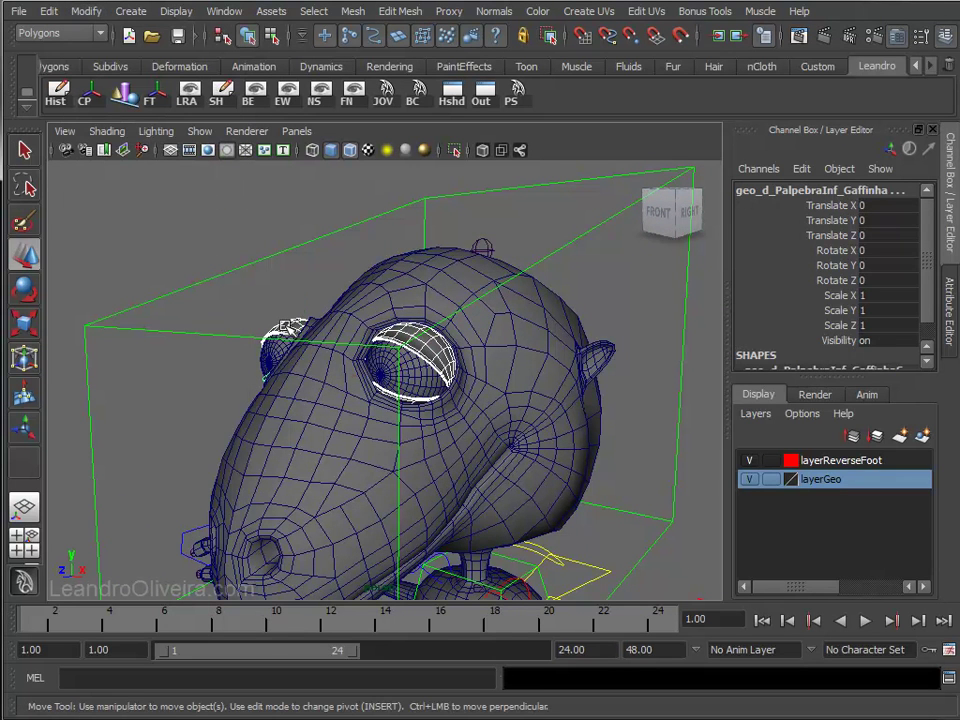
pyautogui.click(318, 268)
pyautogui.click(407, 328)
pyautogui.moveTo(268, 214)
pyautogui.keyDown('alt'); pyautogui.mouseDown()
pyautogui.moveTo(404, 285)
pyautogui.moveTo(362, 306)
pyautogui.mouseUp(); pyautogui.keyUp('alt')
pyautogui.press('e')
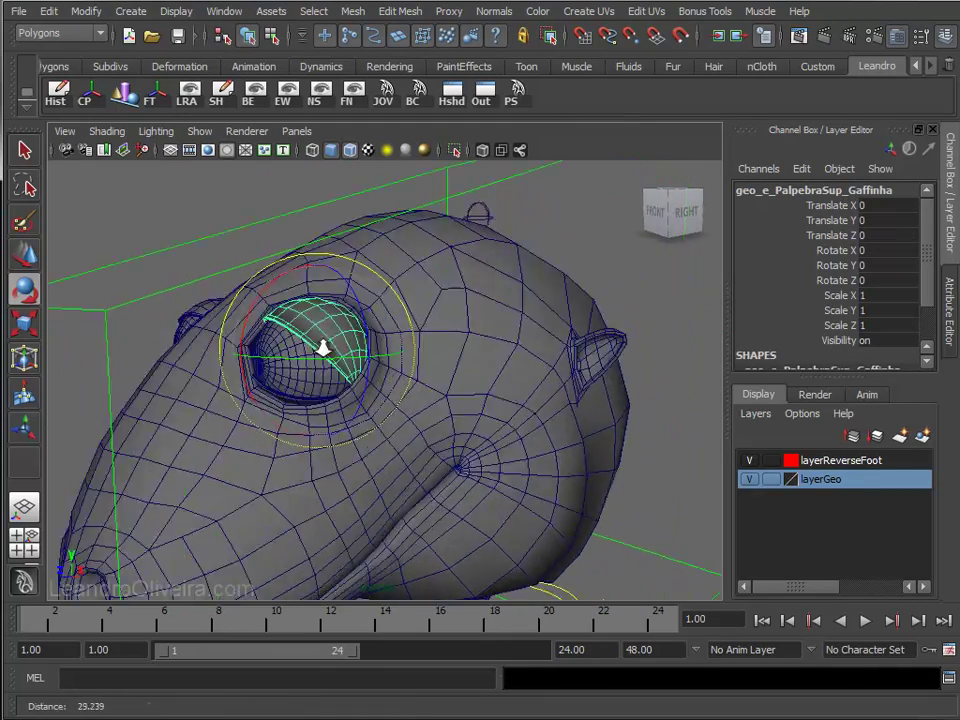
pyautogui.keyDown('alt'); pyautogui.moveTo(362, 306); pyautogui.dragTo(358, 388, button='right'); pyautogui.keyUp('alt')
pyautogui.press('f')
# - Select both eyeballs together with their upper and lower eyelids
pyautogui.click(25, 150)
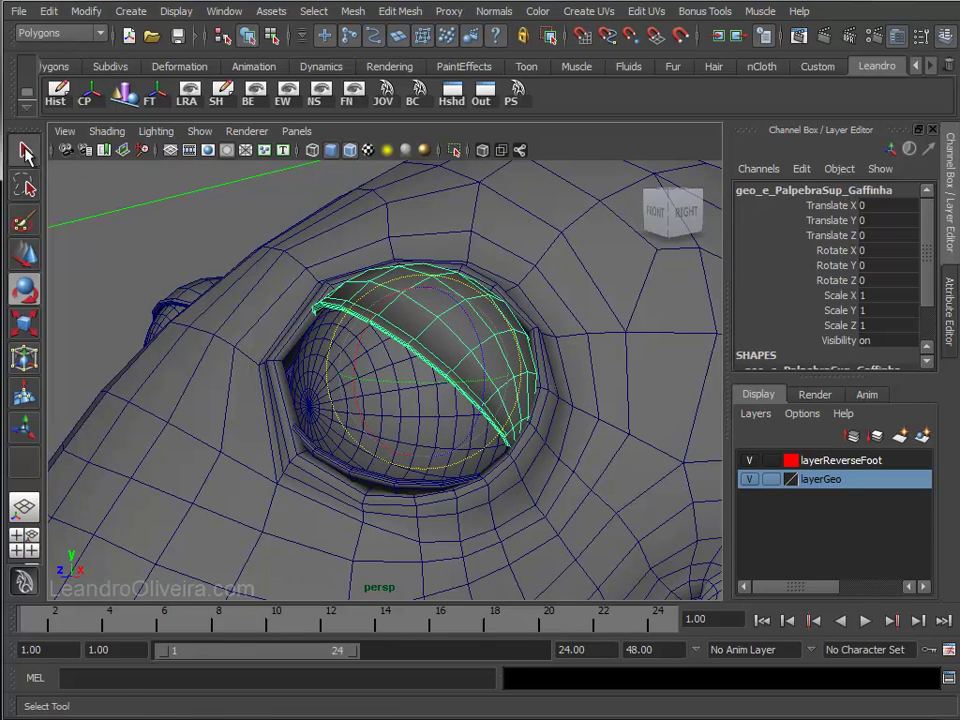
pyautogui.click(378, 420)
pyautogui.click(378, 482)
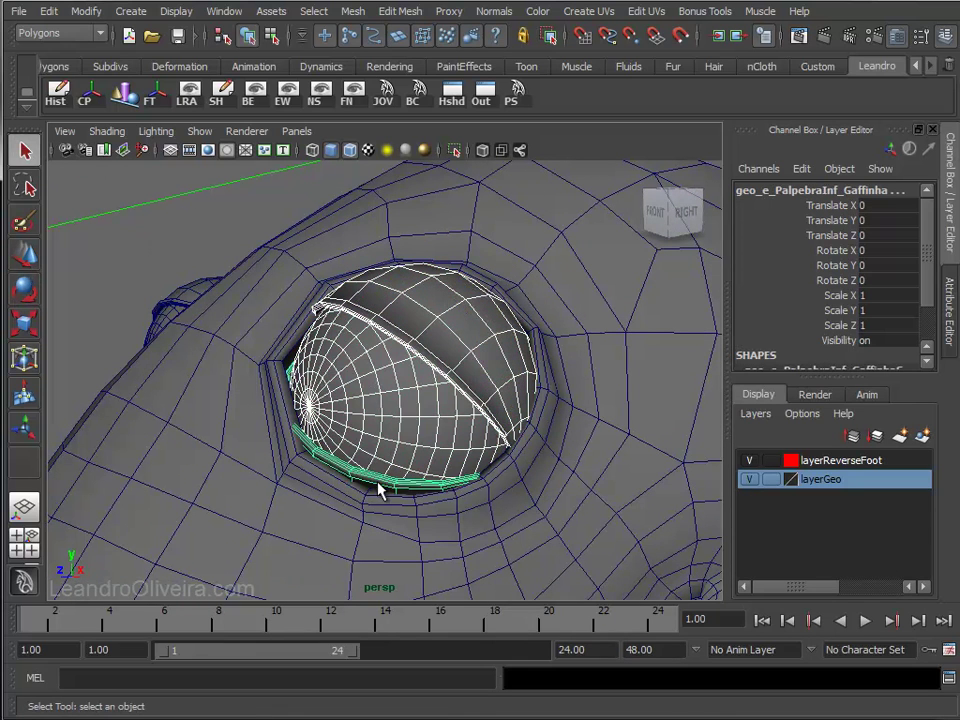
pyautogui.keyDown('alt'); pyautogui.moveTo(272, 377); pyautogui.dragTo(470, 420); pyautogui.keyUp('alt')
pyautogui.click(568, 476)
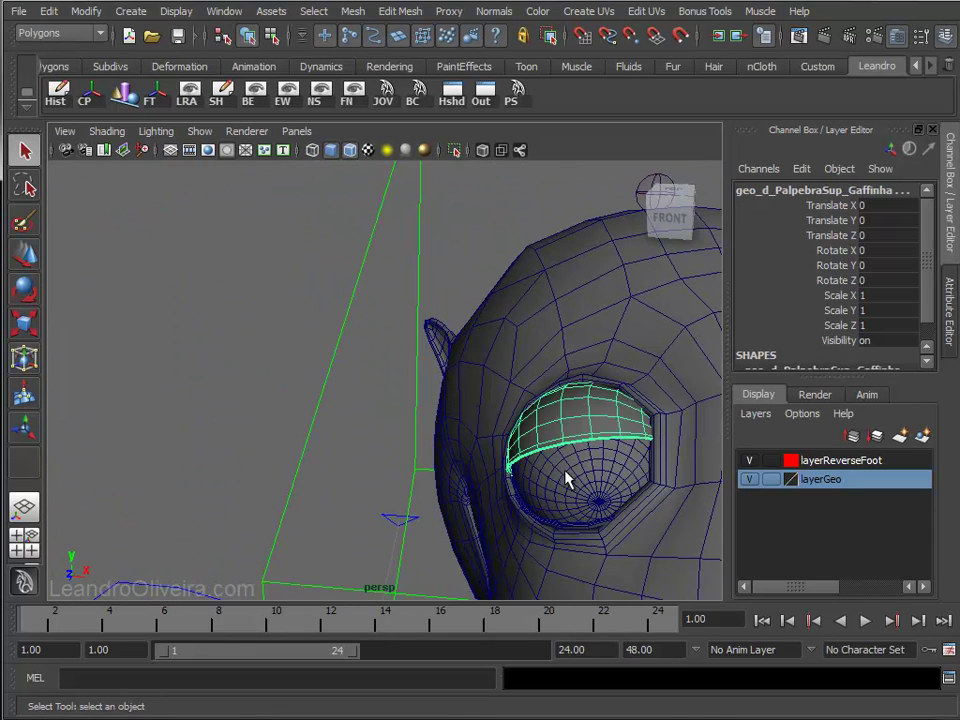
pyautogui.click(572, 521)
pyautogui.click(568, 528)
pyautogui.moveTo(574, 422)
pyautogui.keyDown('alt'); pyautogui.mouseDown()
pyautogui.moveTo(471, 354)
pyautogui.moveTo(444, 300)
pyautogui.mouseUp(); pyautogui.keyUp('alt')
# - Isolate the eyes and eyelids in the viewport and select the left upper eyelid
pyautogui.click(453, 152)
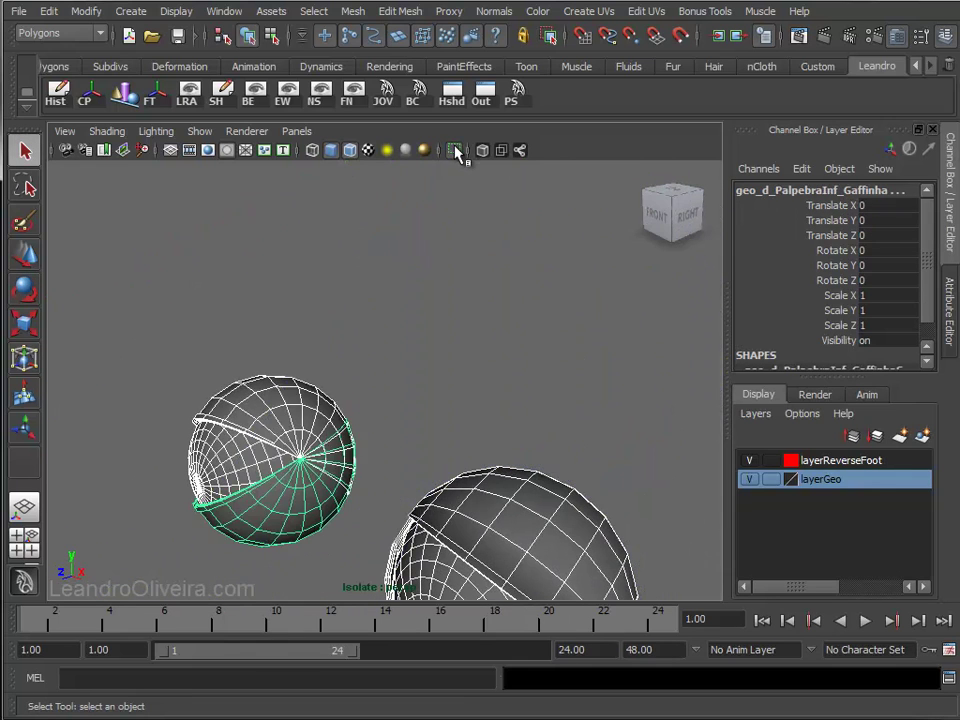
pyautogui.moveTo(512, 354)
pyautogui.keyDown('alt'); pyautogui.mouseDown(button='right')
pyautogui.moveTo(395, 290)
pyautogui.moveTo(456, 396)
pyautogui.mouseUp(button='right'); pyautogui.keyUp('alt')
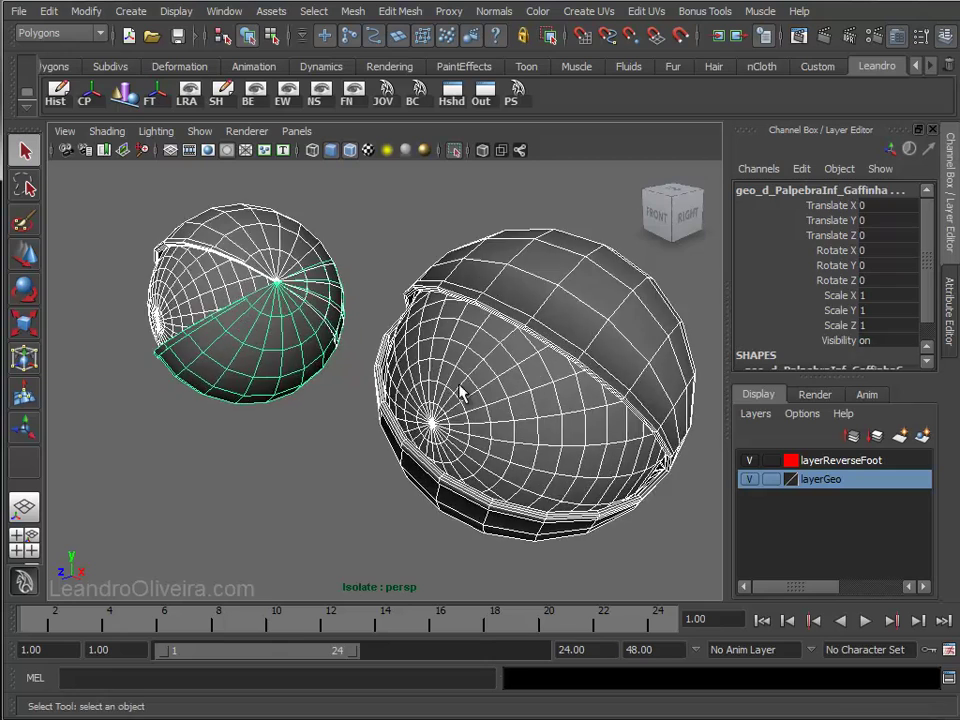
pyautogui.click(450, 266)
pyautogui.click(422, 306)
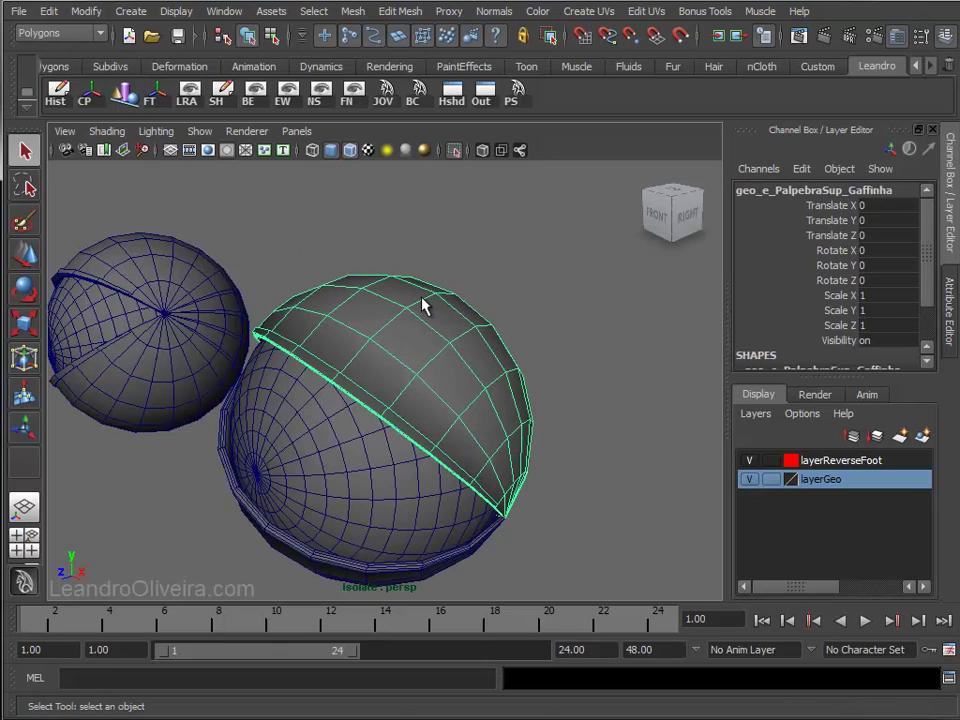
pyautogui.press('w')
pyautogui.moveTo(422, 343)
pyautogui.keyDown('alt'); pyautogui.mouseDown()
pyautogui.moveTo(418, 317)
pyautogui.moveTo(443, 343)
pyautogui.mouseUp(); pyautogui.keyUp('alt')
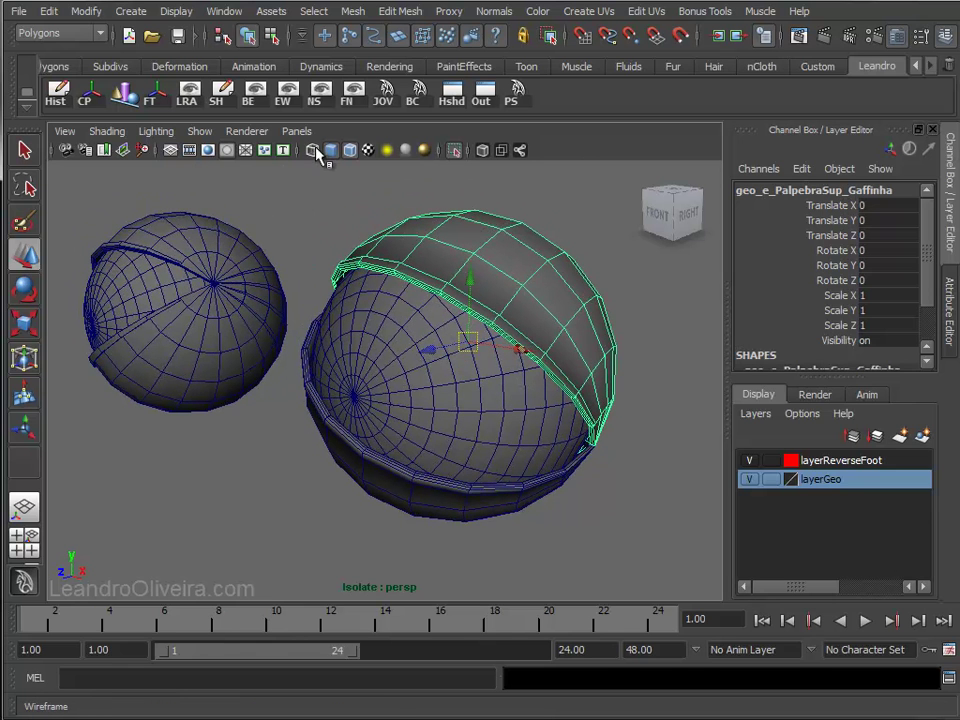
# - Switch to wireframe and select the eyeballs geo_e_Olho_Gaffinha and geo_d_Olho_Gaffinha
pyautogui.click(316, 150)
pyautogui.keyDown('alt'); pyautogui.moveTo(330, 175); pyautogui.dragTo(375, 216); pyautogui.keyUp('alt')
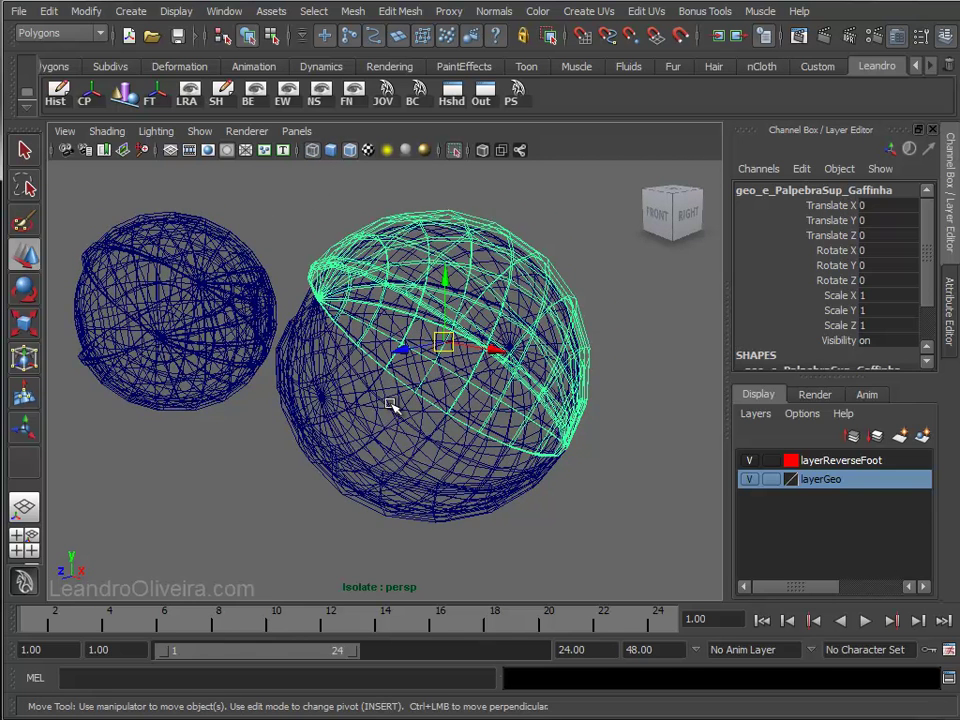
pyautogui.click(390, 404)
pyautogui.moveTo(300, 246)
pyautogui.keyDown('alt'); pyautogui.mouseDown()
pyautogui.moveTo(381, 324)
pyautogui.moveTo(360, 325)
pyautogui.moveTo(396, 335)
pyautogui.mouseUp(); pyautogui.keyUp('alt')
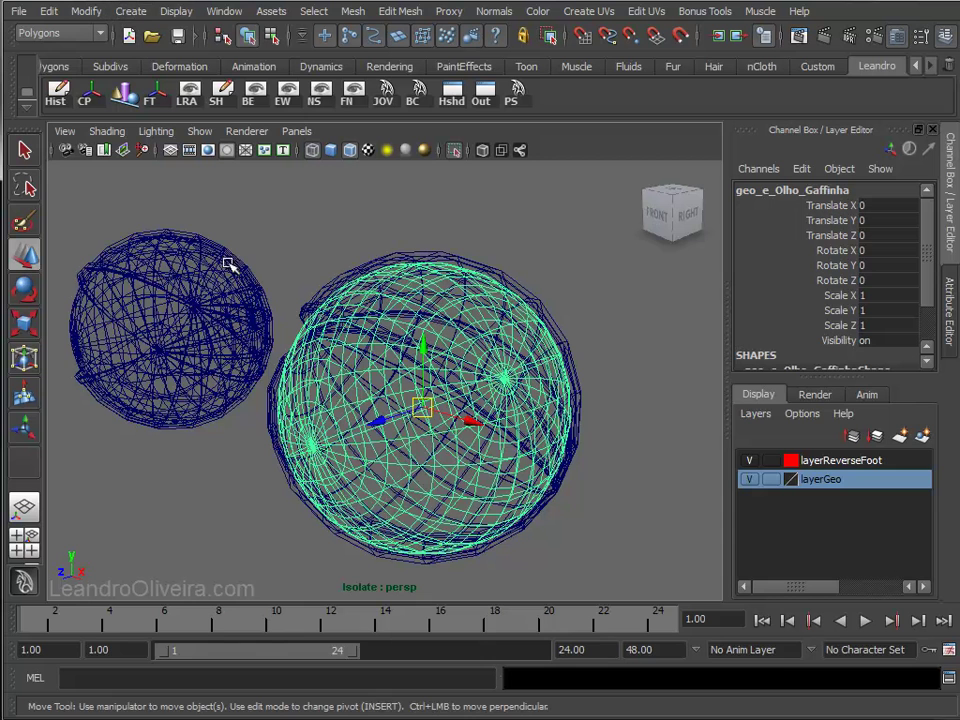
pyautogui.click(82, 320)
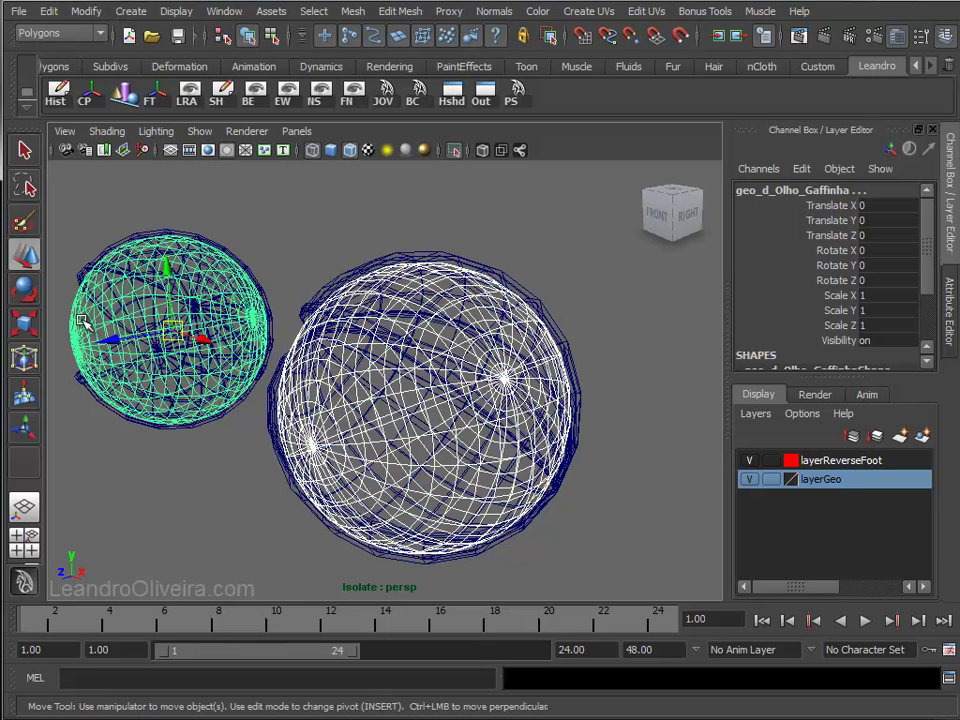
pyautogui.click(172, 12)
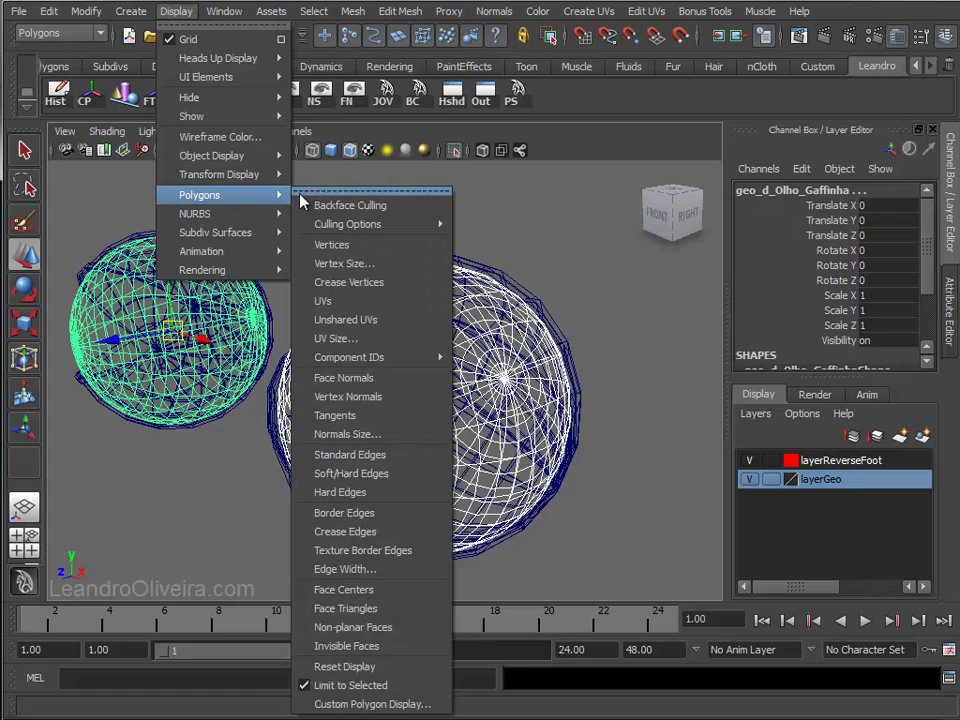
pyautogui.moveTo(219, 174)
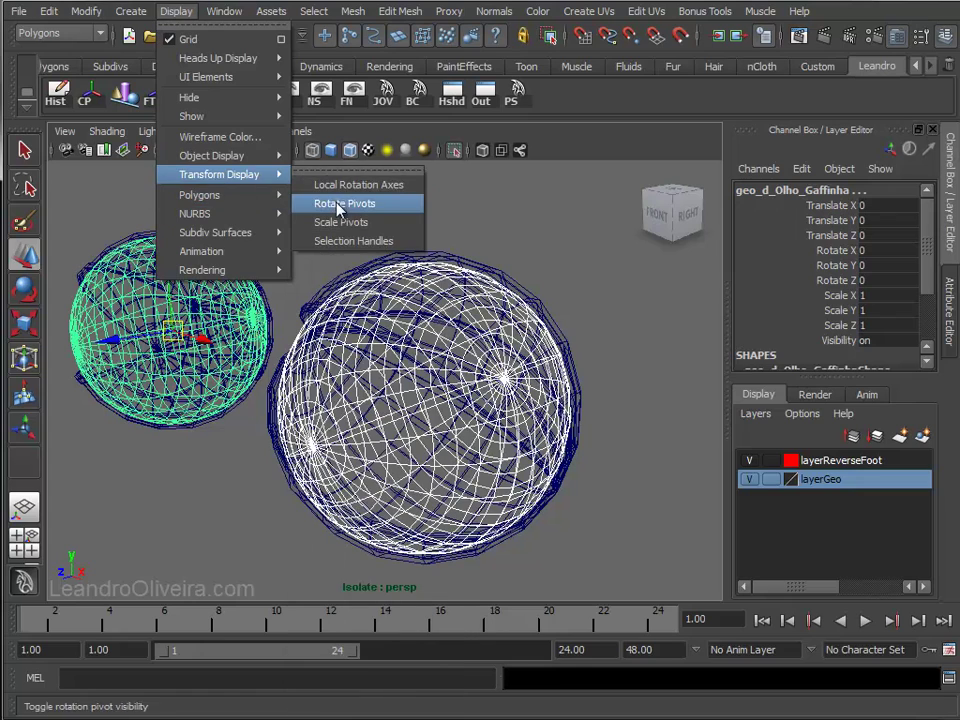
# - Turn on Local Rotation Axes for the eyeballs and enter pivot editing on the left upper eyelid
pyautogui.click(311, 186)
pyautogui.click(362, 218)
pyautogui.moveTo(362, 218)
pyautogui.keyDown('alt'); pyautogui.mouseDown(button='right')
pyautogui.moveTo(381, 326)
pyautogui.moveTo(364, 311)
pyautogui.moveTo(366, 180)
pyautogui.moveTo(394, 281)
pyautogui.moveTo(408, 282)
pyautogui.mouseUp(button='right'); pyautogui.keyUp('alt')
pyautogui.click(364, 180)
pyautogui.moveTo(408, 282)
pyautogui.keyDown('alt'); pyautogui.mouseDown(button='middle')
pyautogui.moveTo(385, 270)
pyautogui.moveTo(398, 278)
pyautogui.mouseUp(button='middle'); pyautogui.keyUp('alt')
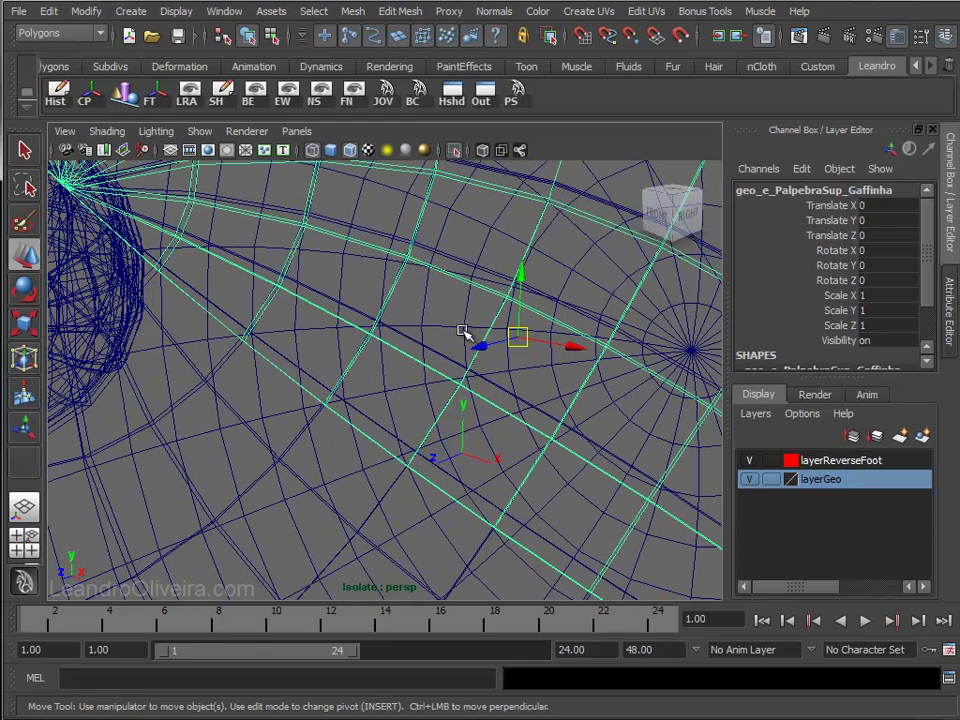
pyautogui.press('Insert')
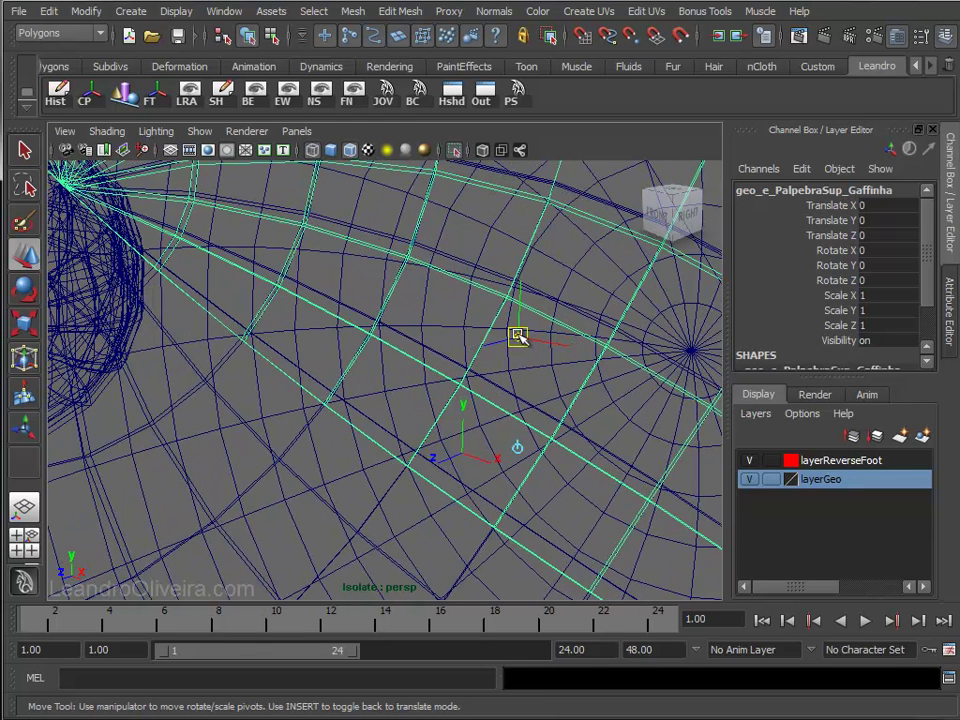
# - Snap geo_e_PalpebraSup_Gaffinha's pivot onto the left eyeball's rotation axes
pyautogui.moveTo(518, 338); pyautogui.dragTo(465, 454)
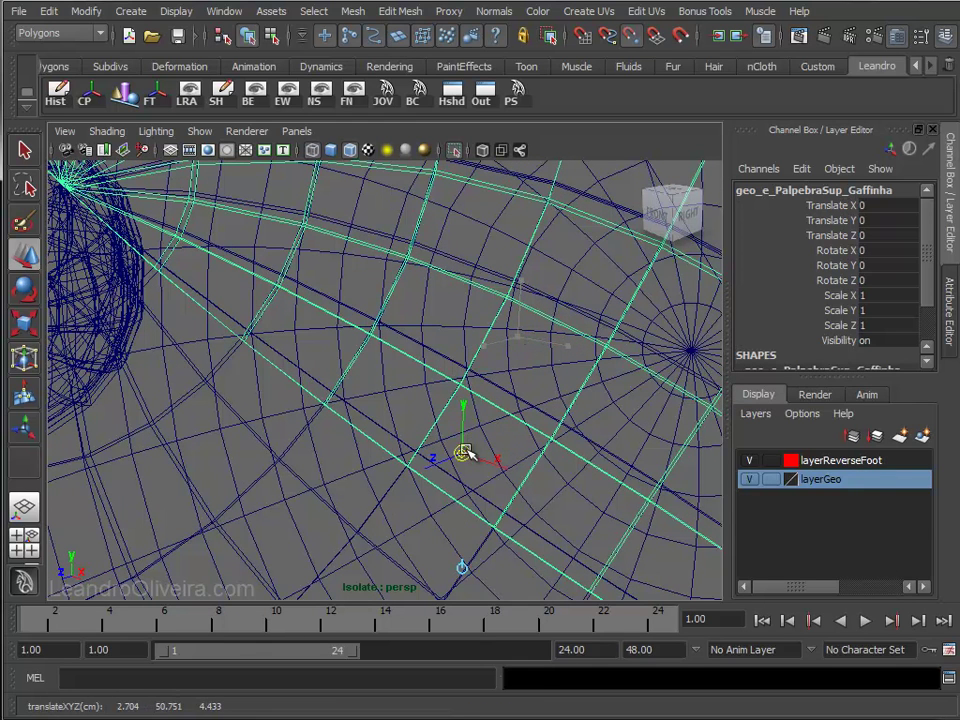
pyautogui.press('Insert')
pyautogui.scroll(-2, 540, 476)
pyautogui.scroll(-3, 495, 437)
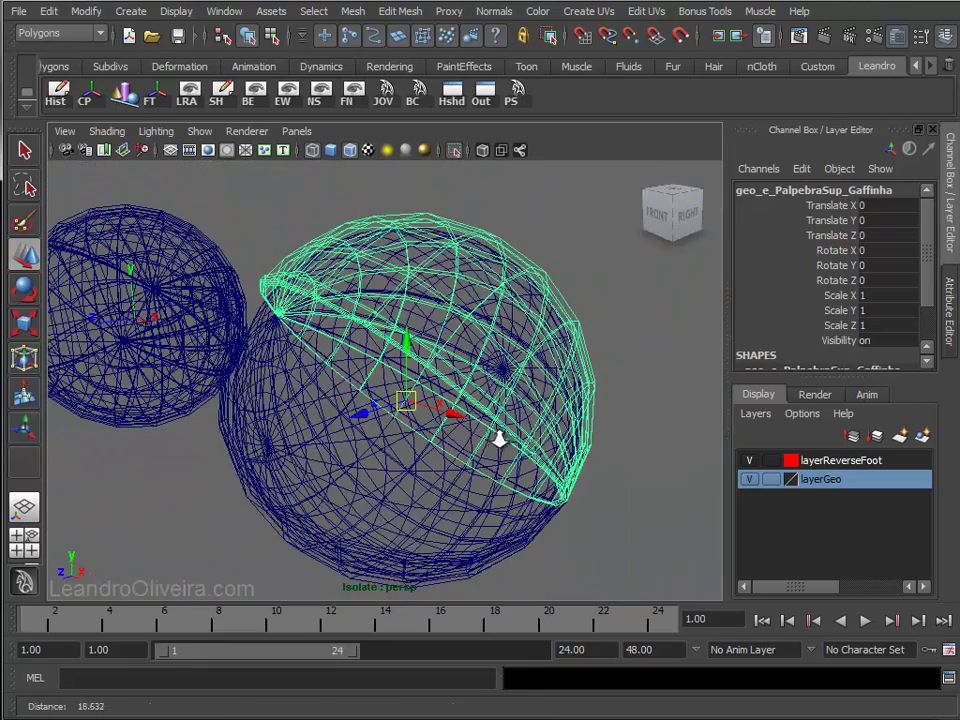
# - Move geo_e_PalpebraInf_Gaffinha's pivot up to the left eyeball's centre
pyautogui.moveTo(400, 415)
pyautogui.keyDown('alt'); pyautogui.mouseDown(button='right')
pyautogui.moveTo(403, 400)
pyautogui.moveTo(420, 454)
pyautogui.moveTo(429, 452)
pyautogui.mouseUp(button='right'); pyautogui.keyUp('alt')
pyautogui.keyDown('alt'); pyautogui.moveTo(452, 394); pyautogui.dragTo(428, 415, button='middle'); pyautogui.keyUp('alt')
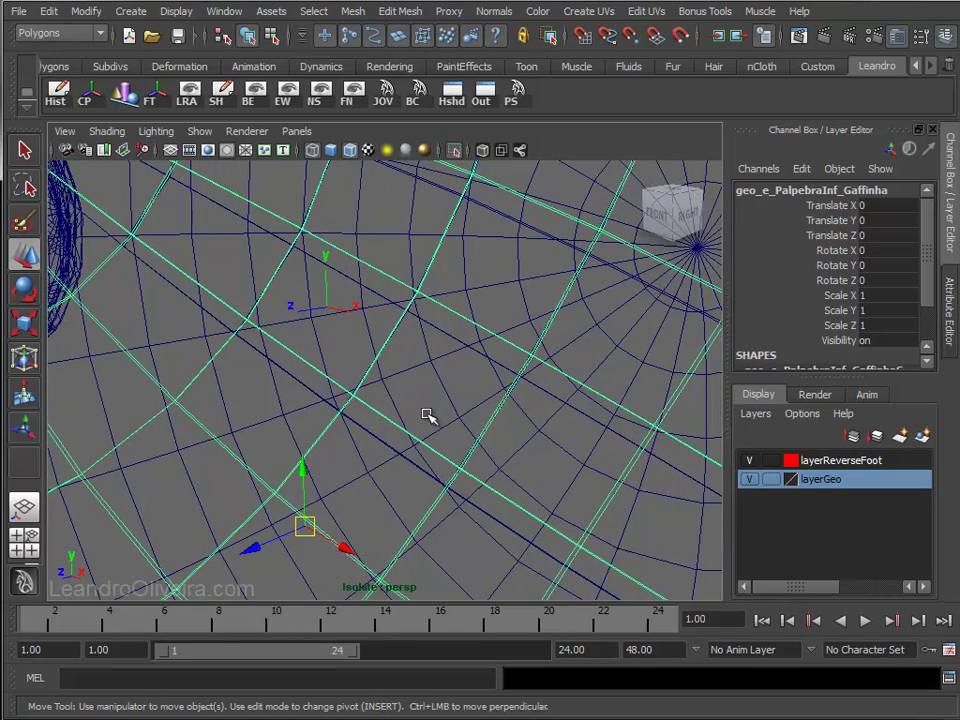
pyautogui.press('Insert')
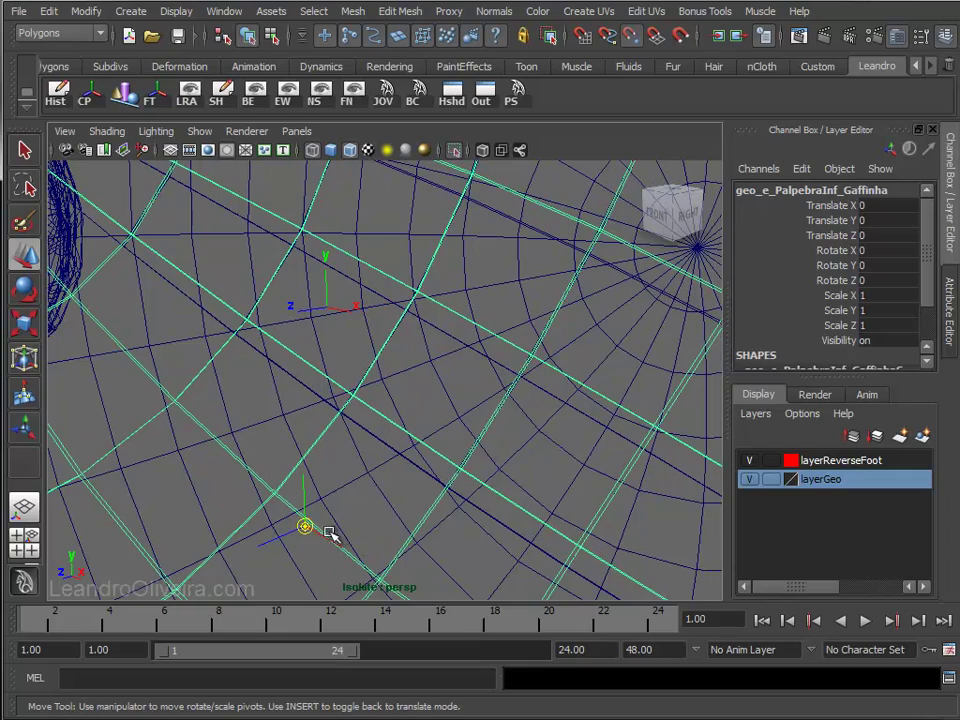
pyautogui.moveTo(306, 526)
pyautogui.mouseDown()
pyautogui.moveTo(311, 315)
pyautogui.moveTo(326, 307)
pyautogui.moveTo(420, 340)
pyautogui.moveTo(493, 313)
pyautogui.moveTo(388, 338)
pyautogui.moveTo(422, 392)
pyautogui.mouseUp()
pyautogui.press('Insert')
pyautogui.scroll(-5, 375, 375)
pyautogui.scroll(-5, 369, 369)
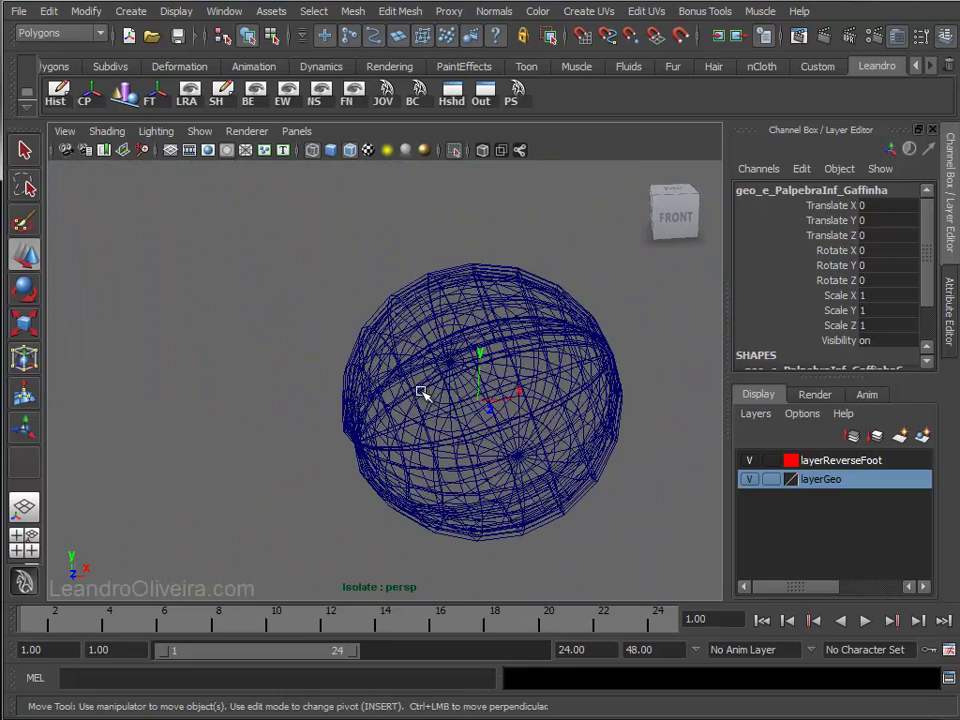
# - Move geo_d_PalpebraSup_Gaffinha's pivot down onto the right eyeball's rotation axes
pyautogui.click(422, 285)
pyautogui.moveTo(422, 280)
pyautogui.keyDown('alt'); pyautogui.mouseDown(button='right')
pyautogui.moveTo(454, 285)
pyautogui.moveTo(467, 330)
pyautogui.moveTo(512, 379)
pyautogui.moveTo(573, 338)
pyautogui.mouseUp(button='right'); pyautogui.keyUp('alt')
pyautogui.moveTo(675, 215)
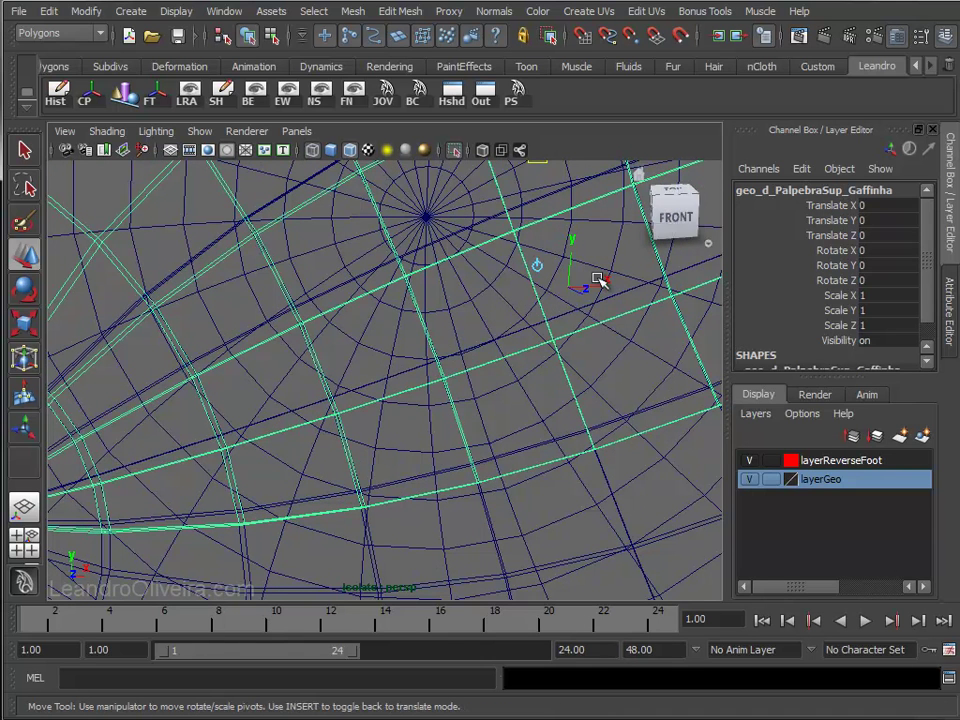
pyautogui.keyDown('alt'); pyautogui.moveTo(566, 268); pyautogui.dragTo(561, 276, button='right'); pyautogui.keyUp('alt')
pyautogui.press('Insert')
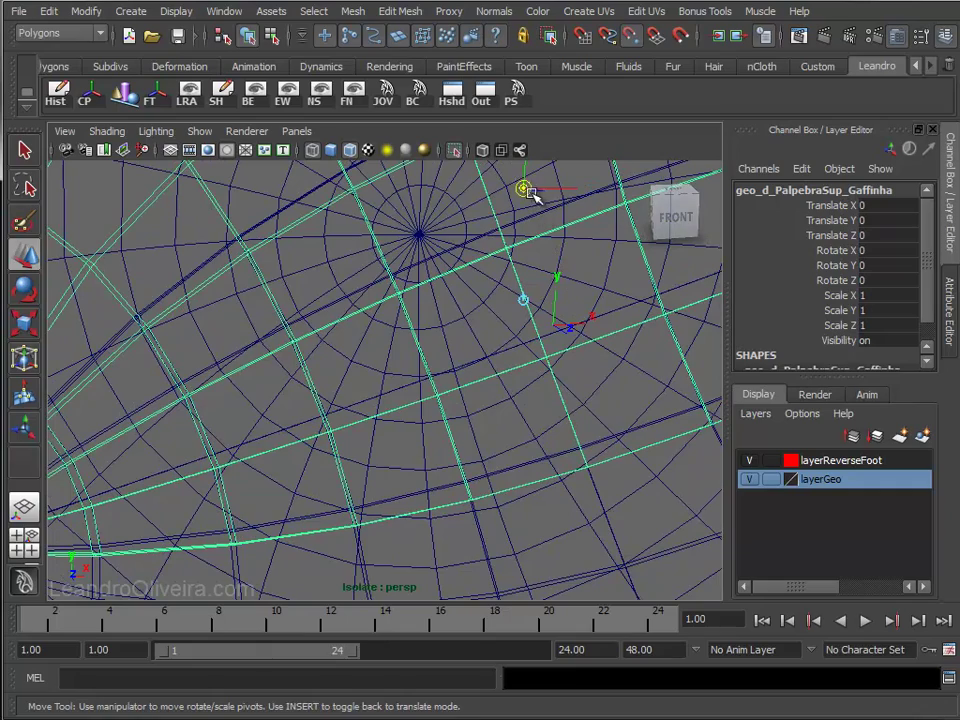
pyautogui.moveTo(525, 189); pyautogui.dragTo(561, 311)
pyautogui.press('Insert')
# - Move geo_d_PalpebraInf_Gaffinha's pivot up to the eye's axes, then select geo_e_Olho_Gaffinha
pyautogui.keyDown('alt'); pyautogui.moveTo(585, 386); pyautogui.dragTo(530, 366, button='right'); pyautogui.keyUp('alt')
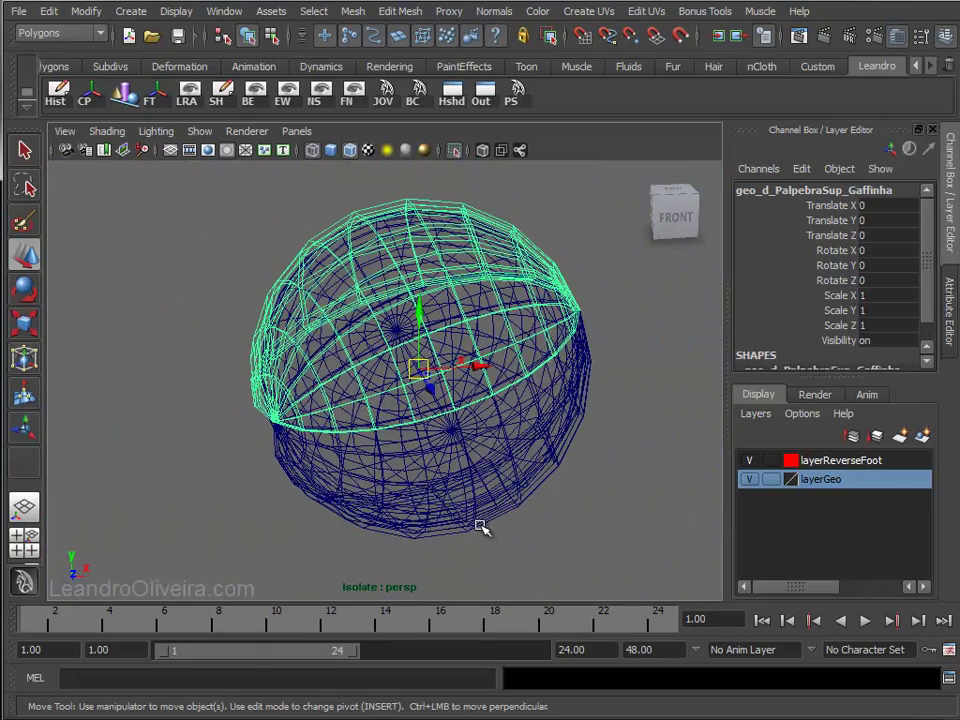
pyautogui.click(480, 527)
pyautogui.keyDown('alt'); pyautogui.moveTo(430, 410); pyautogui.dragTo(460, 411, button='right'); pyautogui.keyUp('alt')
pyautogui.moveTo(460, 411)
pyautogui.keyDown('alt'); pyautogui.mouseDown(button='middle')
pyautogui.moveTo(492, 375)
pyautogui.moveTo(469, 367)
pyautogui.mouseUp(button='middle'); pyautogui.keyUp('alt')
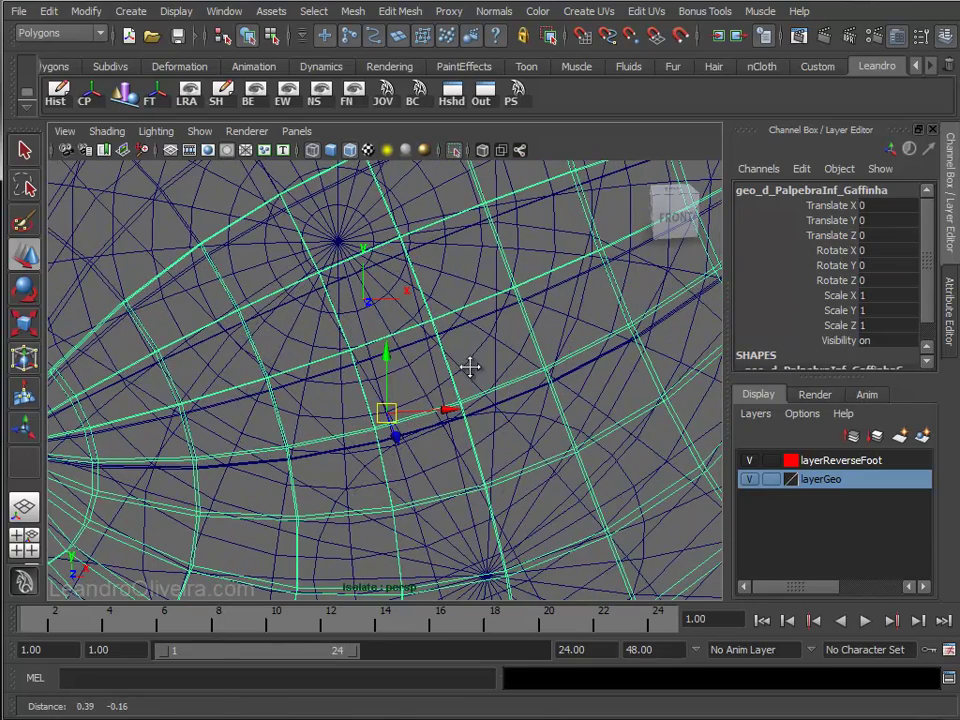
pyautogui.press('Insert')
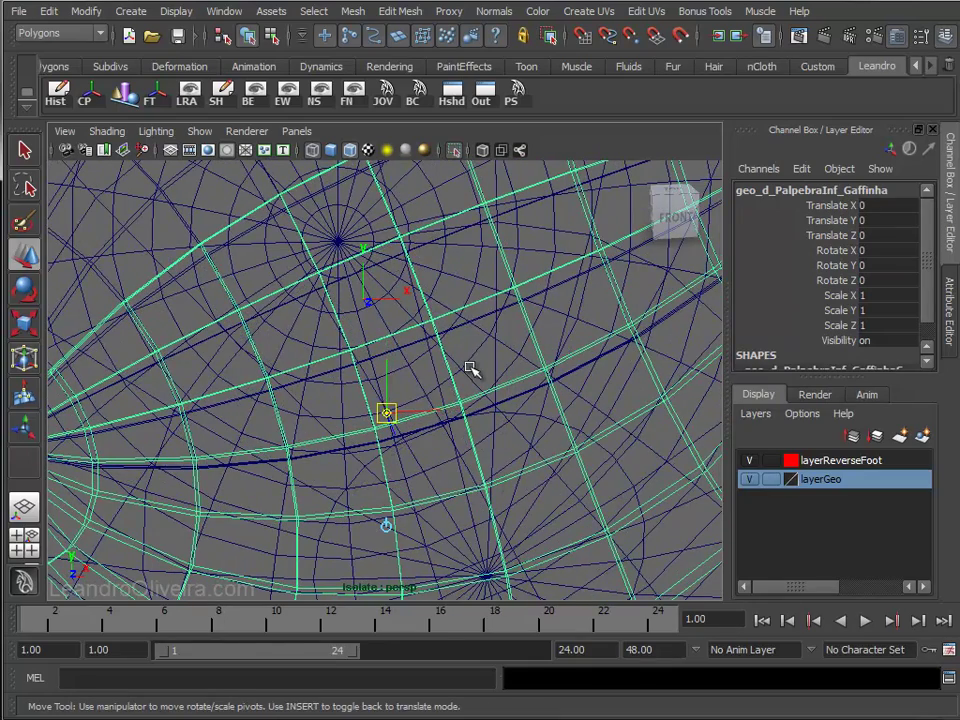
pyautogui.moveTo(386, 413); pyautogui.dragTo(367, 301)
pyautogui.press('Insert')
pyautogui.scroll(-8, 495, 414)
pyautogui.moveTo(480, 399)
pyautogui.keyDown('alt'); pyautogui.mouseDown()
pyautogui.moveTo(469, 361)
pyautogui.moveTo(414, 362)
pyautogui.moveTo(476, 374)
pyautogui.mouseUp(); pyautogui.keyUp('alt')
pyautogui.click(476, 356)
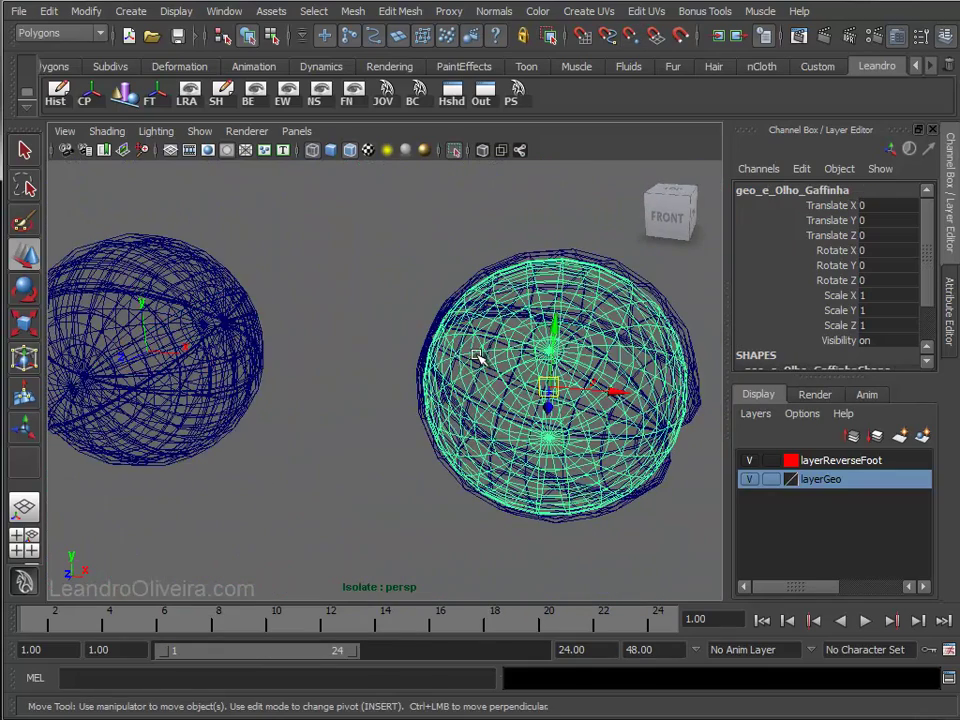
pyautogui.click(80, 240)
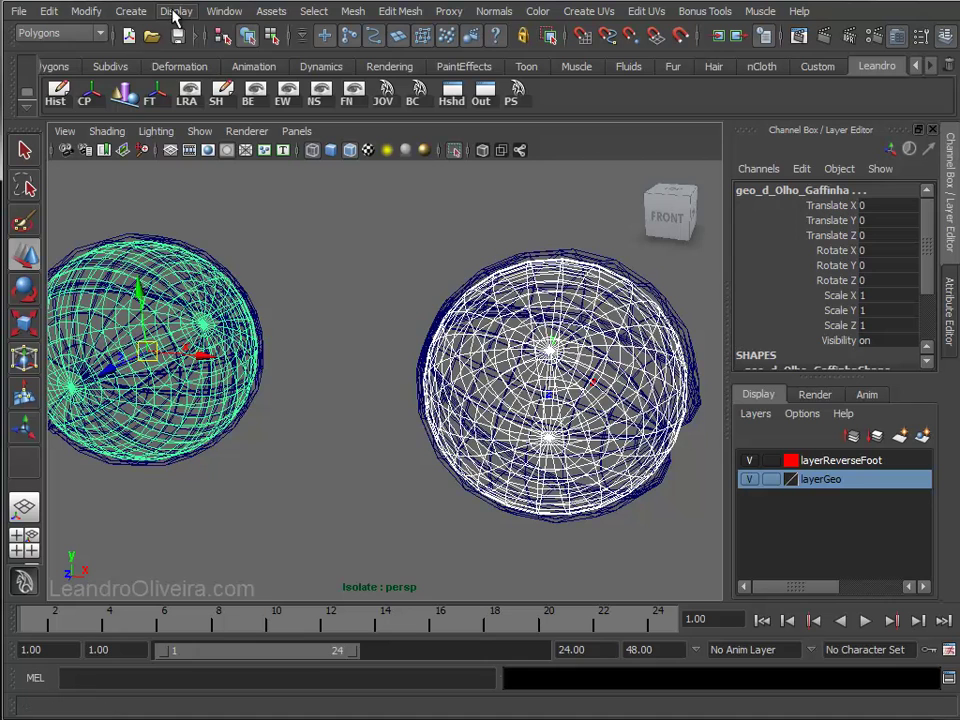
# - Toggle Local Rotation Axes, shade the viewport, and select geo_e_PalpebraSup_Gaffinha with the Rotate tool
pyautogui.click(175, 11)
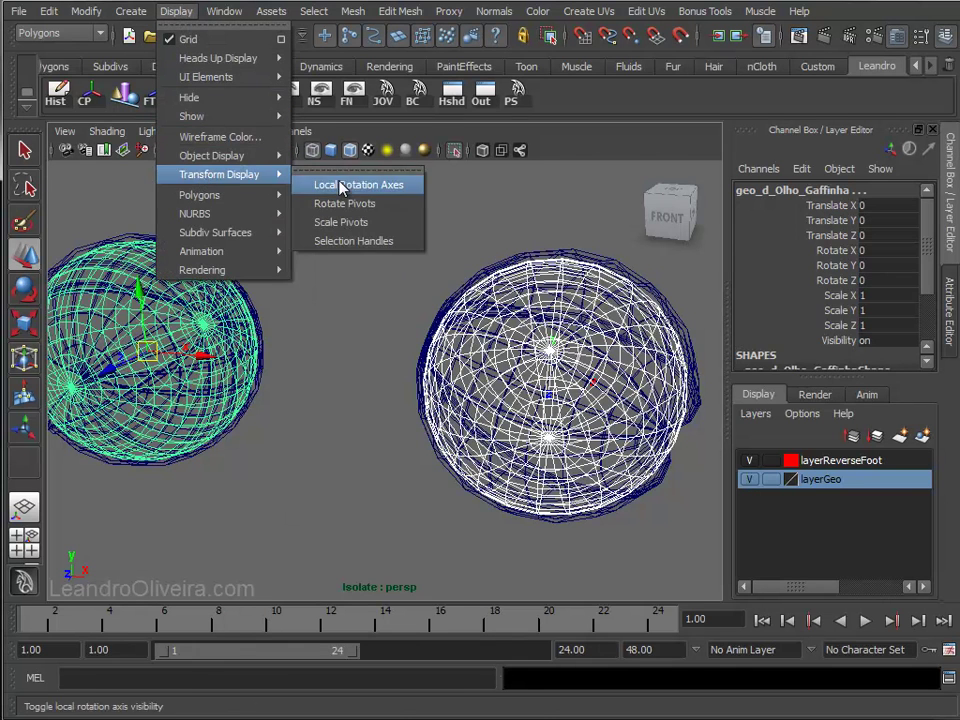
pyautogui.click(345, 185)
pyautogui.click(385, 278)
pyautogui.scroll(-2, 390, 283)
pyautogui.scroll(-2, 392, 285)
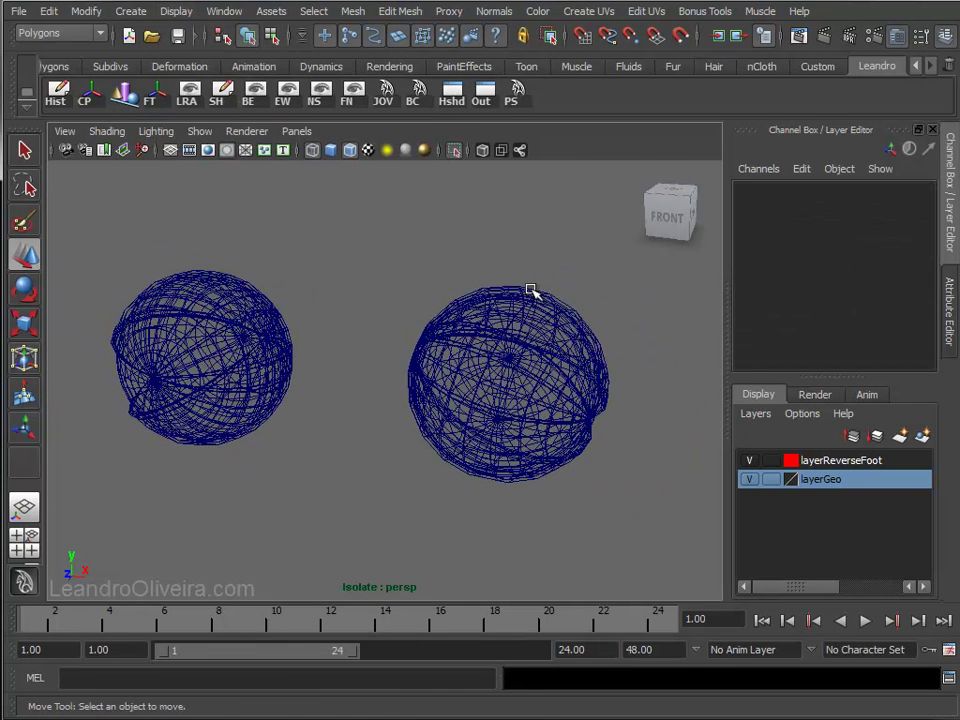
pyautogui.click(531, 290)
pyautogui.click(330, 150)
pyautogui.moveTo(310, 207)
pyautogui.keyDown('alt'); pyautogui.mouseDown()
pyautogui.moveTo(394, 276)
pyautogui.moveTo(374, 272)
pyautogui.mouseUp(); pyautogui.keyUp('alt')
pyautogui.press('e')
pyautogui.moveTo(440, 270)
pyautogui.keyDown('alt'); pyautogui.mouseDown()
pyautogui.moveTo(423, 262)
pyautogui.moveTo(487, 270)
pyautogui.moveTo(467, 199)
pyautogui.mouseUp(); pyautogui.keyUp('alt')
# - Turn off Isolate Select so the full head shows again, reframe the head, and clear the selection
pyautogui.click(455, 150)
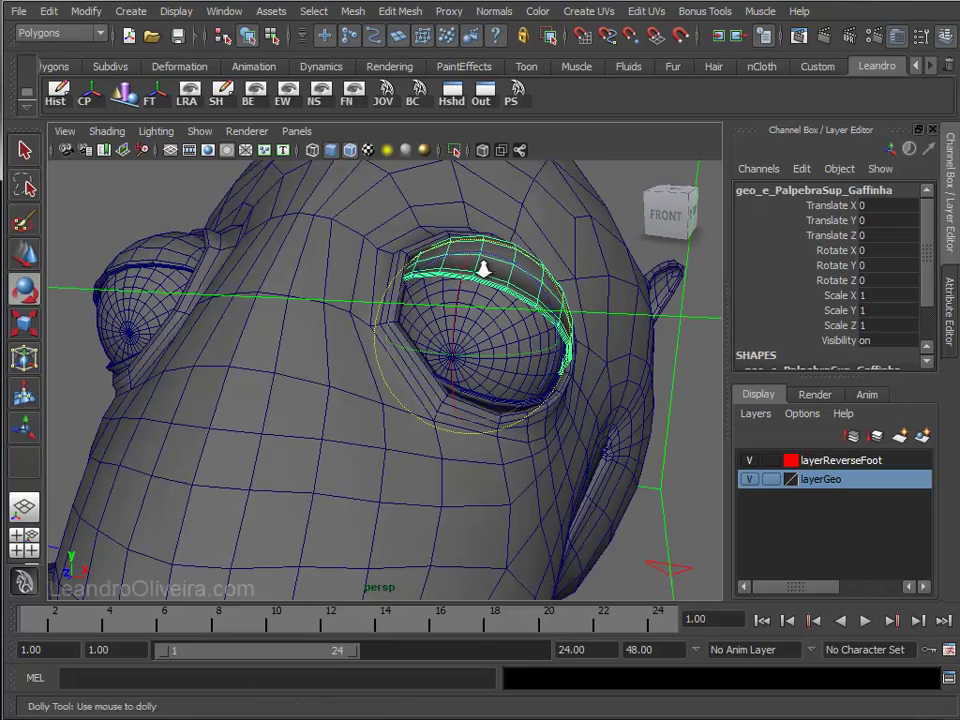
pyautogui.keyDown('alt'); pyautogui.moveTo(484, 272); pyautogui.dragTo(454, 257, button='right'); pyautogui.keyUp('alt')
pyautogui.moveTo(446, 253)
pyautogui.keyDown('alt'); pyautogui.mouseDown()
pyautogui.moveTo(399, 259)
pyautogui.moveTo(392, 251)
pyautogui.mouseUp(); pyautogui.keyUp('alt')
pyautogui.keyDown('alt'); pyautogui.moveTo(392, 251); pyautogui.dragTo(400, 297, button='right'); pyautogui.keyUp('alt')
pyautogui.keyDown('alt'); pyautogui.moveTo(400, 297); pyautogui.dragTo(395, 297); pyautogui.keyUp('alt')
pyautogui.keyDown('alt'); pyautogui.moveTo(252, 316); pyautogui.dragTo(328, 315); pyautogui.keyUp('alt')
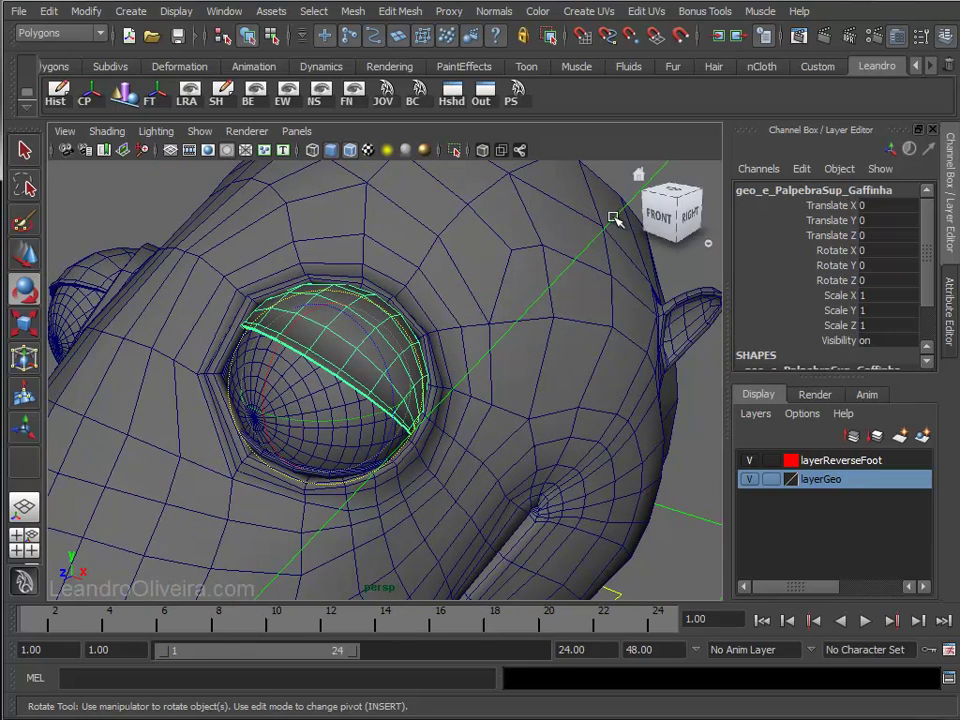
pyautogui.moveTo(465, 287); pyautogui.dragTo(463, 304, button='right')
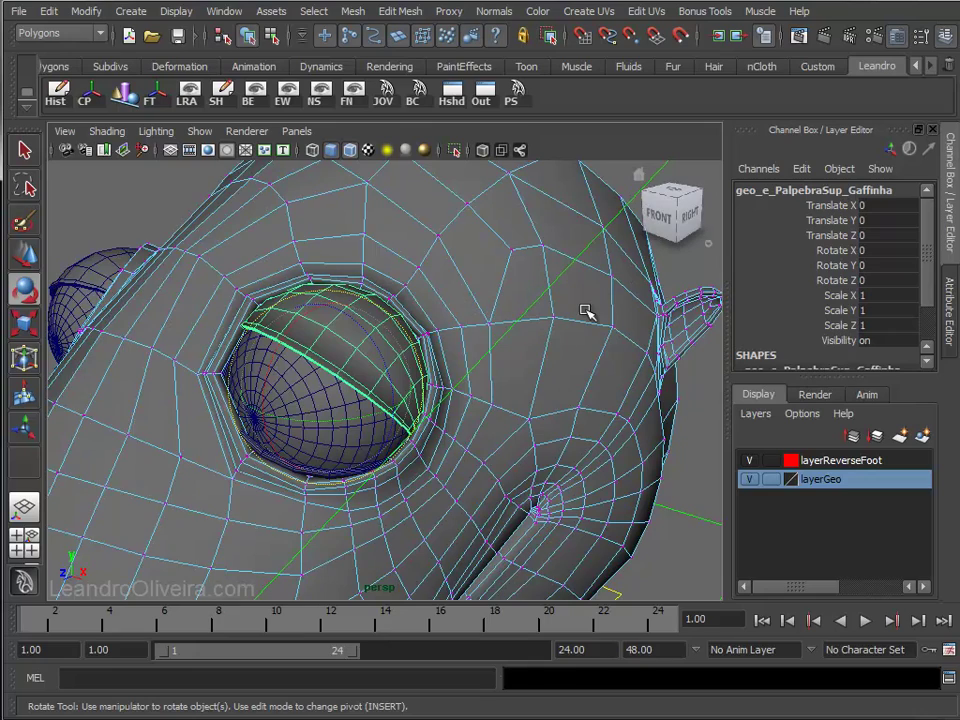
pyautogui.press('F8')
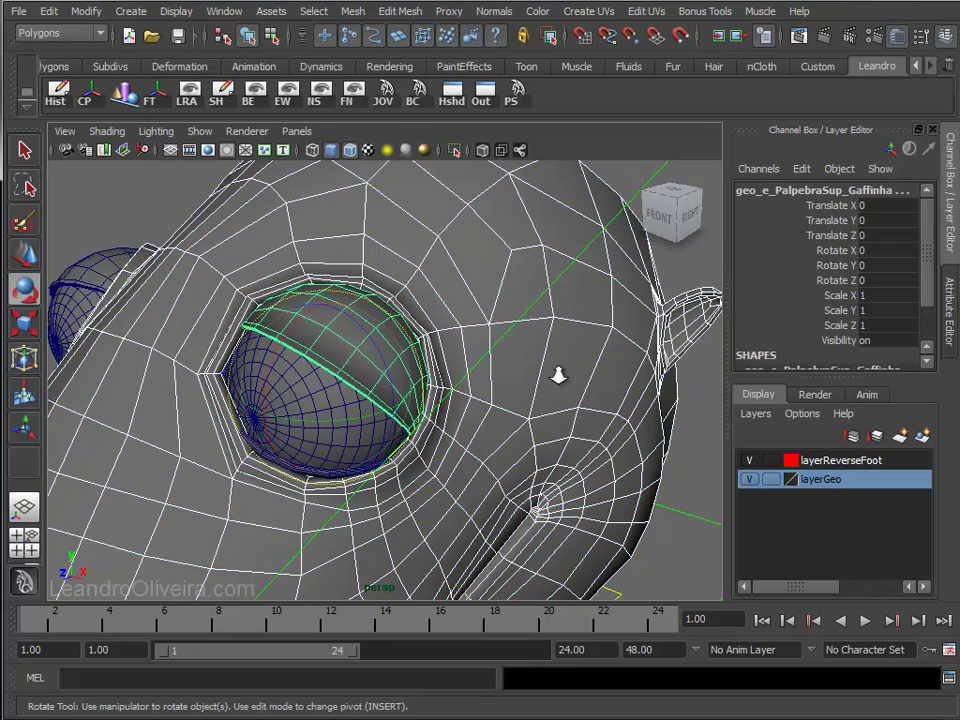
pyautogui.keyDown('alt'); pyautogui.moveTo(559, 377); pyautogui.dragTo(482, 302, button='right'); pyautogui.keyUp('alt')
pyautogui.click(339, 167)
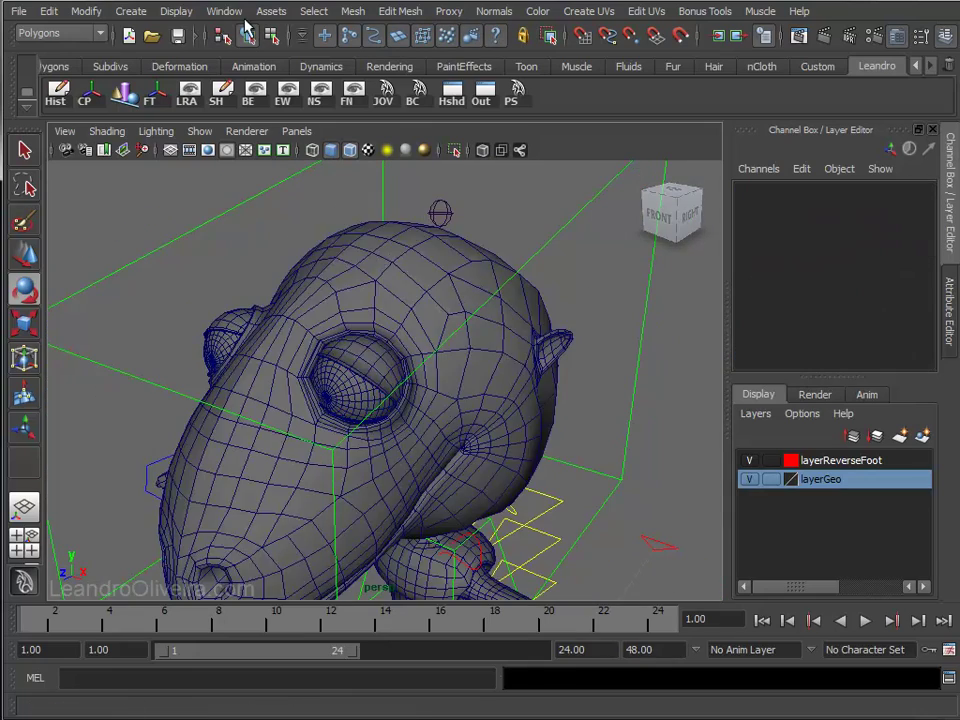
# - Switch to the Animation menu set and open Animate > Set Driven Key > Set beside the viewport
pyautogui.click(60, 33)
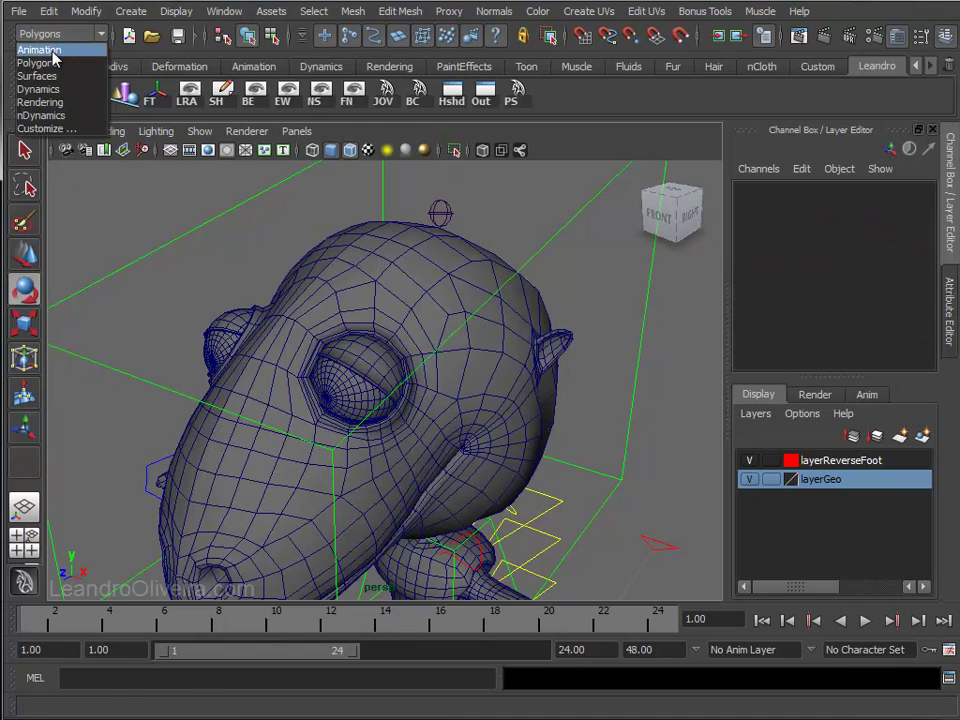
pyautogui.click(42, 46)
pyautogui.click(312, 12)
pyautogui.moveTo(352, 95)
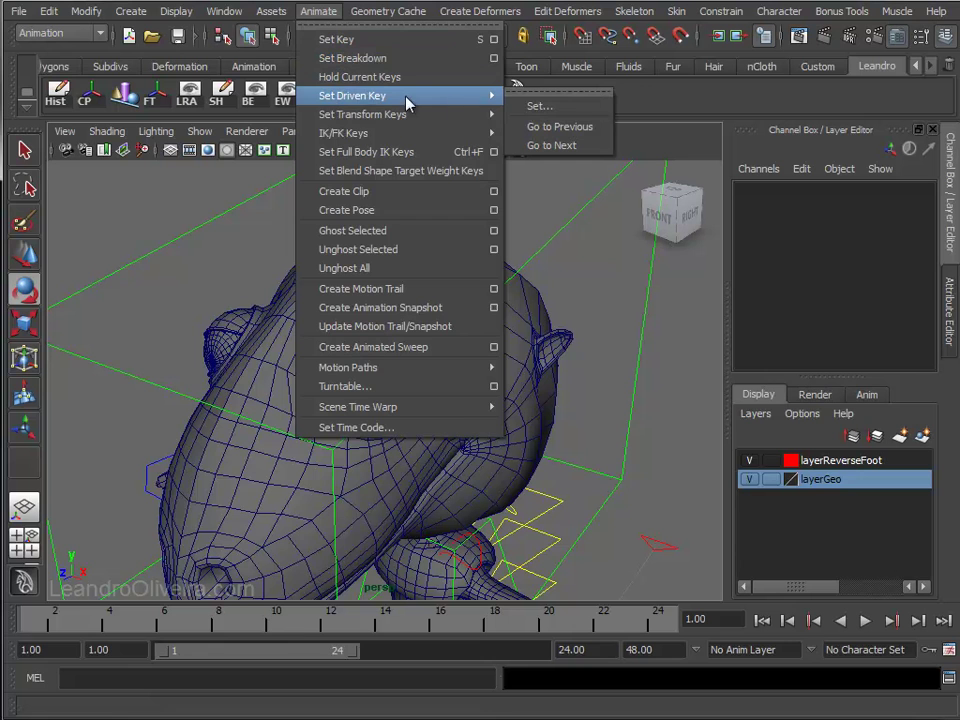
pyautogui.click(540, 105)
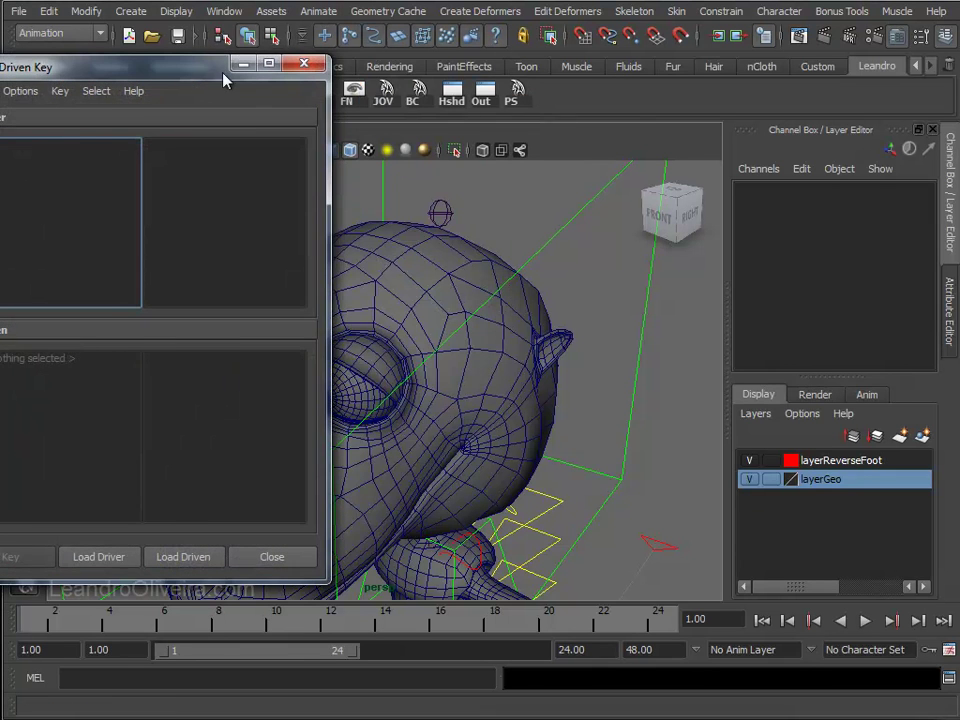
pyautogui.moveTo(188, 80); pyautogui.dragTo(746, 74)
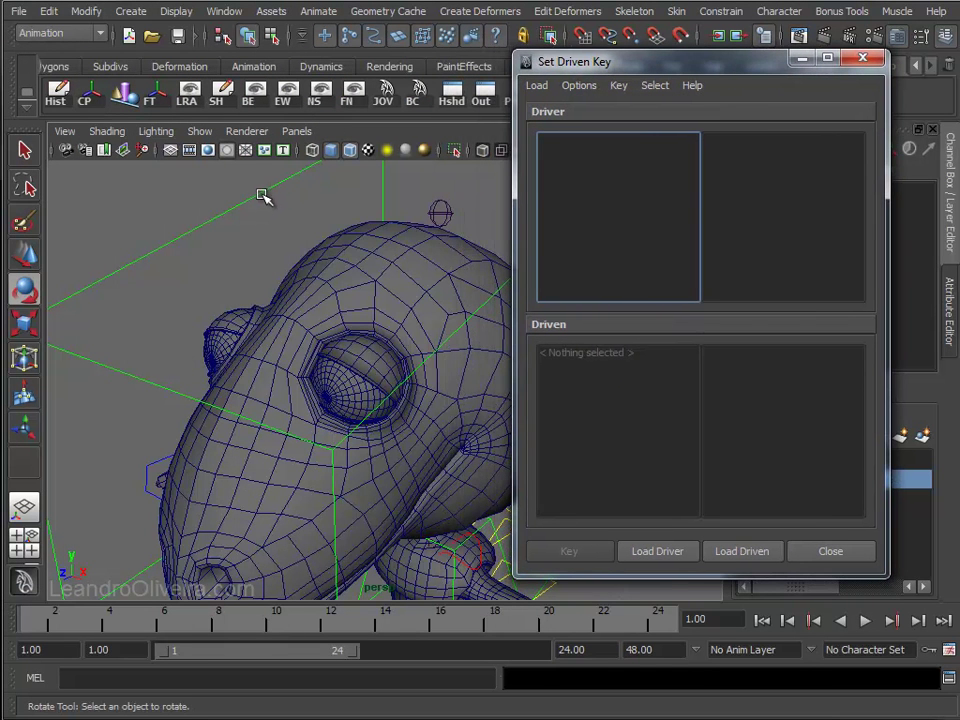
pyautogui.moveTo(656, 70); pyautogui.dragTo(634, 75)
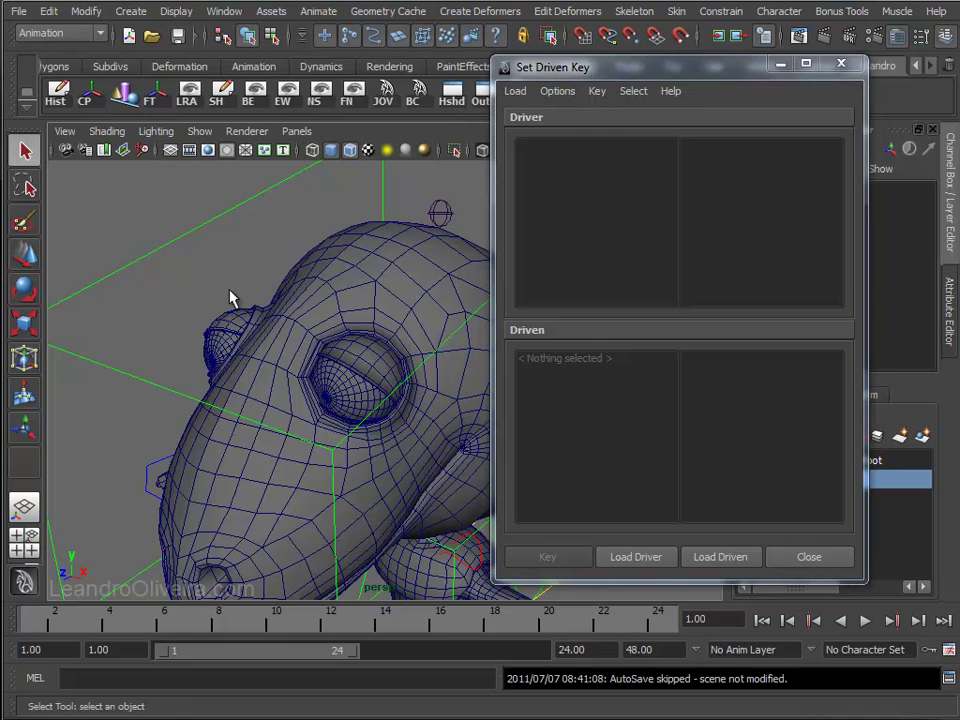
# - Load ctrl_Head as the driver and geo_e_PalpebraSup_Gaffinha as the driven object
pyautogui.click(203, 231)
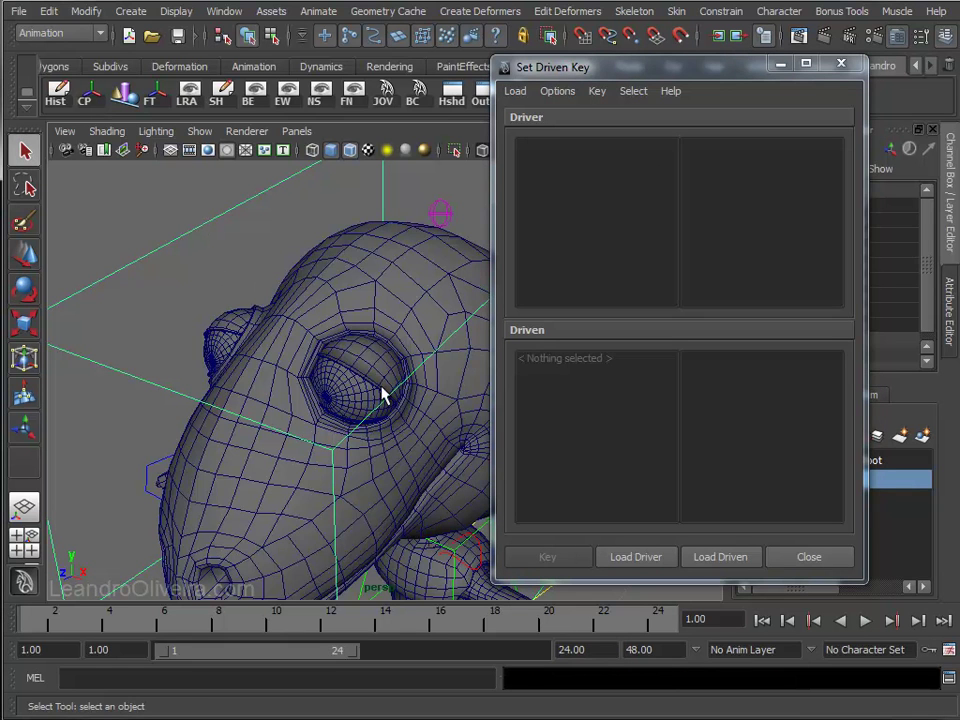
pyautogui.click(648, 563)
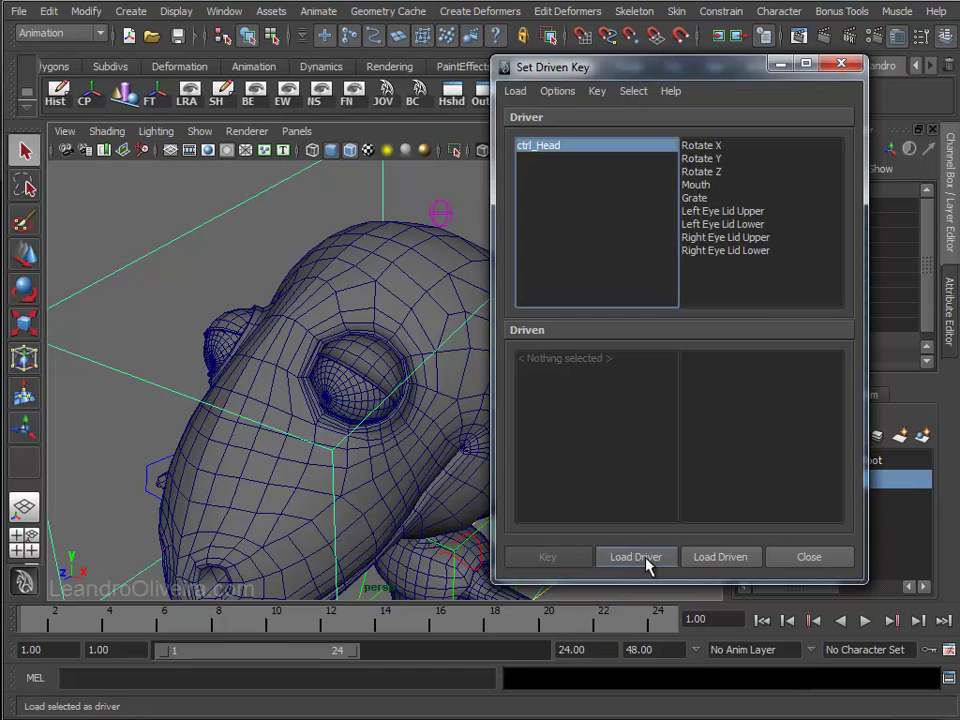
pyautogui.click(363, 355)
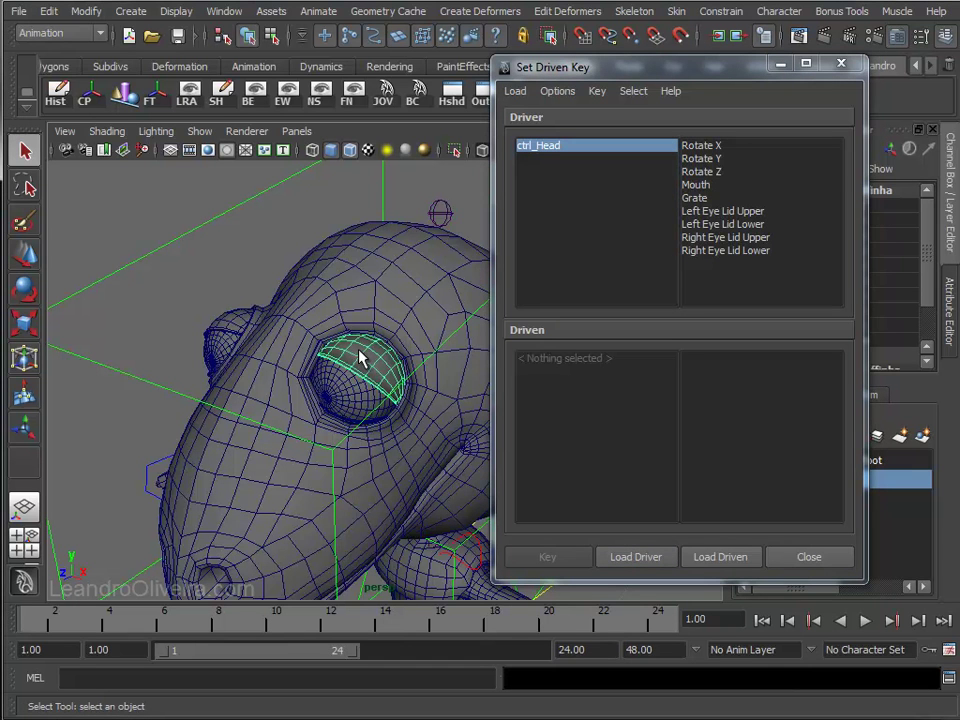
pyautogui.click(704, 563)
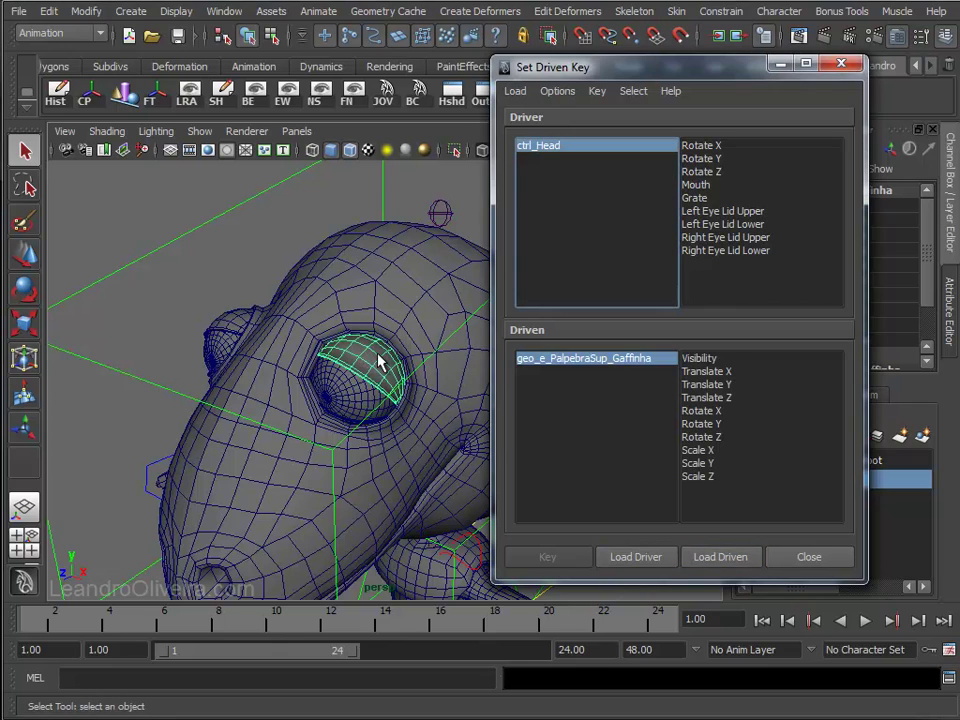
# - Choose Left Eye Lid Upper as the driver attribute and Rotate X, Y, Z as driven
pyautogui.keyDown('alt'); pyautogui.moveTo(330, 345); pyautogui.dragTo(350, 392, button='right'); pyautogui.keyUp('alt')
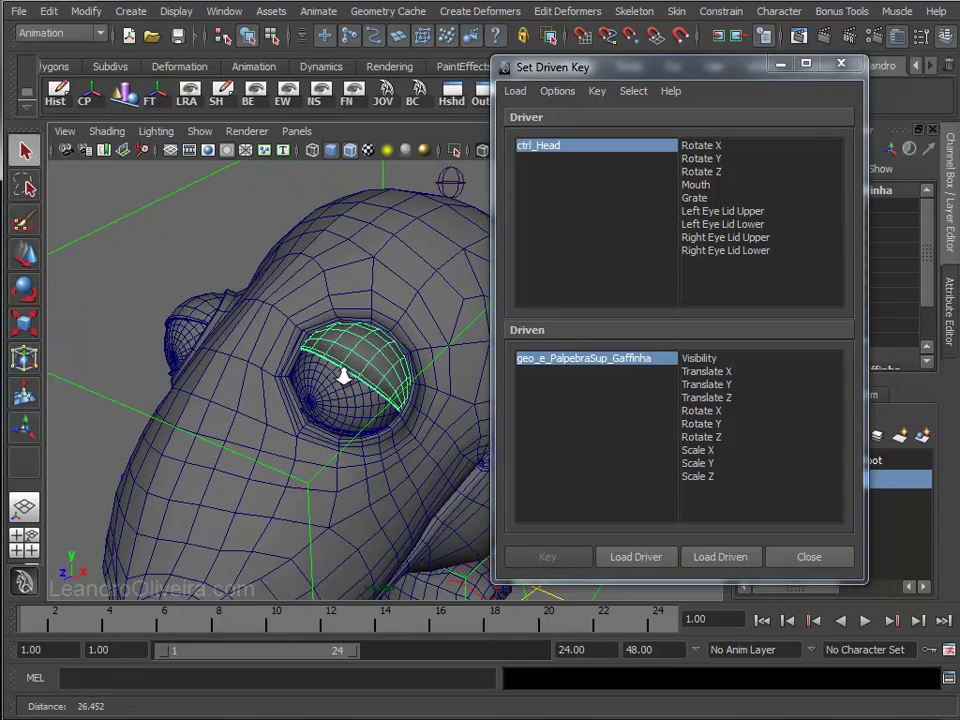
pyautogui.keyDown('alt'); pyautogui.moveTo(350, 392); pyautogui.dragTo(343, 386); pyautogui.keyUp('alt')
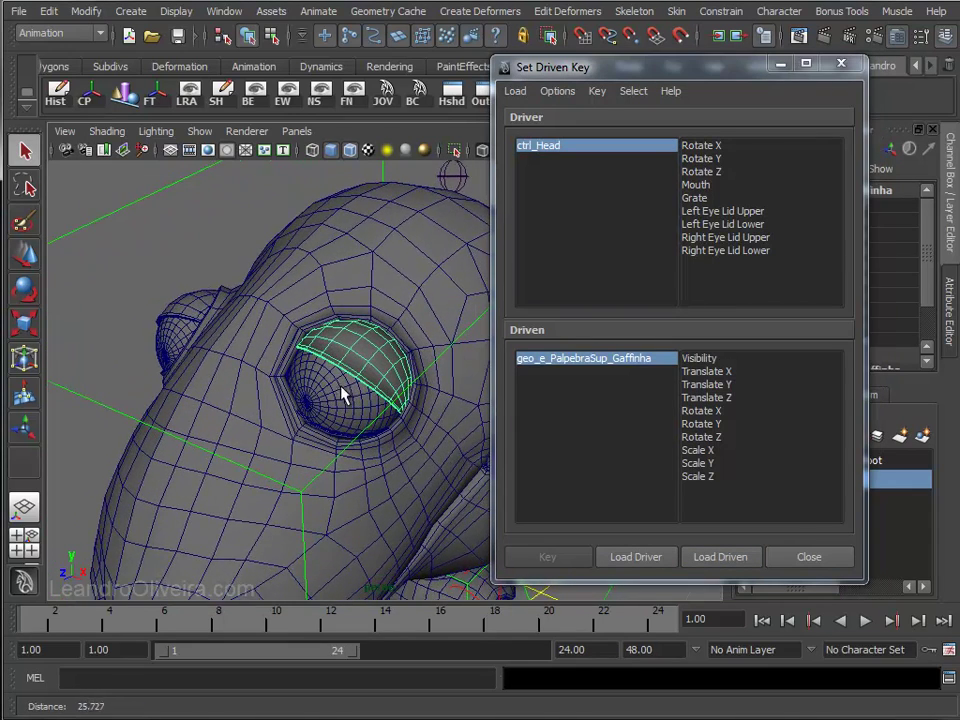
pyautogui.click(731, 213)
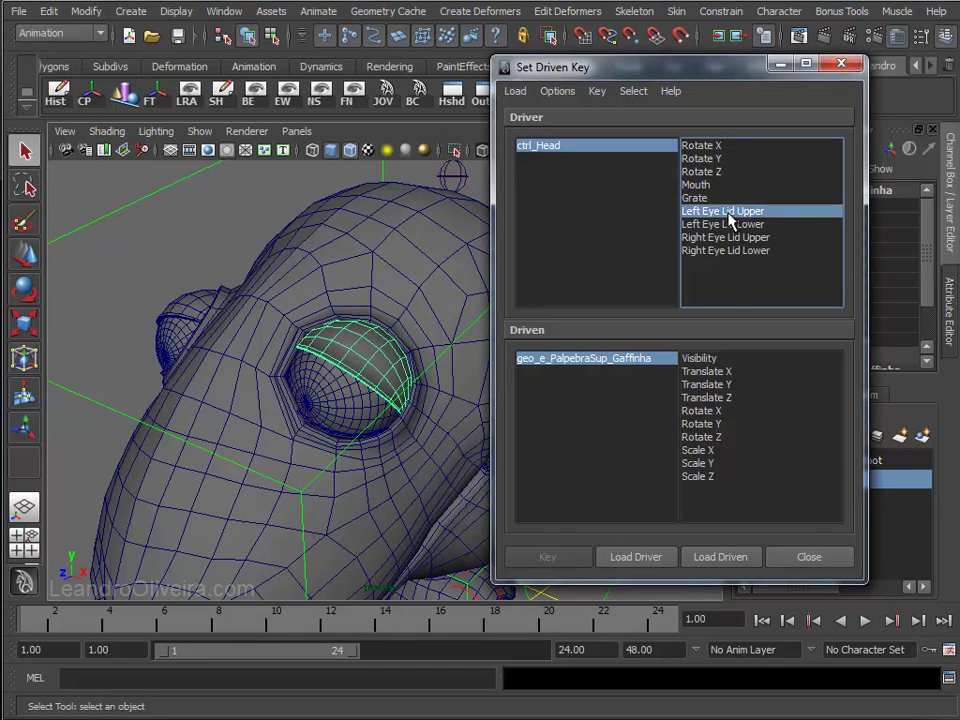
pyautogui.moveTo(707, 412); pyautogui.dragTo(709, 440)
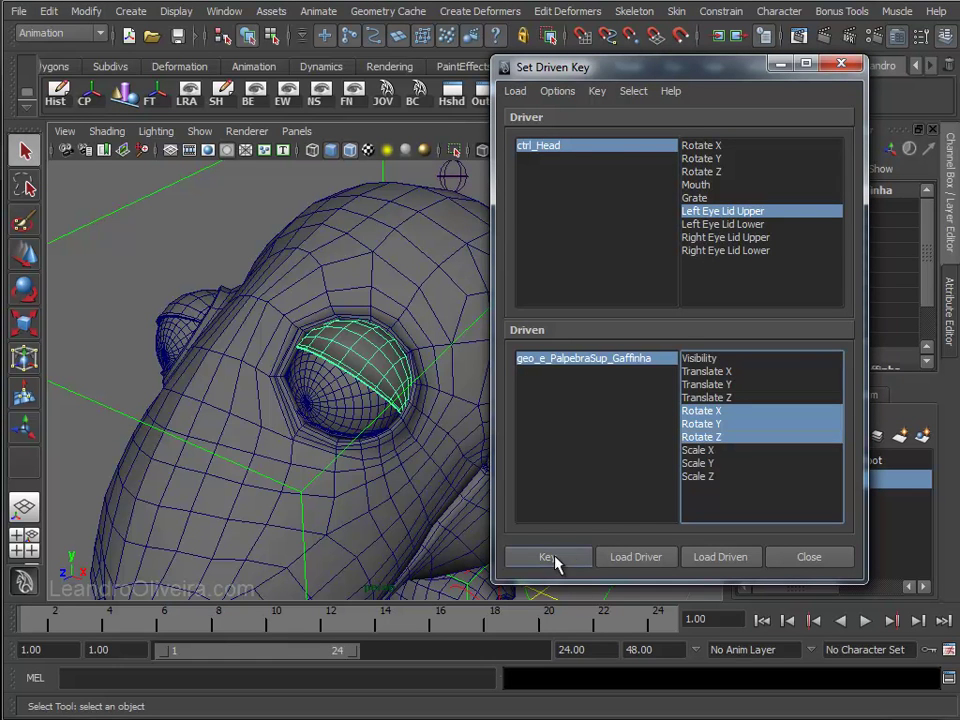
pyautogui.moveTo(598, 71); pyautogui.dragTo(641, 86)
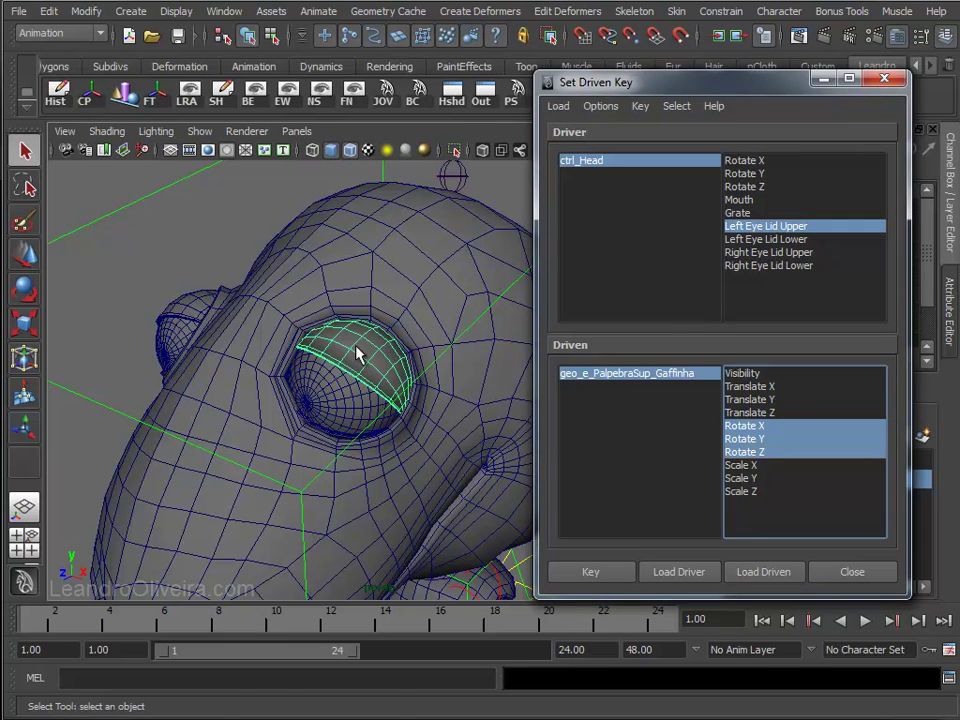
# - Rotate the upper eyelid to -53.815, 35.01, 12.306 over the eye and key it
pyautogui.press('e')
pyautogui.moveTo(355, 350)
pyautogui.keyDown('alt'); pyautogui.mouseDown()
pyautogui.moveTo(414, 322)
pyautogui.moveTo(456, 326)
pyautogui.mouseUp(); pyautogui.keyUp('alt')
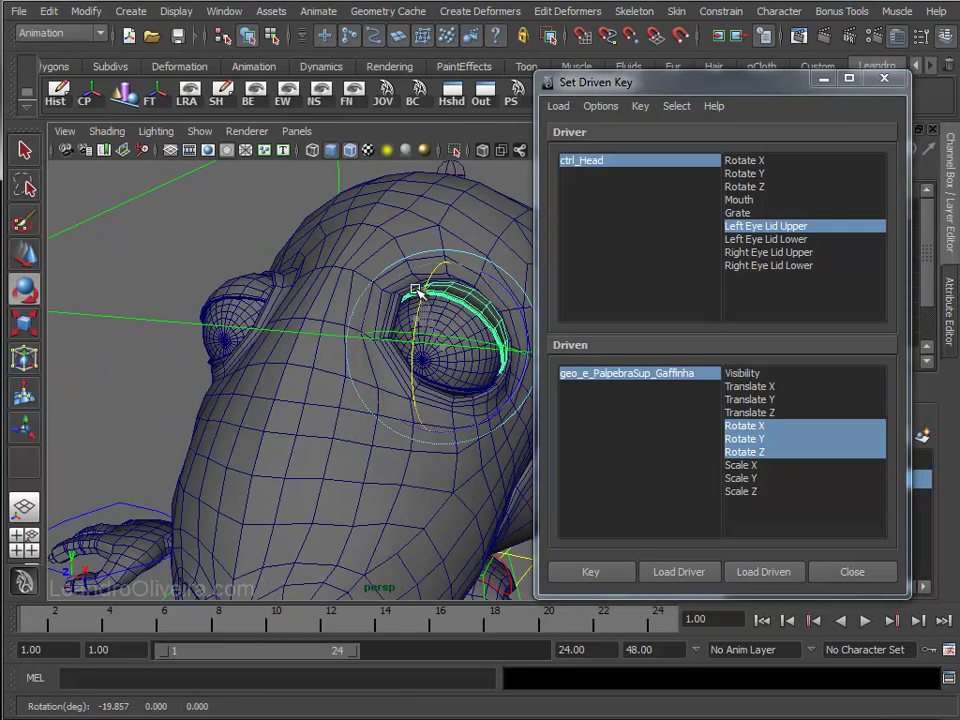
pyautogui.moveTo(497, 292)
pyautogui.mouseDown()
pyautogui.moveTo(518, 300)
pyautogui.moveTo(509, 292)
pyautogui.mouseUp()
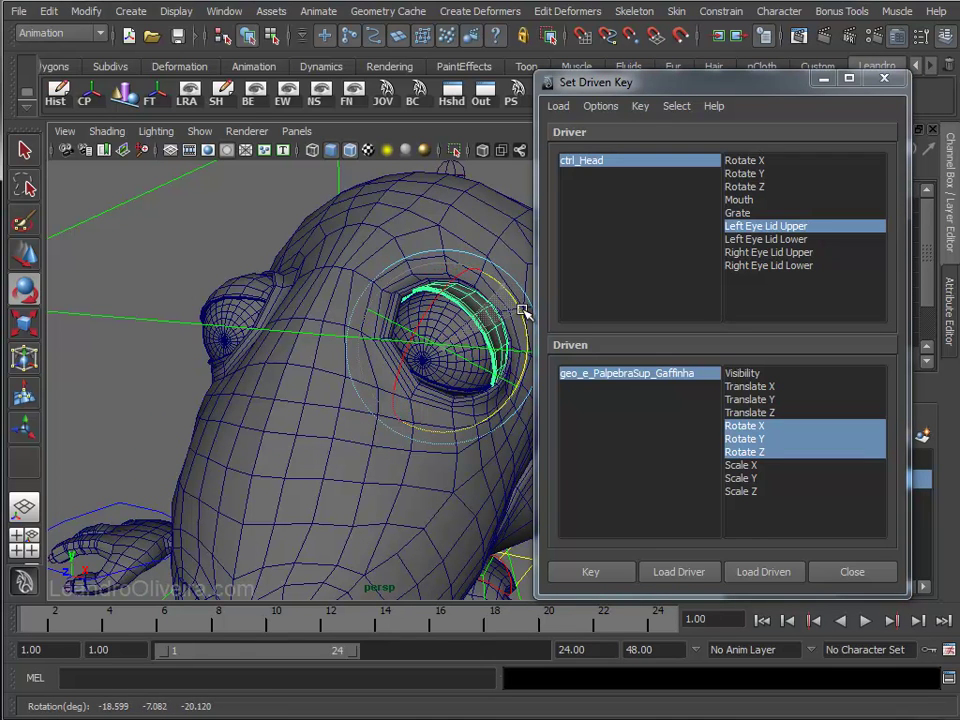
pyautogui.moveTo(448, 292)
pyautogui.mouseDown()
pyautogui.moveTo(443, 276)
pyautogui.moveTo(454, 270)
pyautogui.moveTo(388, 256)
pyautogui.moveTo(437, 285)
pyautogui.mouseUp()
pyautogui.moveTo(437, 285)
pyautogui.keyDown('alt'); pyautogui.mouseDown(button='right')
pyautogui.moveTo(356, 216)
pyautogui.moveTo(360, 497)
pyautogui.mouseUp(button='right'); pyautogui.keyUp('alt')
pyautogui.moveTo(389, 505)
pyautogui.mouseDown()
pyautogui.moveTo(421, 447)
pyautogui.moveTo(356, 391)
pyautogui.mouseUp()
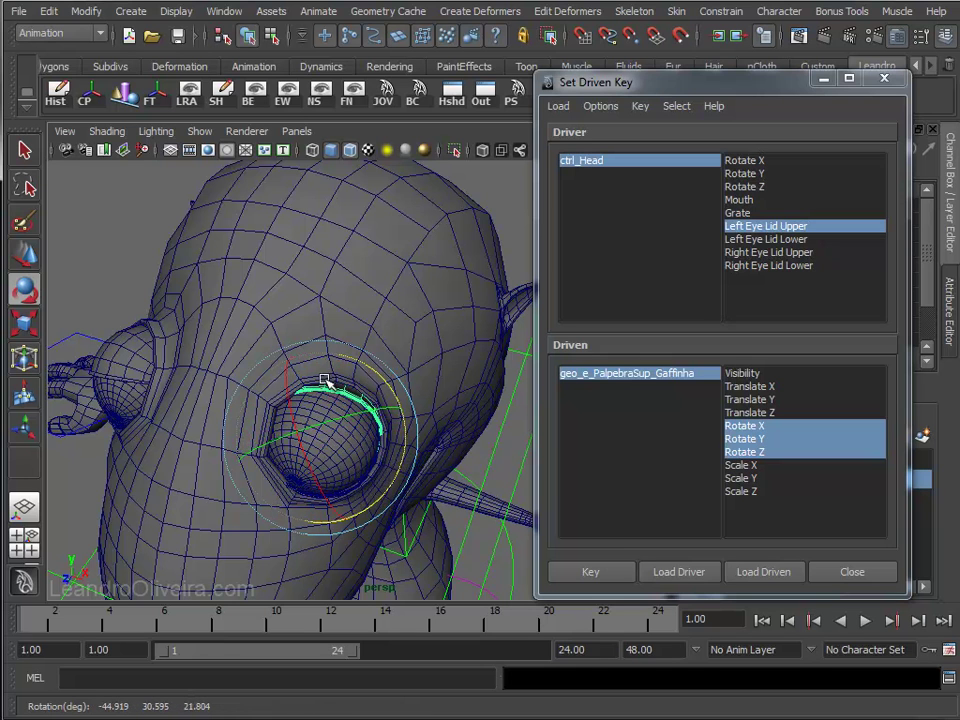
pyautogui.moveTo(285, 388)
pyautogui.mouseDown()
pyautogui.moveTo(285, 378)
pyautogui.moveTo(386, 343)
pyautogui.moveTo(369, 311)
pyautogui.moveTo(383, 307)
pyautogui.moveTo(270, 333)
pyautogui.moveTo(266, 325)
pyautogui.mouseUp()
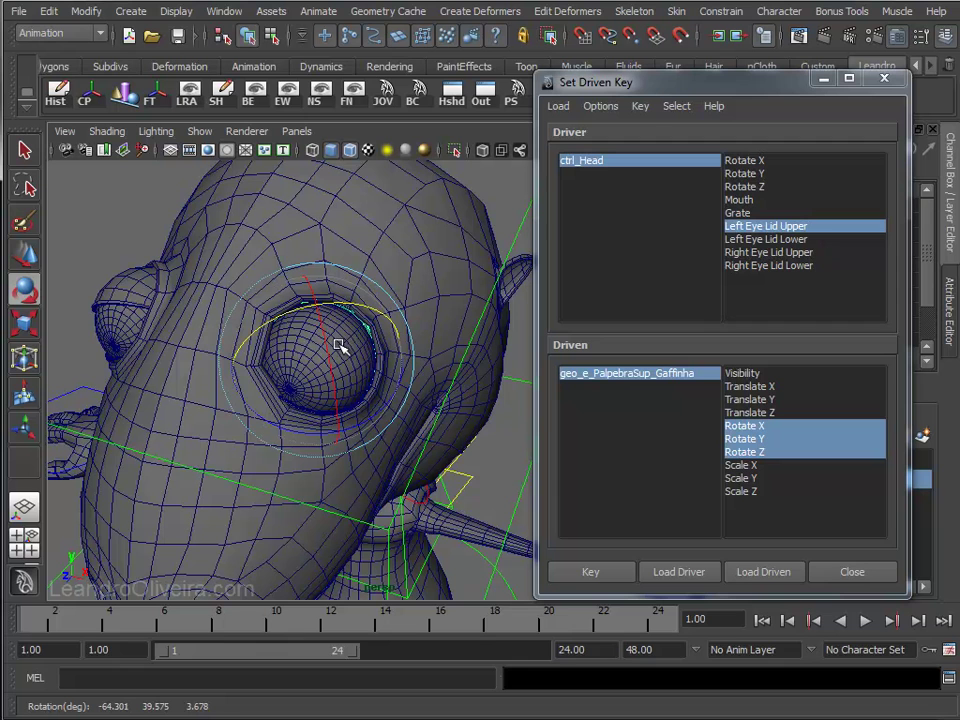
pyautogui.moveTo(324, 345)
pyautogui.mouseDown()
pyautogui.moveTo(328, 353)
pyautogui.moveTo(339, 319)
pyautogui.moveTo(381, 377)
pyautogui.moveTo(290, 357)
pyautogui.moveTo(347, 374)
pyautogui.mouseUp()
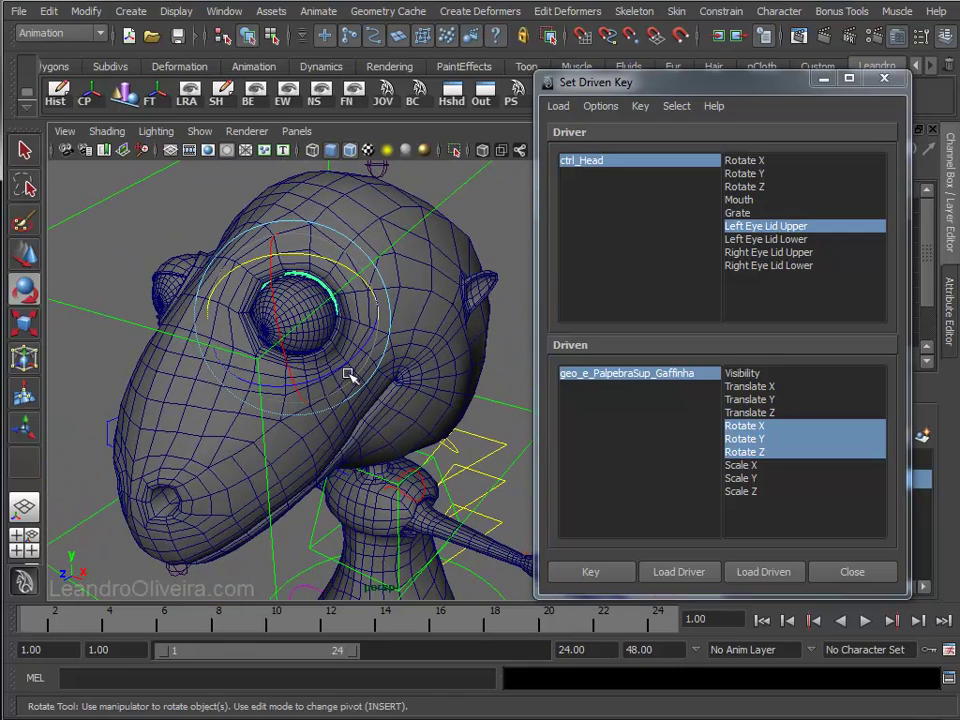
pyautogui.click(584, 574)
pyautogui.moveTo(683, 88); pyautogui.dragTo(303, 121)
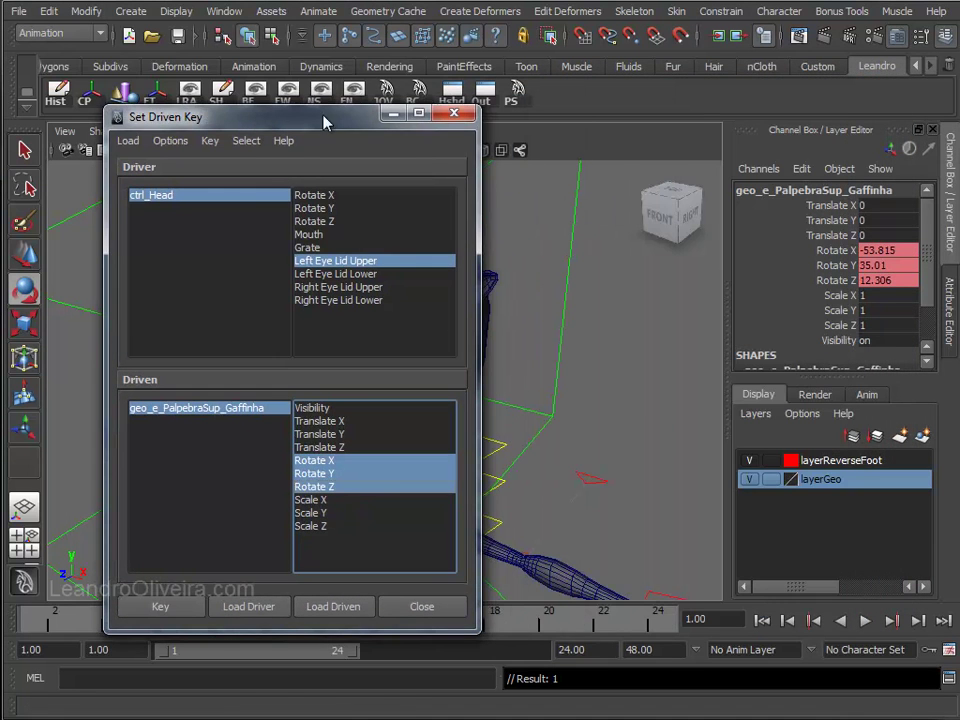
# - Select ctrl_Head's Left Eye Lid Upper channel and zoom in on the left eye
pyautogui.click(570, 251)
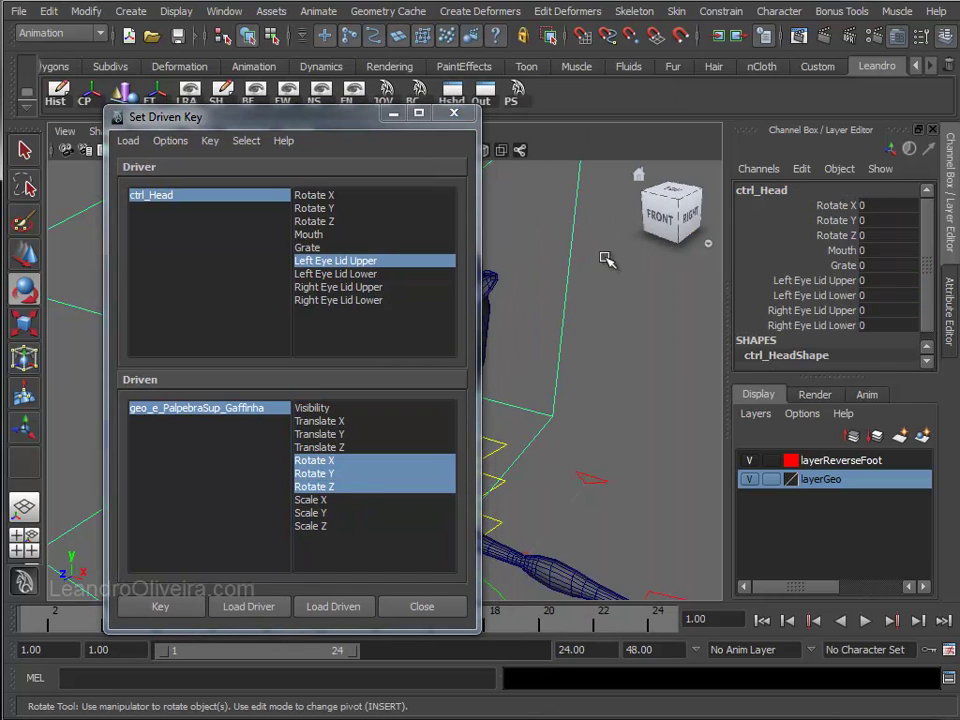
pyautogui.click(828, 281)
pyautogui.write('10')
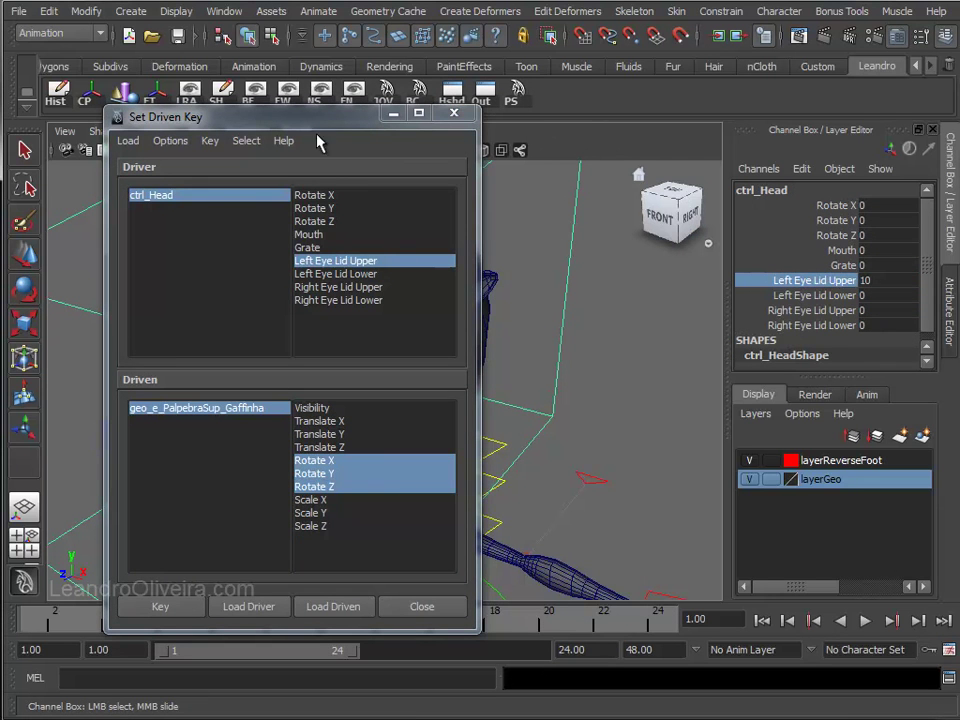
pyautogui.moveTo(324, 117); pyautogui.dragTo(882, 147)
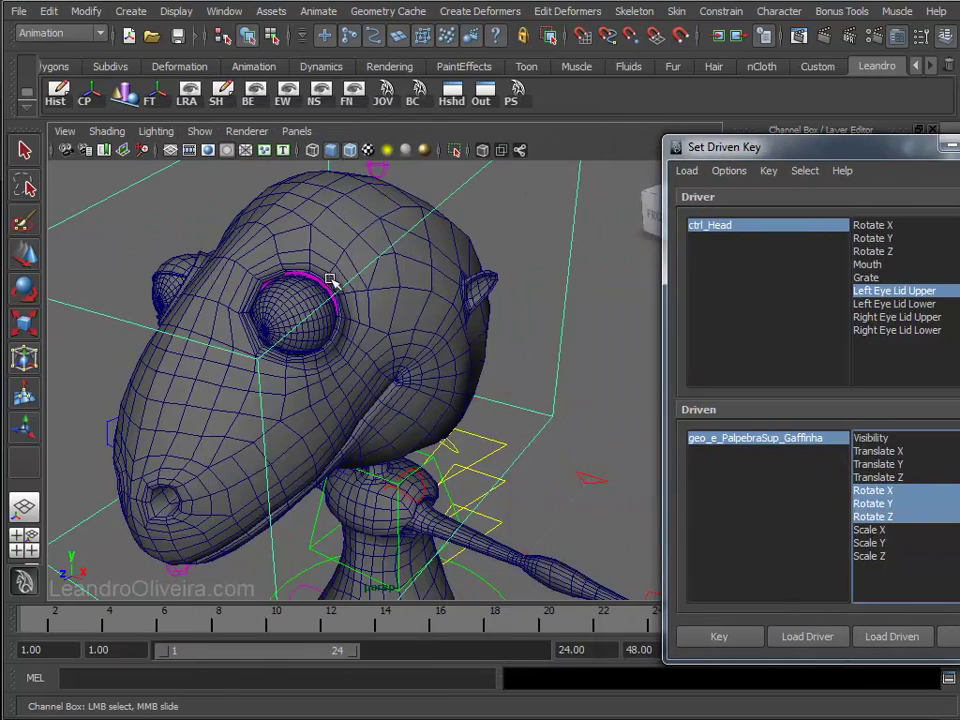
pyautogui.keyDown('alt'); pyautogui.moveTo(318, 283); pyautogui.dragTo(311, 246, button='right'); pyautogui.keyUp('alt')
pyautogui.keyDown('alt'); pyautogui.moveTo(311, 246); pyautogui.dragTo(418, 317); pyautogui.keyUp('alt')
pyautogui.moveTo(418, 317)
pyautogui.keyDown('alt'); pyautogui.mouseDown(button='right')
pyautogui.moveTo(469, 385)
pyautogui.moveTo(482, 254)
pyautogui.moveTo(478, 291)
pyautogui.moveTo(452, 327)
pyautogui.mouseUp(button='right'); pyautogui.keyUp('alt')
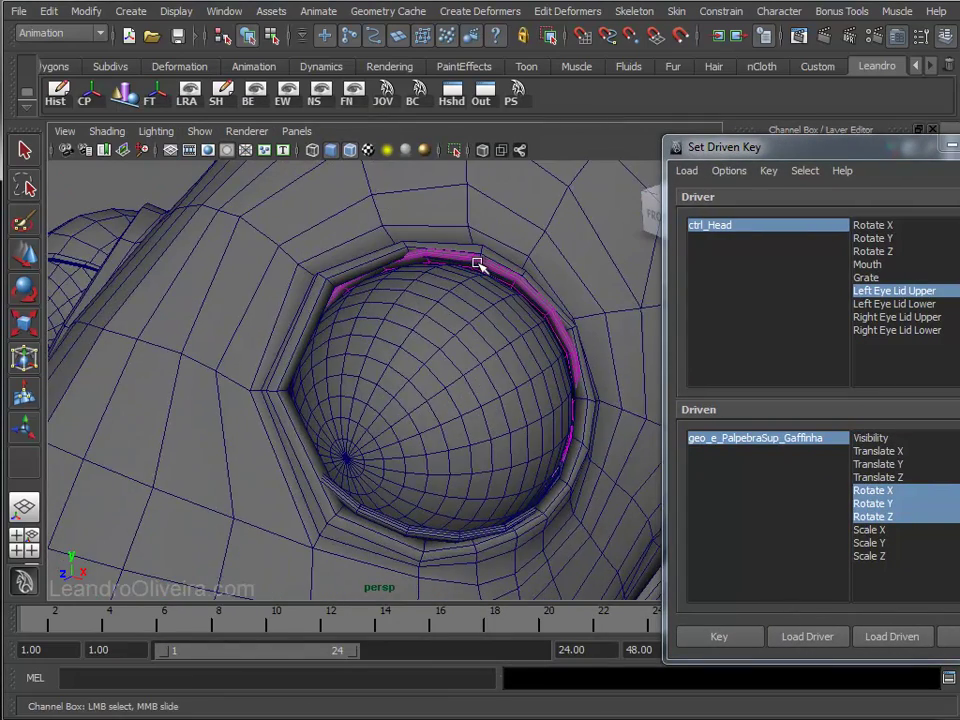
# - Rotate the upper eyelid closed over the eyeball and key it for Left Eye Lid Upper at 10
pyautogui.click(478, 263)
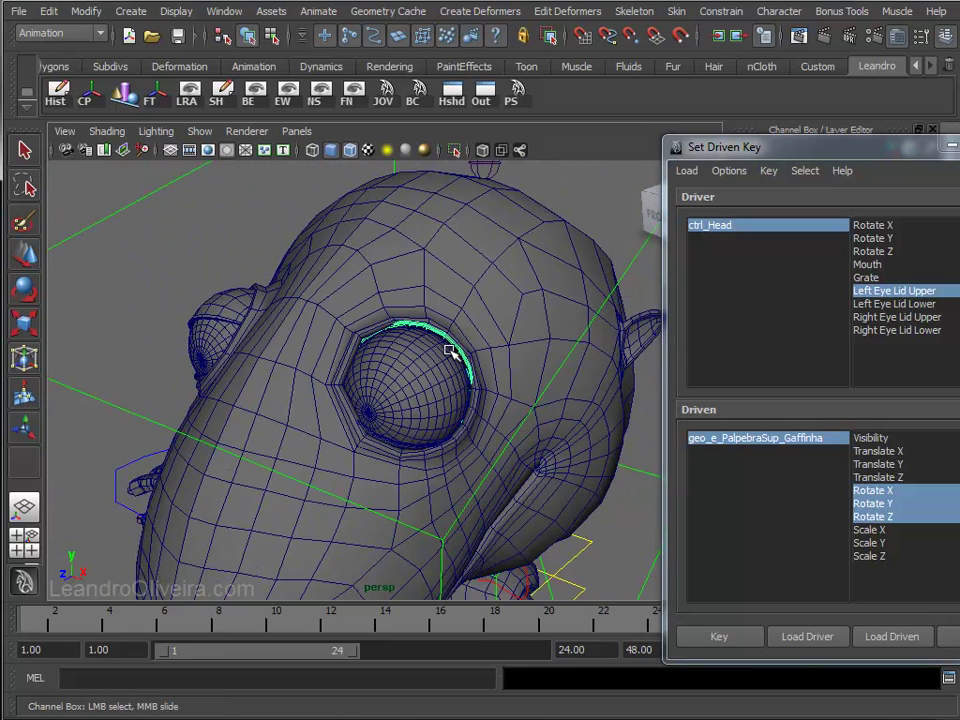
pyautogui.press('e')
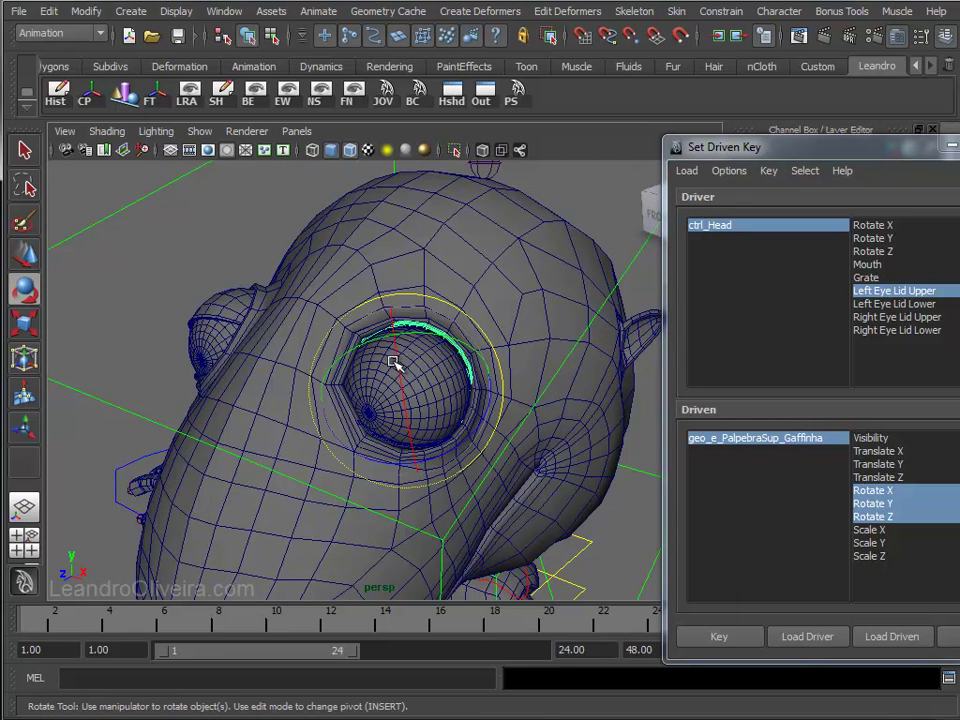
pyautogui.moveTo(393, 362); pyautogui.dragTo(440, 443)
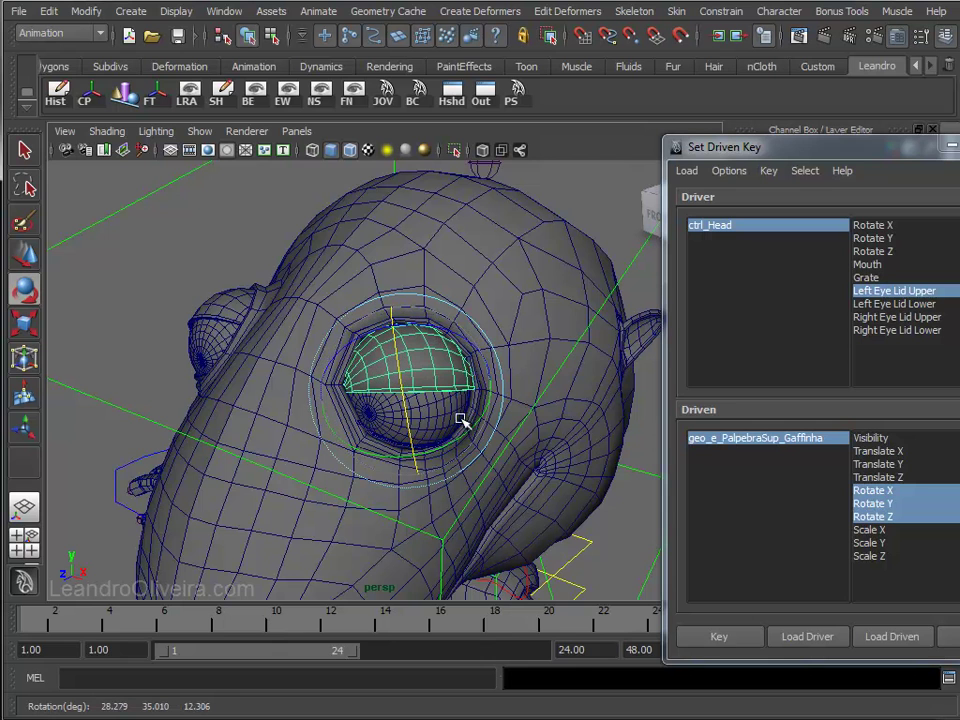
pyautogui.moveTo(446, 441)
pyautogui.mouseDown()
pyautogui.moveTo(374, 446)
pyautogui.moveTo(470, 340)
pyautogui.moveTo(477, 278)
pyautogui.moveTo(460, 308)
pyautogui.mouseUp()
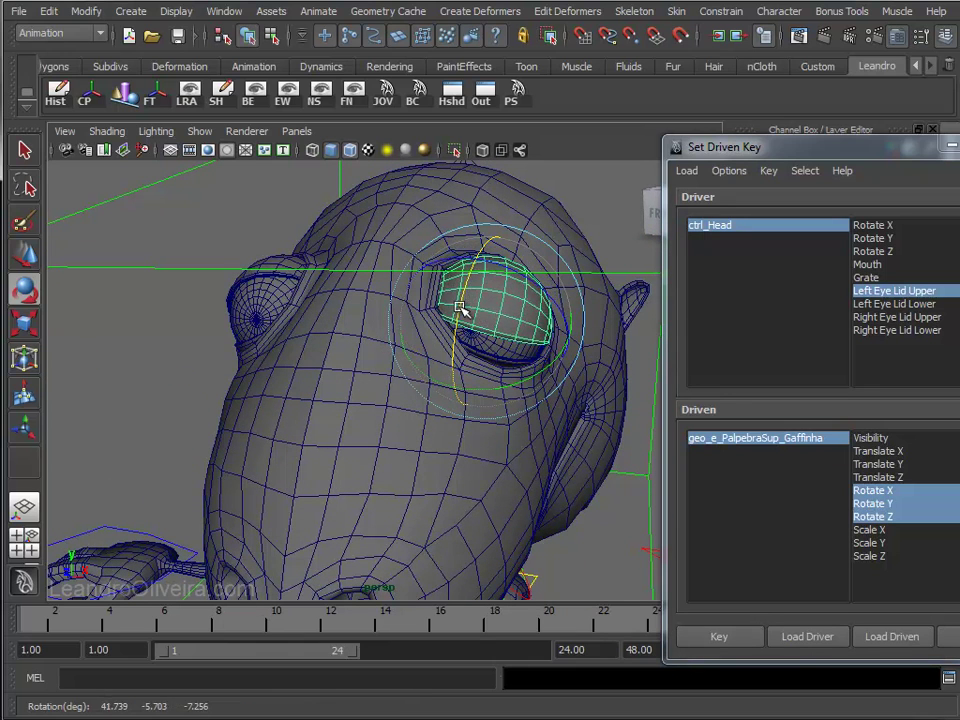
pyautogui.moveTo(548, 297); pyautogui.dragTo(560, 329)
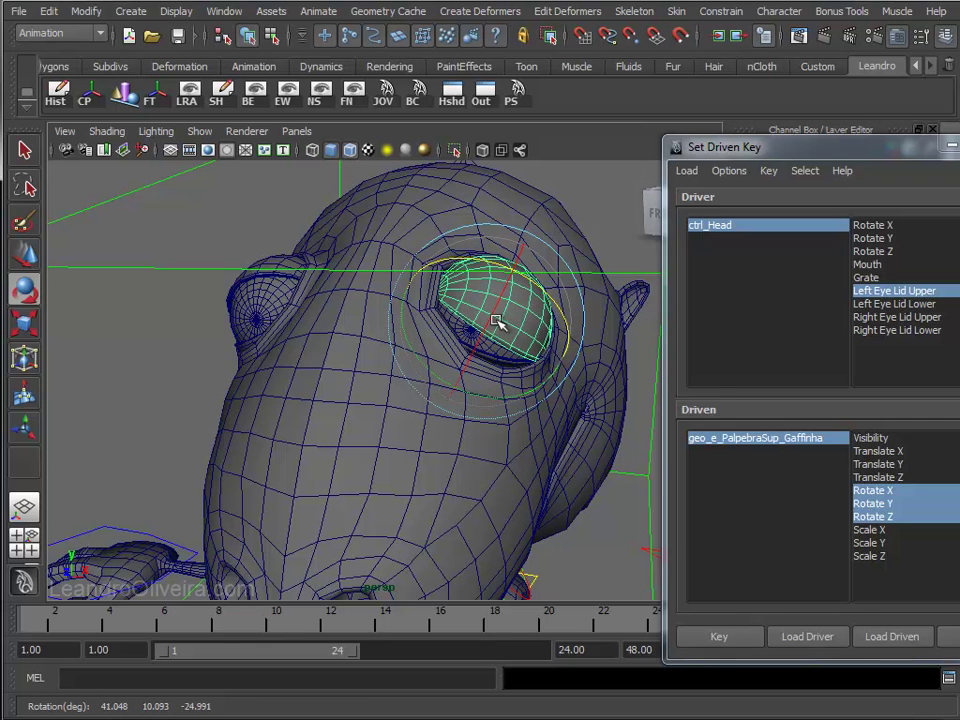
pyautogui.moveTo(493, 317); pyautogui.dragTo(473, 347)
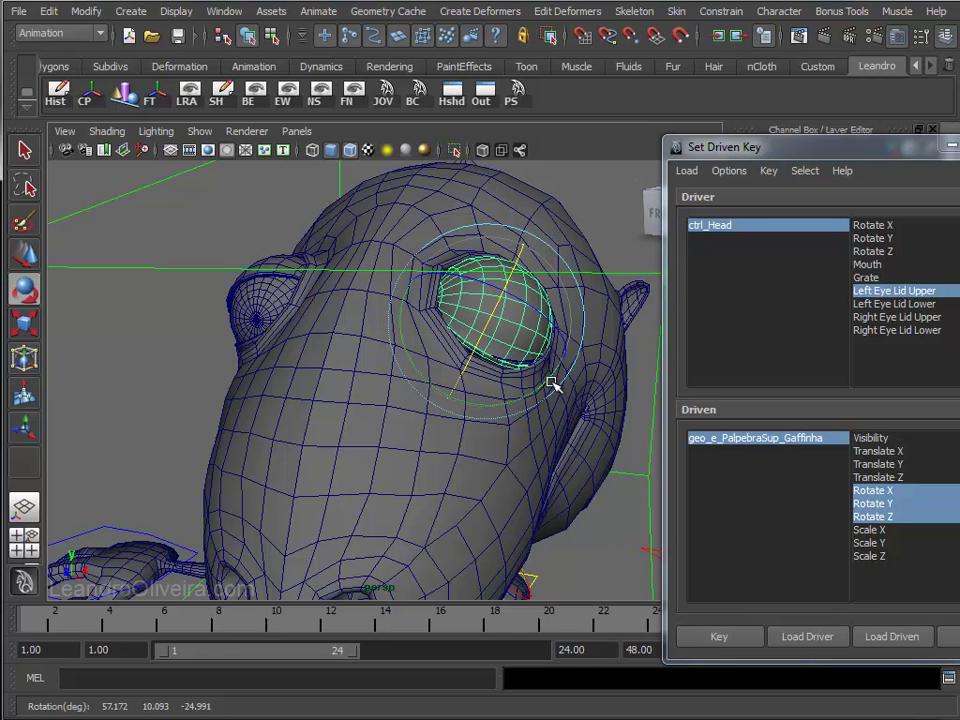
pyautogui.moveTo(534, 396); pyautogui.dragTo(559, 381)
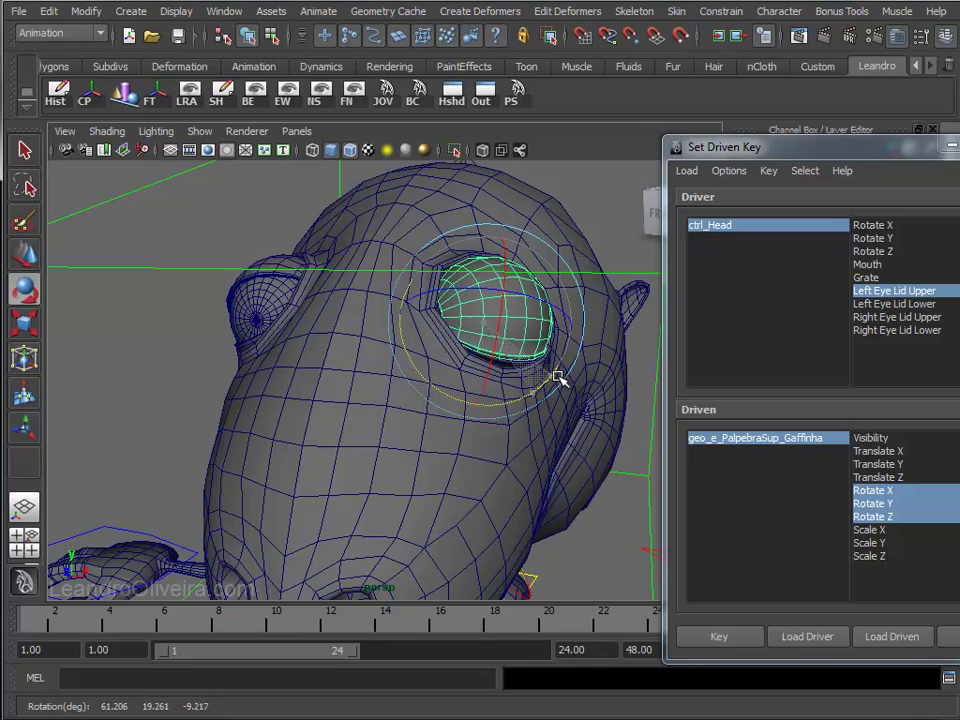
pyautogui.moveTo(540, 366)
pyautogui.keyDown('alt'); pyautogui.mouseDown()
pyautogui.moveTo(354, 321)
pyautogui.moveTo(394, 349)
pyautogui.moveTo(418, 306)
pyautogui.moveTo(403, 302)
pyautogui.moveTo(393, 315)
pyautogui.mouseUp(); pyautogui.keyUp('alt')
pyautogui.moveTo(478, 388)
pyautogui.keyDown('alt'); pyautogui.mouseDown(button='right')
pyautogui.moveTo(429, 360)
pyautogui.moveTo(440, 365)
pyautogui.mouseUp(button='right'); pyautogui.keyUp('alt')
pyautogui.click(724, 640)
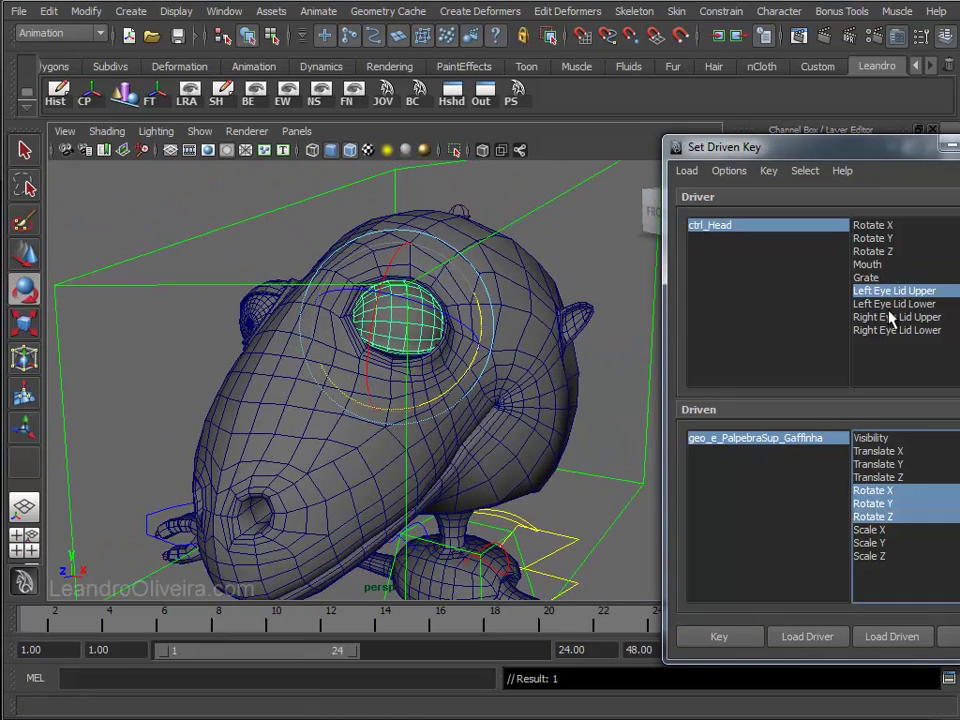
# - Close Set Driven Key and drag ctrl_Head's Left Eye Lid Upper back to 0
pyautogui.click(950, 148)
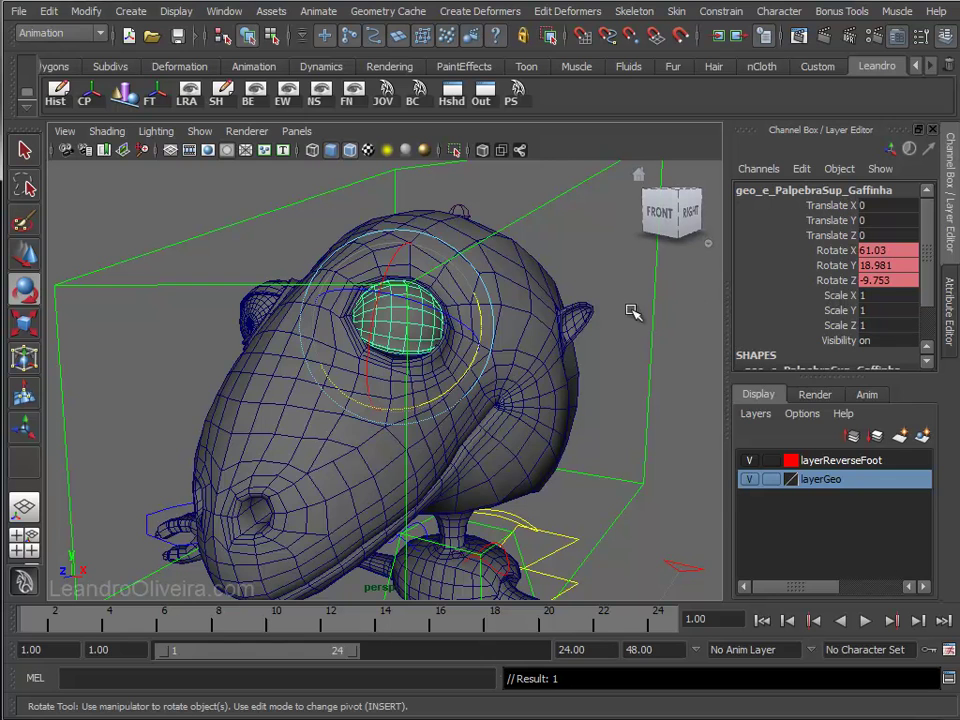
pyautogui.click(653, 312)
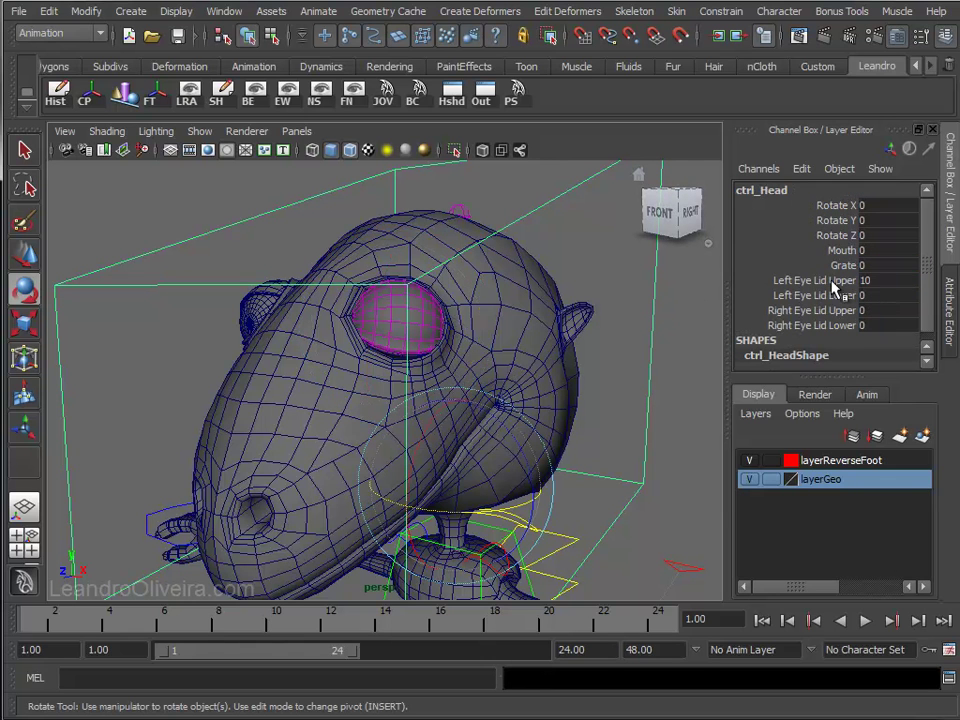
pyautogui.click(833, 281)
pyautogui.moveTo(613, 270)
pyautogui.mouseDown(button='middle')
pyautogui.moveTo(533, 272)
pyautogui.moveTo(632, 272)
pyautogui.moveTo(439, 272)
pyautogui.moveTo(649, 272)
pyautogui.moveTo(457, 274)
pyautogui.moveTo(615, 274)
pyautogui.moveTo(518, 274)
pyautogui.mouseUp(button='middle')
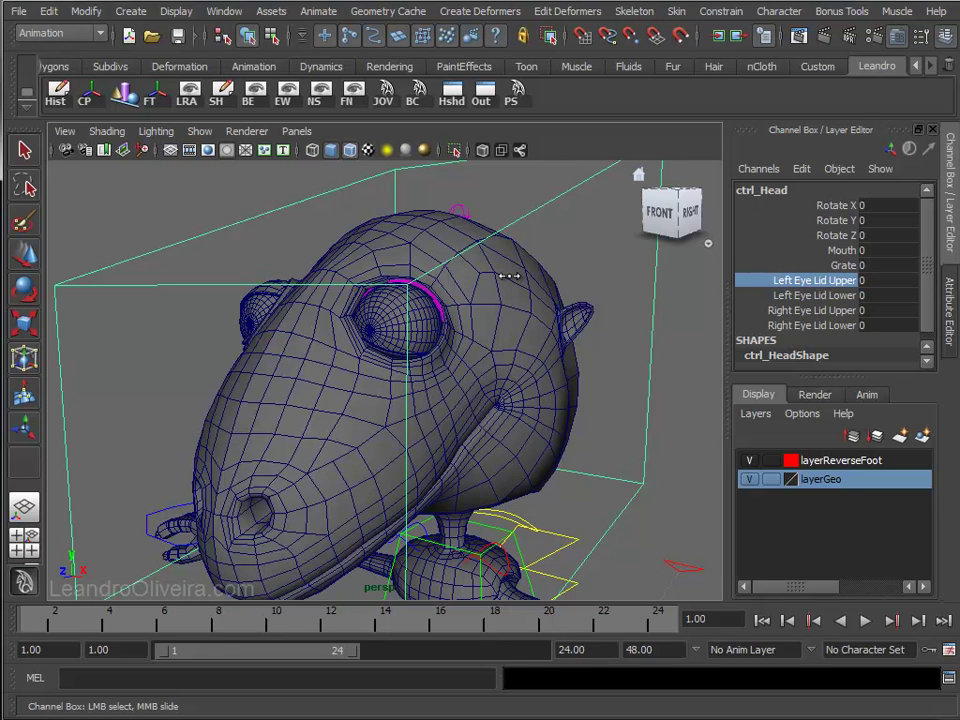
# - Clear the selection, frame the left eye, and restore the Set Driven Key window beside the head
pyautogui.click(574, 253)
pyautogui.moveTo(574, 253)
pyautogui.keyDown('alt'); pyautogui.mouseDown()
pyautogui.moveTo(510, 272)
pyautogui.moveTo(529, 278)
pyautogui.mouseUp(); pyautogui.keyUp('alt')
pyautogui.moveTo(529, 278)
pyautogui.keyDown('alt'); pyautogui.mouseDown(button='right')
pyautogui.moveTo(553, 311)
pyautogui.moveTo(514, 315)
pyautogui.mouseUp(button='right'); pyautogui.keyUp('alt')
pyautogui.keyDown('alt'); pyautogui.moveTo(514, 315); pyautogui.dragTo(538, 246, button='middle'); pyautogui.keyUp('alt')
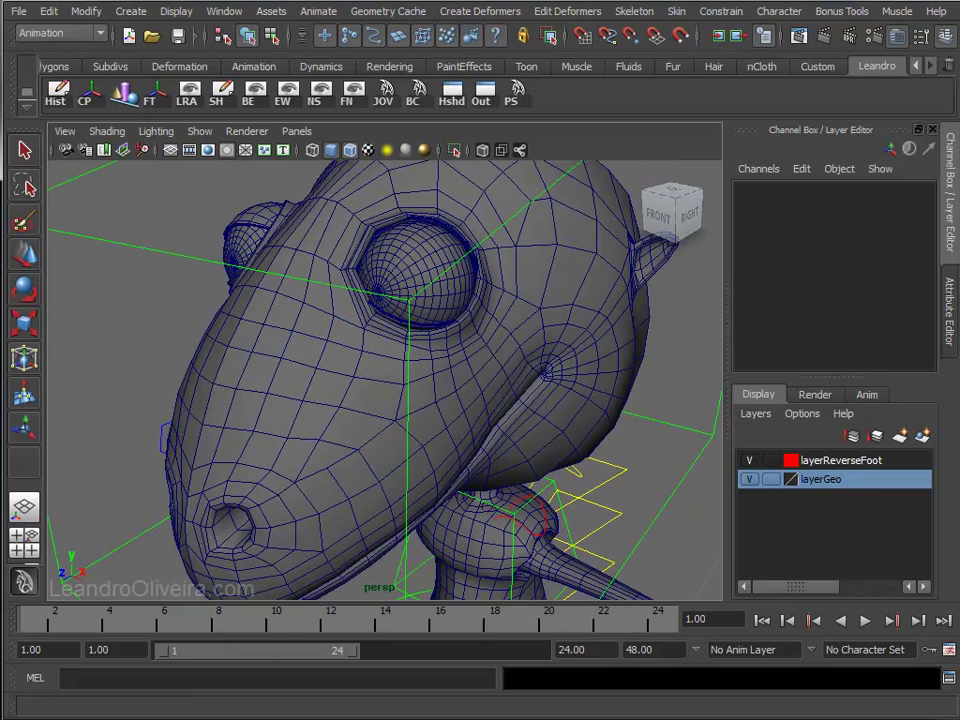
pyautogui.moveTo(806, 148); pyautogui.dragTo(637, 62)
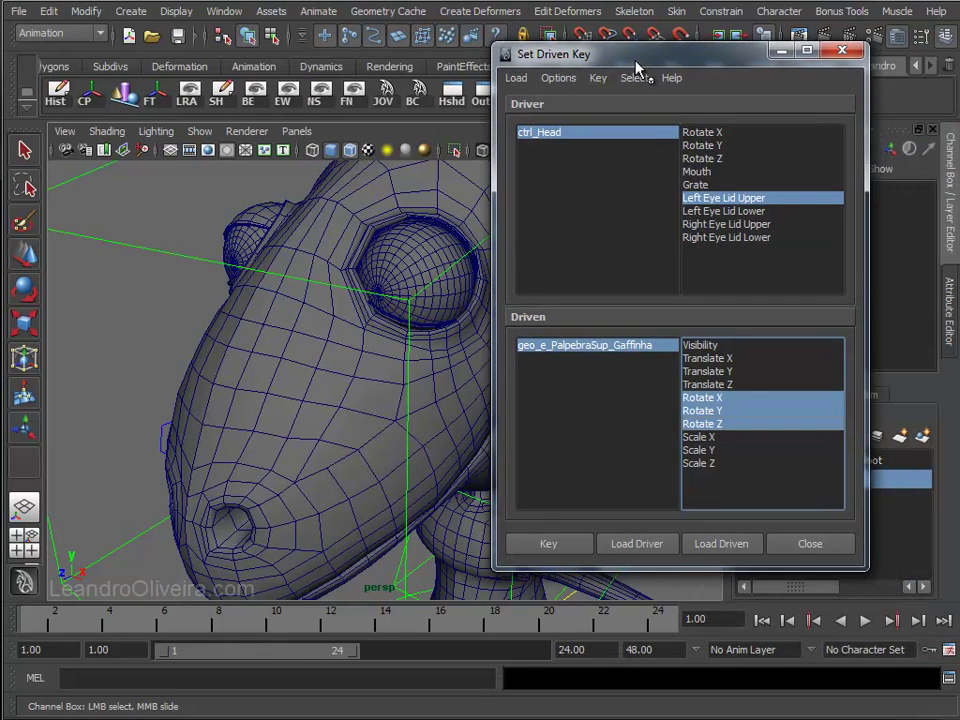
# - Load geo_e_PalpebraInf_Gaffinha's Rotate X–Z against Left Eye Lid Lower and key its rest pose at 0
pyautogui.click(724, 212)
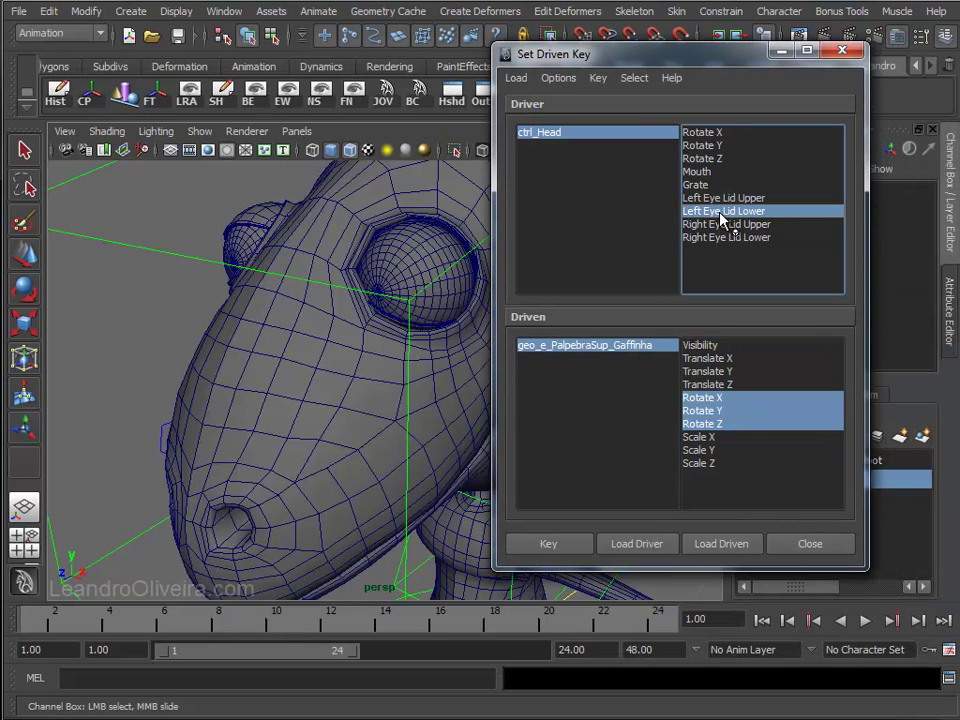
pyautogui.click(395, 319)
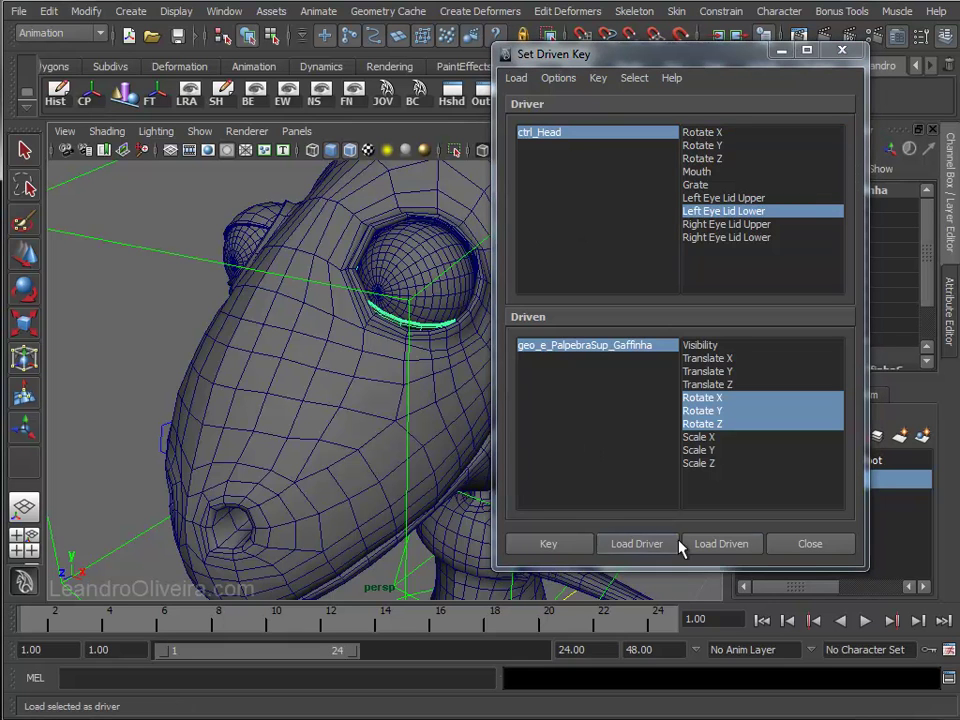
pyautogui.click(728, 543)
pyautogui.click(698, 398)
pyautogui.moveTo(697, 410); pyautogui.dragTo(698, 426)
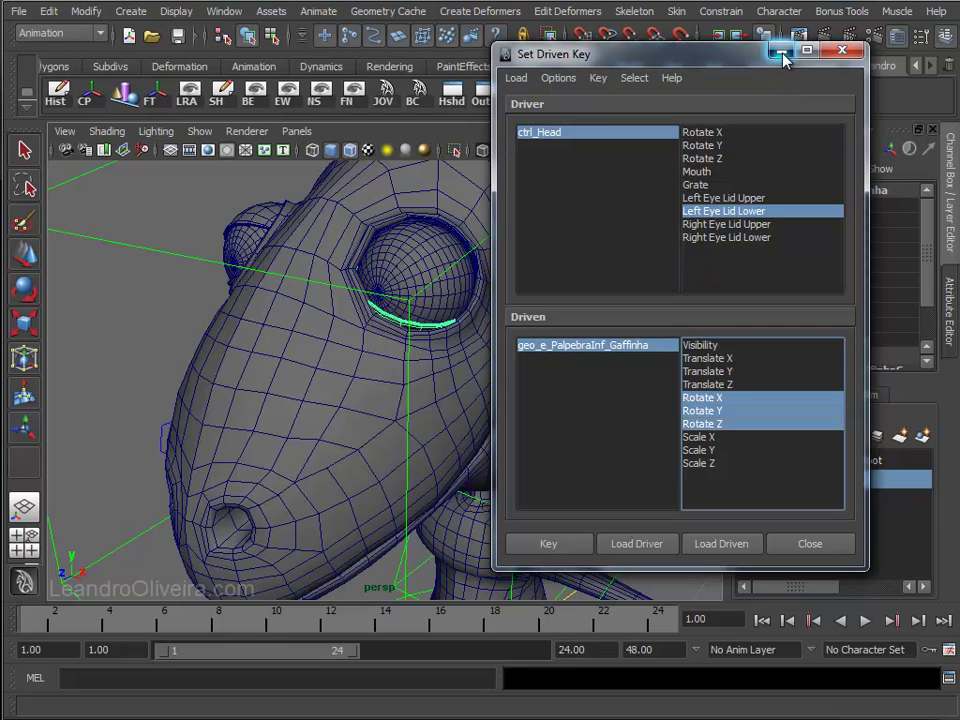
pyautogui.moveTo(701, 70); pyautogui.dragTo(680, 70)
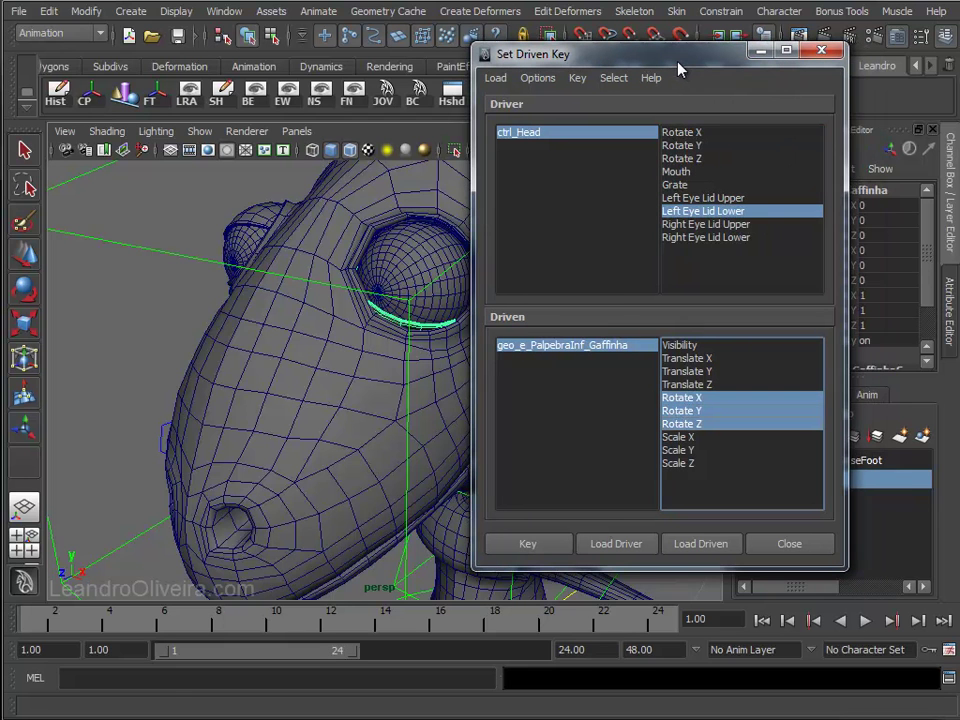
pyautogui.click(550, 546)
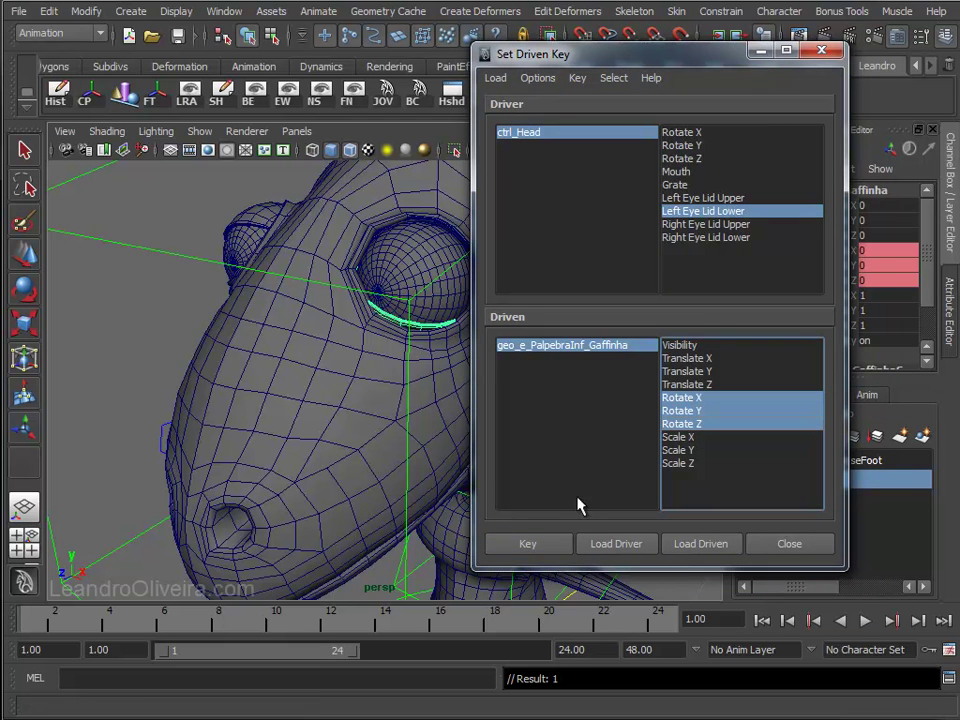
pyautogui.click(759, 52)
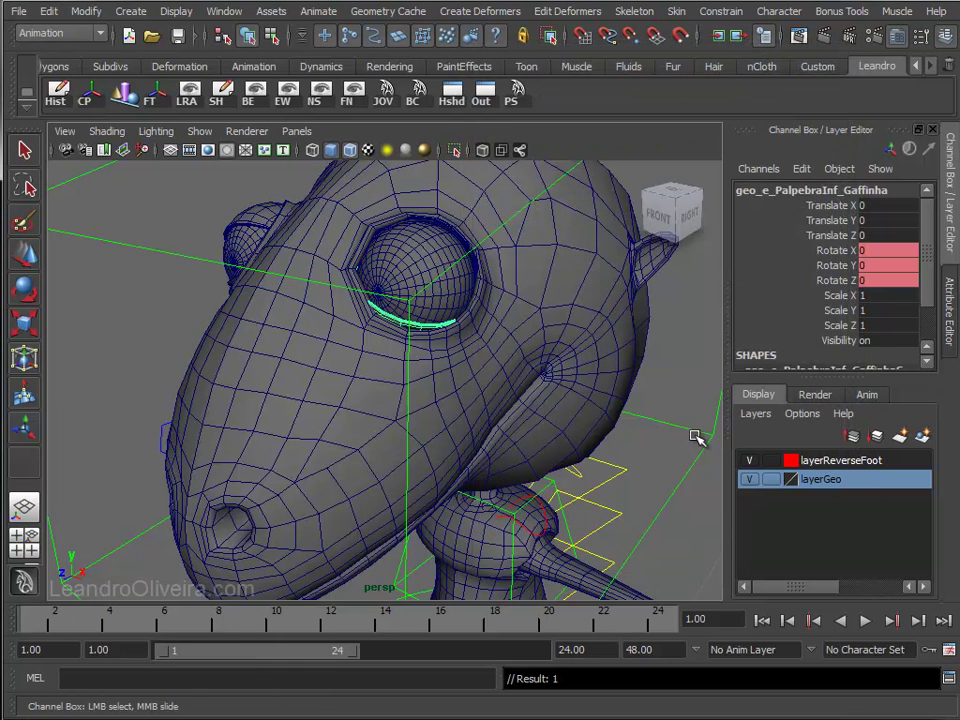
# - Rotate the lower eyelid up over the eyeball to -4.633, 7.897, 22.194
pyautogui.hotkey('ctrl', 'z')
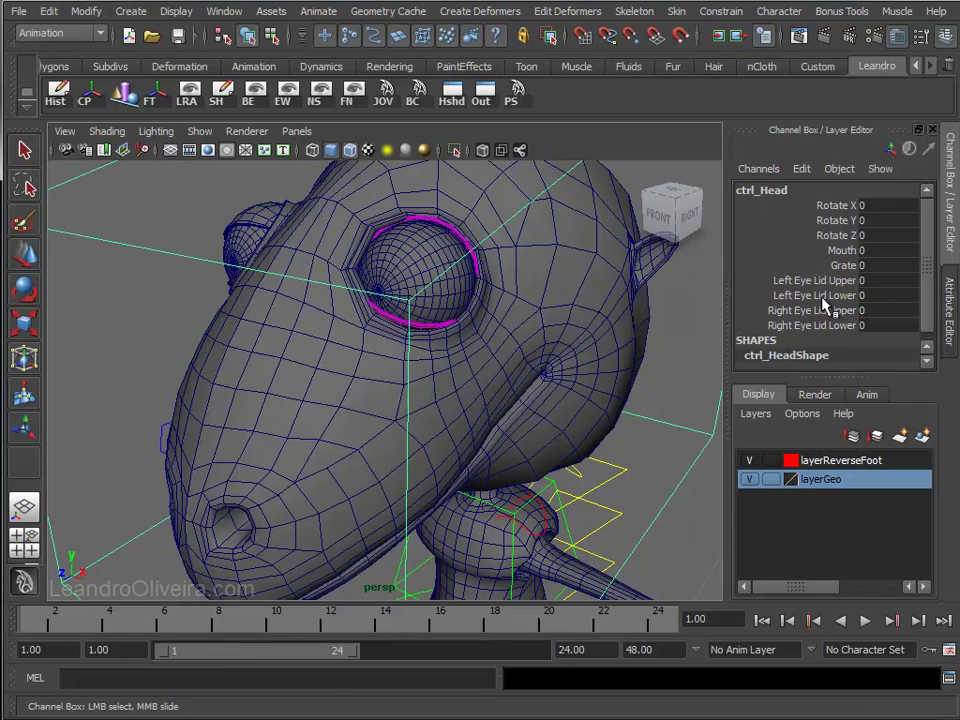
pyautogui.click(823, 298)
pyautogui.write('10')
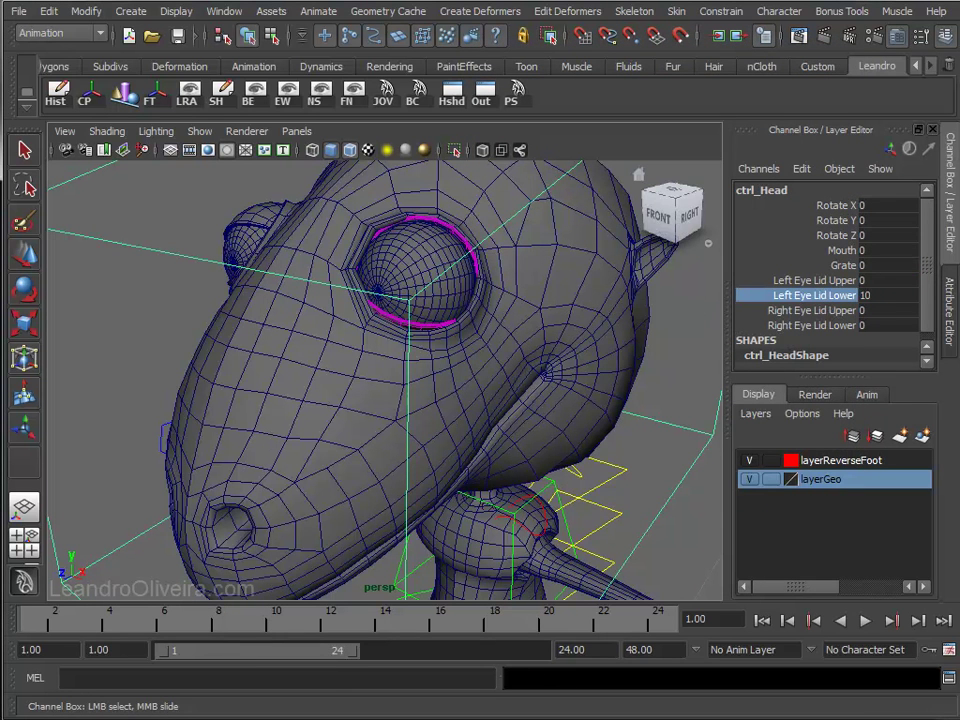
pyautogui.click(437, 326)
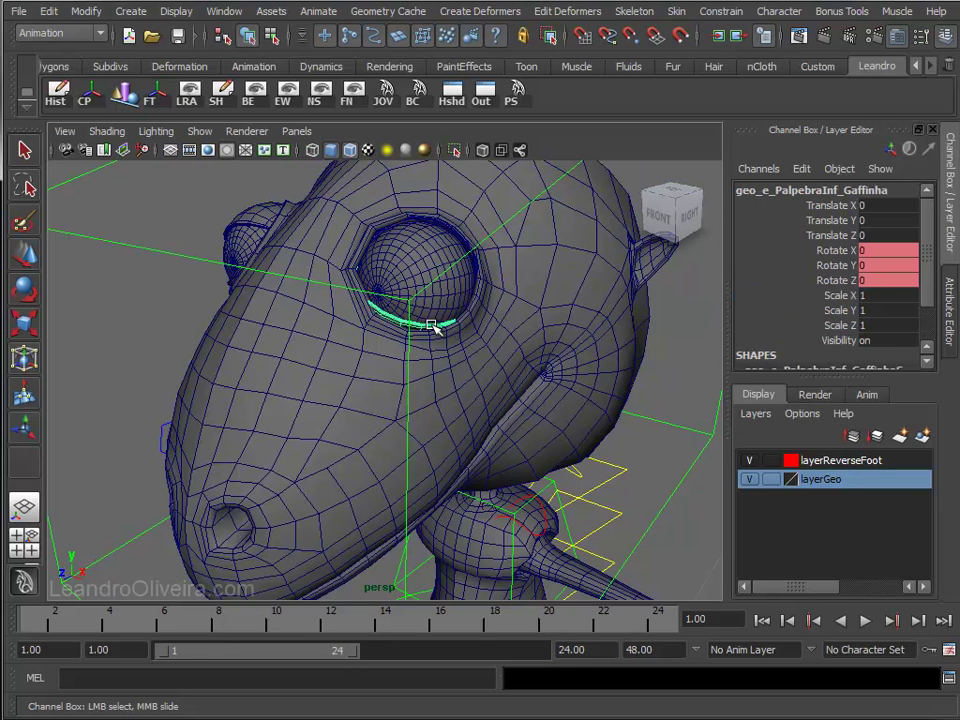
pyautogui.press('e')
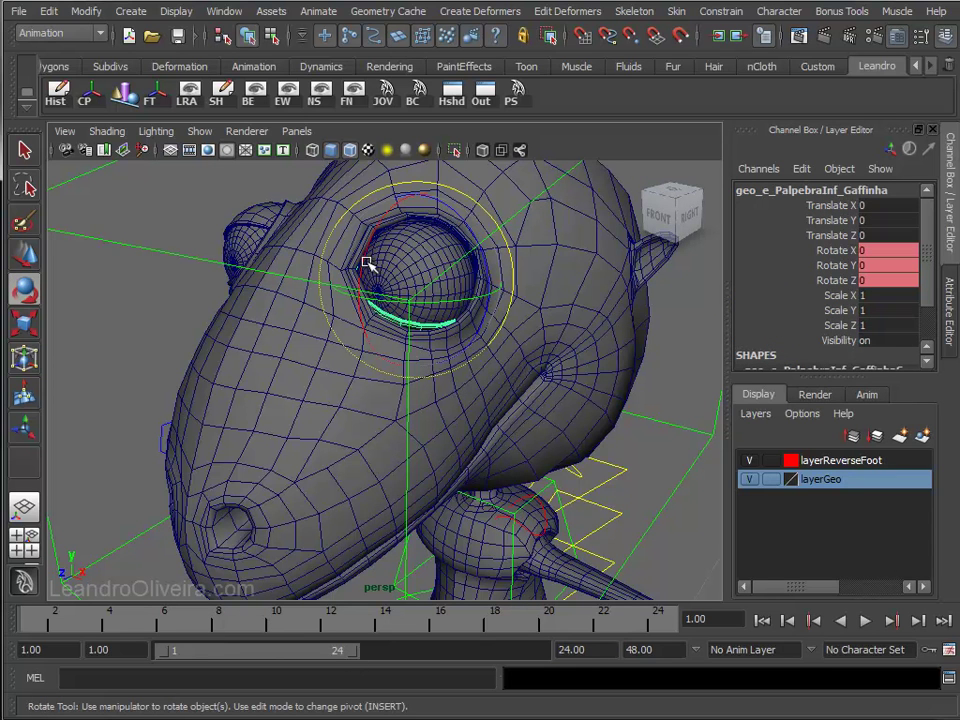
pyautogui.moveTo(364, 257); pyautogui.dragTo(376, 228)
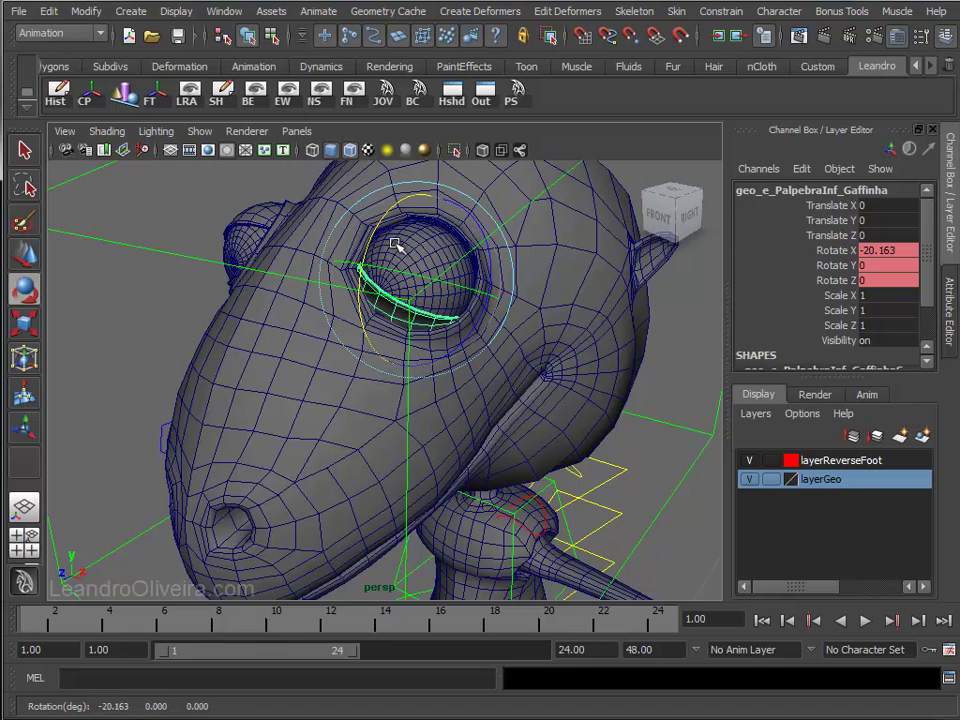
pyautogui.moveTo(468, 333); pyautogui.dragTo(497, 306)
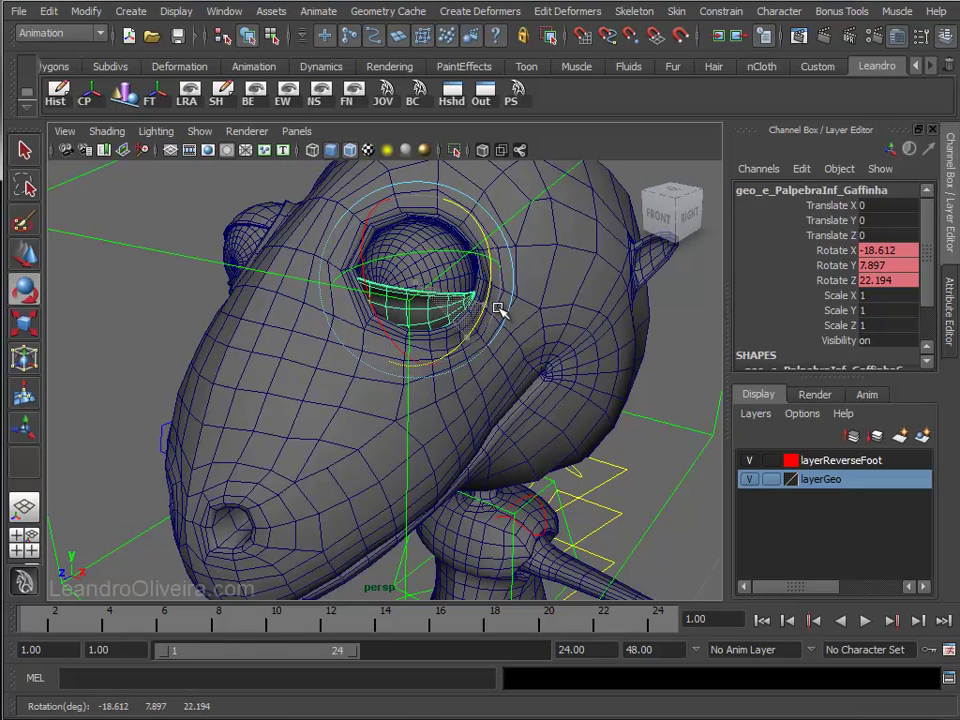
pyautogui.moveTo(369, 303); pyautogui.dragTo(378, 320)
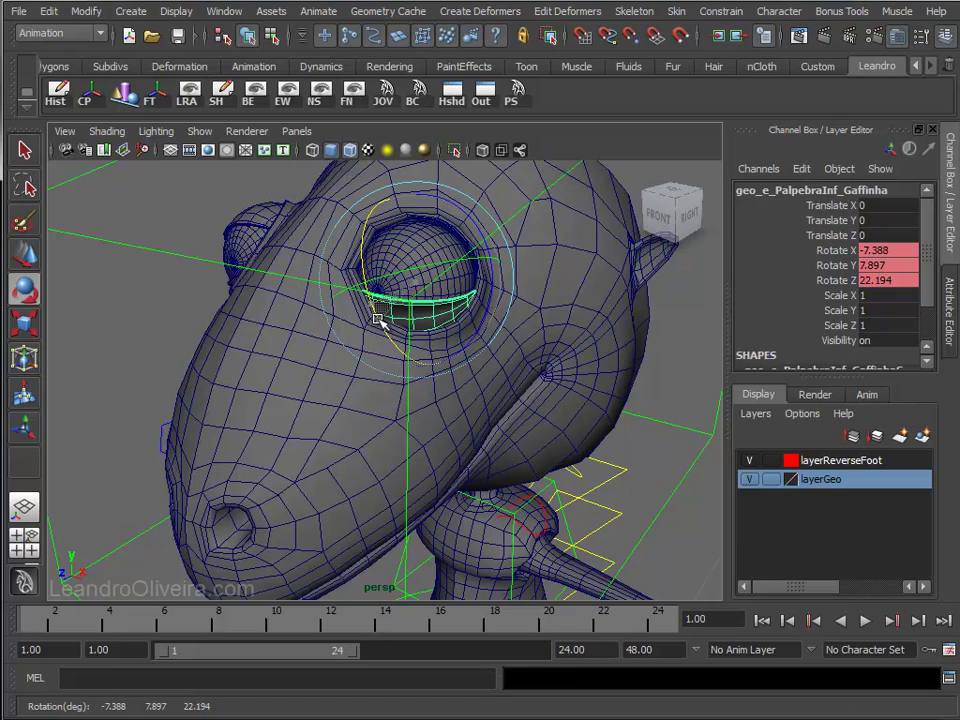
pyautogui.moveTo(525, 261)
pyautogui.keyDown('alt'); pyautogui.mouseDown()
pyautogui.moveTo(557, 249)
pyautogui.moveTo(580, 257)
pyautogui.moveTo(520, 255)
pyautogui.mouseUp(); pyautogui.keyUp('alt')
pyautogui.moveTo(492, 298); pyautogui.dragTo(514, 297)
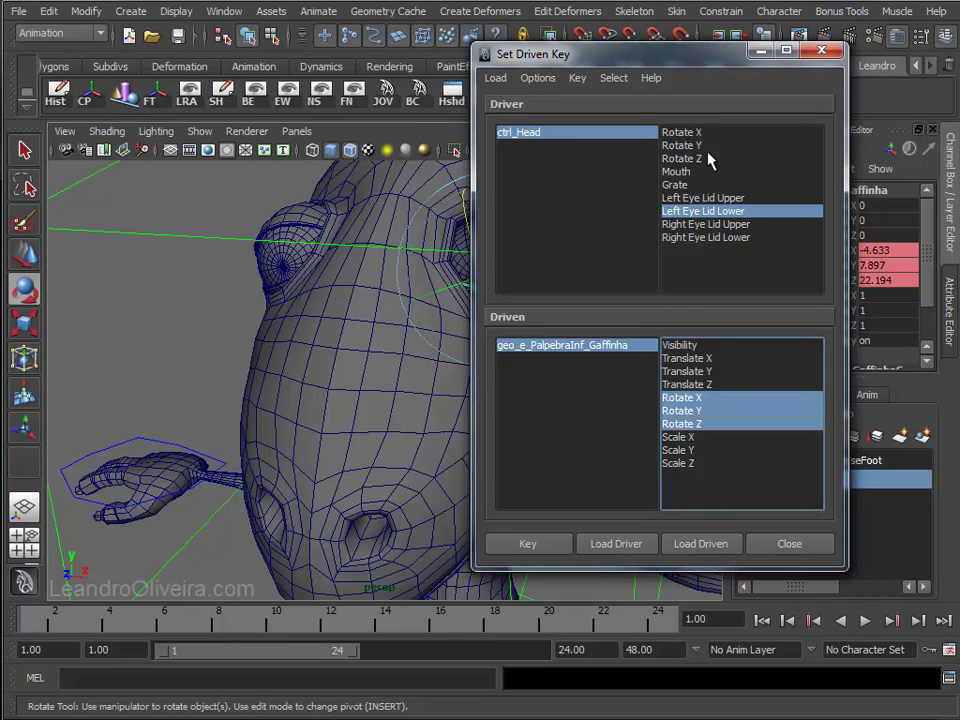
# - Key the lower eyelid pose in Set Driven Key and minimize the window
pyautogui.moveTo(697, 65); pyautogui.dragTo(650, 61)
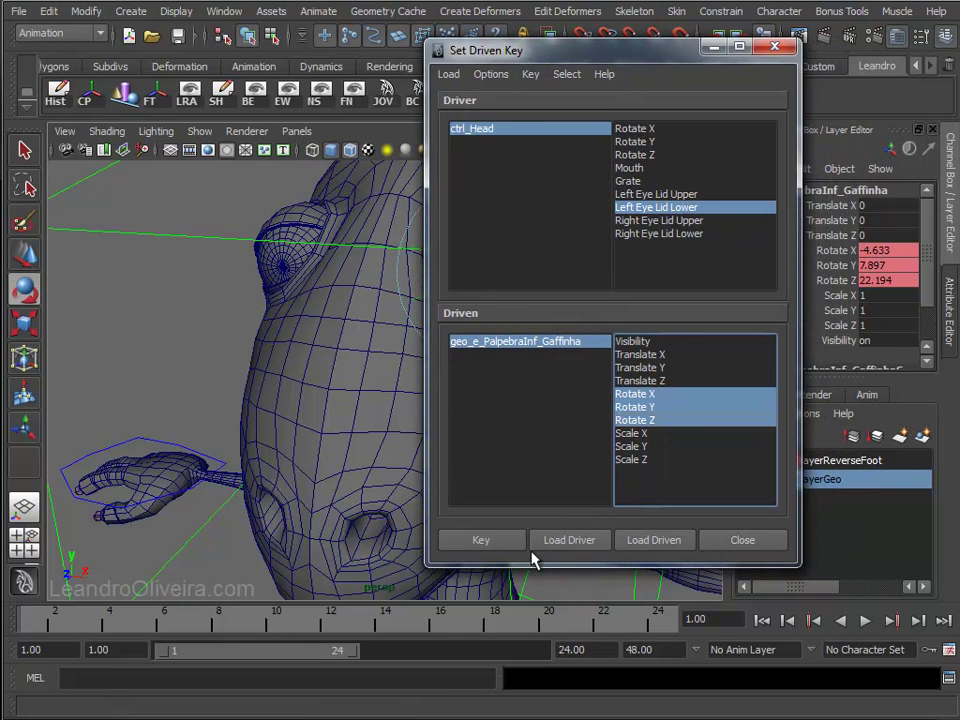
pyautogui.click(495, 548)
pyautogui.click(714, 47)
# - Select ctrl_Head and slide Left Eye Lid Lower back to 0
pyautogui.press('e')
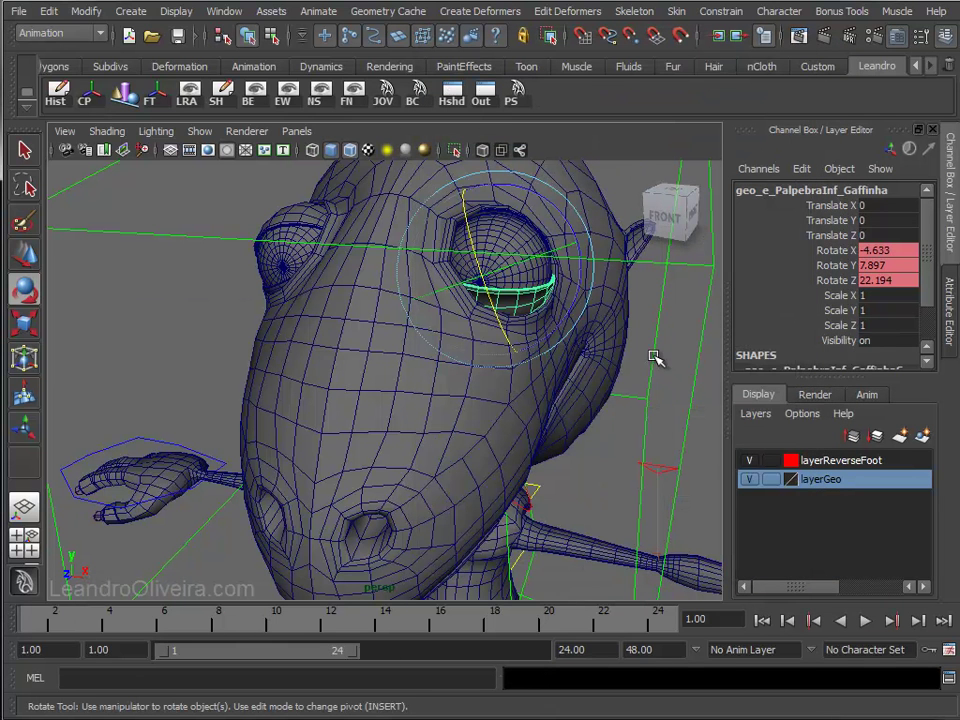
pyautogui.click(653, 358)
pyautogui.click(840, 296)
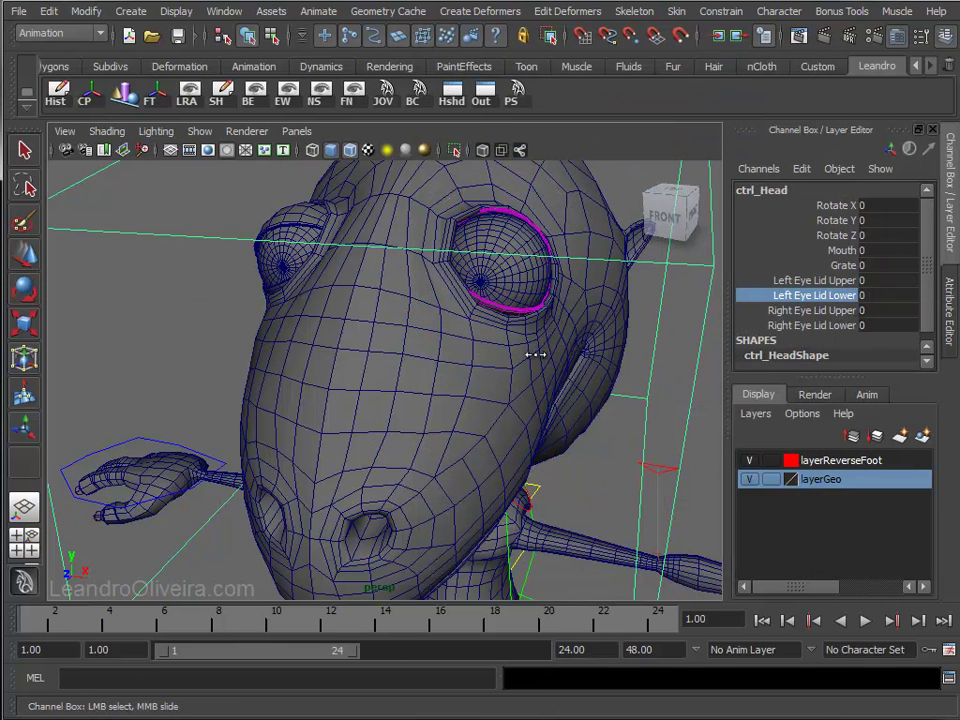
pyautogui.moveTo(705, 355)
pyautogui.mouseDown(button='middle')
pyautogui.moveTo(510, 349)
pyautogui.moveTo(681, 306)
pyautogui.moveTo(639, 315)
pyautogui.mouseUp(button='middle')
# - Set Left Eye Lid Upper to 7.9 and Lower to 10, then bring back Set Driven Key
pyautogui.click(760, 281)
pyautogui.click(815, 295)
pyautogui.click(810, 281)
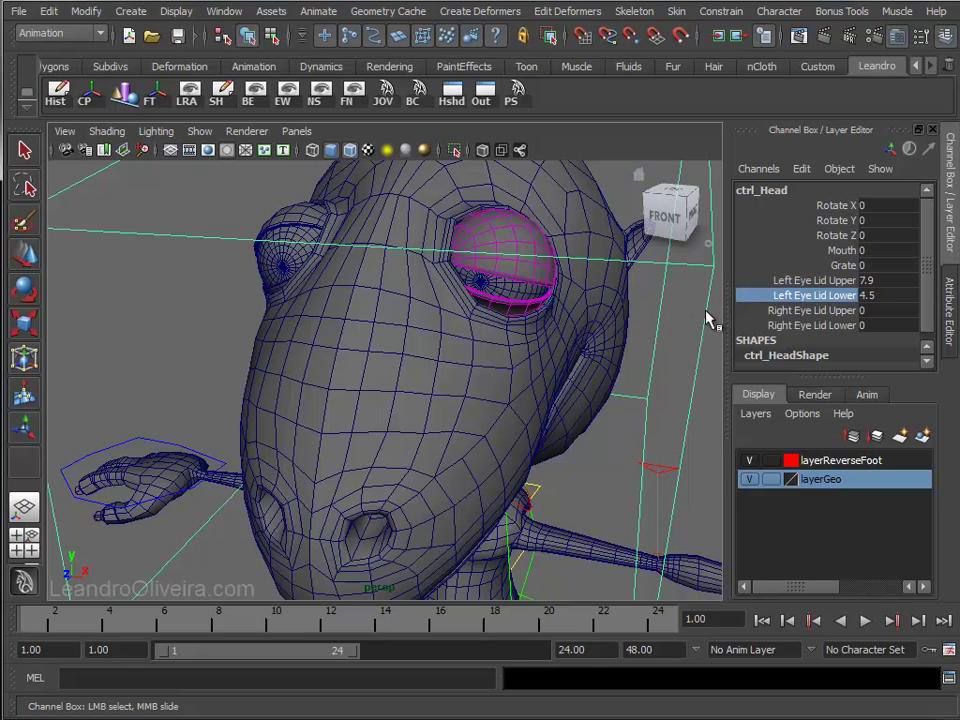
pyautogui.moveTo(700, 318)
pyautogui.mouseDown(button='middle')
pyautogui.moveTo(589, 343)
pyautogui.moveTo(599, 344)
pyautogui.mouseUp(button='middle')
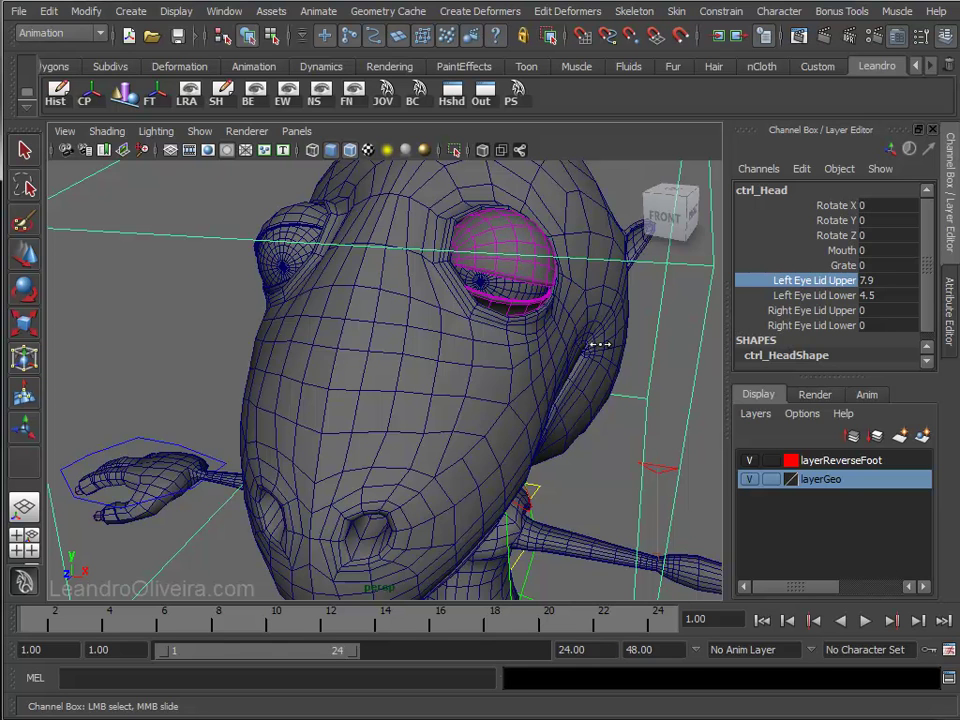
pyautogui.click(812, 296)
pyautogui.moveTo(711, 313)
pyautogui.mouseDown(button='middle')
pyautogui.moveTo(626, 336)
pyautogui.moveTo(663, 335)
pyautogui.mouseUp(button='middle')
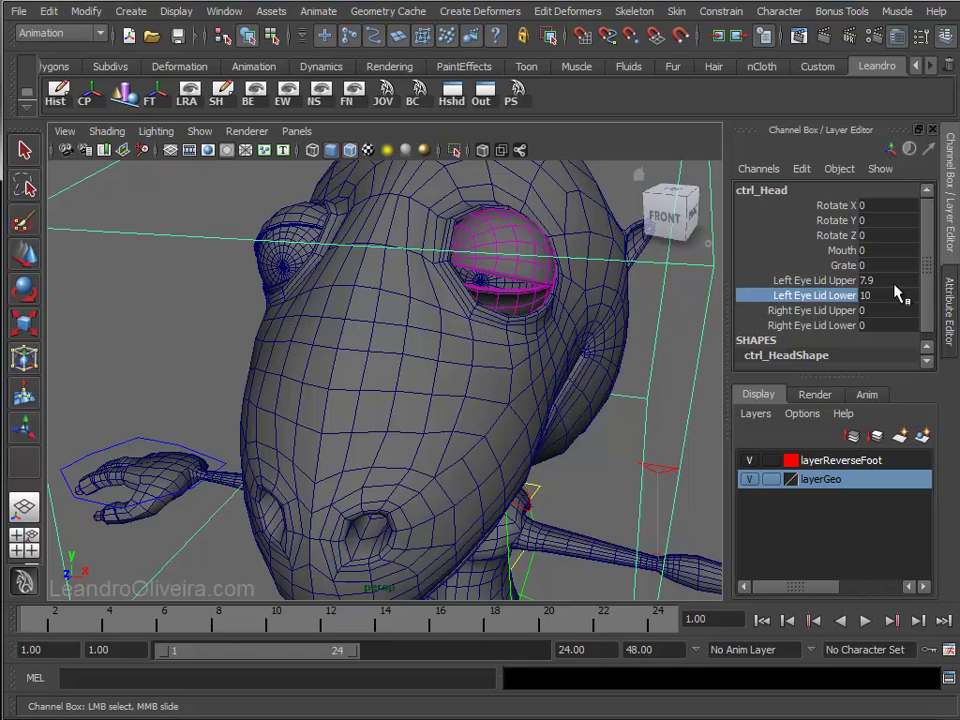
pyautogui.hotkey('alt', 'Tab')
# - Rotate the lower left eyelid to -18.861, 8.148, 13.812
pyautogui.moveTo(628, 58); pyautogui.dragTo(493, 56)
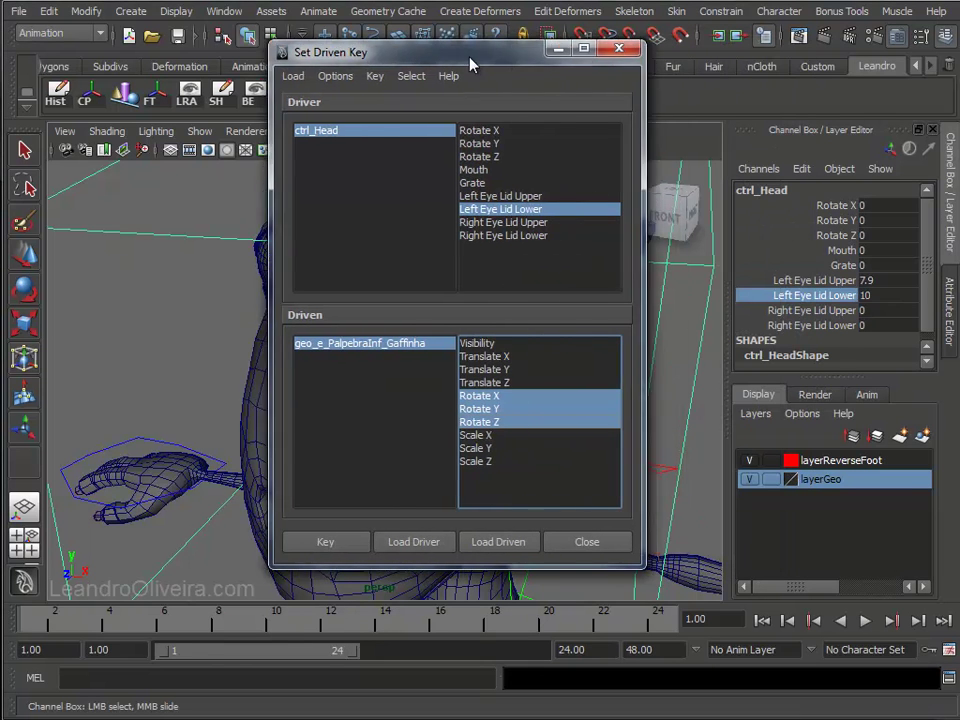
pyautogui.click(524, 49)
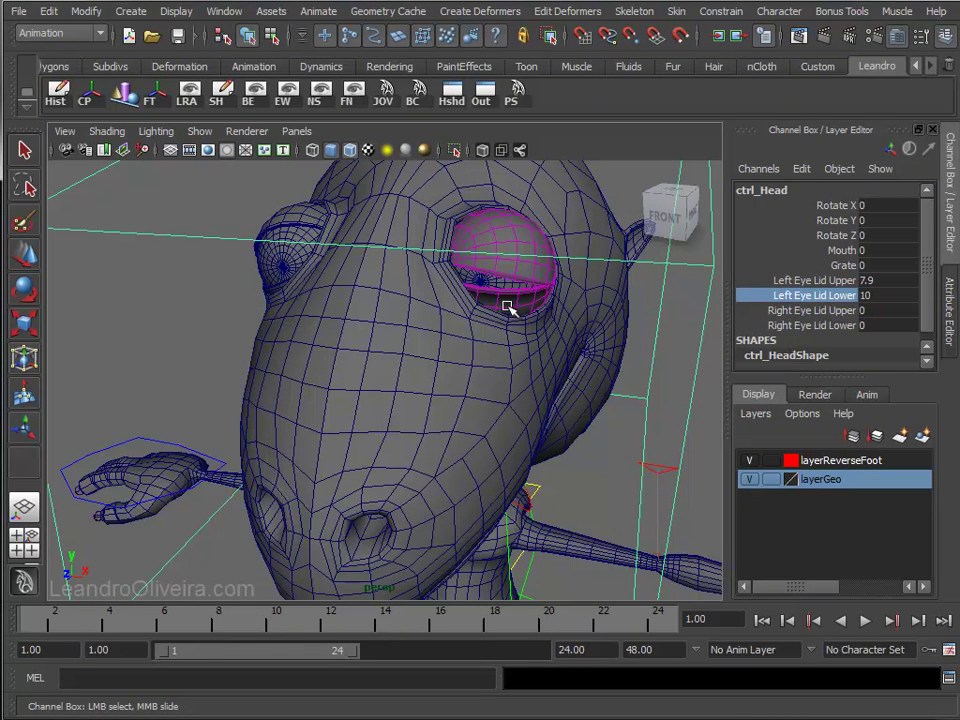
pyautogui.click(508, 306)
pyautogui.press('e')
pyautogui.moveTo(506, 199); pyautogui.dragTo(540, 199)
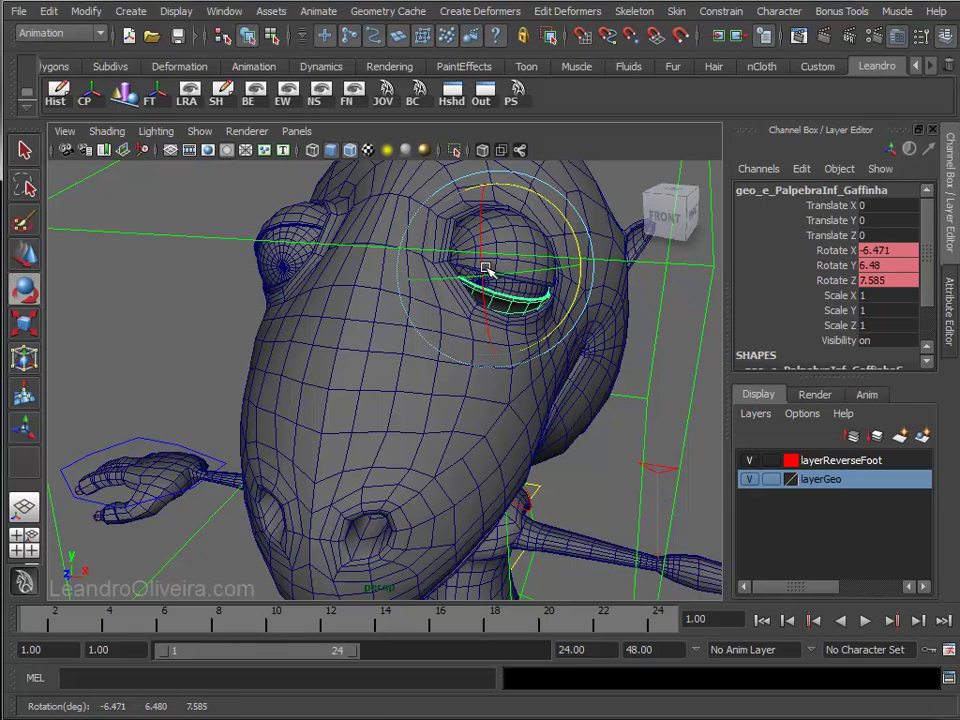
pyautogui.moveTo(491, 272); pyautogui.dragTo(484, 261)
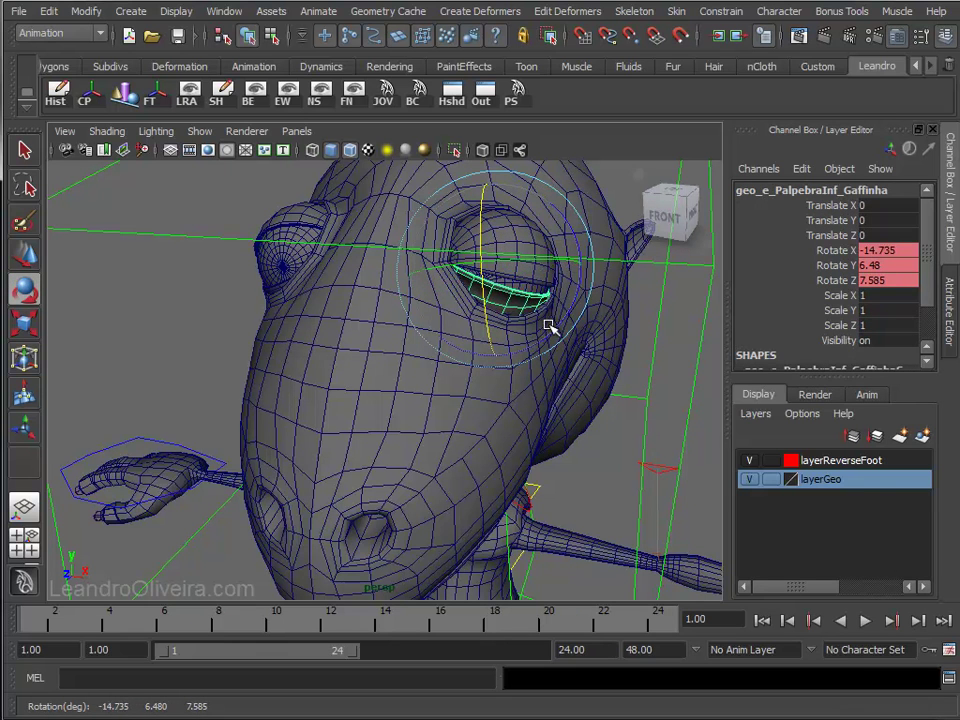
pyautogui.moveTo(550, 340); pyautogui.dragTo(557, 333)
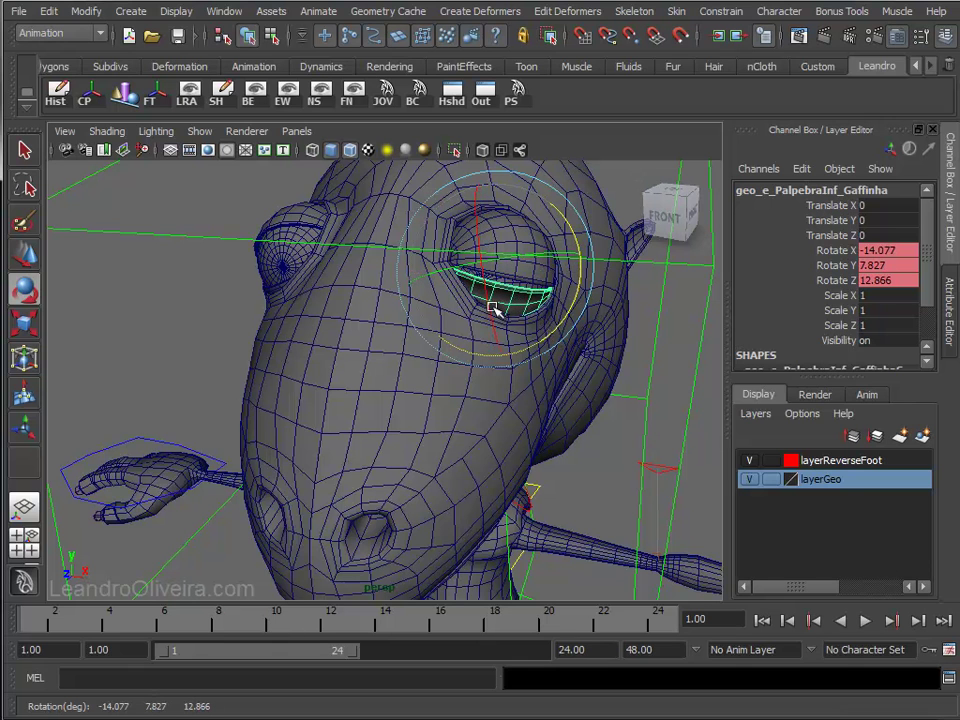
pyautogui.moveTo(493, 308); pyautogui.dragTo(487, 300)
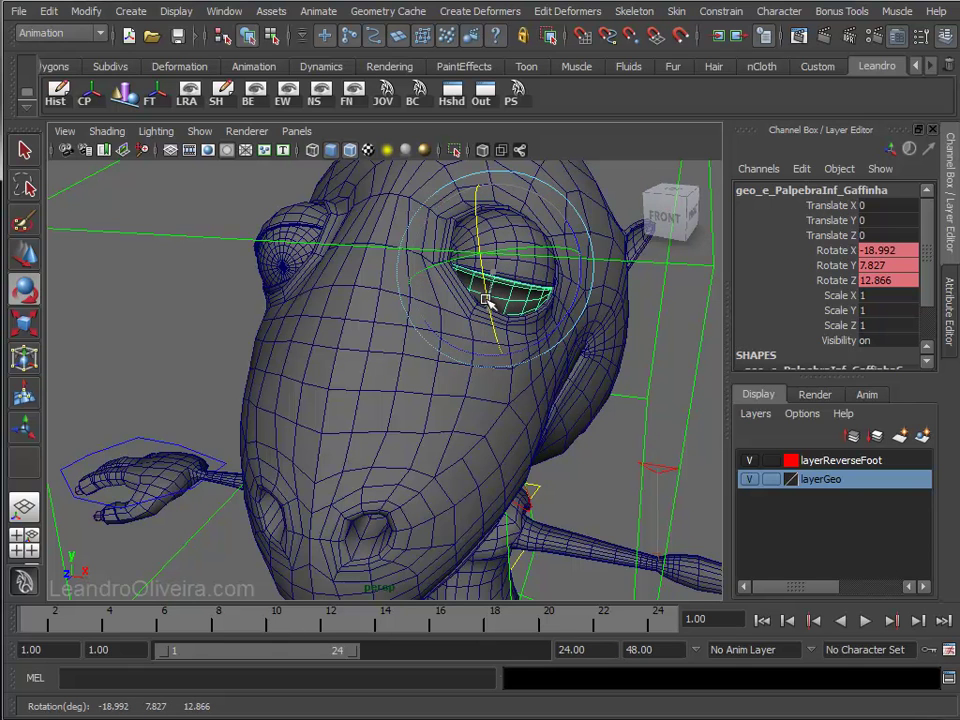
pyautogui.moveTo(574, 300); pyautogui.dragTo(576, 302)
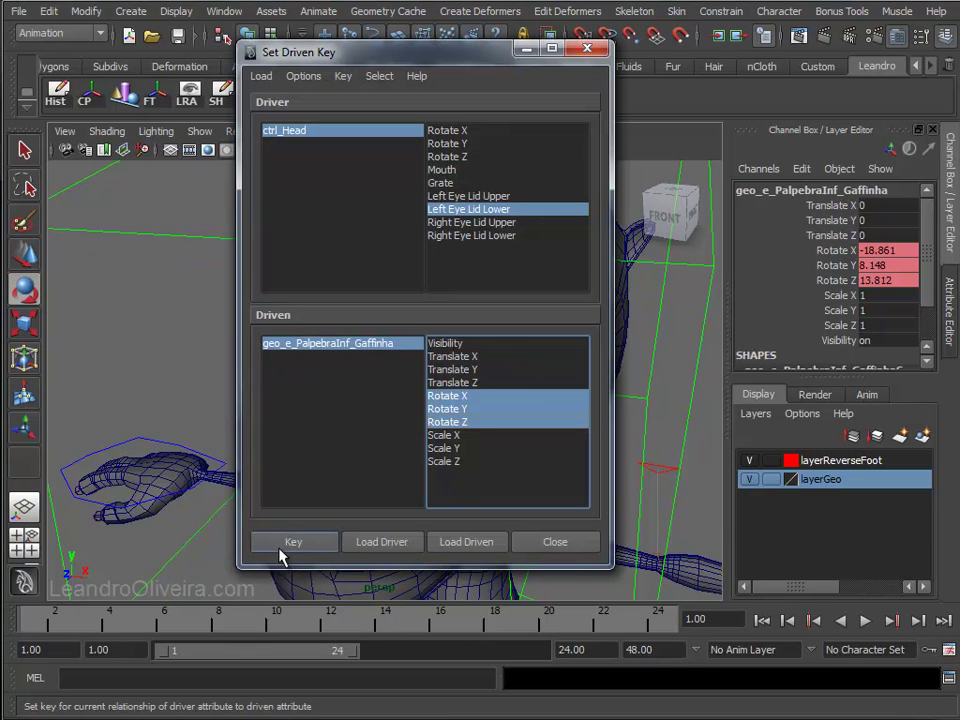
# - Key the lower eyelid pose, minimize Set Driven Key, and select ctrl_Head's Left Eye Lid Lower channel
pyautogui.click(290, 543)
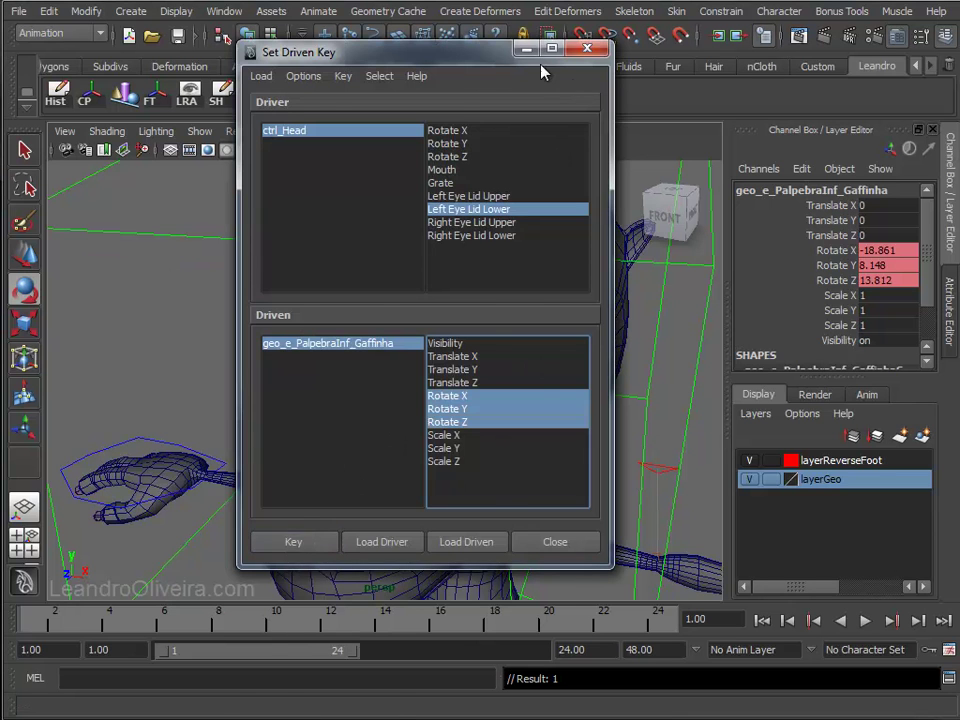
pyautogui.click(527, 48)
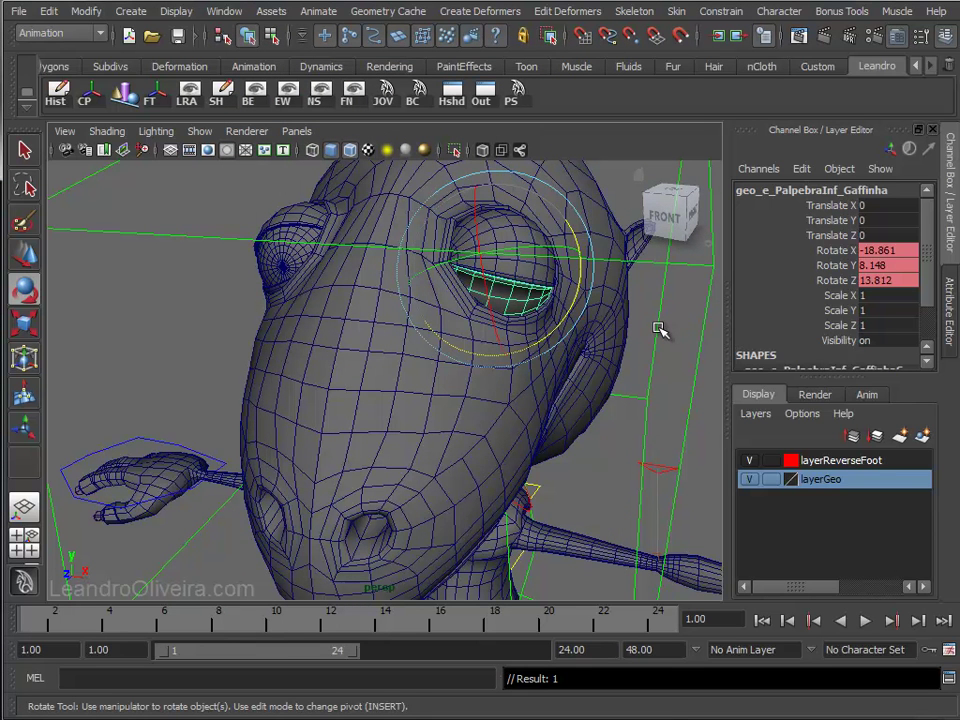
pyautogui.click(658, 330)
pyautogui.click(795, 295)
# - Test the left eyelids, return Left Eye Lid Lower and Upper to 0, and reselect ctrl_Head
pyautogui.moveTo(636, 326)
pyautogui.mouseDown(button='middle')
pyautogui.moveTo(573, 330)
pyautogui.moveTo(675, 328)
pyautogui.moveTo(450, 328)
pyautogui.moveTo(649, 324)
pyautogui.moveTo(461, 321)
pyautogui.mouseUp(button='middle')
pyautogui.click(812, 280)
pyautogui.moveTo(617, 302)
pyautogui.mouseDown(button='middle')
pyautogui.moveTo(662, 306)
pyautogui.moveTo(594, 321)
pyautogui.moveTo(463, 321)
pyautogui.mouseUp(button='middle')
pyautogui.moveTo(594, 259)
pyautogui.keyDown('alt'); pyautogui.mouseDown()
pyautogui.moveTo(495, 326)
pyautogui.moveTo(216, 254)
pyautogui.moveTo(285, 272)
pyautogui.moveTo(440, 280)
pyautogui.mouseUp(); pyautogui.keyUp('alt')
pyautogui.click(223, 216)
pyautogui.moveTo(670, 212)
pyautogui.click(680, 265)
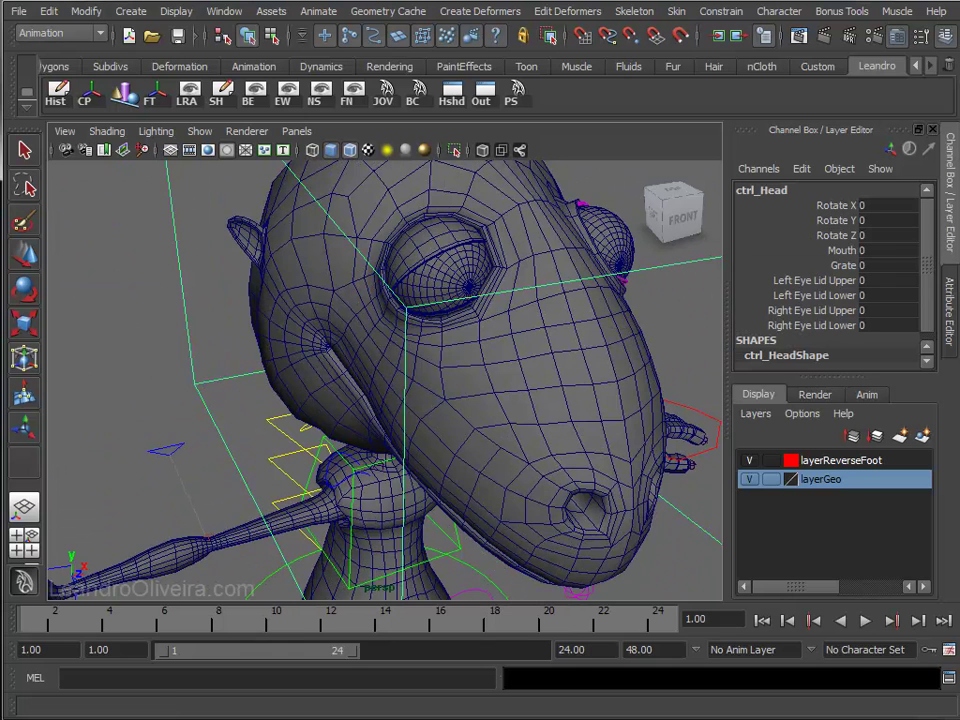
# - Set Right Eye Lid Upper as driver and geo_d_PalpebraSup_Gaffinha's Rotate X, Y, Z as driven
pyautogui.moveTo(453, 60); pyautogui.dragTo(557, 58)
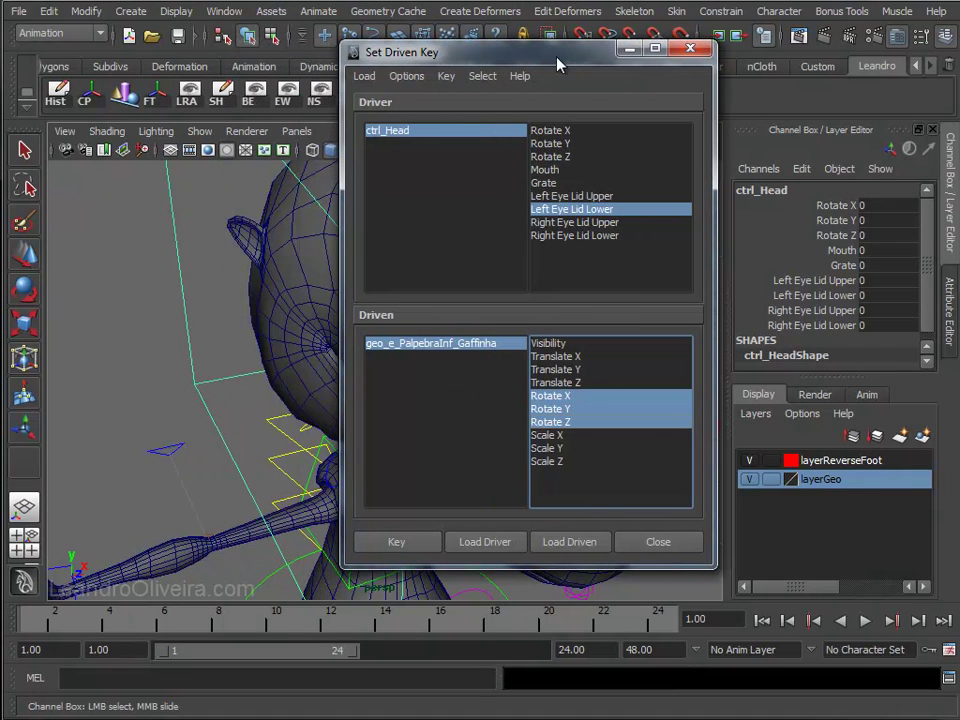
pyautogui.click(592, 224)
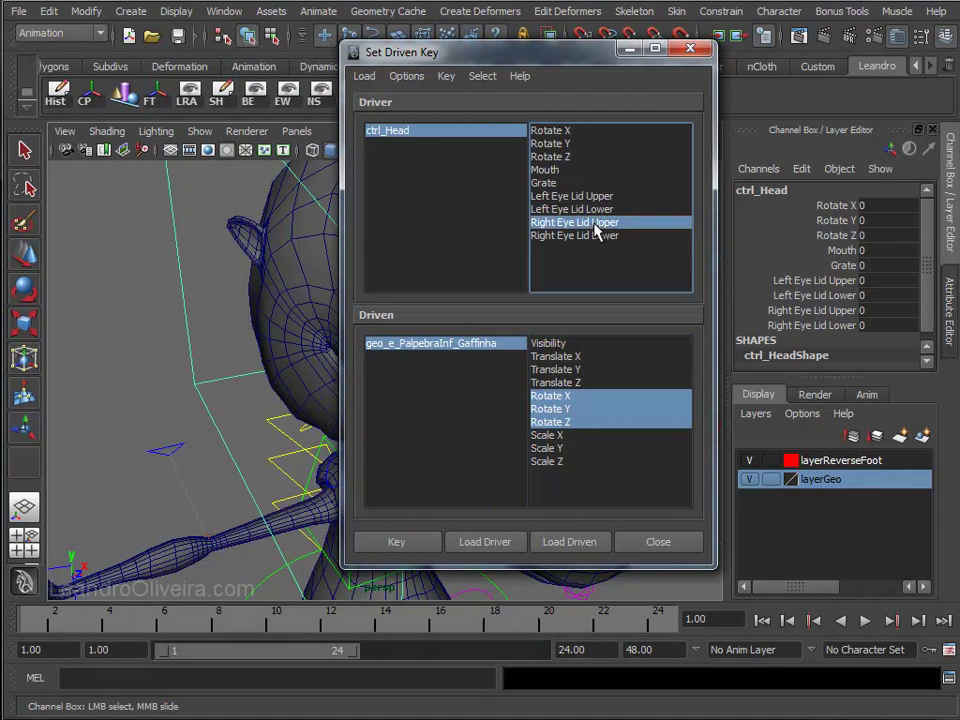
pyautogui.moveTo(479, 66); pyautogui.dragTo(668, 80)
pyautogui.click(416, 236)
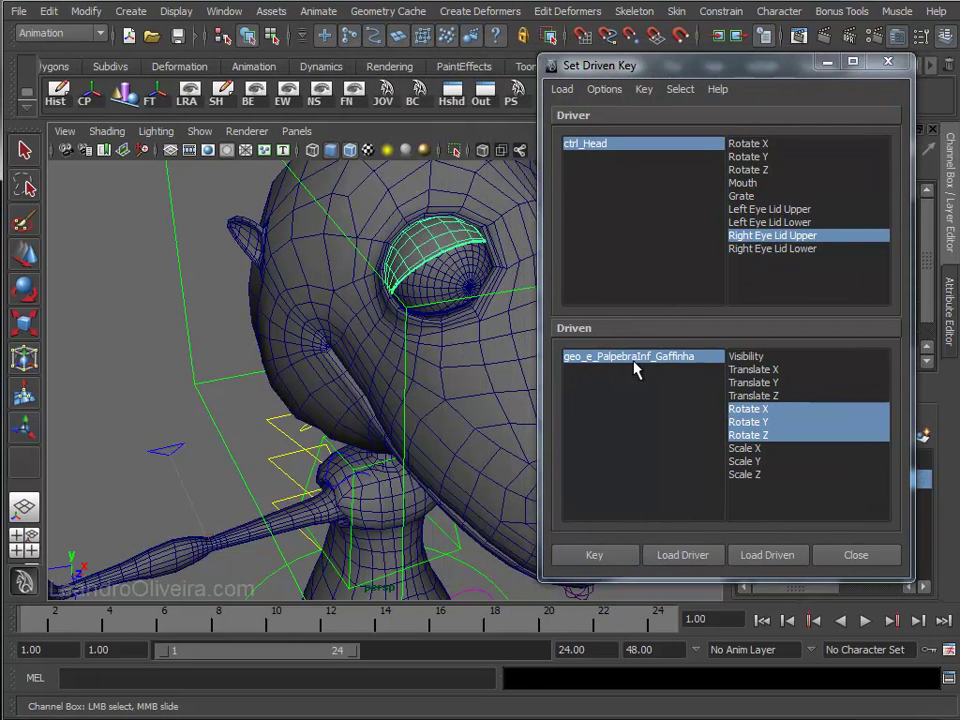
pyautogui.click(763, 556)
pyautogui.click(753, 410)
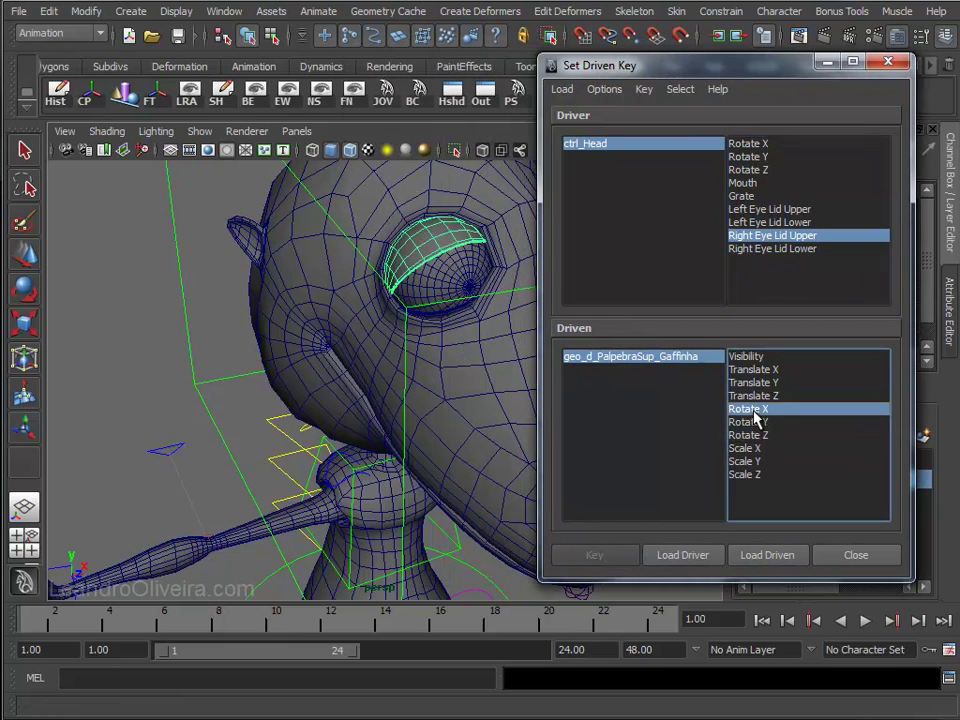
pyautogui.moveTo(753, 418); pyautogui.dragTo(754, 436)
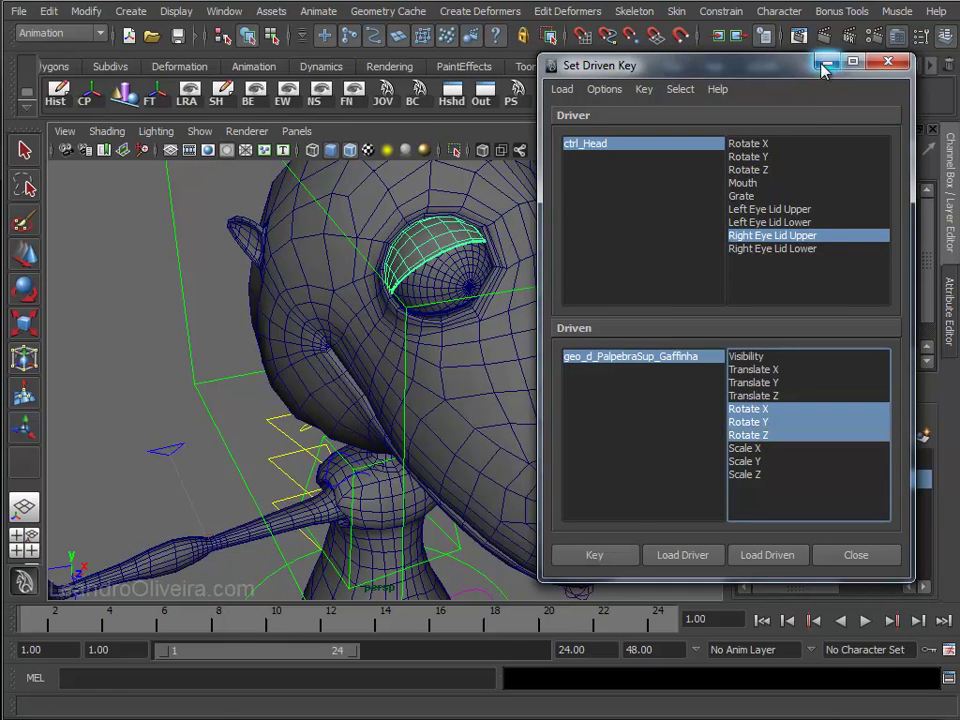
pyautogui.click(822, 66)
# - Rotate geo_d_PalpebraSup_Gaffinha onto the eye top (-17.14, -29.842, -68.739) and key it
pyautogui.press('e')
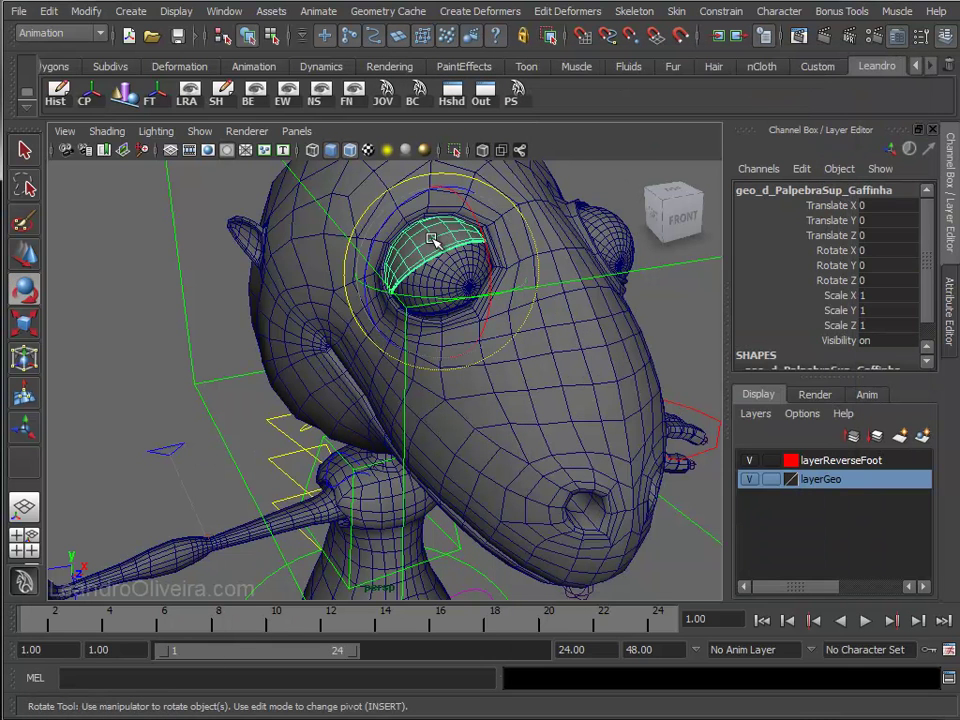
pyautogui.moveTo(437, 242)
pyautogui.keyDown('alt'); pyautogui.mouseDown()
pyautogui.moveTo(450, 313)
pyautogui.moveTo(512, 346)
pyautogui.moveTo(510, 311)
pyautogui.mouseUp(); pyautogui.keyUp('alt')
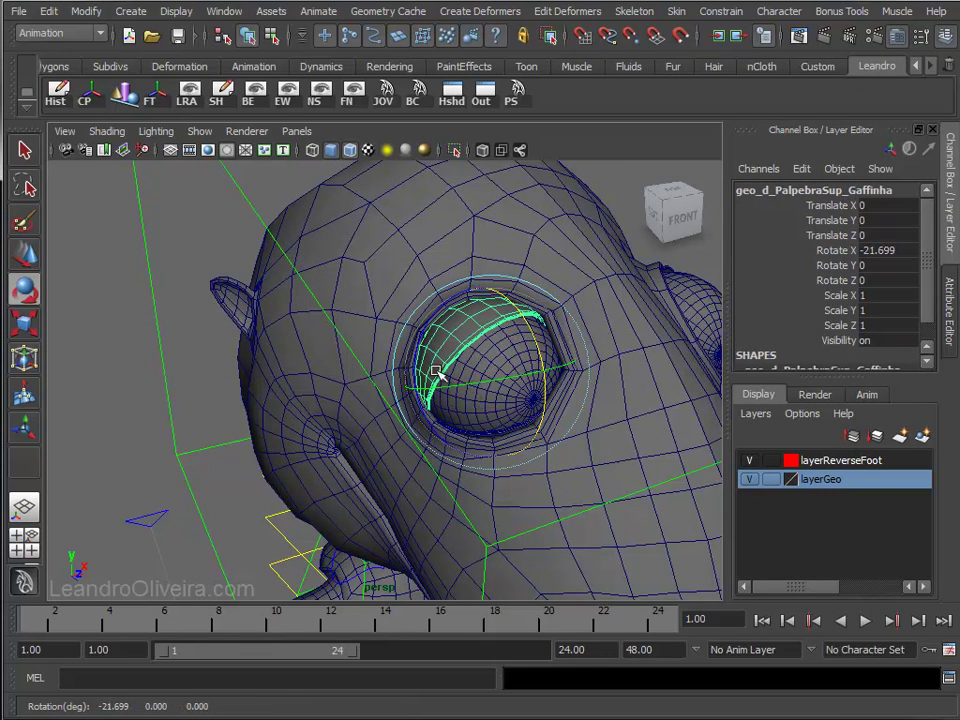
pyautogui.moveTo(420, 347)
pyautogui.mouseDown()
pyautogui.moveTo(414, 328)
pyautogui.moveTo(437, 313)
pyautogui.moveTo(522, 338)
pyautogui.moveTo(542, 356)
pyautogui.moveTo(475, 340)
pyautogui.mouseUp()
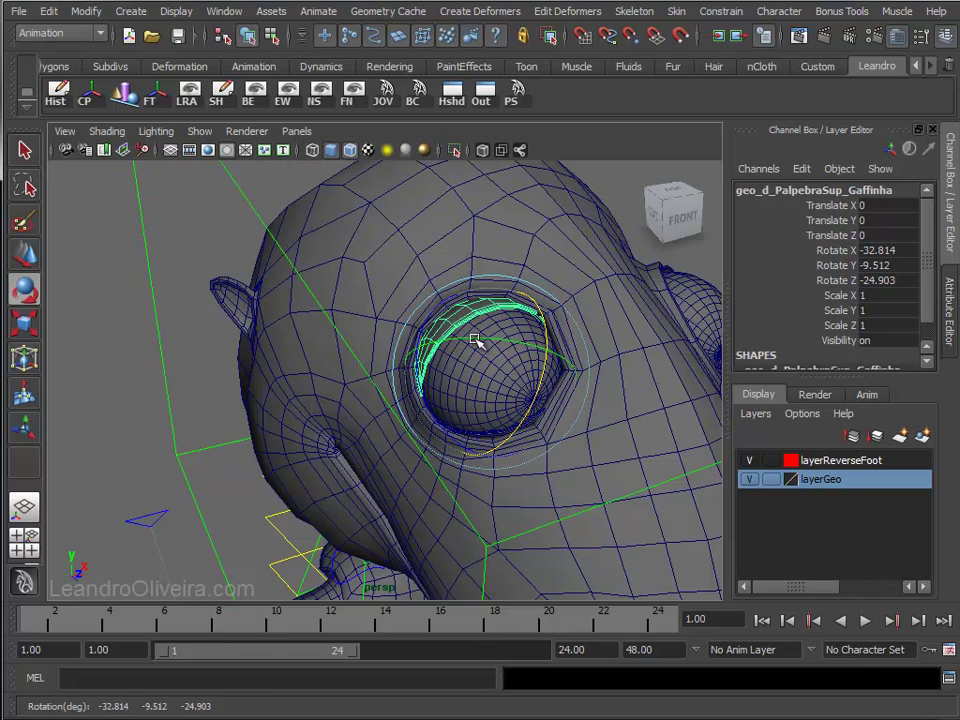
pyautogui.moveTo(420, 370); pyautogui.dragTo(420, 316)
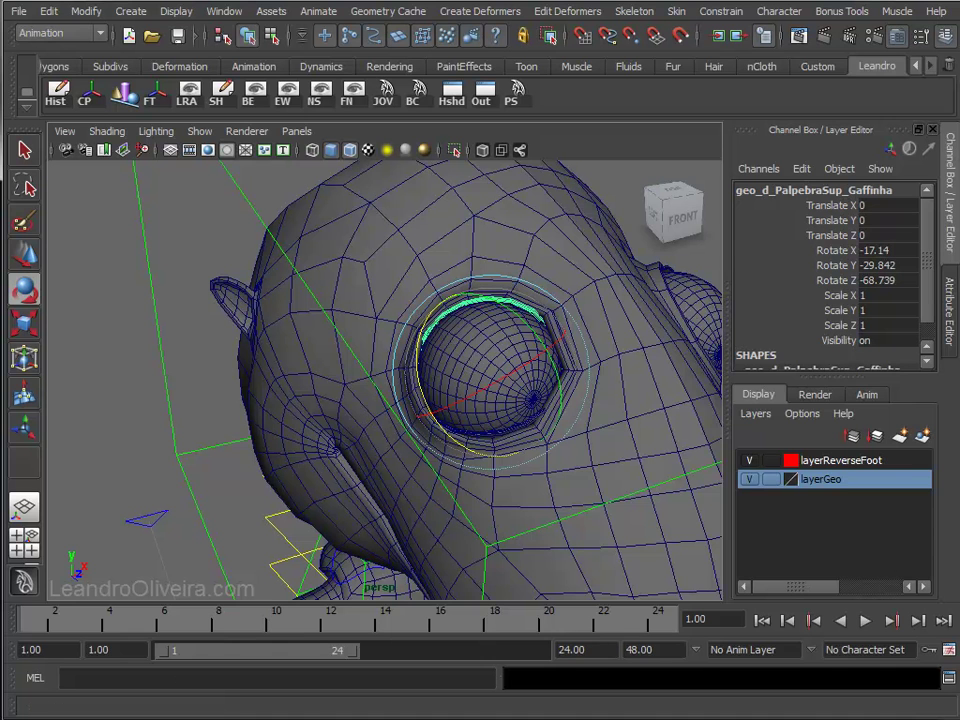
pyautogui.hotkey('alt', 'Tab')
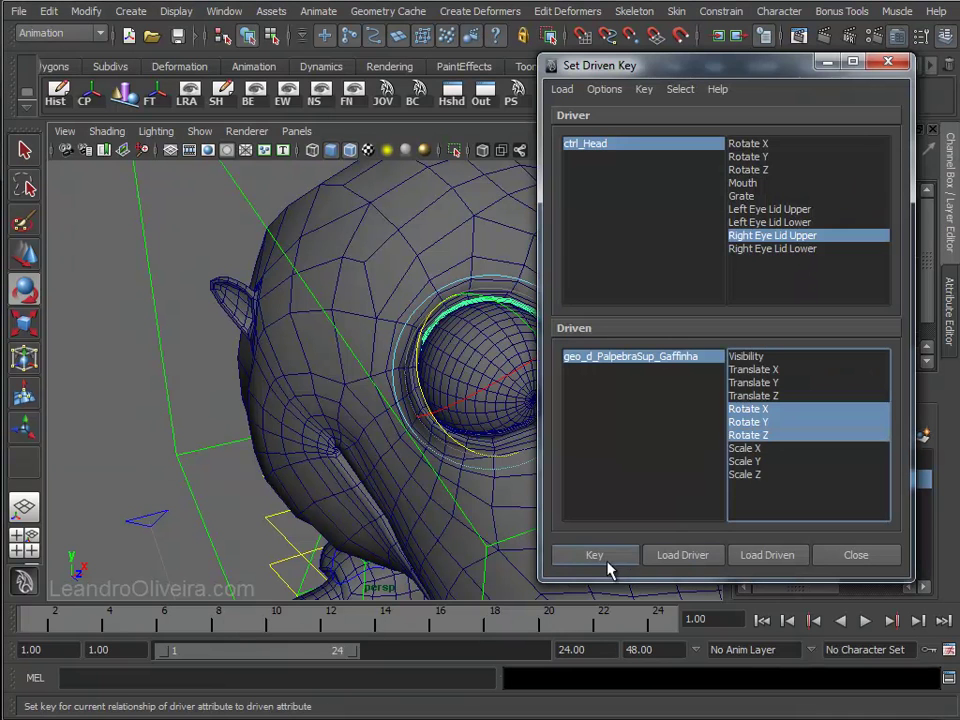
pyautogui.click(606, 566)
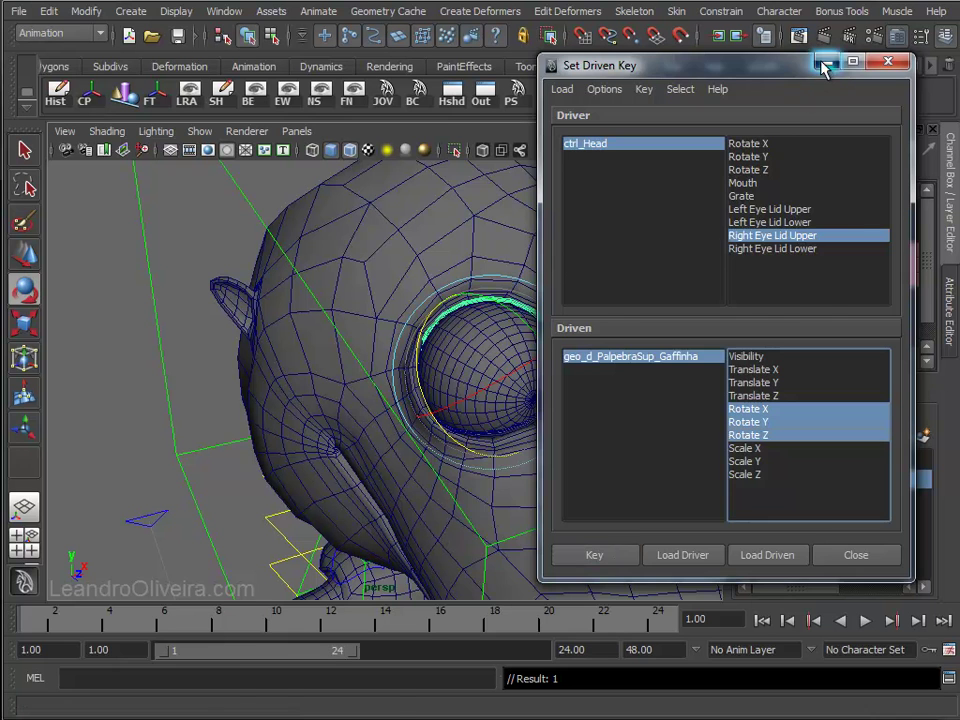
pyautogui.click(828, 62)
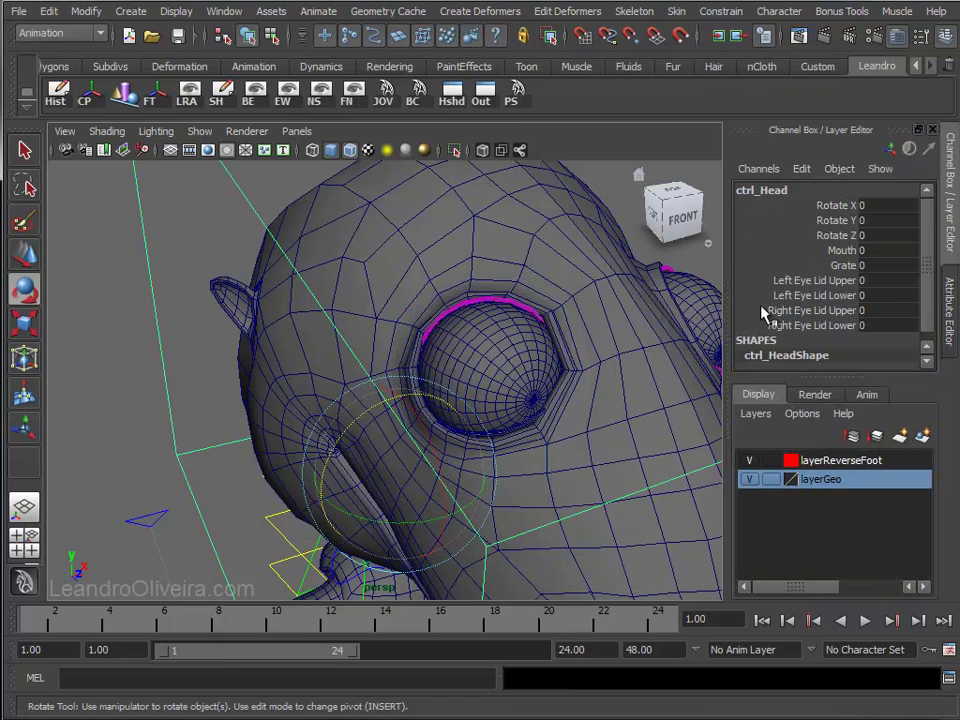
# - Rotate the right upper eyelid closed to 54.513, 12.705, 16.978 and key it at Right Eye Lid Upper 10
pyautogui.click(810, 314)
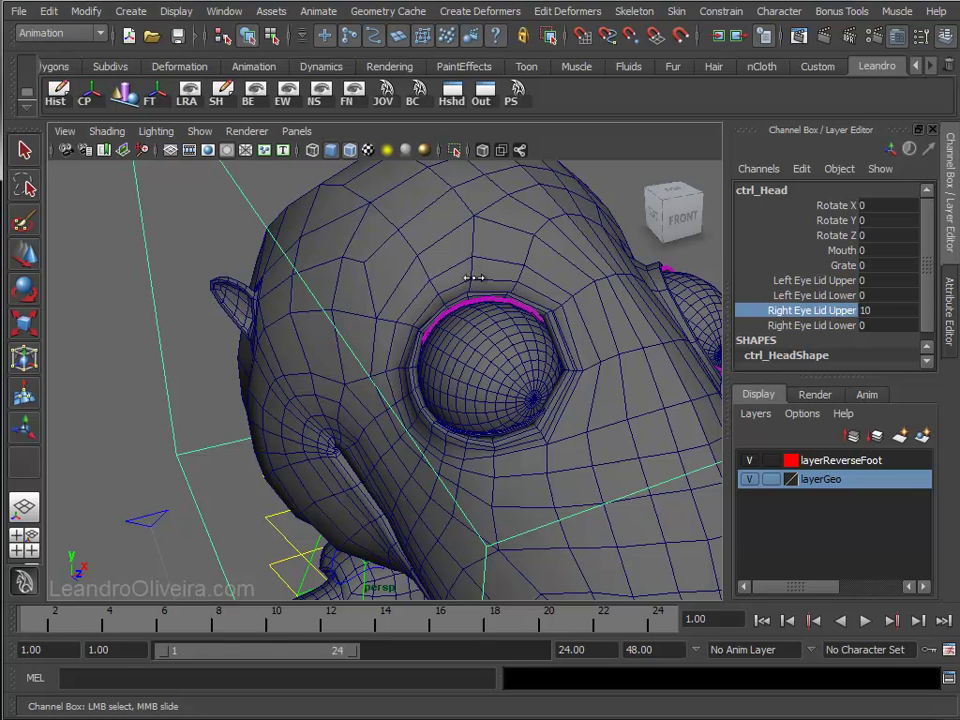
pyautogui.click(463, 306)
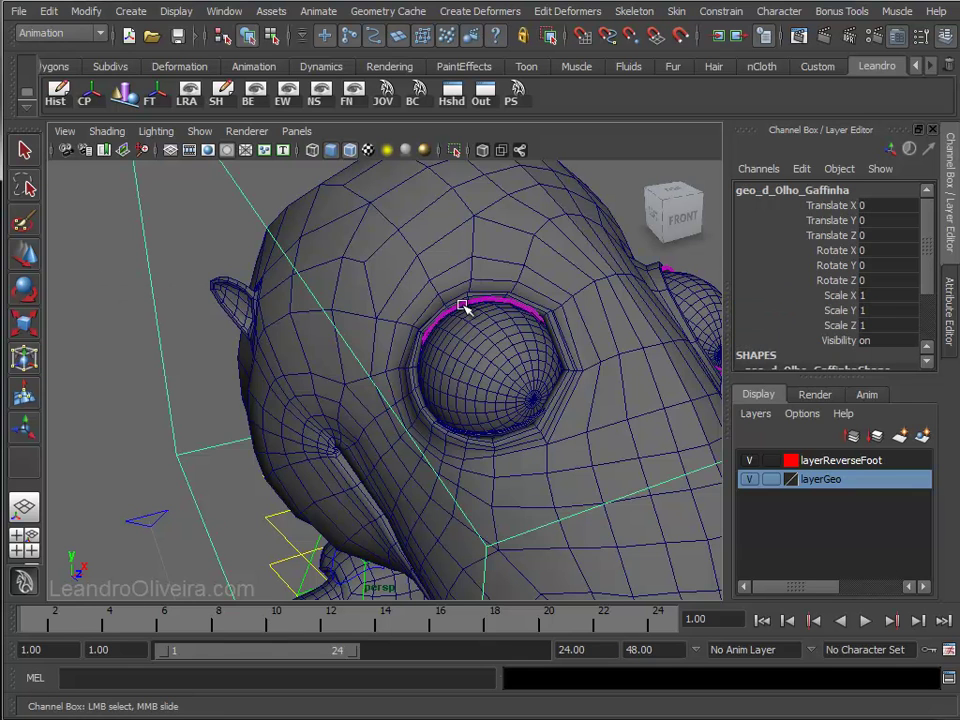
pyautogui.scroll(4, 461, 403)
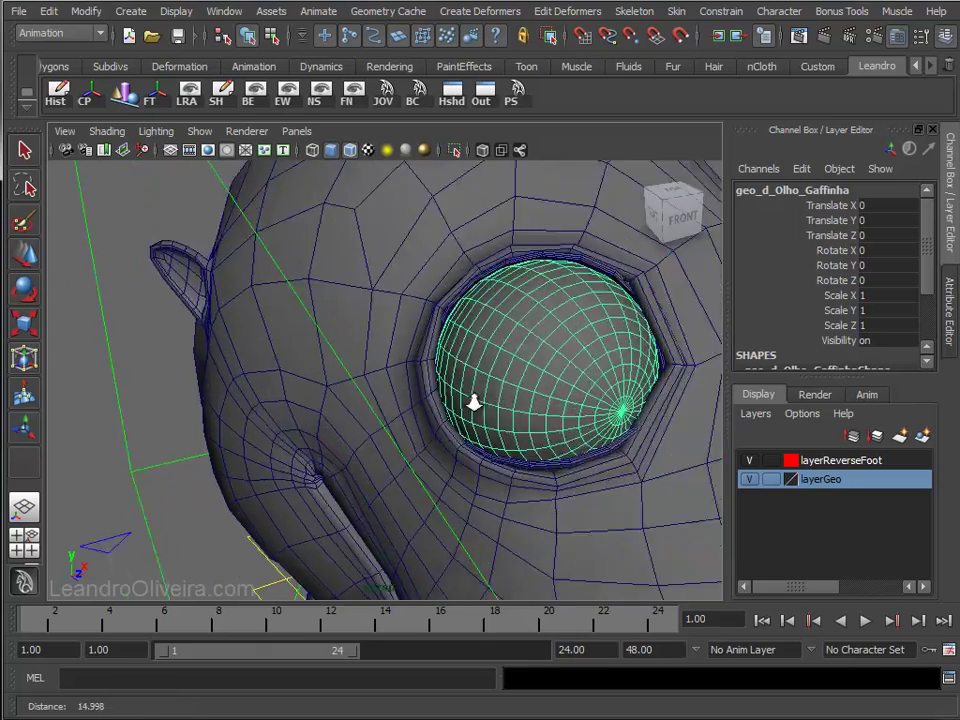
pyautogui.scroll(3, 508, 280)
pyautogui.click(525, 226)
pyautogui.moveTo(551, 294)
pyautogui.keyDown('alt'); pyautogui.mouseDown()
pyautogui.moveTo(516, 306)
pyautogui.moveTo(507, 293)
pyautogui.mouseUp(); pyautogui.keyUp('alt')
pyautogui.press('e')
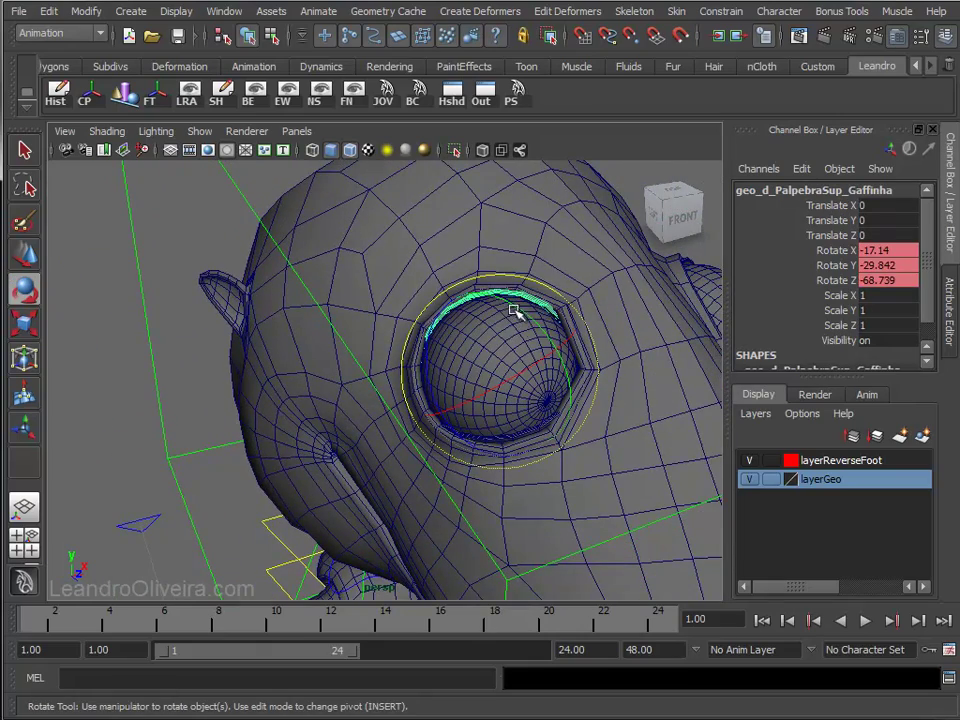
pyautogui.moveTo(517, 307); pyautogui.dragTo(563, 386)
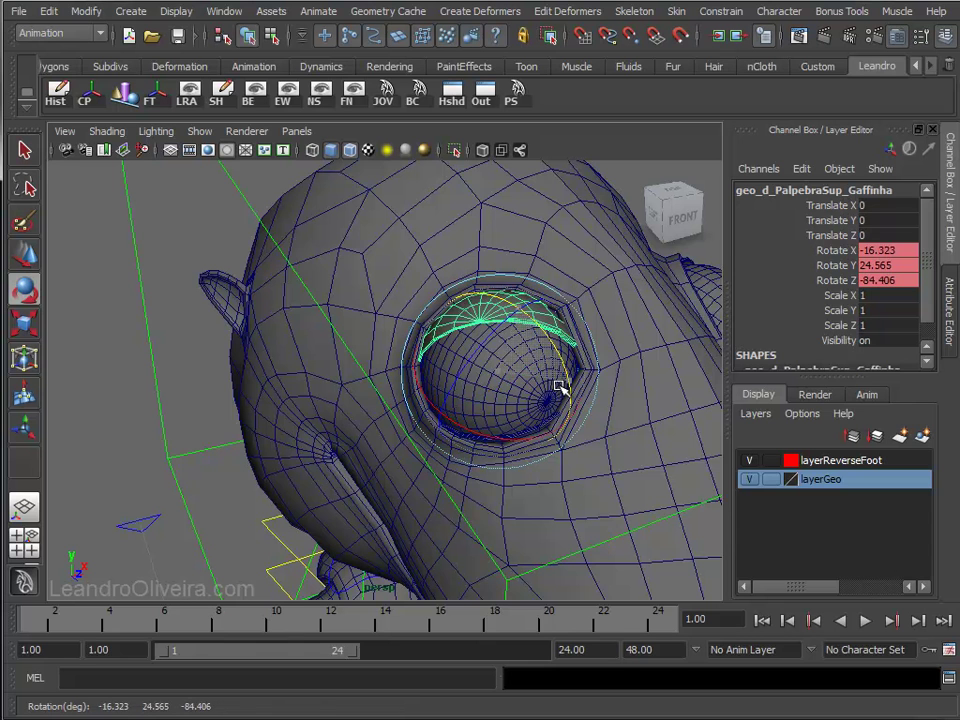
pyautogui.moveTo(490, 338); pyautogui.dragTo(403, 403)
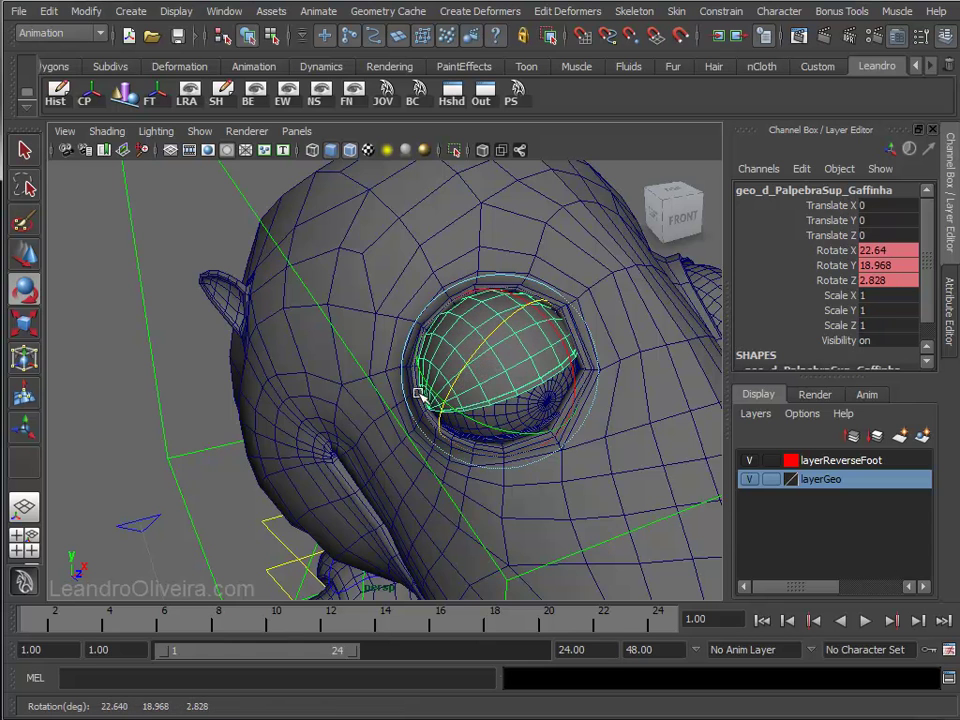
pyautogui.moveTo(476, 356)
pyautogui.mouseDown()
pyautogui.moveTo(456, 375)
pyautogui.moveTo(452, 306)
pyautogui.moveTo(457, 345)
pyautogui.mouseUp()
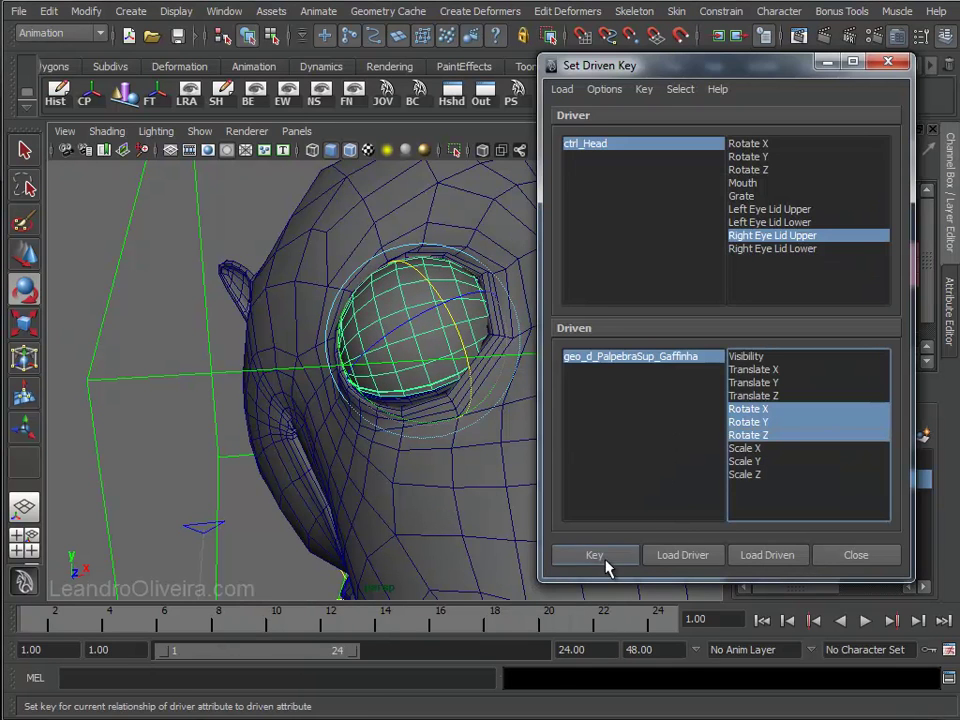
pyautogui.click(600, 558)
pyautogui.click(825, 60)
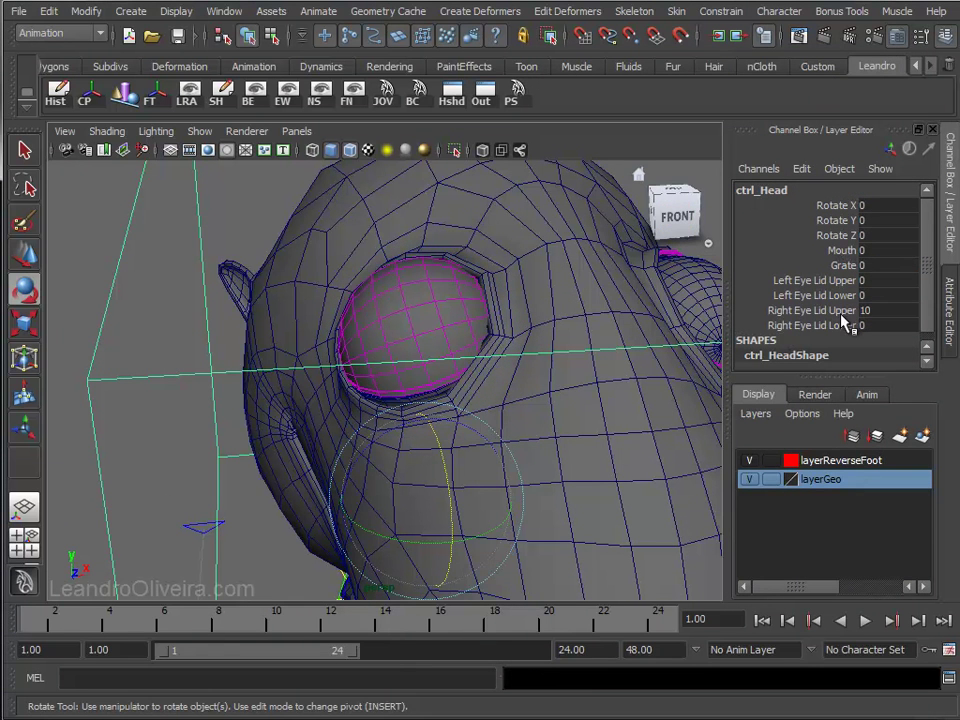
# - Test the upper blink, then key geo_d_PalpebraInf_Gaffinha's zero rotations to Right Eye Lid Lower
pyautogui.click(841, 311)
pyautogui.moveTo(475, 285)
pyautogui.mouseDown(button='middle')
pyautogui.moveTo(332, 274)
pyautogui.moveTo(480, 279)
pyautogui.mouseUp(button='middle')
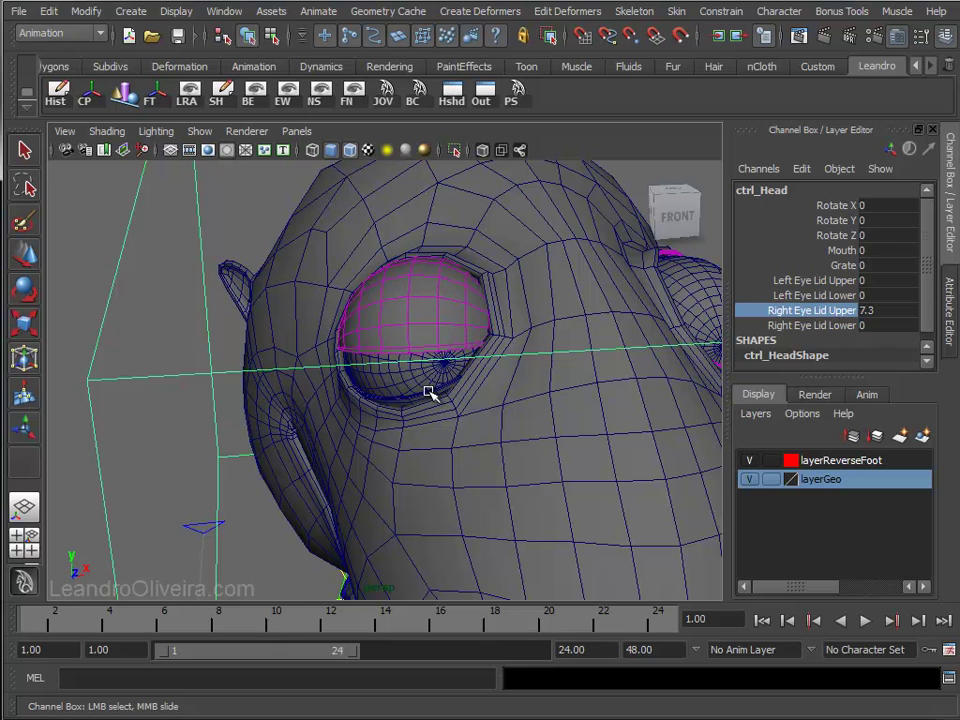
pyautogui.click(92, 460)
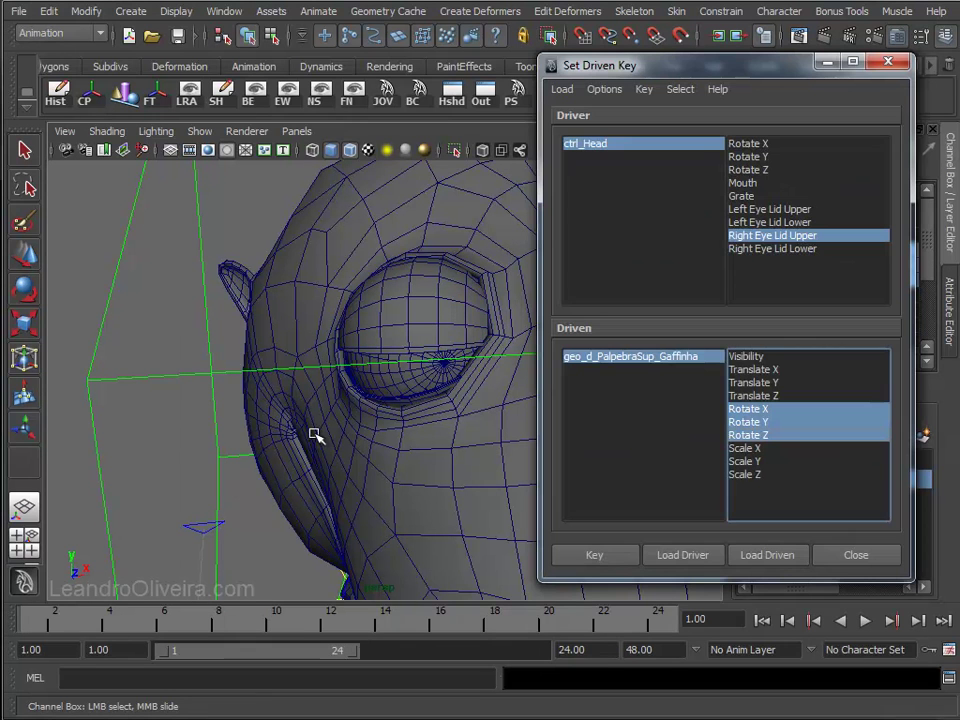
pyautogui.click(752, 248)
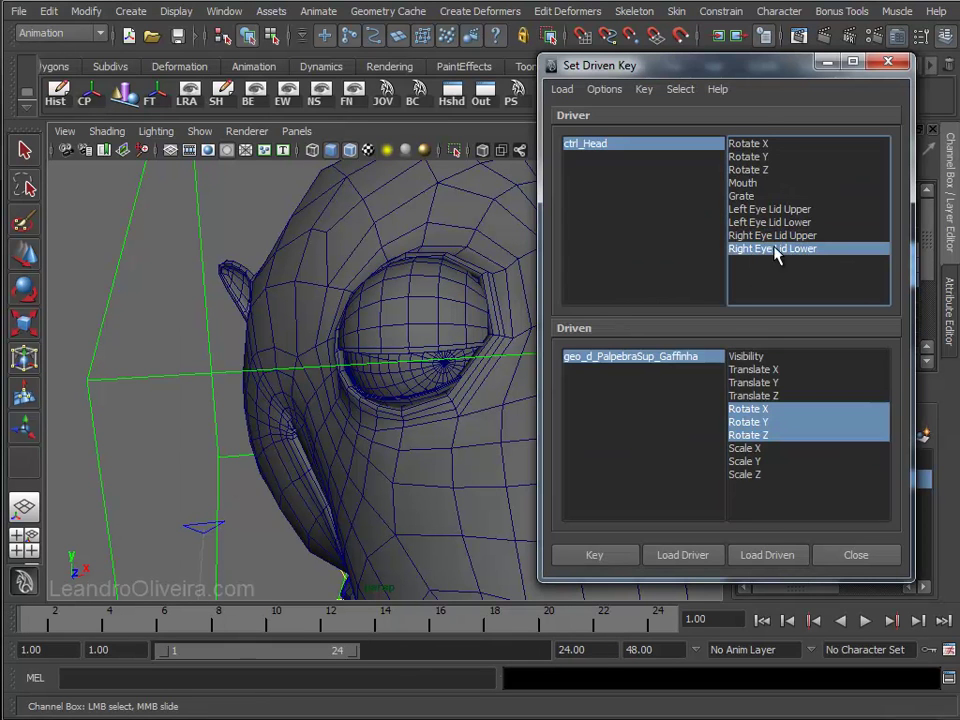
pyautogui.click(415, 400)
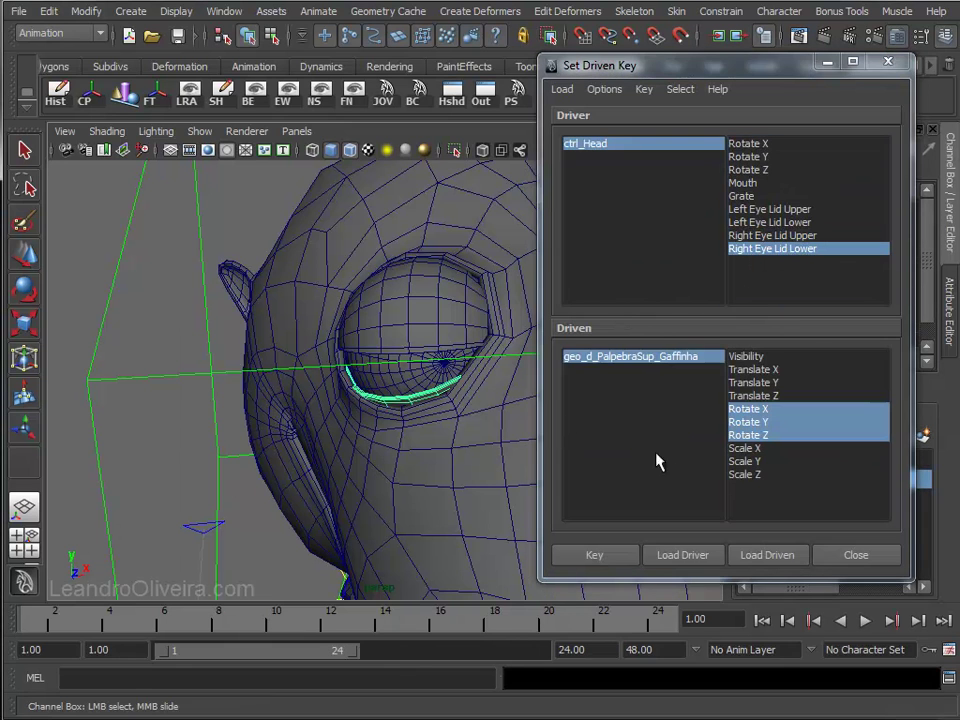
pyautogui.click(764, 554)
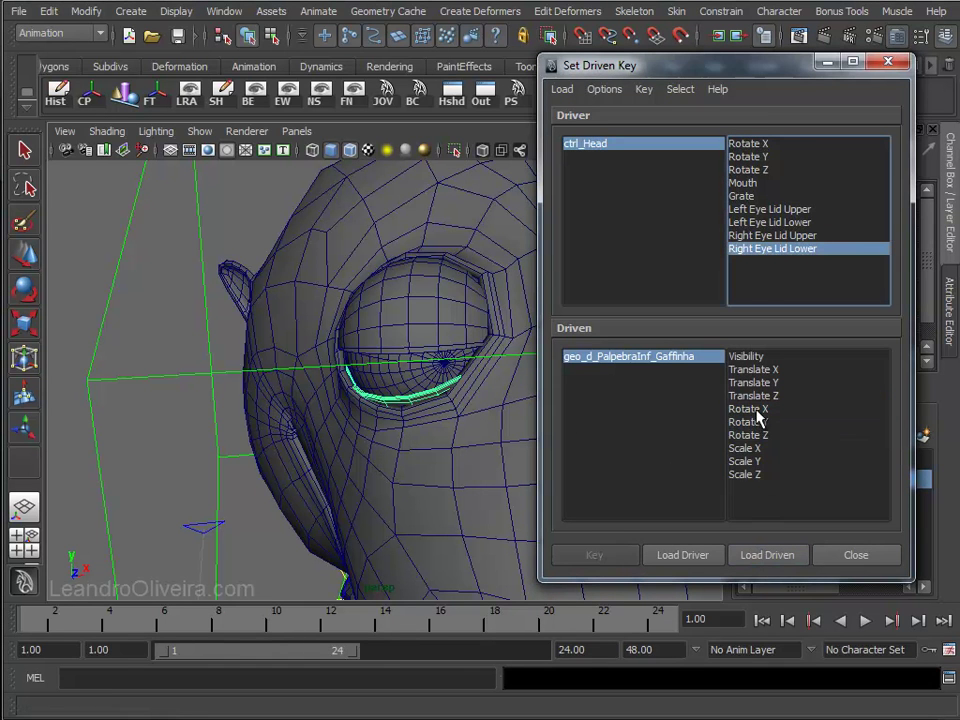
pyautogui.moveTo(757, 409); pyautogui.dragTo(757, 433)
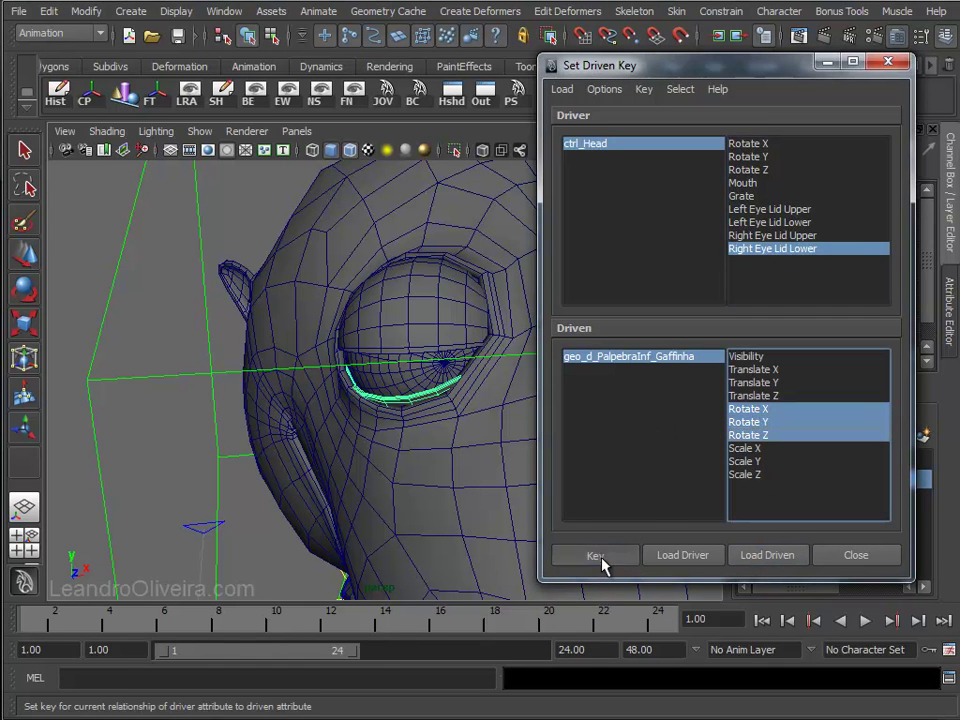
pyautogui.click(604, 558)
pyautogui.click(822, 64)
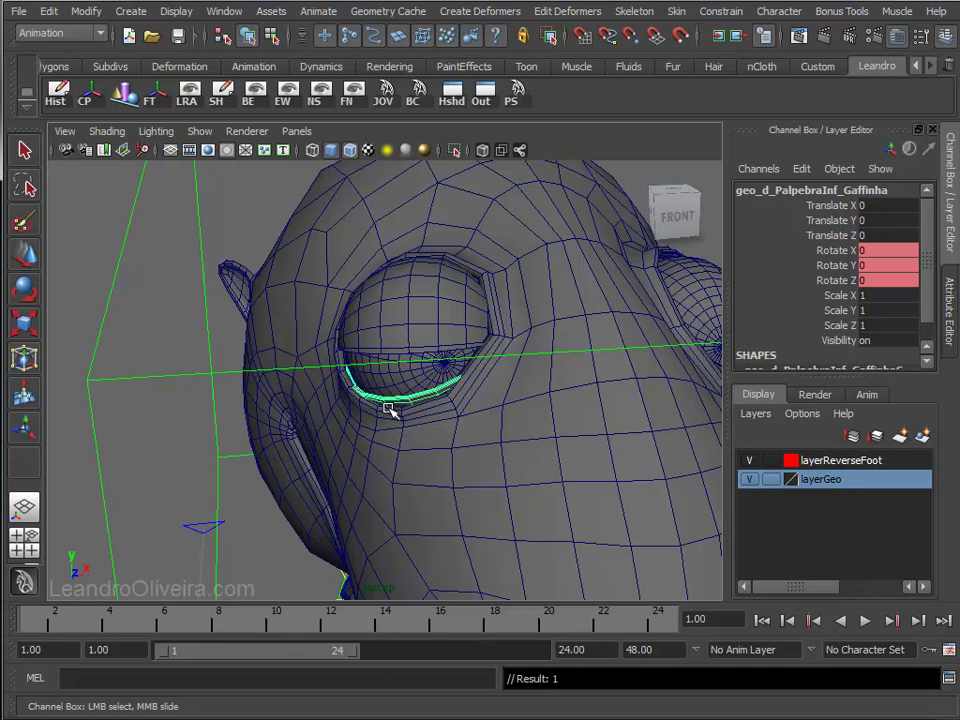
pyautogui.click(120, 260)
# - Rotate geo_d_PalpebraInf_Gaffinha up to -19.82, -5.217, -24.297 and key it at Right Eye Lid Lower 10
pyautogui.click(820, 327)
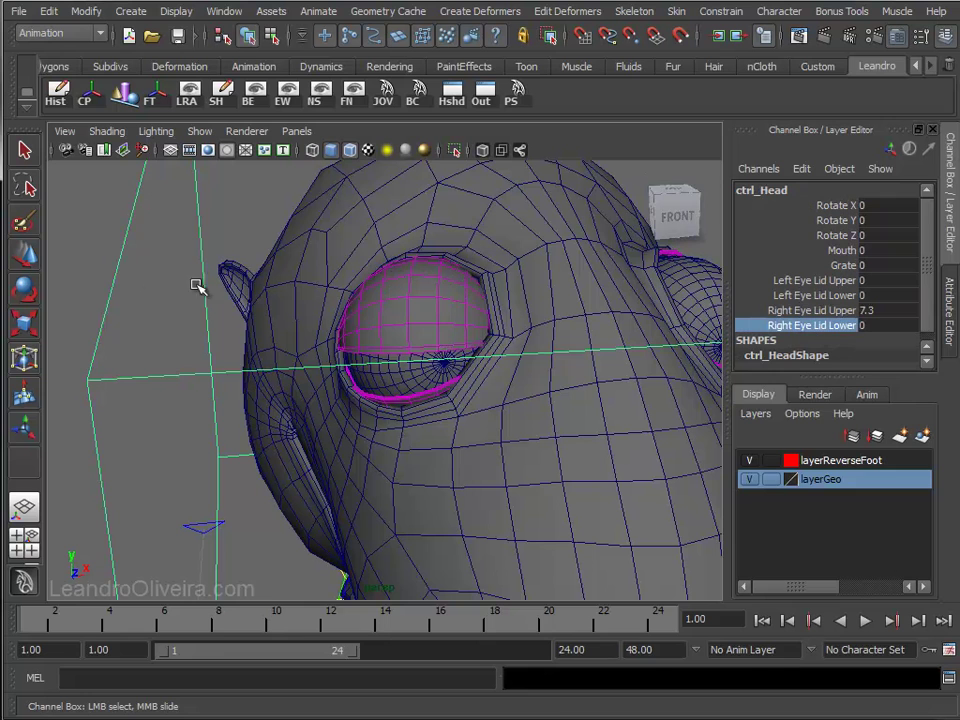
pyautogui.click(383, 401)
pyautogui.press('e')
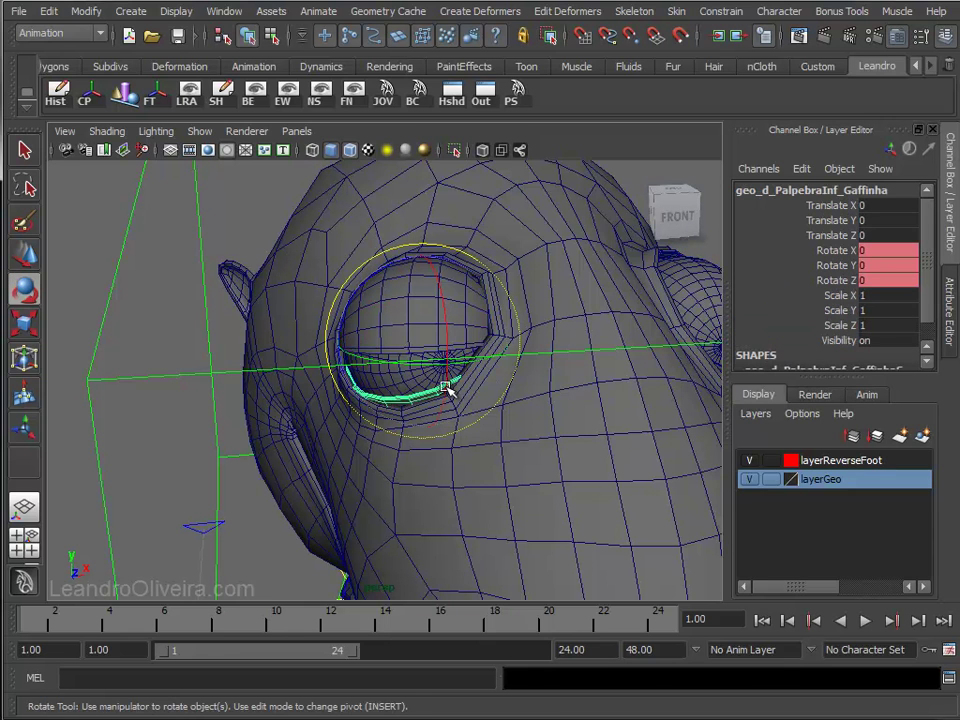
pyautogui.moveTo(445, 388); pyautogui.dragTo(443, 373)
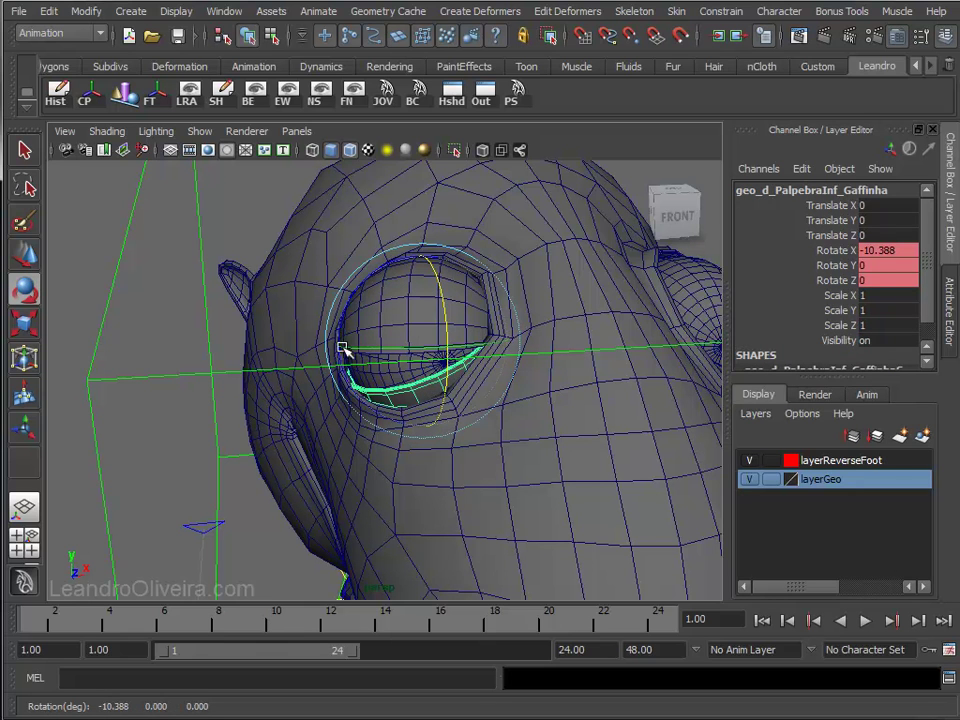
pyautogui.moveTo(345, 316); pyautogui.dragTo(356, 294)
pyautogui.moveTo(436, 385); pyautogui.dragTo(440, 375)
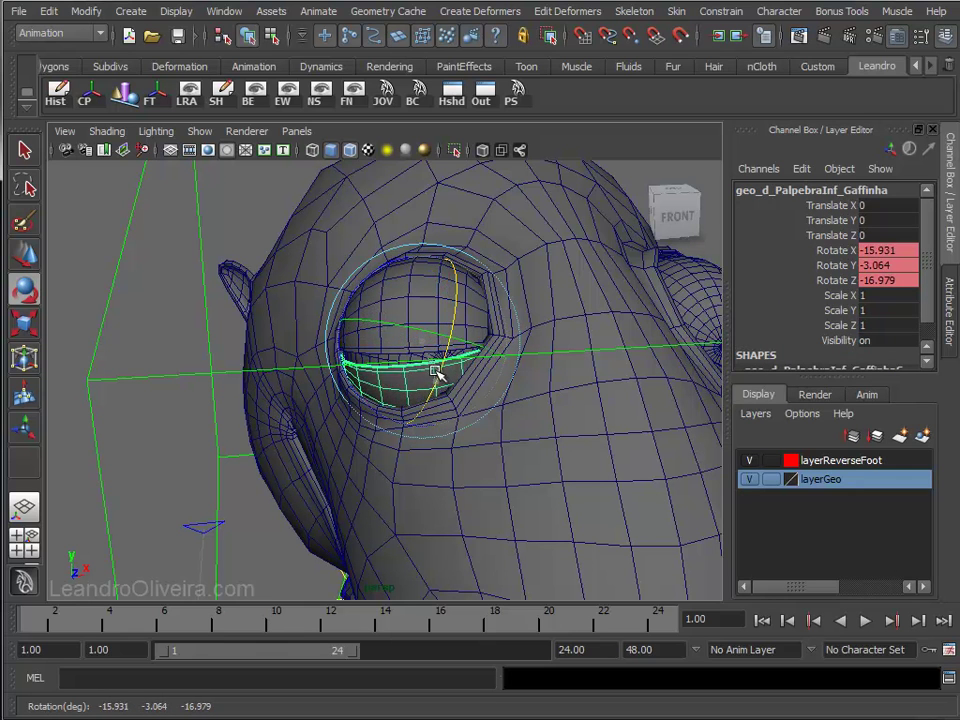
pyautogui.moveTo(341, 331); pyautogui.dragTo(440, 360)
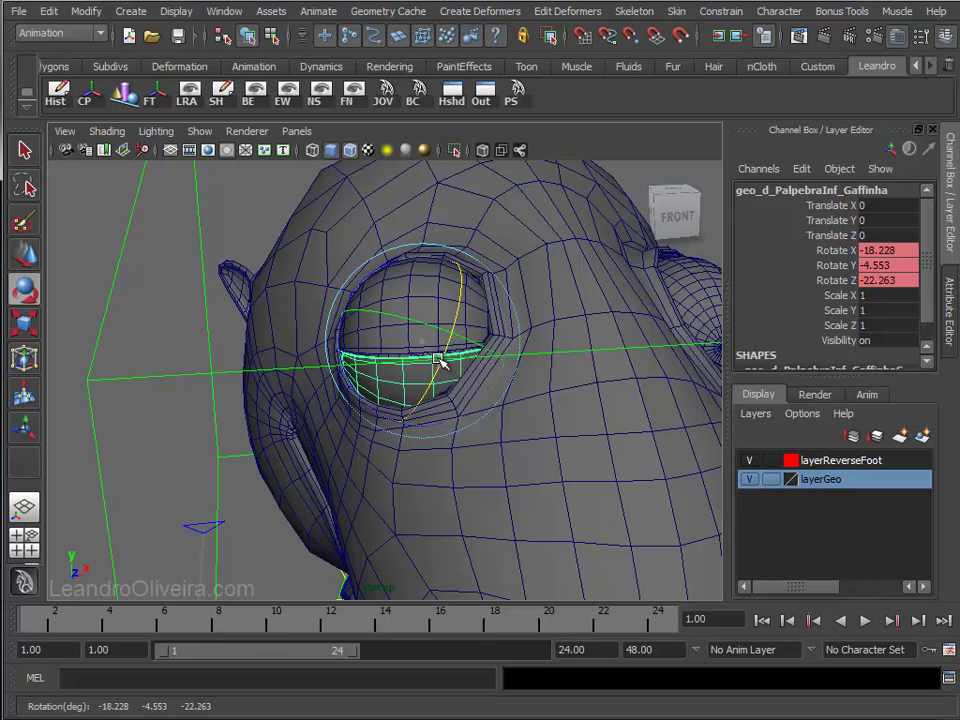
pyautogui.moveTo(341, 331); pyautogui.dragTo(340, 329)
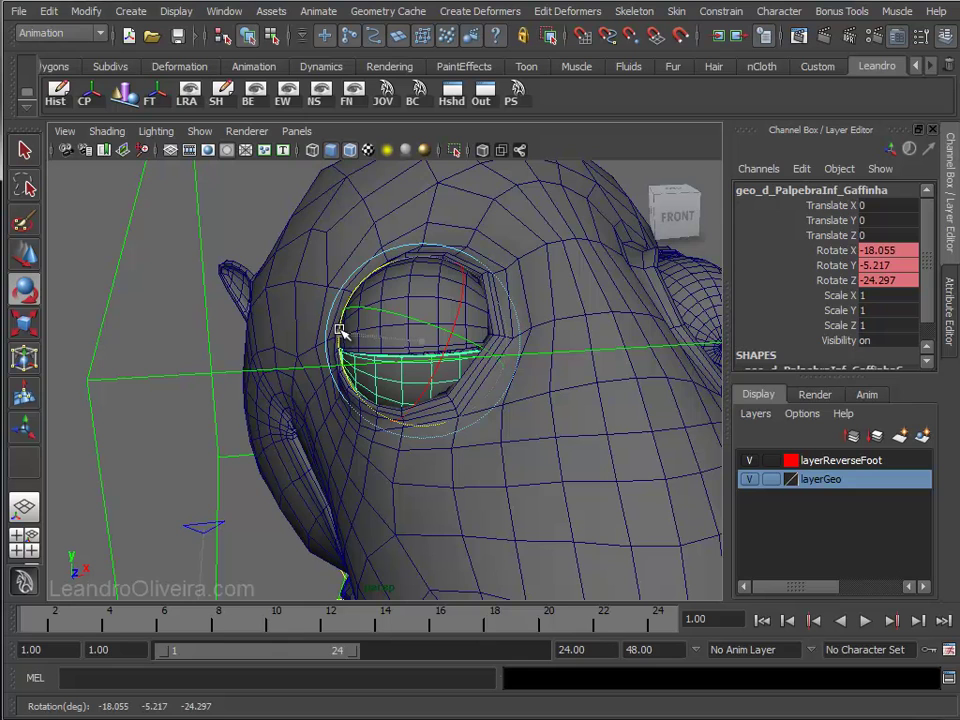
pyautogui.moveTo(437, 360); pyautogui.dragTo(443, 358)
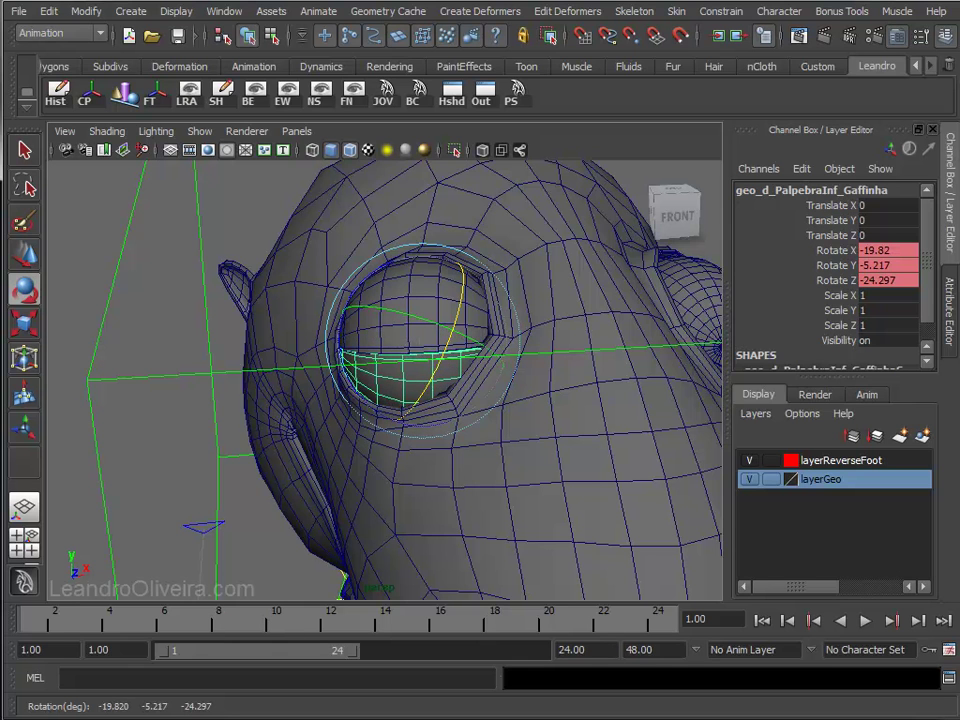
pyautogui.click(90, 676)
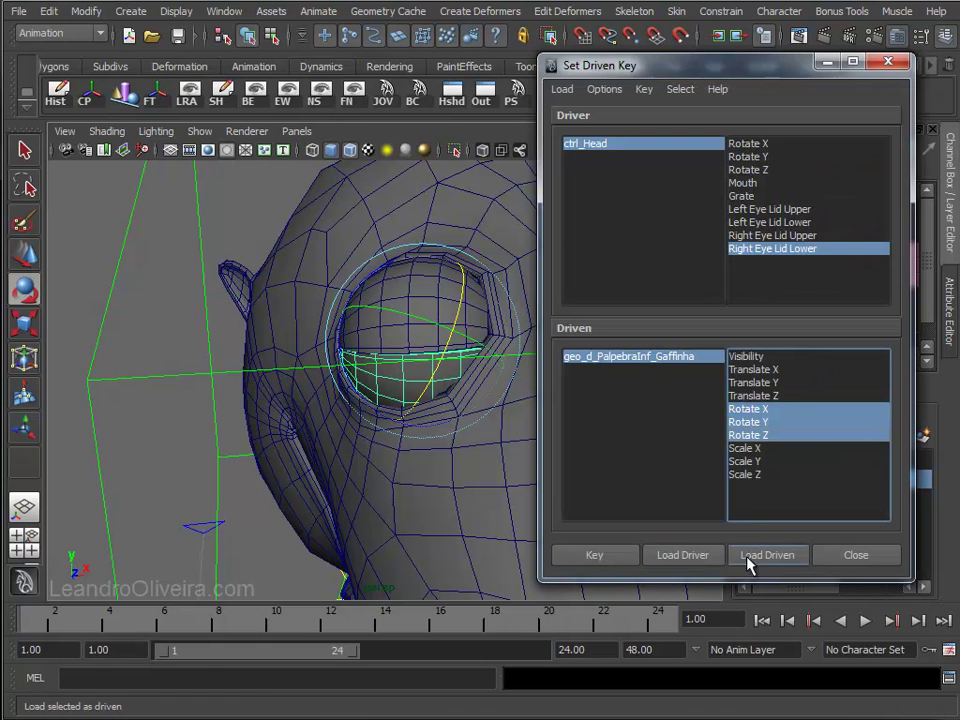
pyautogui.click(604, 562)
# - Test the right lower blink, then set Right Eye Lid Lower and Upper back to 0
pyautogui.click(827, 62)
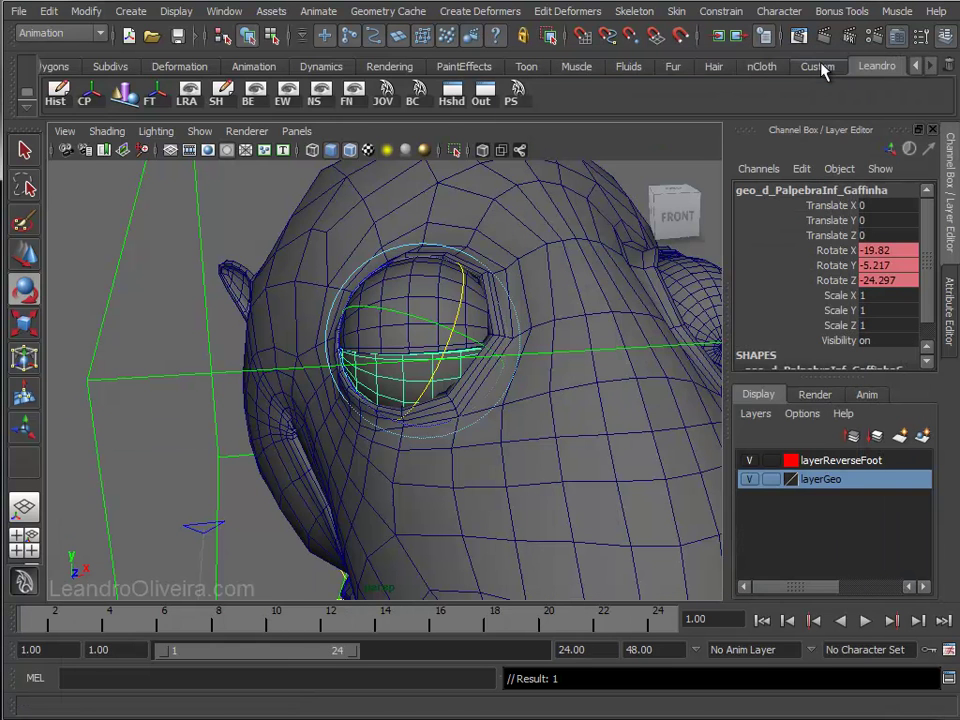
pyautogui.click(118, 277)
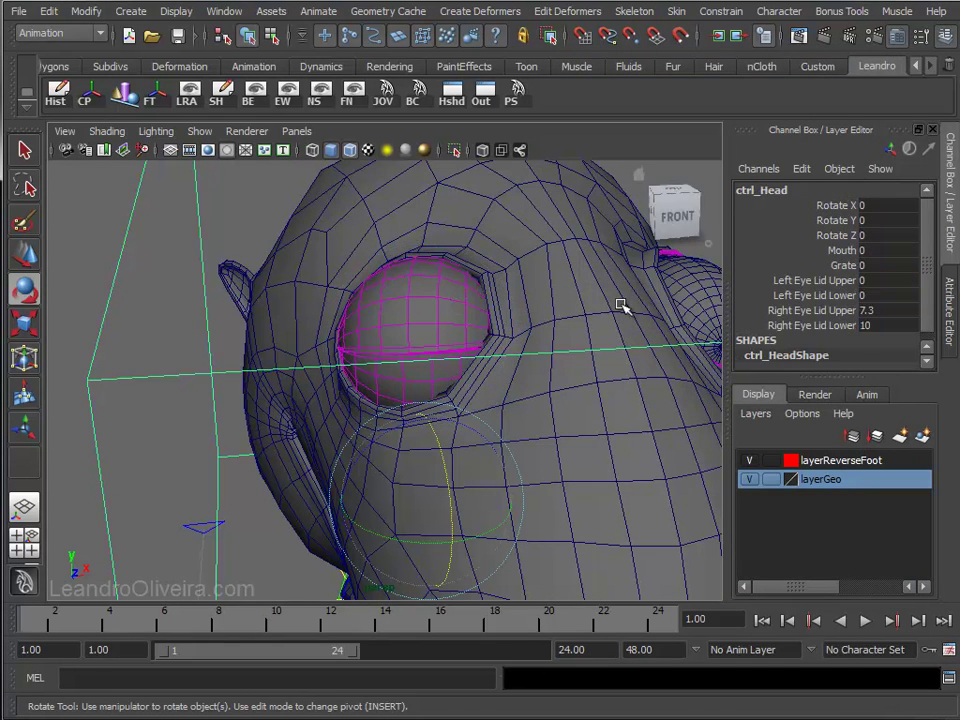
pyautogui.press('Return')
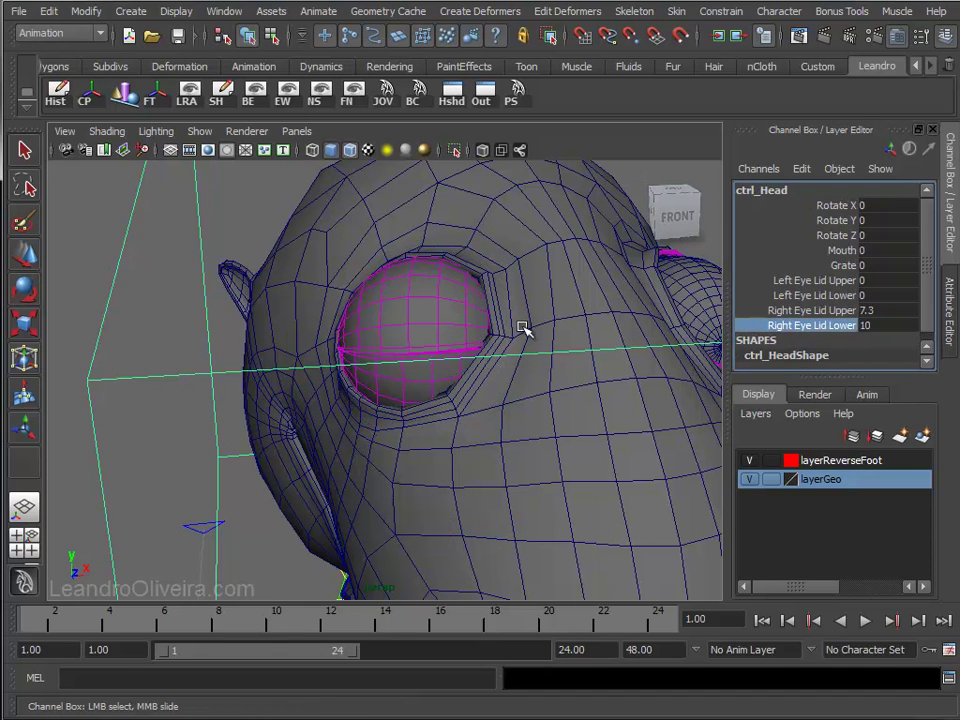
pyautogui.moveTo(600, 249)
pyautogui.mouseDown(button='middle')
pyautogui.moveTo(595, 296)
pyautogui.moveTo(570, 281)
pyautogui.moveTo(537, 320)
pyautogui.mouseUp(button='middle')
pyautogui.click(800, 310)
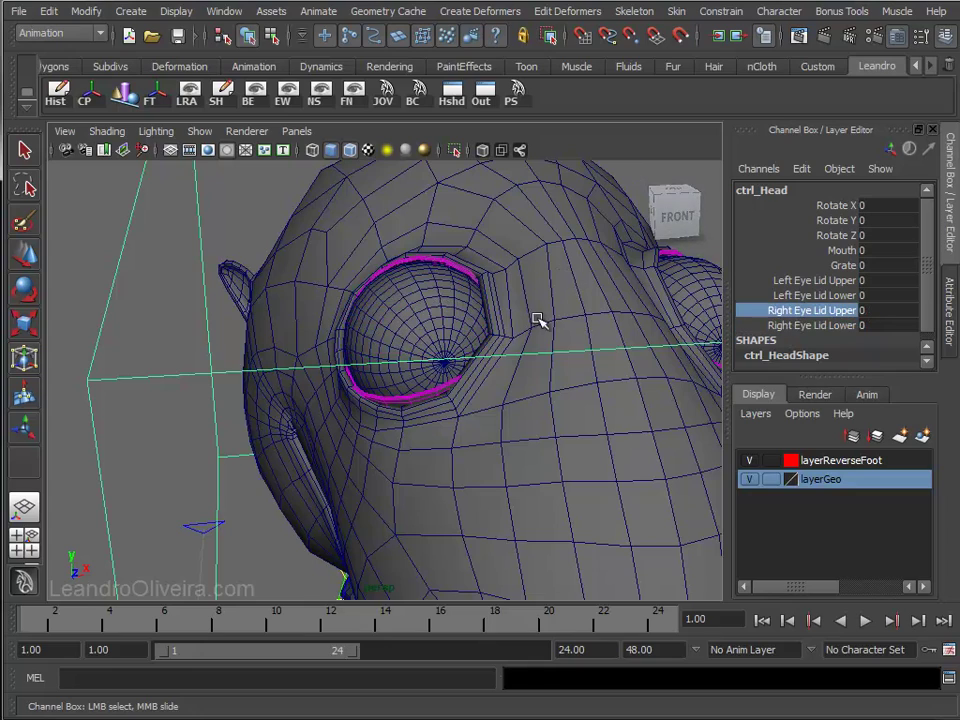
# - Clear the selection and pull the view back to frame the whole character
pyautogui.keyDown('alt'); pyautogui.moveTo(538, 320); pyautogui.dragTo(394, 270, button='right'); pyautogui.keyUp('alt')
pyautogui.keyDown('alt'); pyautogui.moveTo(394, 270); pyautogui.dragTo(306, 272); pyautogui.keyUp('alt')
pyautogui.click(234, 198)
pyautogui.moveTo(290, 217)
pyautogui.keyDown('alt'); pyautogui.mouseDown()
pyautogui.moveTo(386, 281)
pyautogui.moveTo(413, 249)
pyautogui.moveTo(386, 238)
pyautogui.moveTo(345, 246)
pyautogui.moveTo(375, 264)
pyautogui.mouseUp(); pyautogui.keyUp('alt')
pyautogui.keyDown('alt'); pyautogui.moveTo(375, 264); pyautogui.dragTo(396, 246, button='middle'); pyautogui.keyUp('alt')
pyautogui.moveTo(396, 246)
pyautogui.keyDown('alt'); pyautogui.mouseDown(button='right')
pyautogui.moveTo(508, 293)
pyautogui.moveTo(455, 275)
pyautogui.moveTo(456, 257)
pyautogui.mouseUp(button='right'); pyautogui.keyUp('alt')
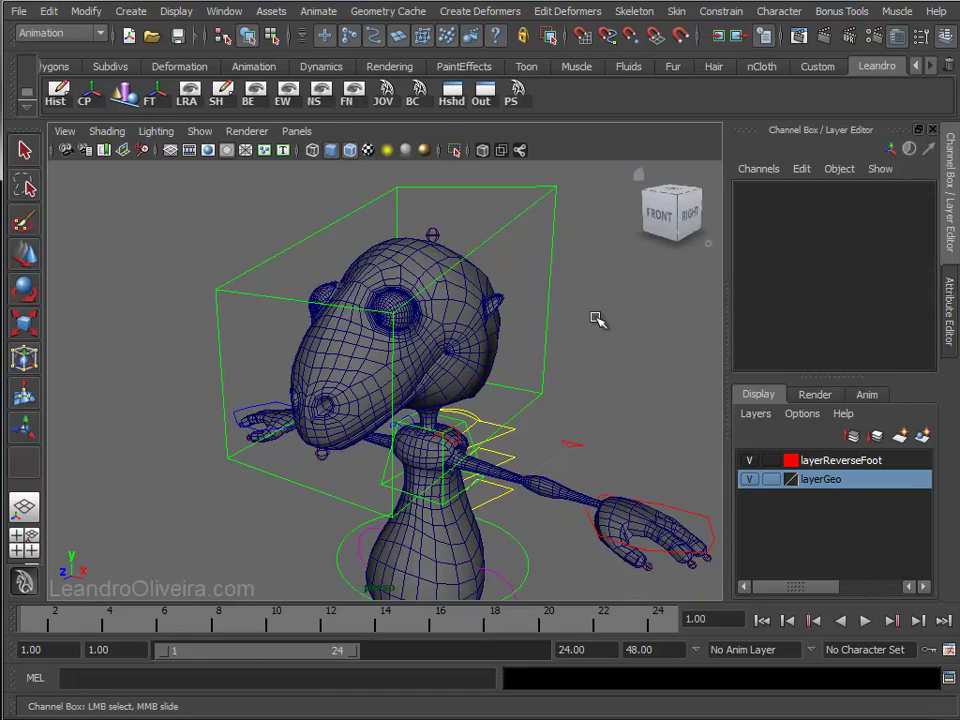
# - Save Gaffinha - V8 - Rigging - Head.ma and switch layerGeo from template to reference display
pyautogui.hotkey('ctrl', 's')
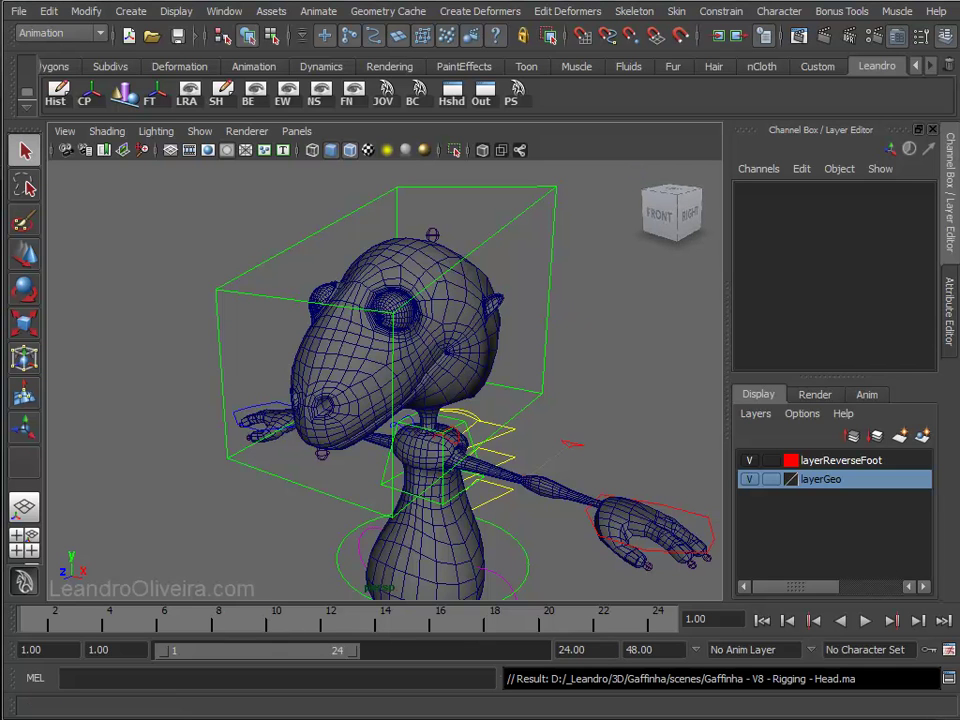
pyautogui.click(772, 480)
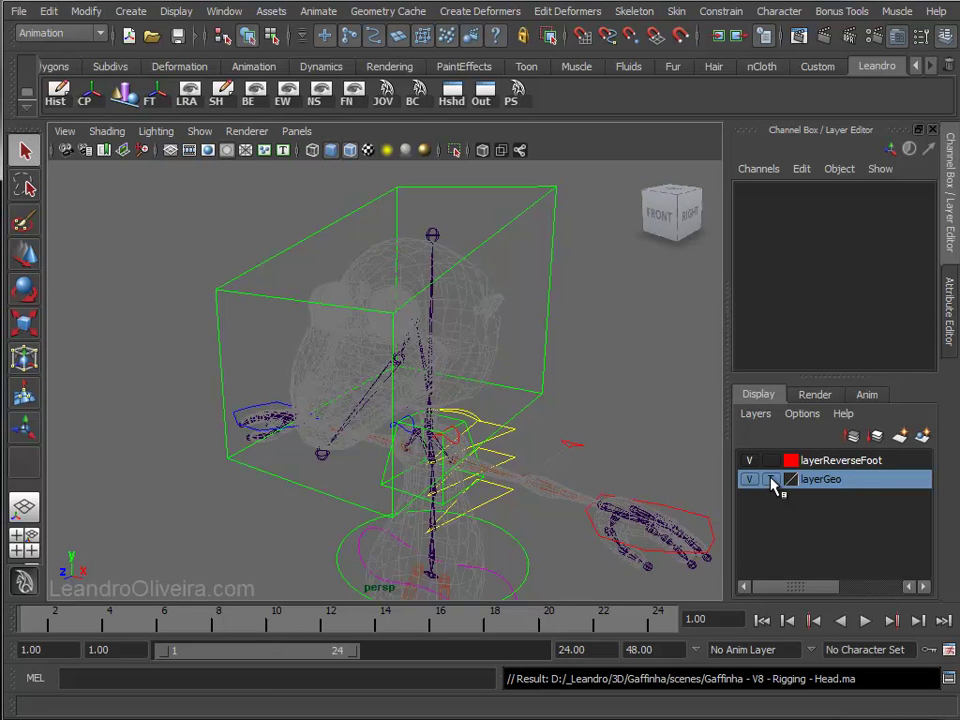
pyautogui.click(658, 461)
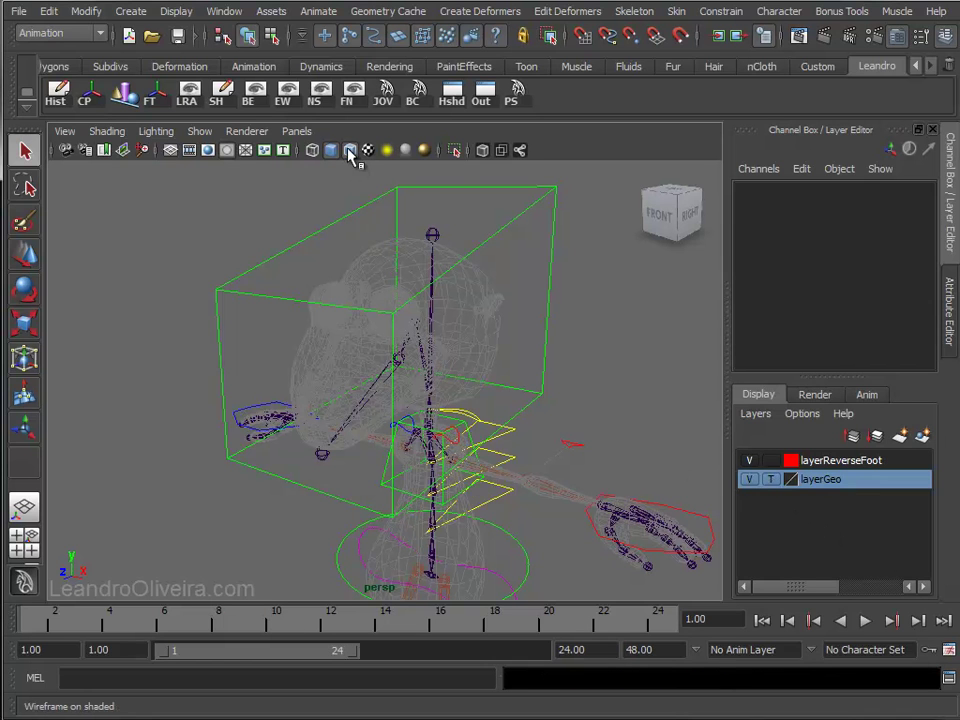
pyautogui.click(770, 481)
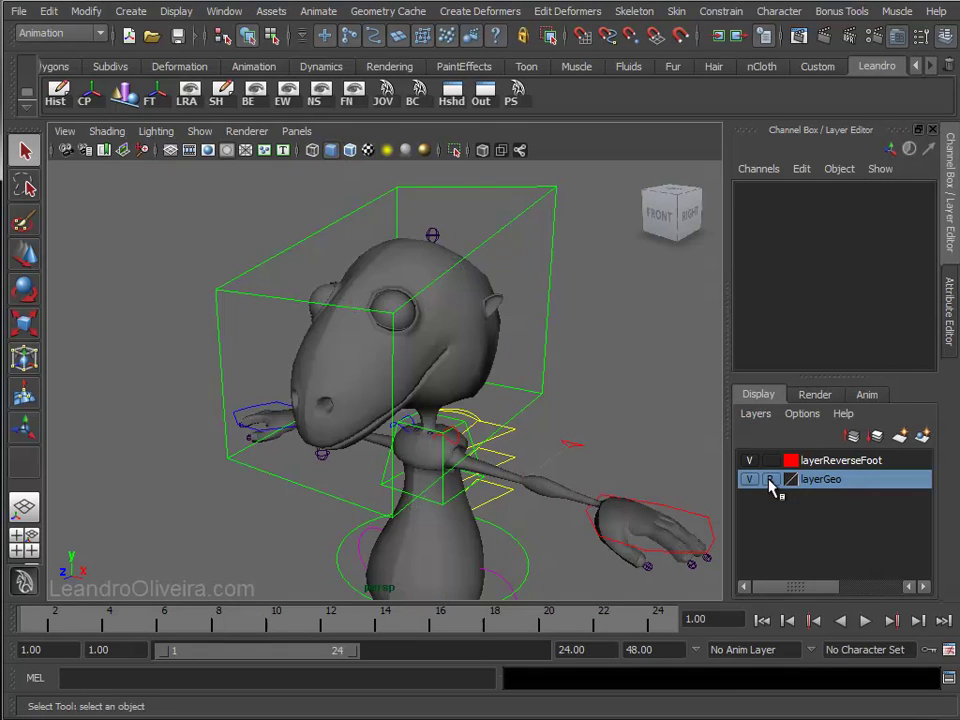
# - Enable Wireframe on Shaded and switch to the front view
pyautogui.click(350, 150)
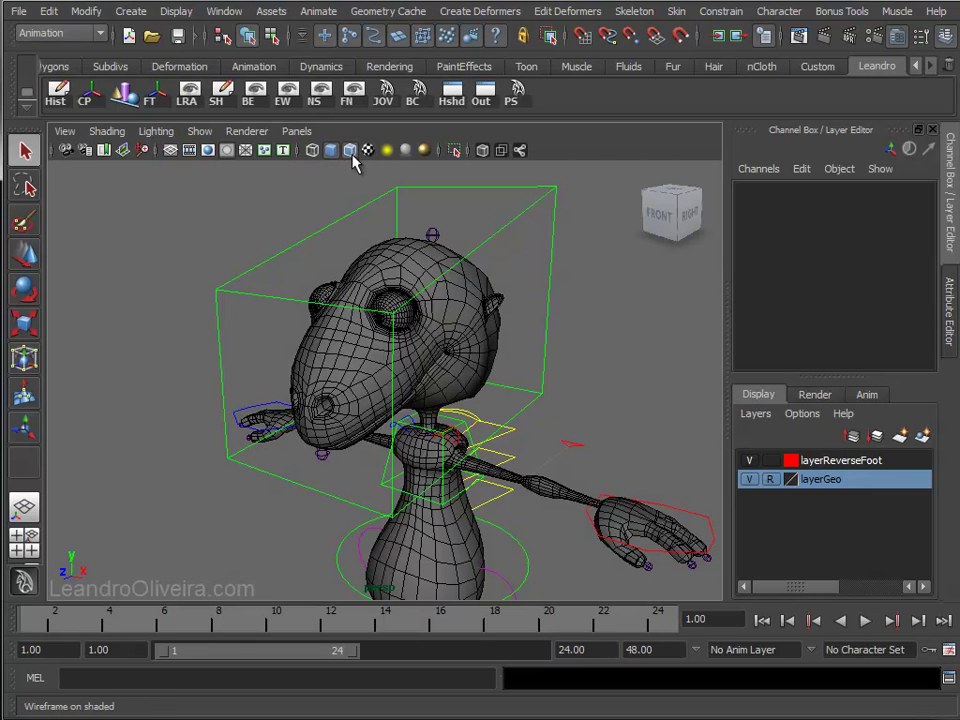
pyautogui.press('space')
pyautogui.moveTo(543, 355); pyautogui.dragTo(546, 390)
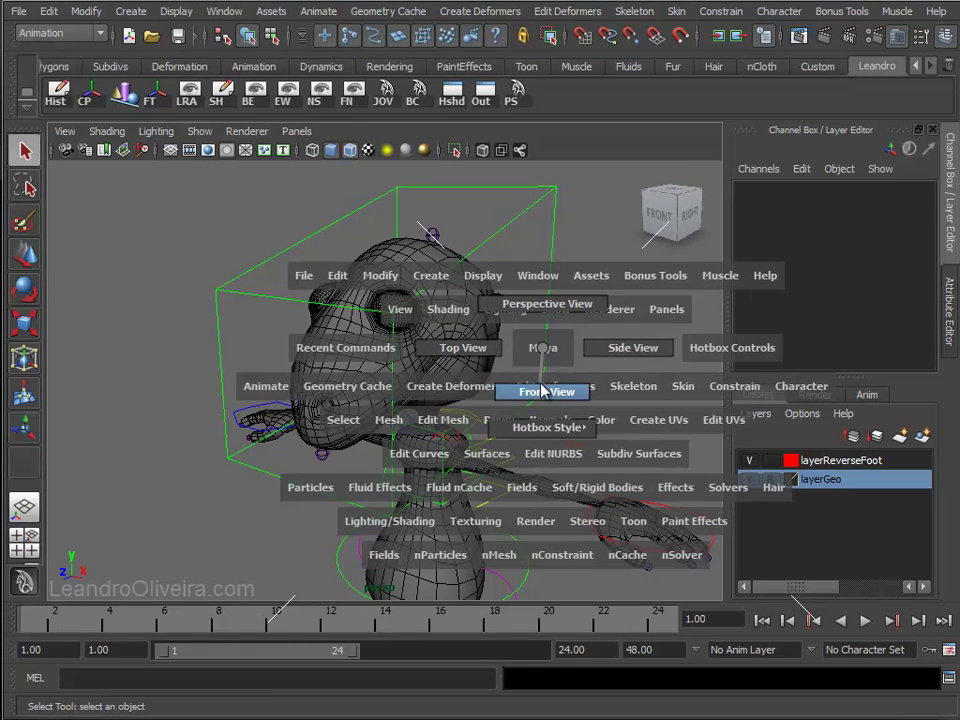
# - With Interactive Creation on, draw a NURBS circle over the left eye in front view
pyautogui.scroll(-2, 452, 455)
pyautogui.scroll(-2, 369, 392)
pyautogui.scroll(-1, 467, 422)
pyautogui.scroll(-1, 452, 437)
pyautogui.scroll(2, 452, 437)
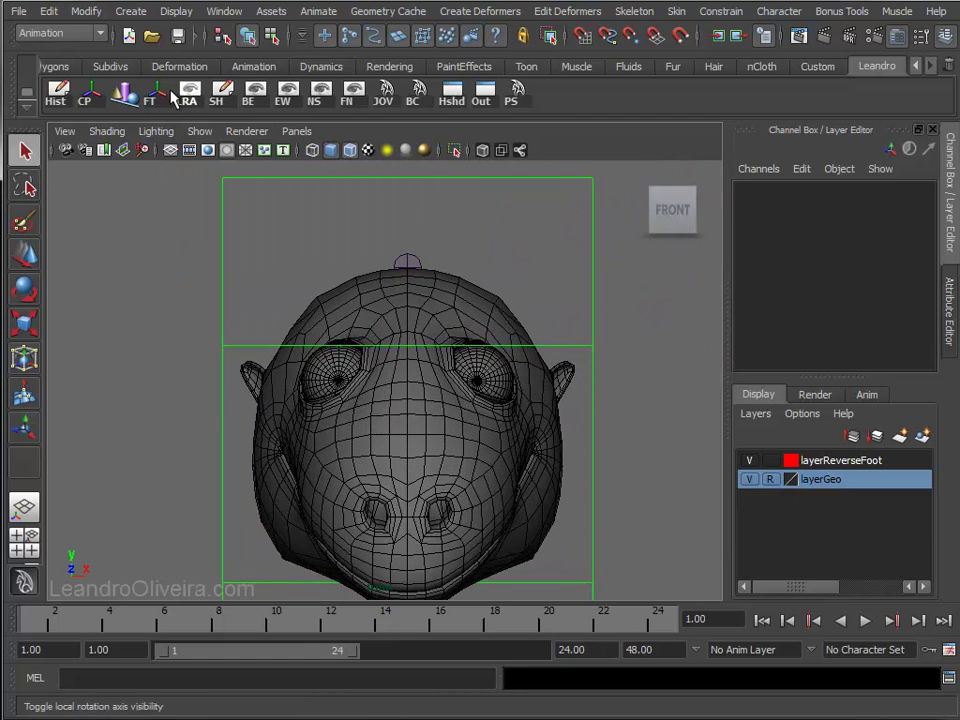
pyautogui.click(126, 14)
pyautogui.moveTo(172, 39)
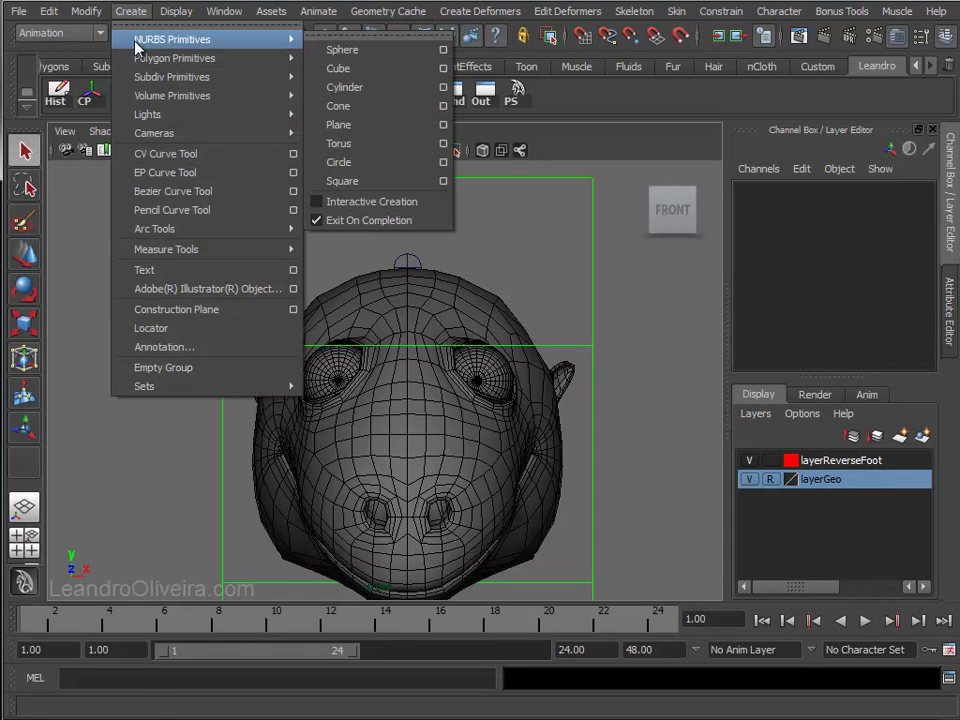
pyautogui.click(324, 202)
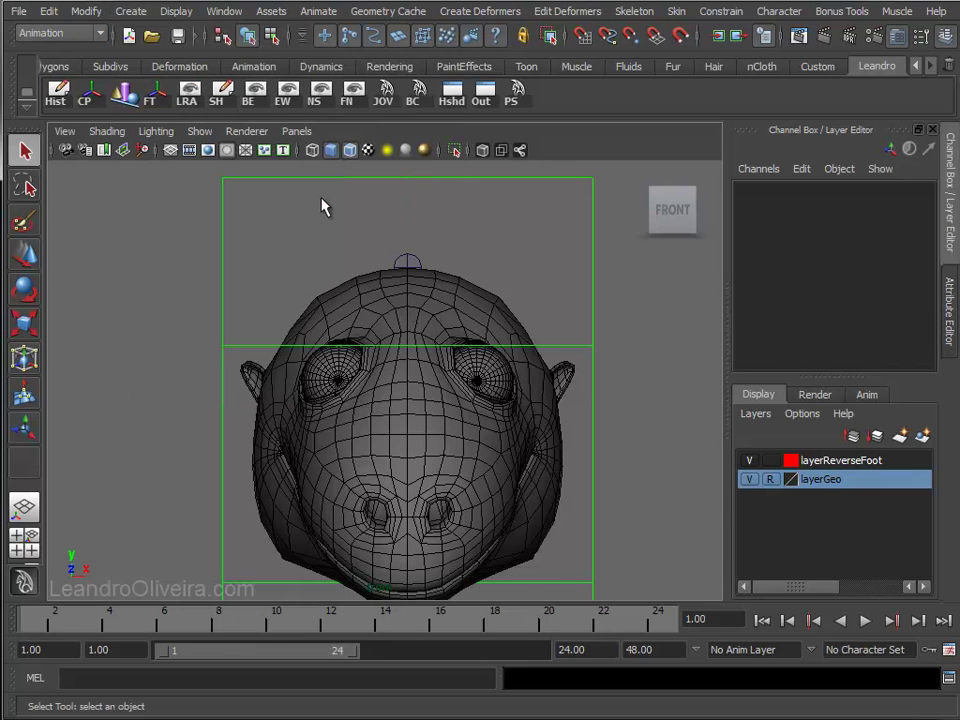
pyautogui.click(133, 14)
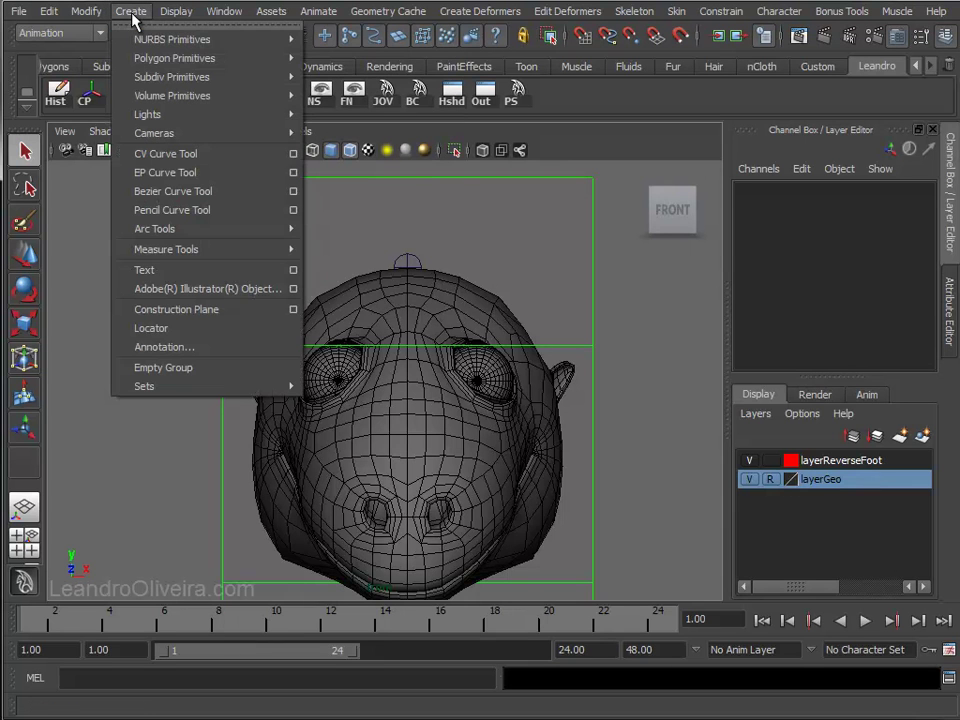
pyautogui.moveTo(172, 39)
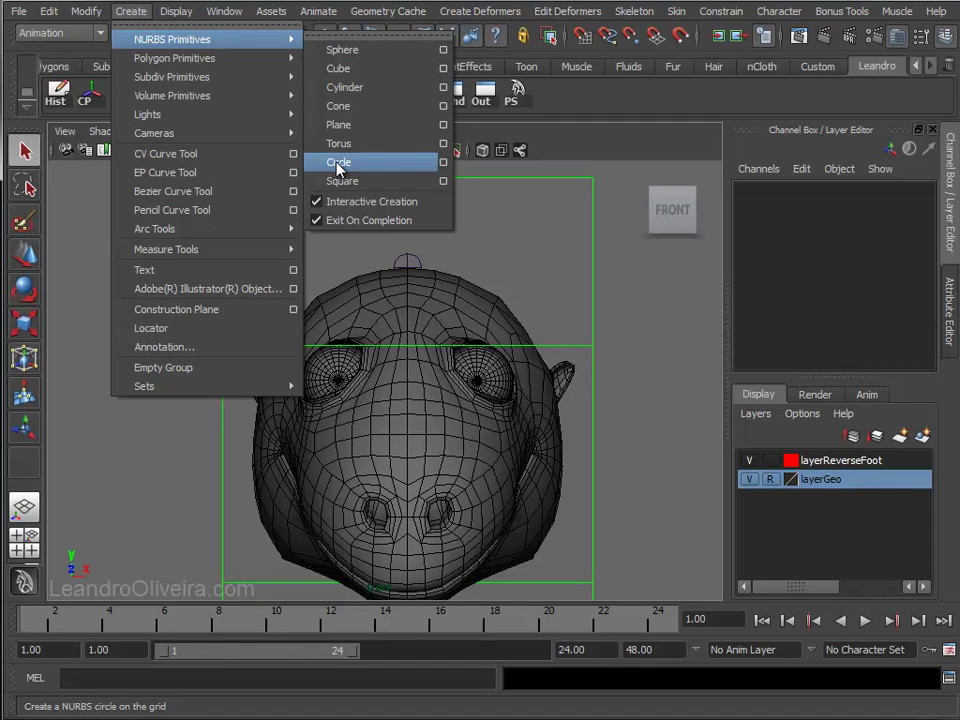
pyautogui.click(338, 168)
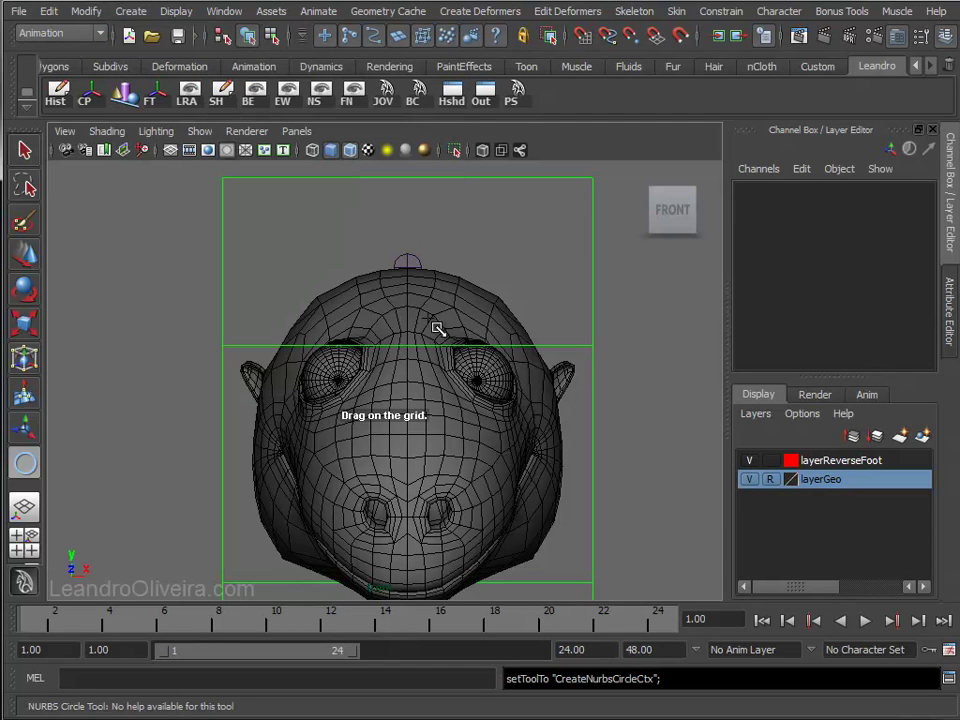
pyautogui.keyDown('alt'); pyautogui.moveTo(446, 319); pyautogui.dragTo(455, 291, button='middle'); pyautogui.keyUp('alt')
pyautogui.keyDown('alt'); pyautogui.moveTo(455, 291); pyautogui.dragTo(407, 261, button='right'); pyautogui.keyUp('alt')
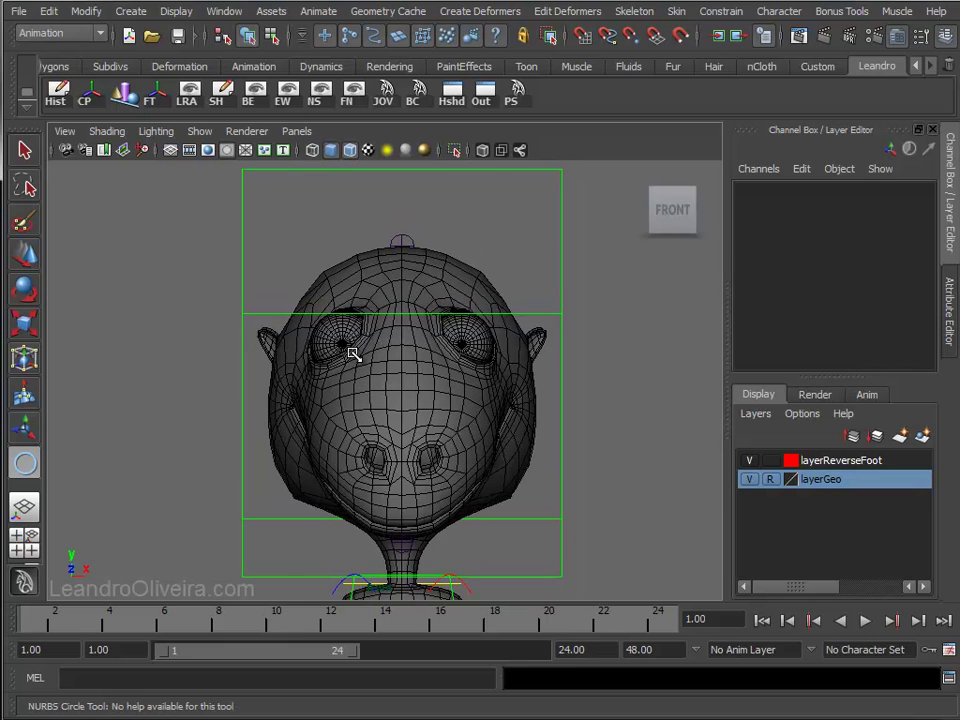
pyautogui.moveTo(393, 332); pyautogui.dragTo(372, 285)
# - Push the circle forward in Z in front of the face
pyautogui.press('space')
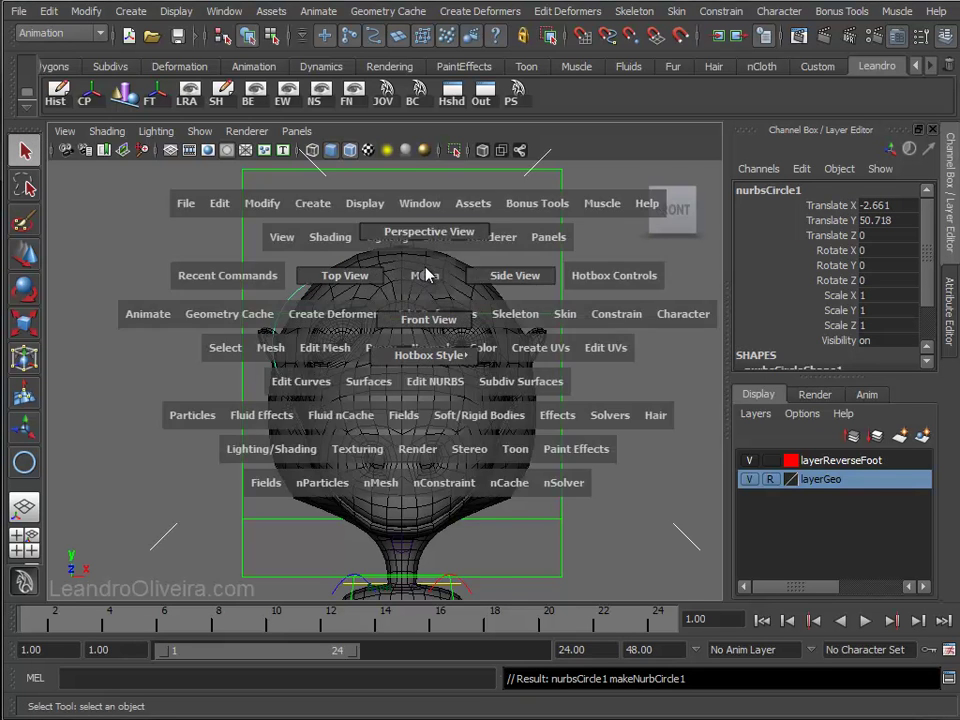
pyautogui.moveTo(428, 278); pyautogui.dragTo(428, 232)
pyautogui.press('w')
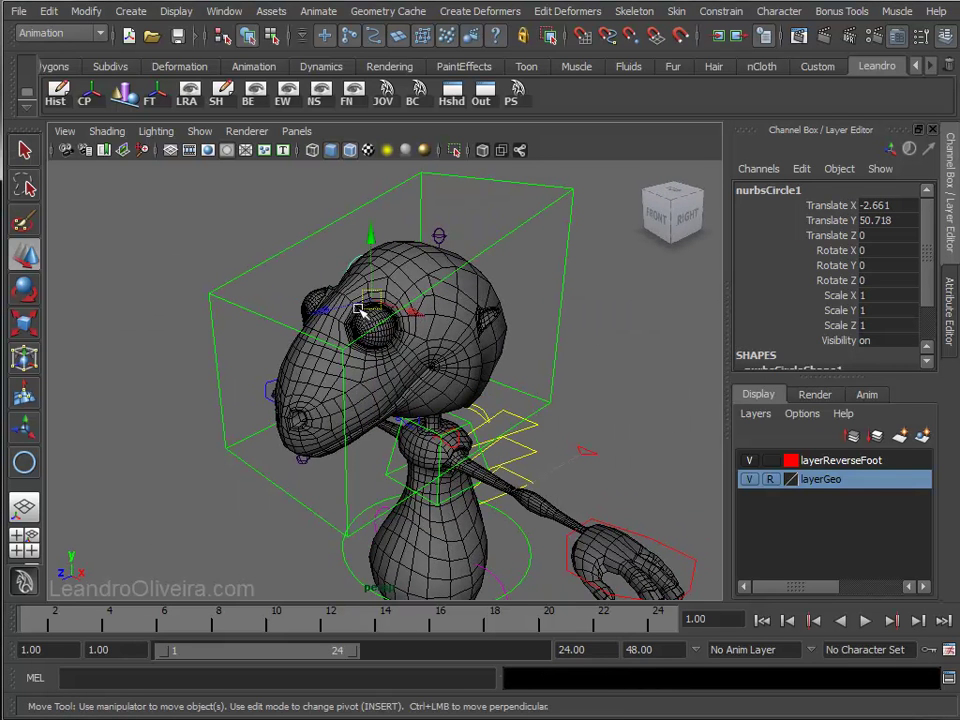
pyautogui.moveTo(322, 308)
pyautogui.mouseDown()
pyautogui.moveTo(270, 343)
pyautogui.moveTo(103, 409)
pyautogui.mouseUp()
# - Snap the circle's centre onto the left eye's centre in front view
pyautogui.press('space')
pyautogui.moveTo(229, 370); pyautogui.dragTo(229, 372)
pyautogui.scroll(3, 454, 429)
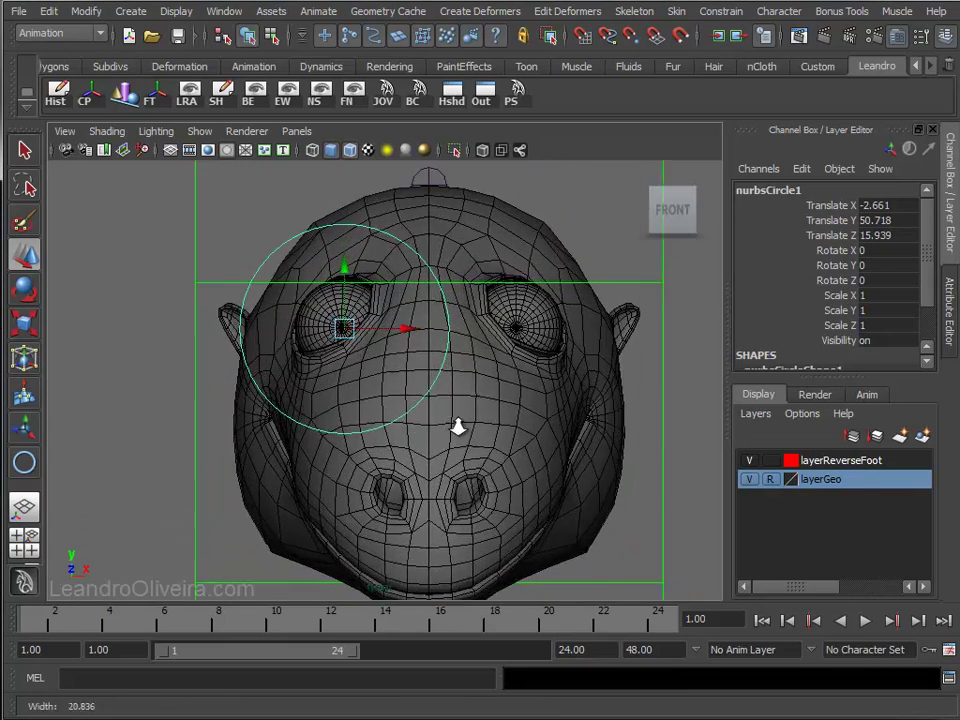
pyautogui.scroll(3, 432, 352)
pyautogui.keyDown('alt'); pyautogui.moveTo(432, 352); pyautogui.dragTo(495, 401, button='middle'); pyautogui.keyUp('alt')
pyautogui.scroll(1, 476, 414)
pyautogui.scroll(1, 400, 345)
pyautogui.scroll(3, 440, 395)
pyautogui.scroll(2, 447, 385)
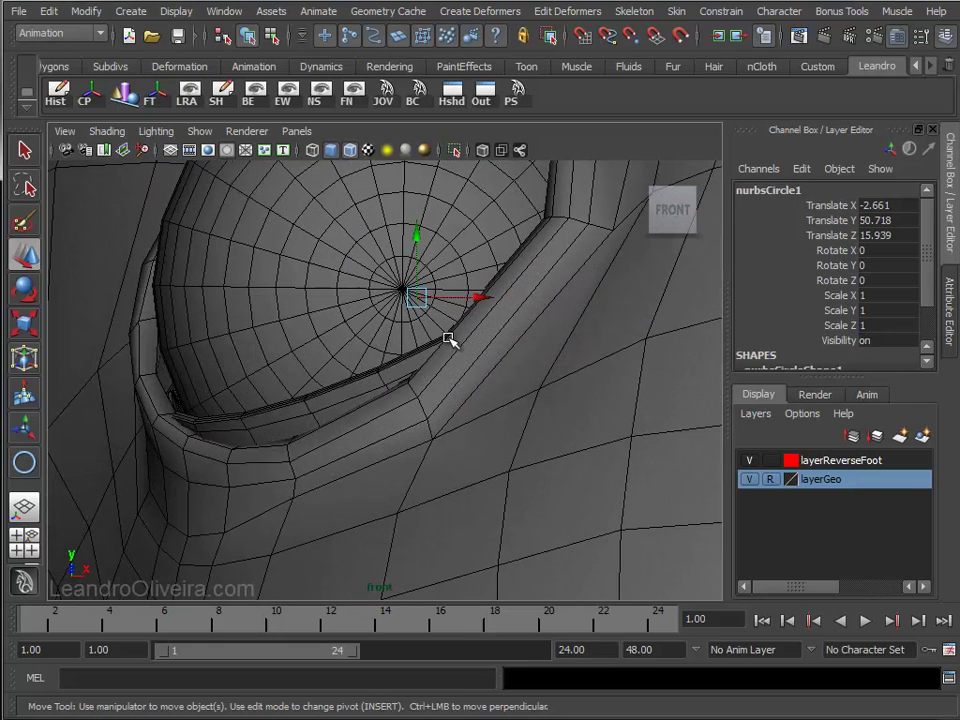
pyautogui.moveTo(420, 298); pyautogui.dragTo(413, 302)
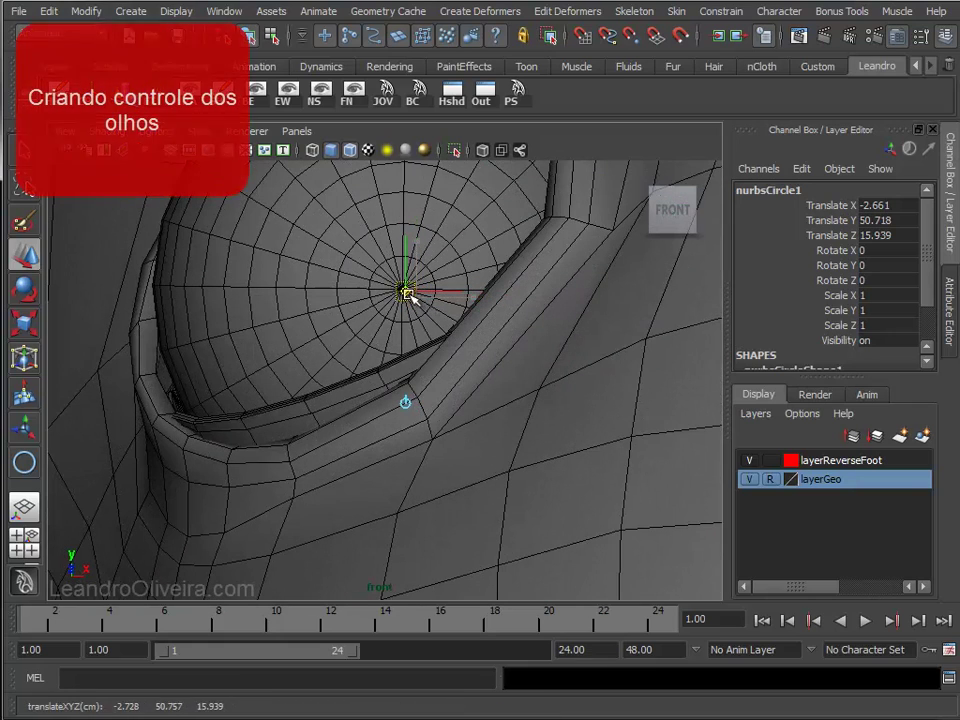
pyautogui.hotkey('ctrl', 'z')
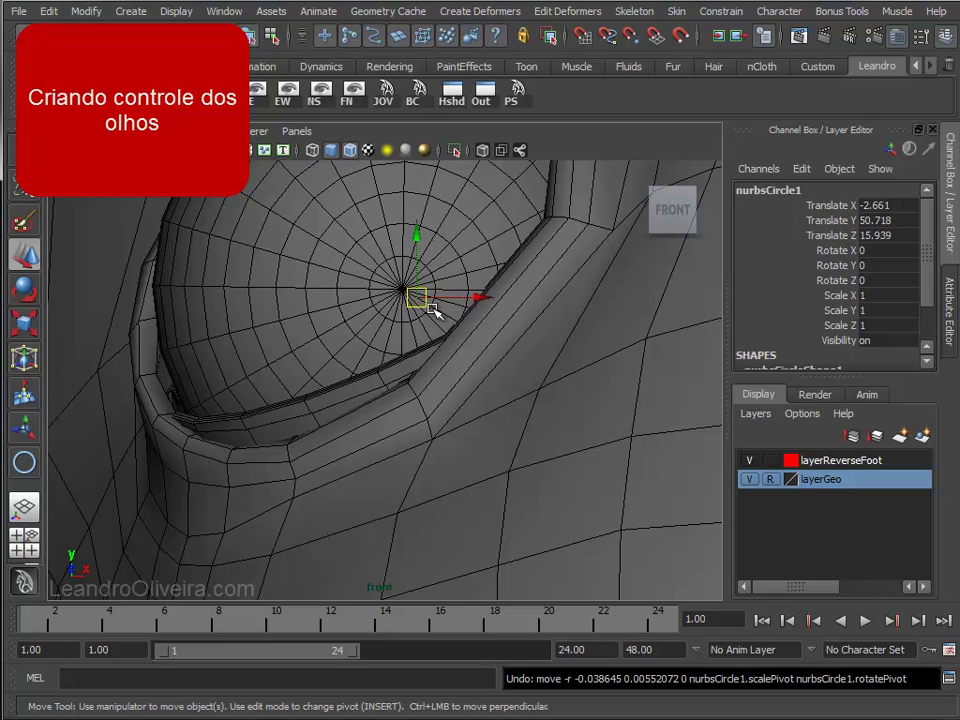
pyautogui.moveTo(420, 300); pyautogui.dragTo(402, 290)
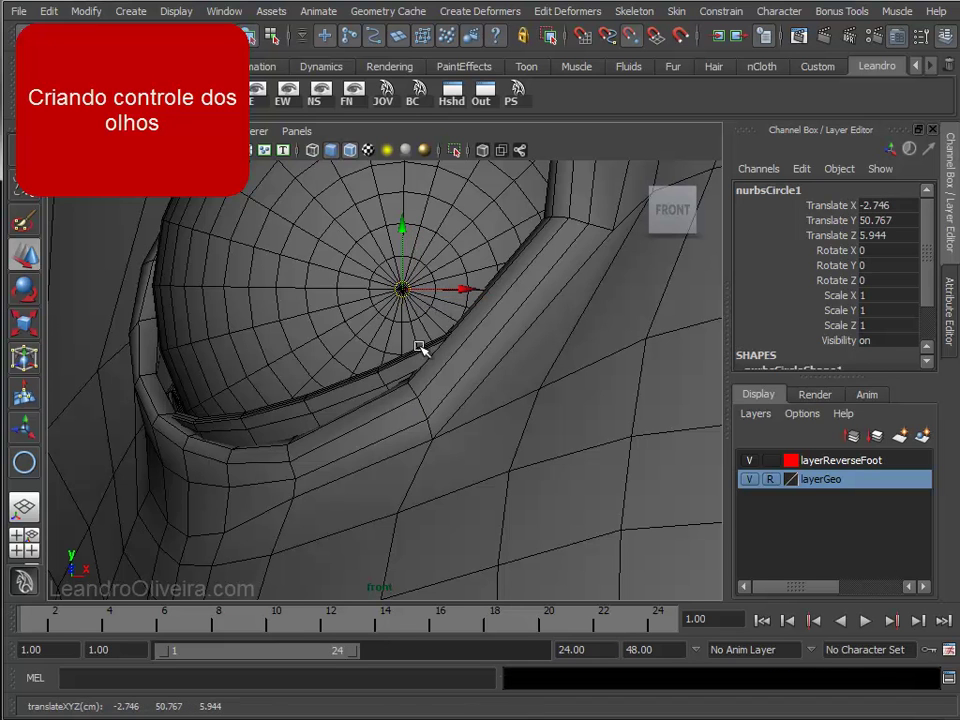
# - Move the circle back out to -2.746, 50.767, 17.958 and scale it to 0.536
pyautogui.scroll(-3, 520, 343)
pyautogui.scroll(-5, 443, 334)
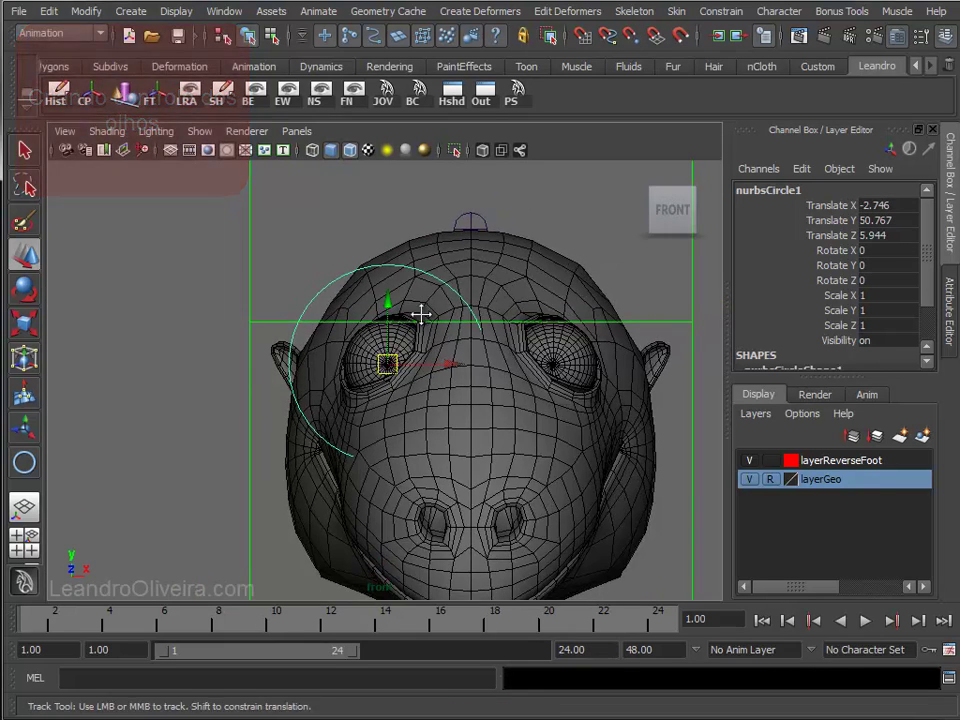
pyautogui.keyDown('alt'); pyautogui.moveTo(420, 314); pyautogui.dragTo(412, 314, button='middle'); pyautogui.keyUp('alt')
pyautogui.press('space')
pyautogui.moveTo(450, 290); pyautogui.dragTo(452, 262)
pyautogui.moveTo(258, 328)
pyautogui.mouseDown()
pyautogui.moveTo(124, 364)
pyautogui.moveTo(77, 388)
pyautogui.mouseUp()
pyautogui.press('space')
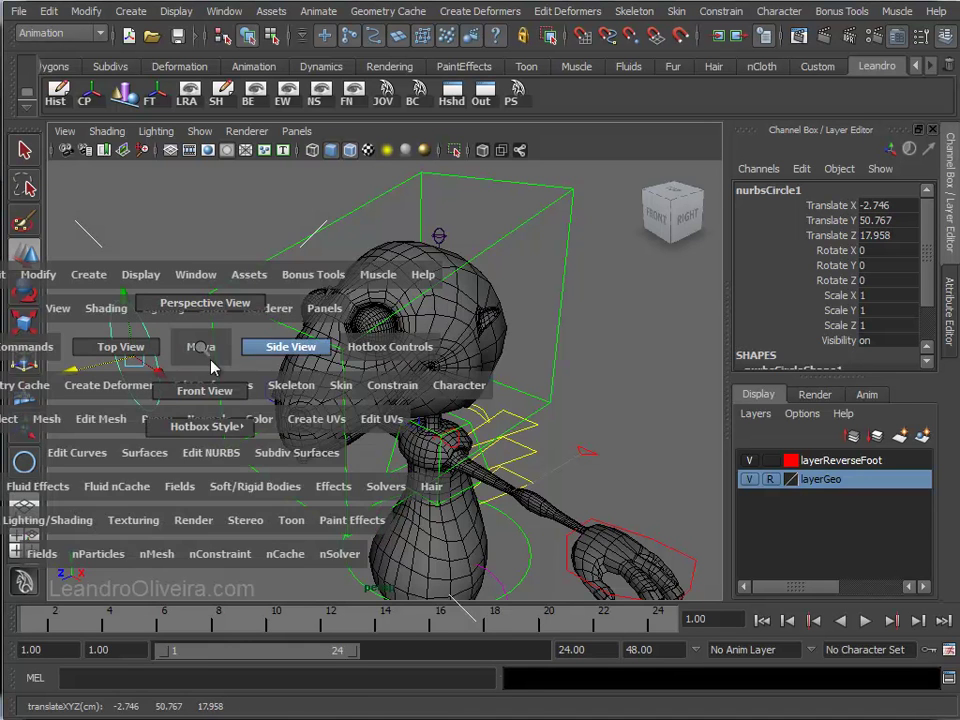
pyautogui.moveTo(212, 368); pyautogui.dragTo(205, 390)
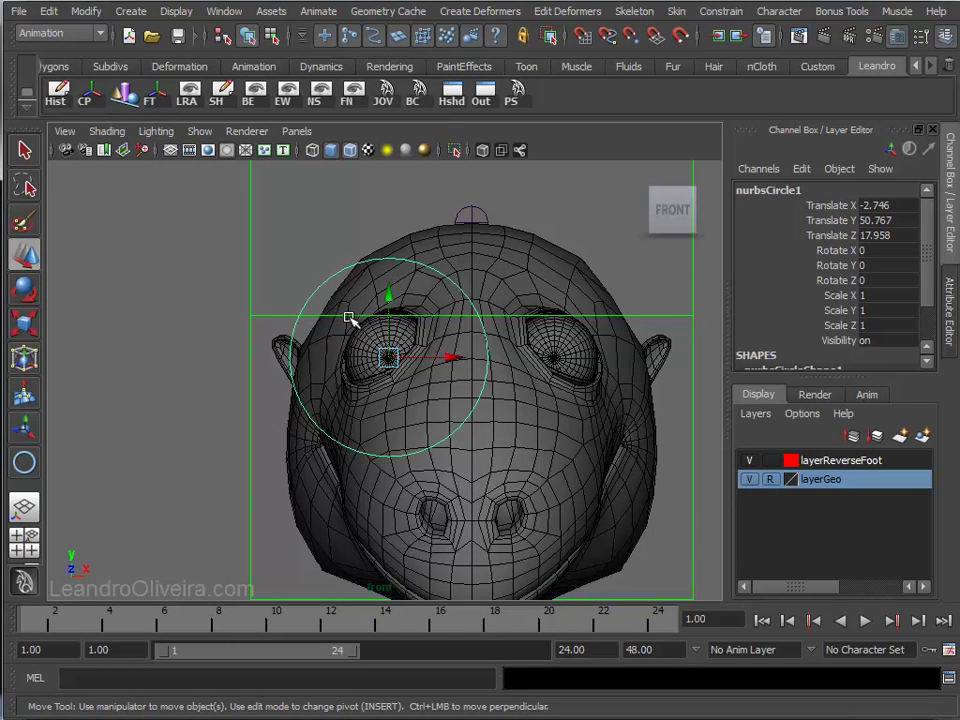
pyautogui.press('r')
pyautogui.moveTo(390, 355); pyautogui.dragTo(318, 373)
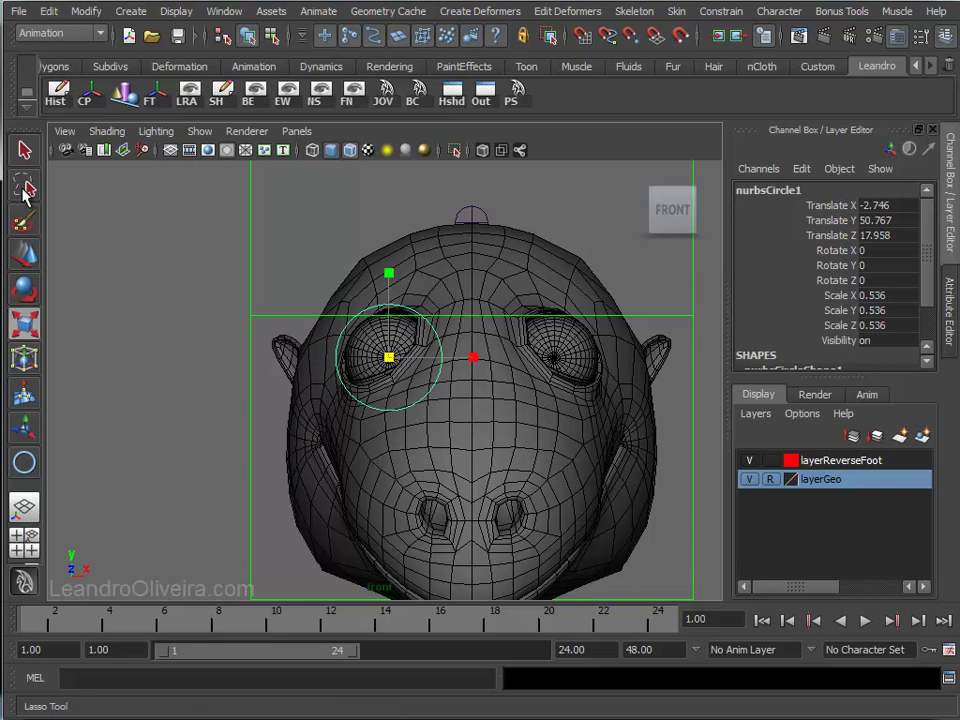
# - Duplicate the eye circle and move the copy toward the other eye
pyautogui.press('q')
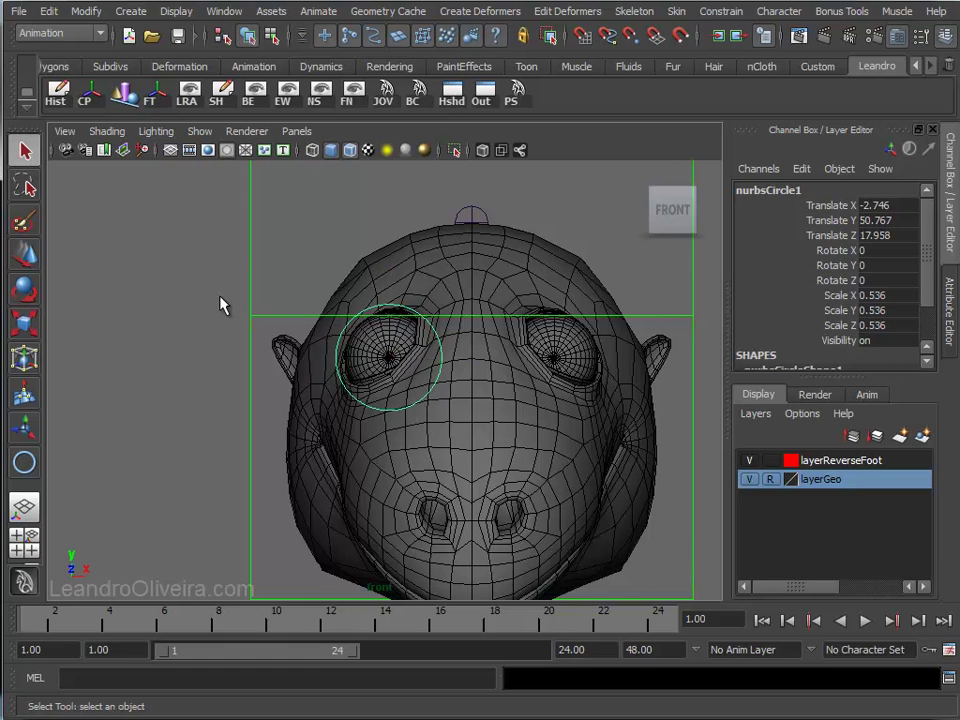
pyautogui.click(47, 11)
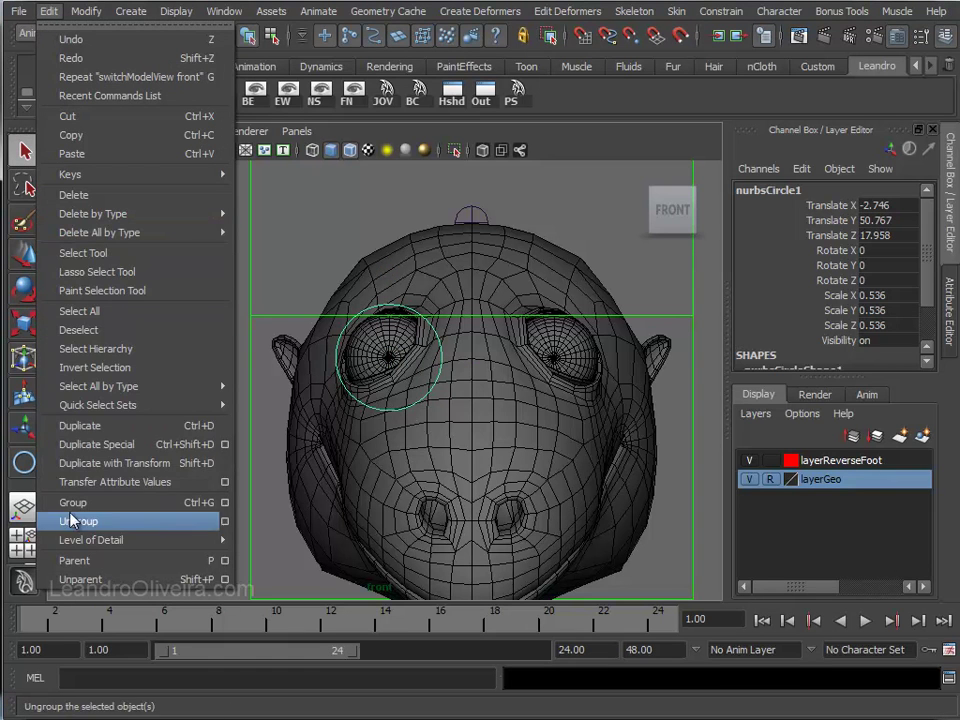
pyautogui.click(73, 428)
pyautogui.press('w')
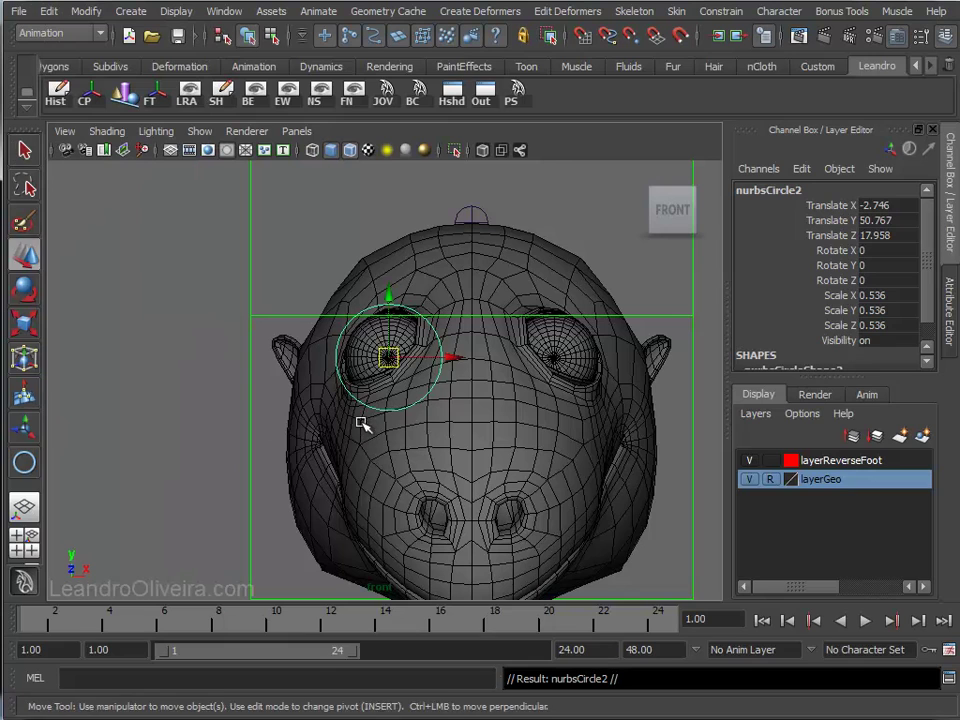
pyautogui.moveTo(450, 362); pyautogui.dragTo(516, 362)
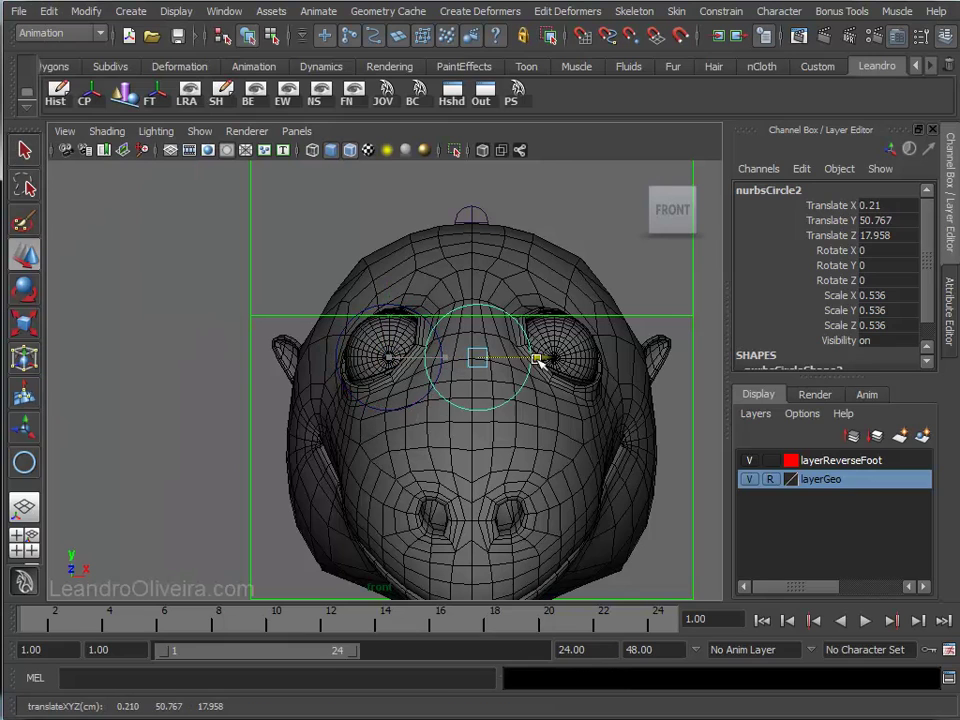
pyautogui.moveTo(516, 364)
pyautogui.keyDown('alt'); pyautogui.mouseDown(button='right')
pyautogui.moveTo(609, 383)
pyautogui.moveTo(540, 463)
pyautogui.moveTo(660, 458)
pyautogui.mouseUp(button='right'); pyautogui.keyUp('alt')
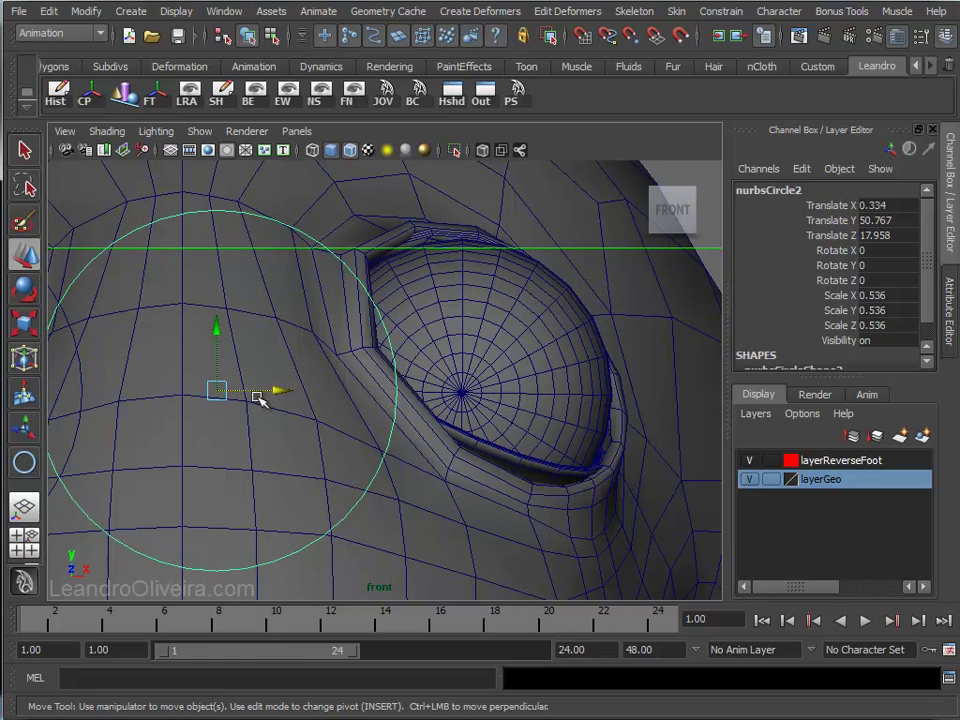
# - Snap nurbsCircle2 onto the other eye's centre at 2.734, 50.767, 17.958
pyautogui.press('Insert')
pyautogui.press('Insert')
pyautogui.press('d')
pyautogui.press('v')
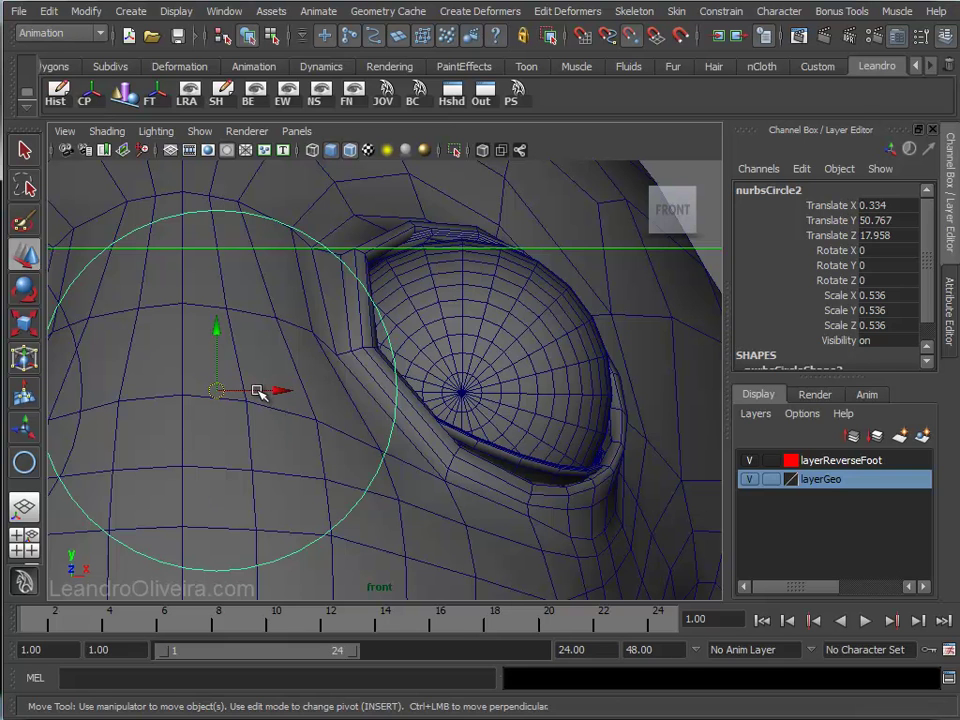
pyautogui.moveTo(262, 391); pyautogui.dragTo(464, 395)
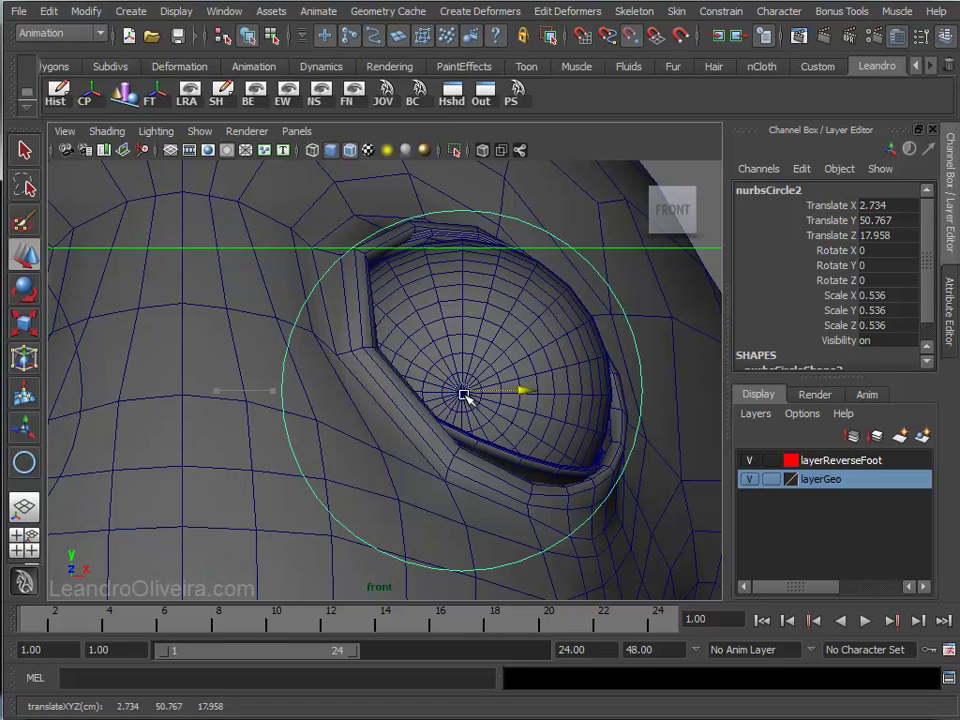
pyautogui.moveTo(460, 400); pyautogui.dragTo(461, 405)
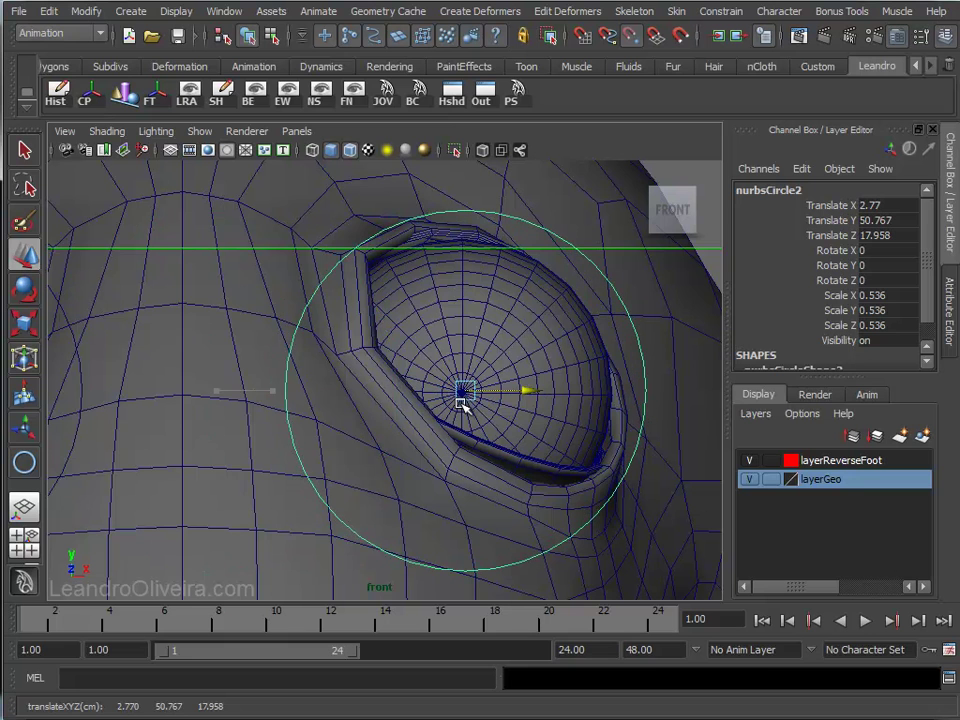
pyautogui.hotkey('ctrl', 'z')
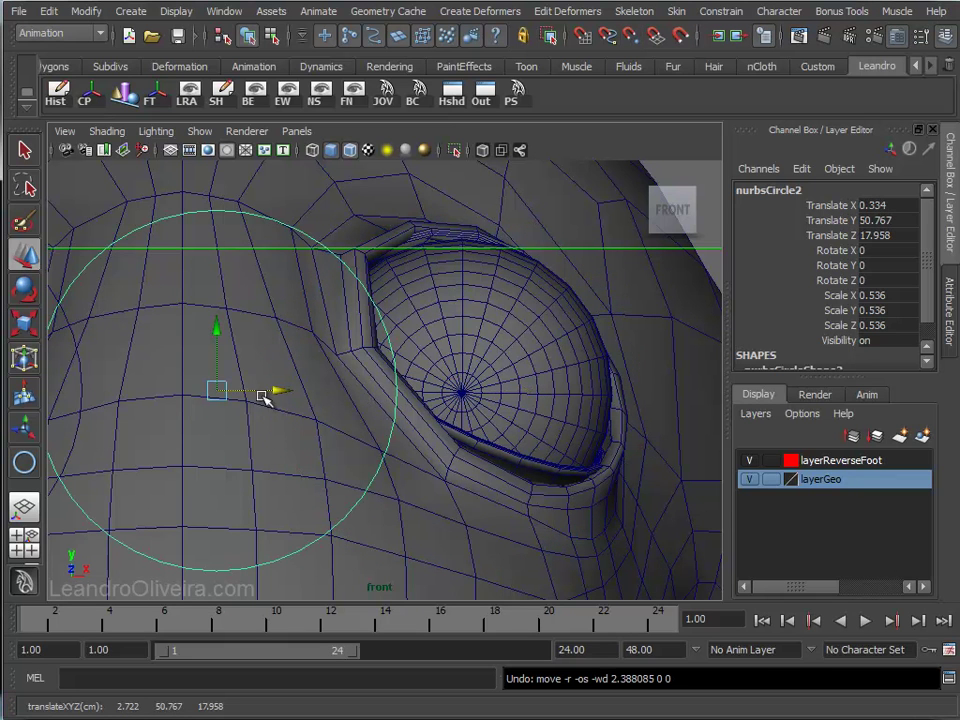
pyautogui.moveTo(249, 392); pyautogui.dragTo(462, 394)
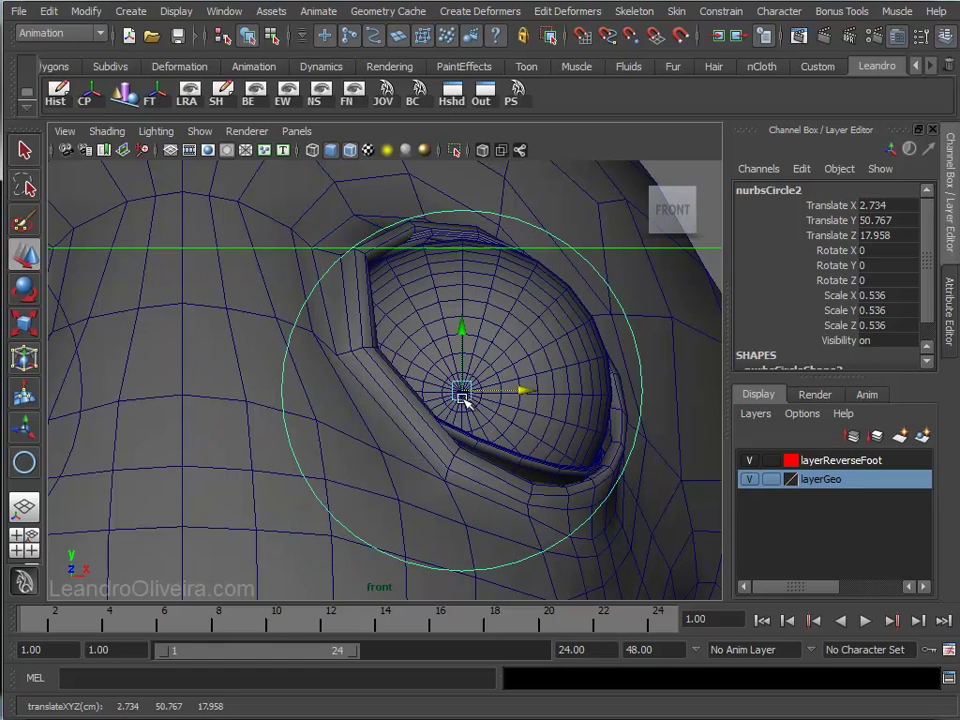
pyautogui.scroll(-5, 462, 398)
pyautogui.press('space')
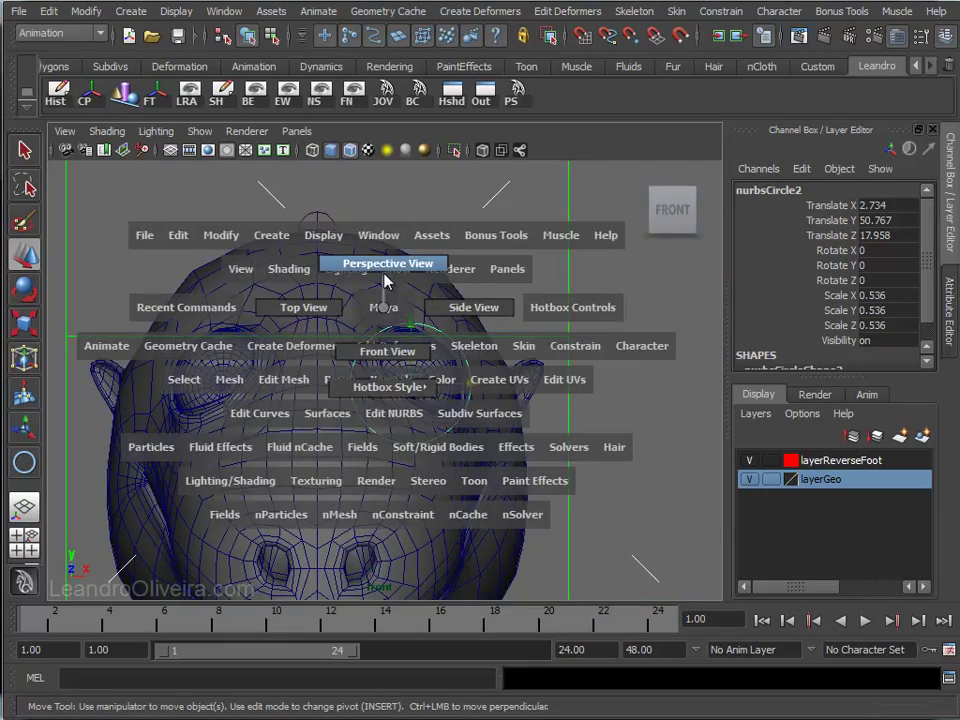
# - Switch the viewport to the front view of the character
pyautogui.click(386, 281)
pyautogui.moveTo(424, 321)
pyautogui.keyDown('alt'); pyautogui.mouseDown()
pyautogui.moveTo(381, 328)
pyautogui.moveTo(484, 326)
pyautogui.moveTo(501, 306)
pyautogui.moveTo(480, 328)
pyautogui.mouseUp(); pyautogui.keyUp('alt')
pyautogui.keyDown('alt'); pyautogui.moveTo(480, 328); pyautogui.dragTo(463, 383, button='right'); pyautogui.keyUp('alt')
pyautogui.moveTo(463, 383)
pyautogui.keyDown('alt'); pyautogui.mouseDown()
pyautogui.moveTo(418, 388)
pyautogui.moveTo(452, 369)
pyautogui.moveTo(454, 354)
pyautogui.mouseUp(); pyautogui.keyUp('alt')
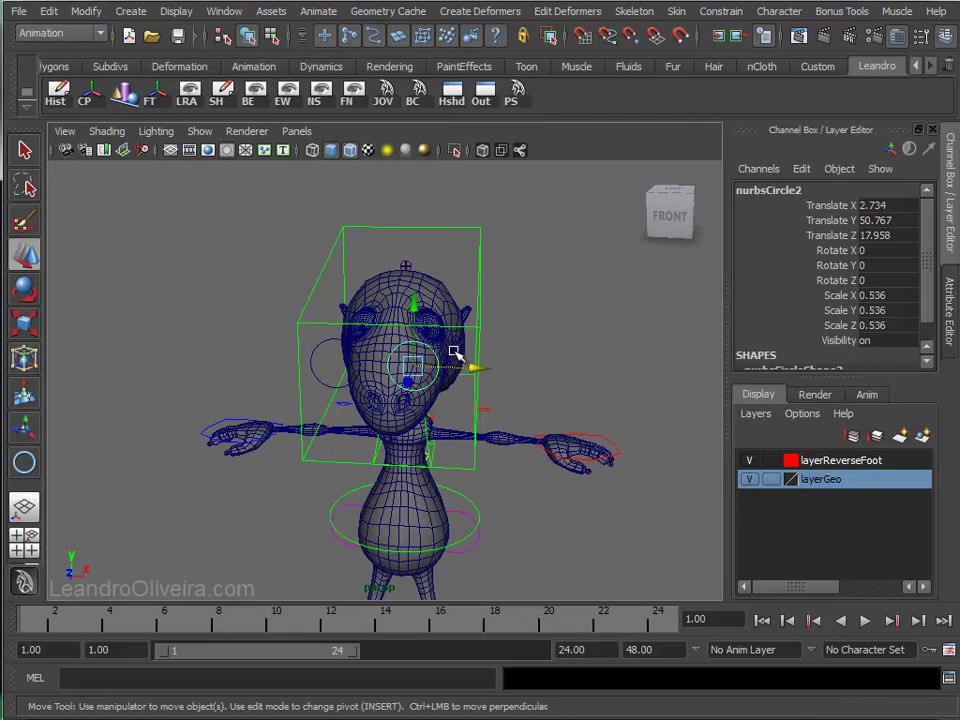
pyautogui.click(555, 338)
pyautogui.press('space')
pyautogui.moveTo(555, 340)
pyautogui.mouseDown()
pyautogui.moveTo(552, 379)
pyautogui.moveTo(546, 368)
pyautogui.mouseUp()
pyautogui.moveTo(546, 368)
pyautogui.keyDown('alt'); pyautogui.mouseDown(button='right')
pyautogui.moveTo(596, 368)
pyautogui.moveTo(553, 396)
pyautogui.moveTo(355, 318)
pyautogui.mouseUp(button='right'); pyautogui.keyUp('alt')
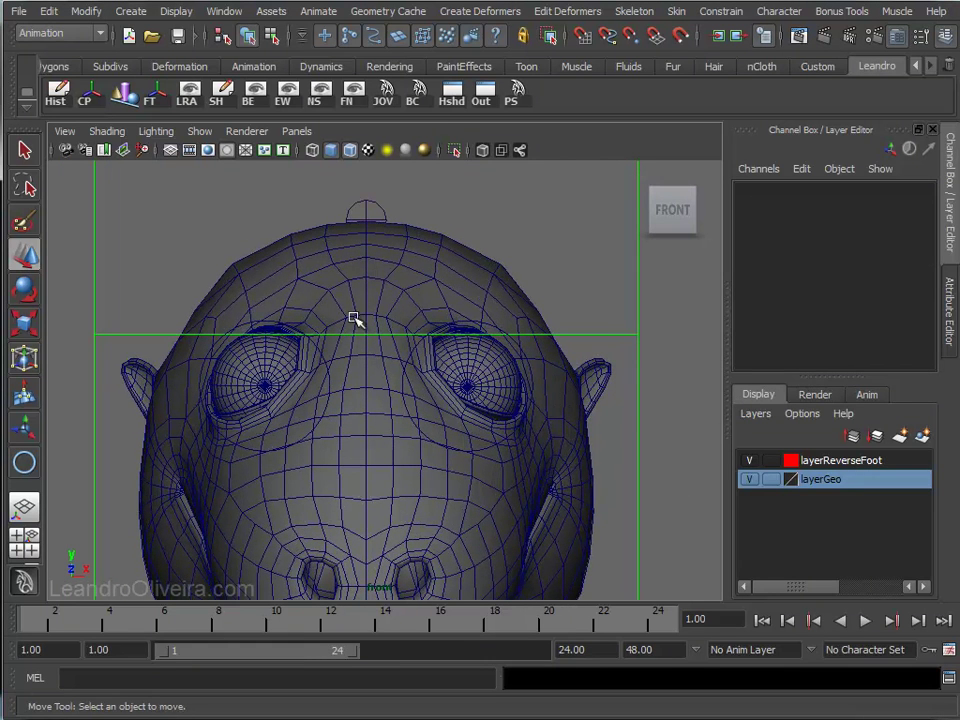
# - Duplicate nurbsCircle1, the left eye's circle, creating nurbsCircle3
pyautogui.click(331, 390)
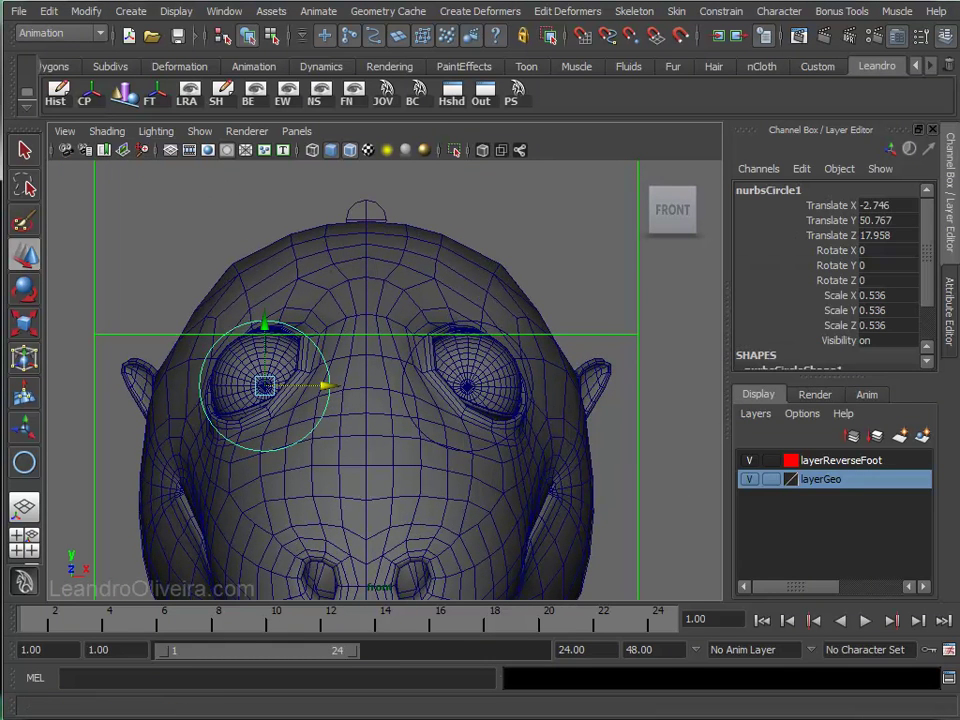
pyautogui.click(50, 14)
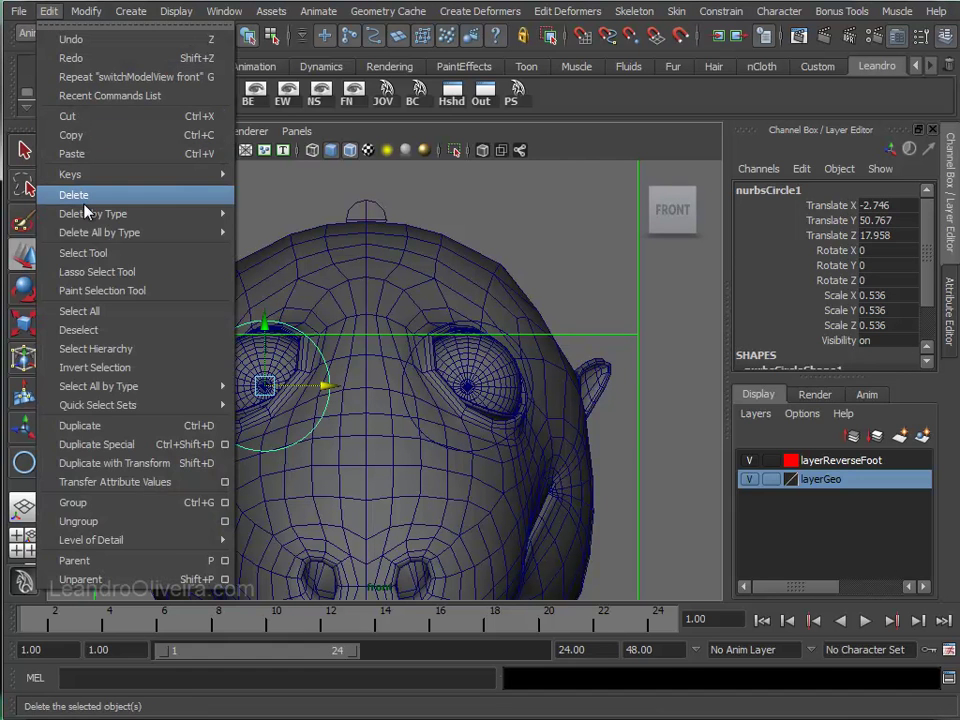
pyautogui.click(81, 425)
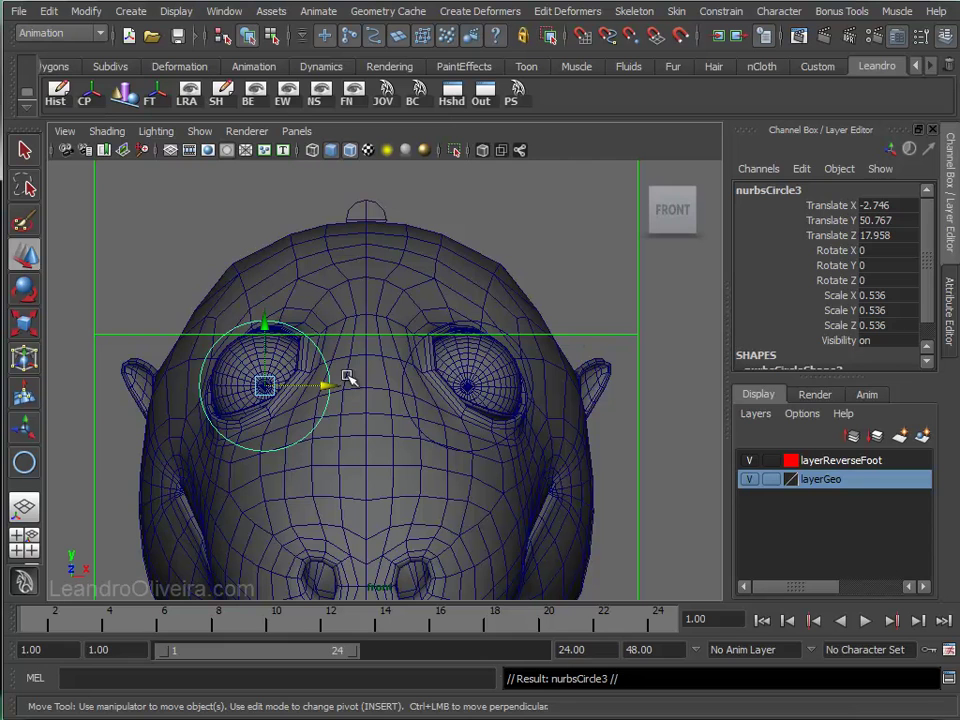
# - Centre the copied circle at Translate X 0 and set layerGeo to reference
pyautogui.moveTo(322, 385); pyautogui.dragTo(405, 390)
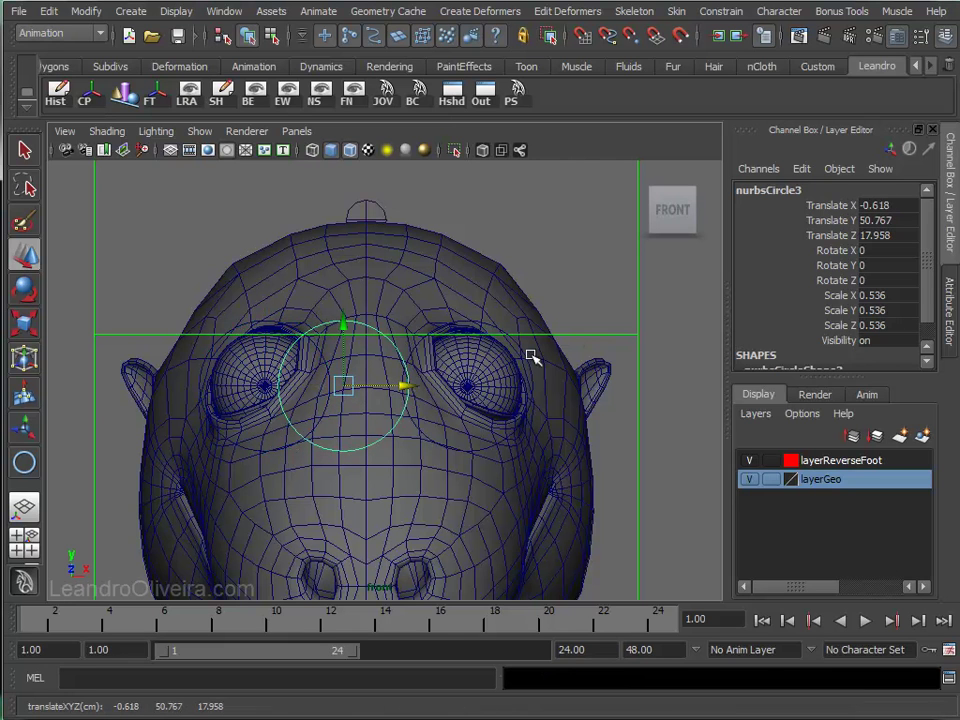
pyautogui.doubleClick(880, 205)
pyautogui.write('0')
pyautogui.press('Return')
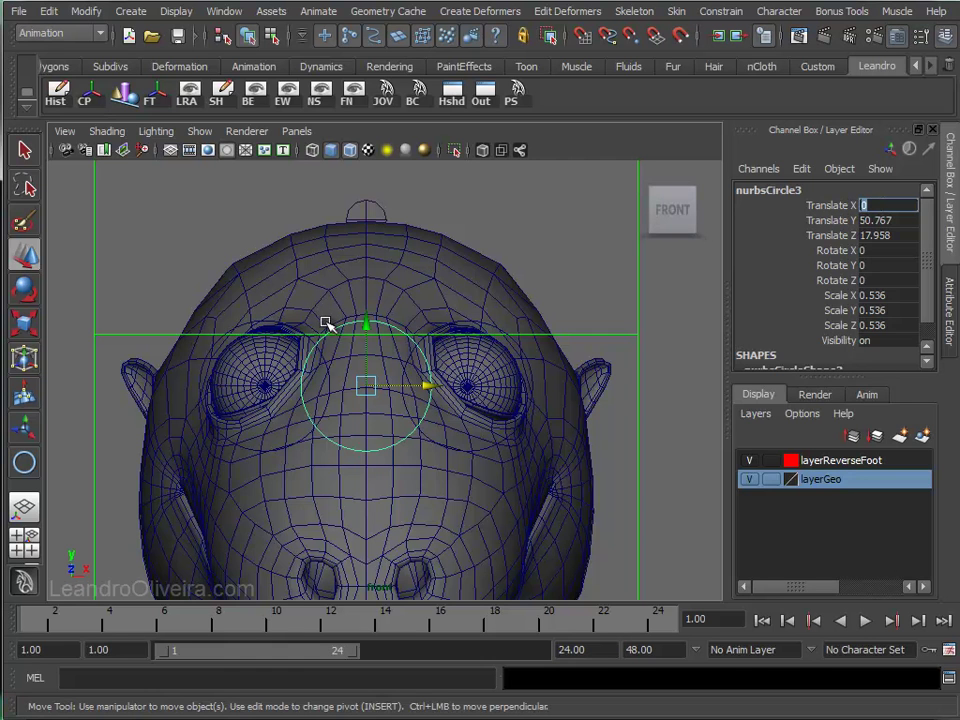
pyautogui.click(772, 479)
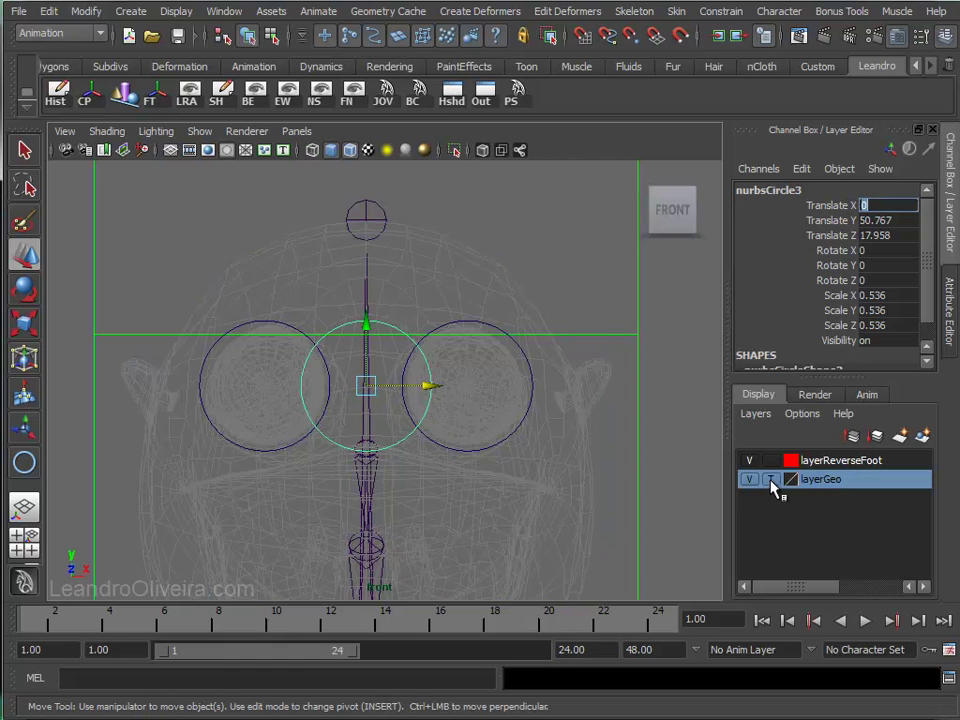
pyautogui.click(772, 479)
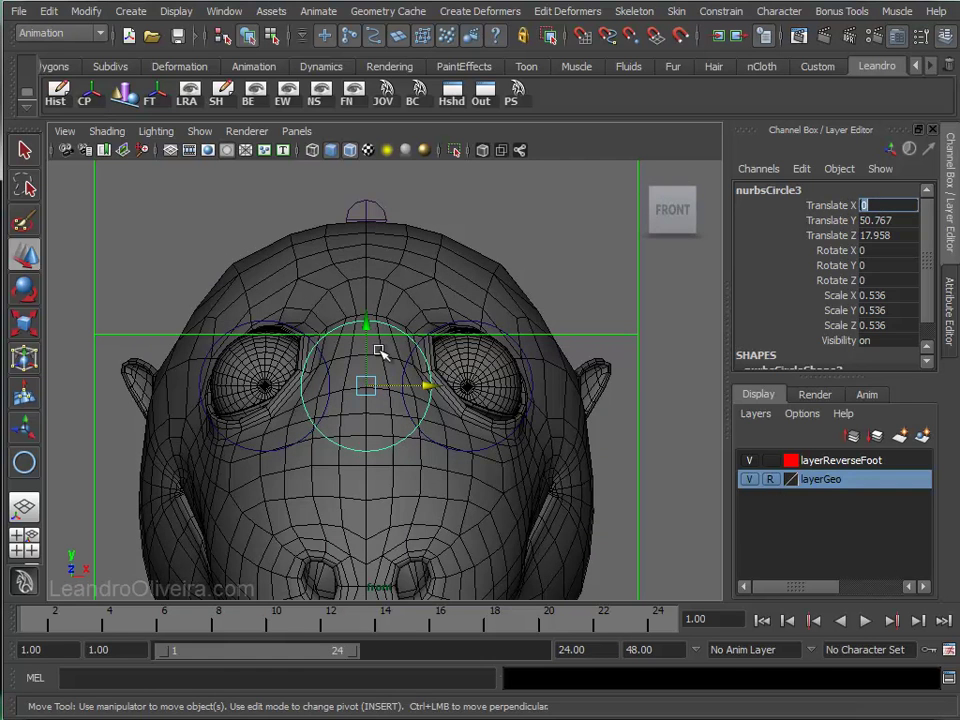
pyautogui.write('r')
pyautogui.press('Return')
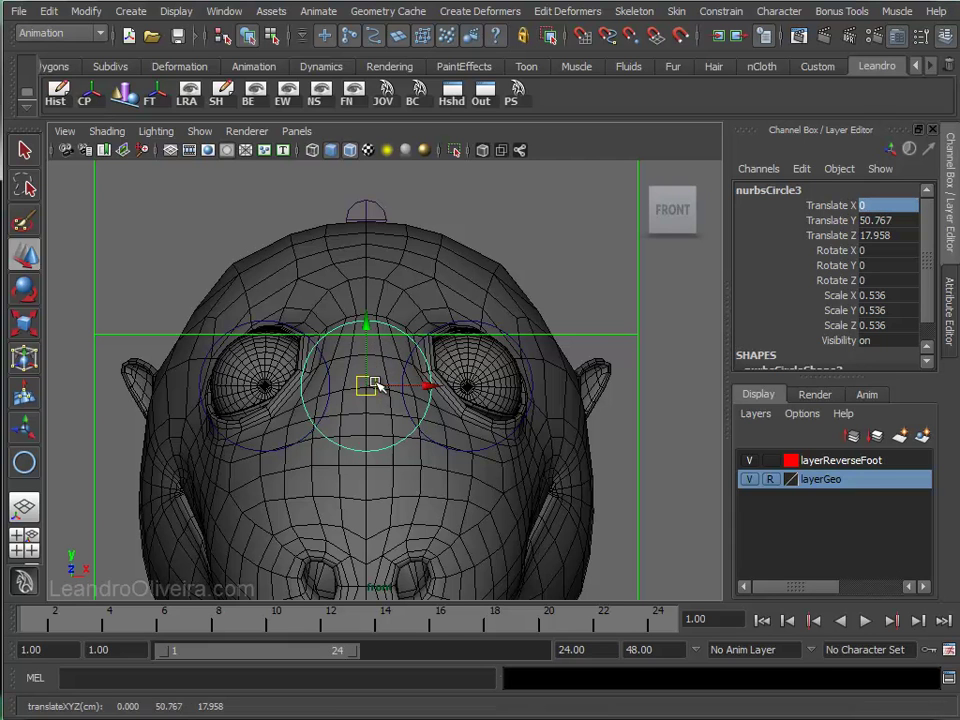
# - Scale the circle into an oval around both eyes, X 1.633 and Y 0.738
pyautogui.press('r')
pyautogui.moveTo(366, 387)
pyautogui.mouseDown()
pyautogui.moveTo(394, 377)
pyautogui.moveTo(455, 390)
pyautogui.moveTo(573, 392)
pyautogui.mouseUp()
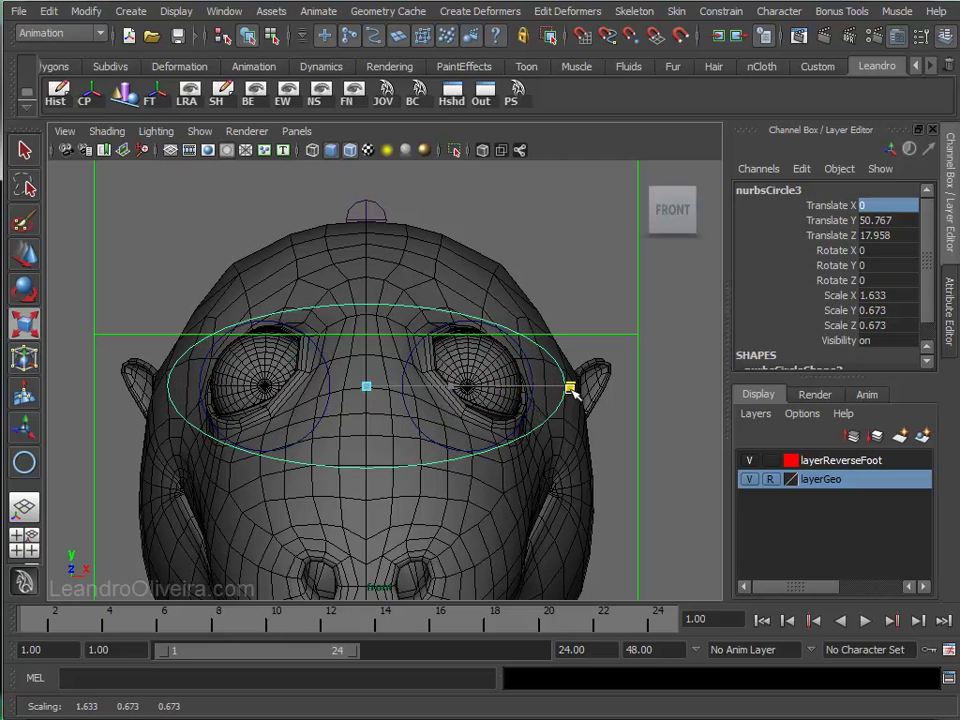
pyautogui.moveTo(366, 302); pyautogui.dragTo(367, 295)
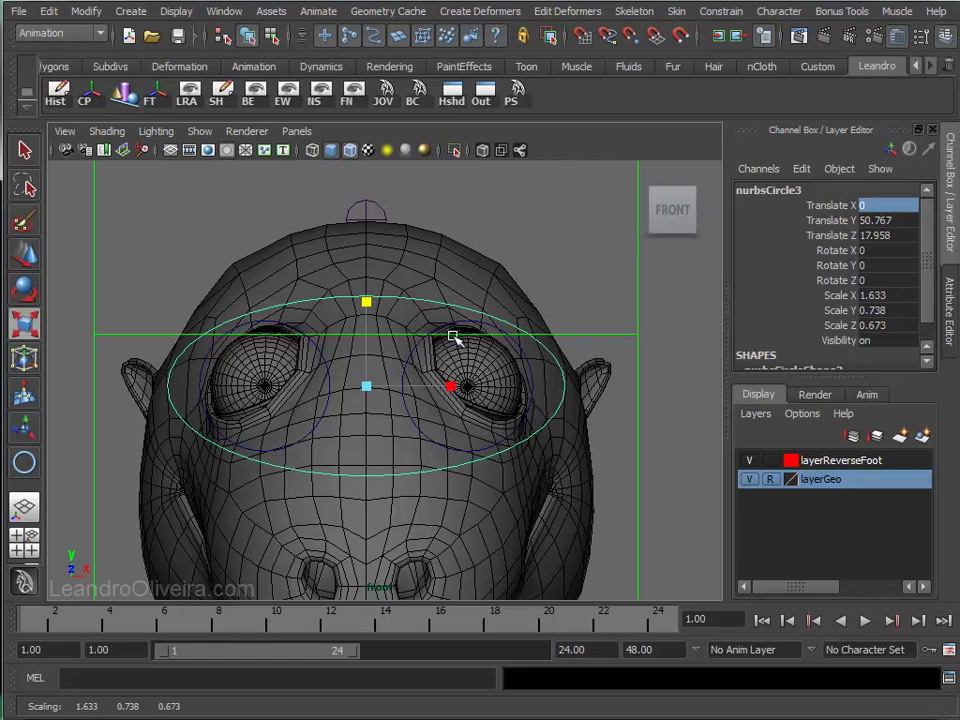
# - Deselect the oval and return to the perspective view
pyautogui.click(388, 188)
pyautogui.press('space')
pyautogui.click(377, 318)
pyautogui.keyDown('alt'); pyautogui.moveTo(377, 321); pyautogui.dragTo(306, 342); pyautogui.keyUp('alt')
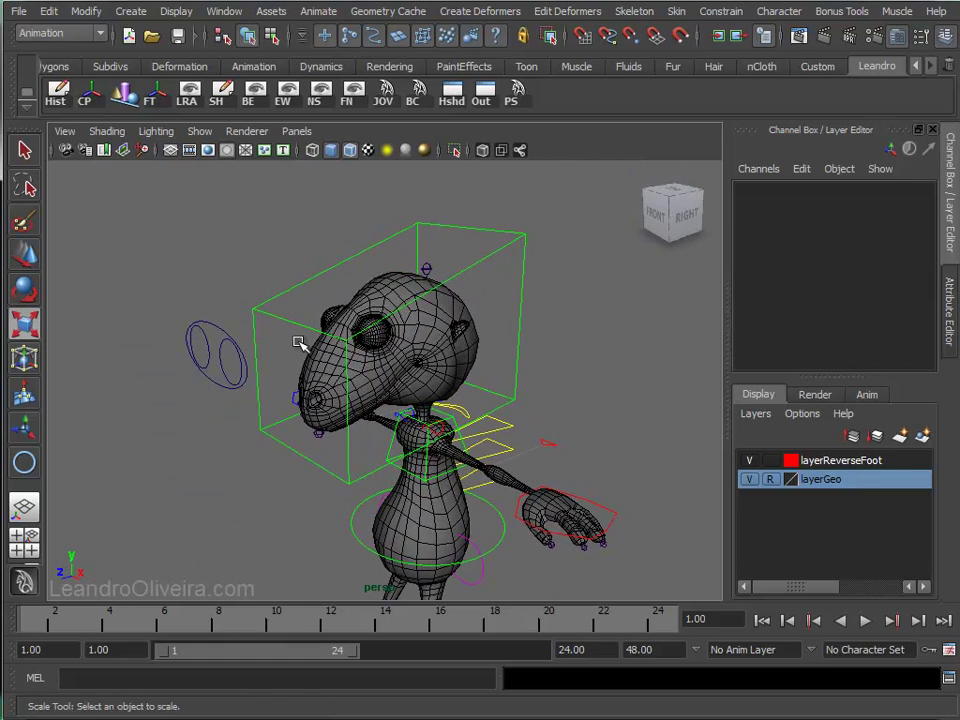
# - Rename the large oval around both eyes to ctrl_Eyes
pyautogui.scroll(3, 300, 343)
pyautogui.scroll(3, 311, 375)
pyautogui.scroll(2, 371, 369)
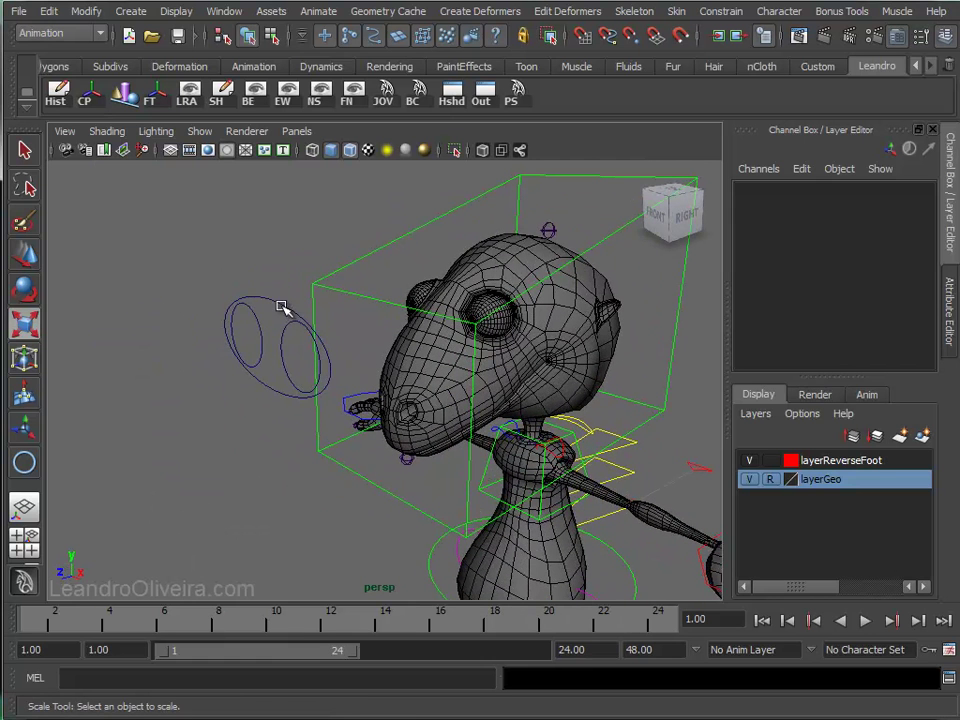
pyautogui.click(281, 305)
pyautogui.click(798, 190)
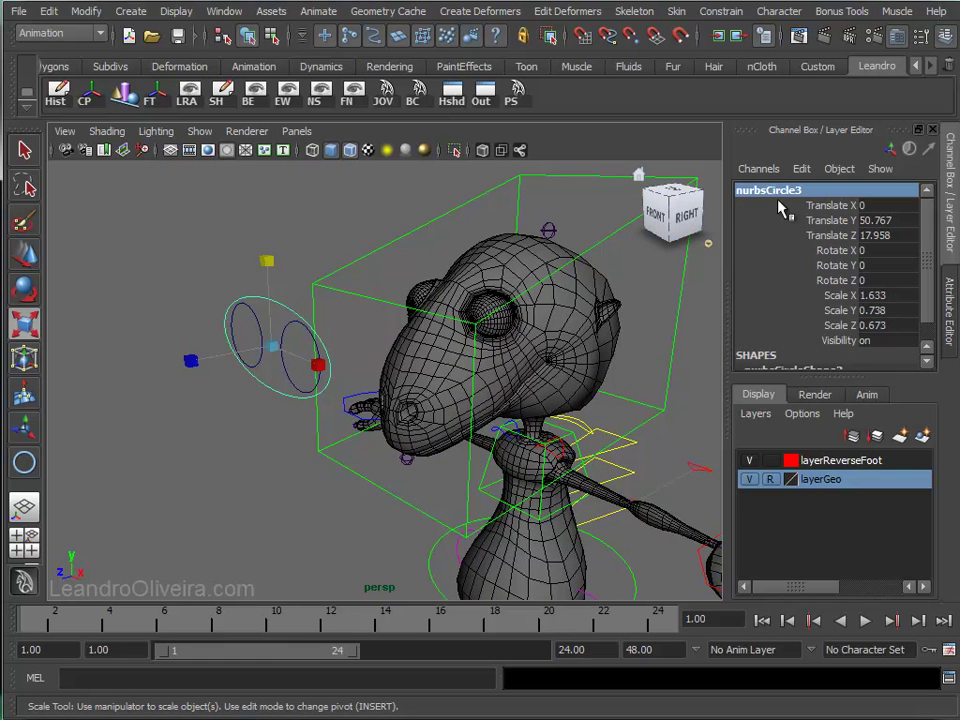
pyautogui.click(785, 192)
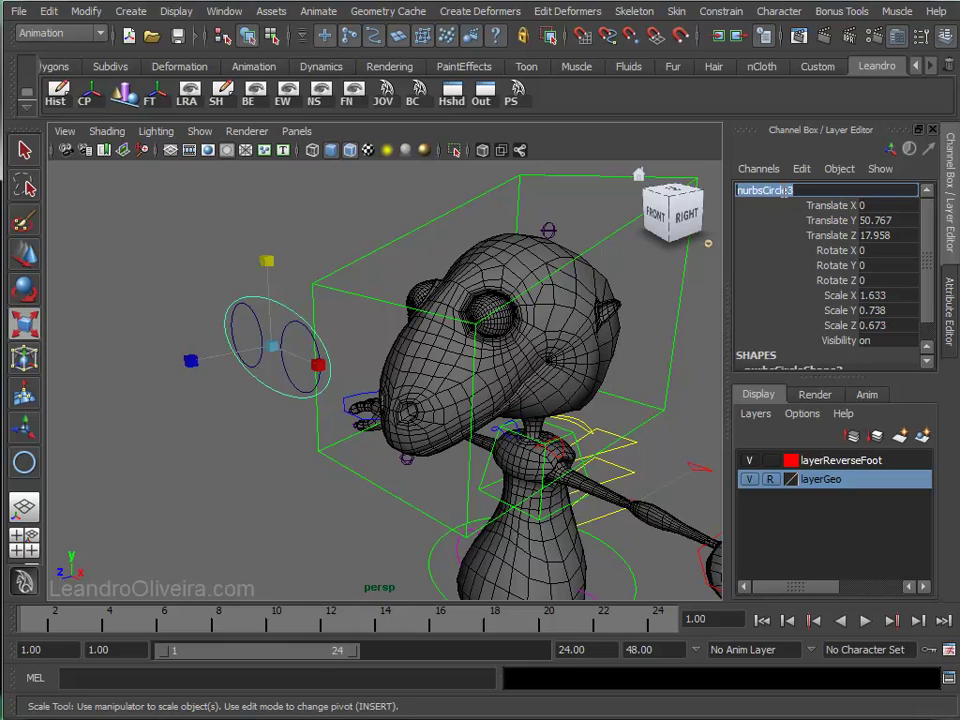
pyautogui.write('ctrl_Eyes')
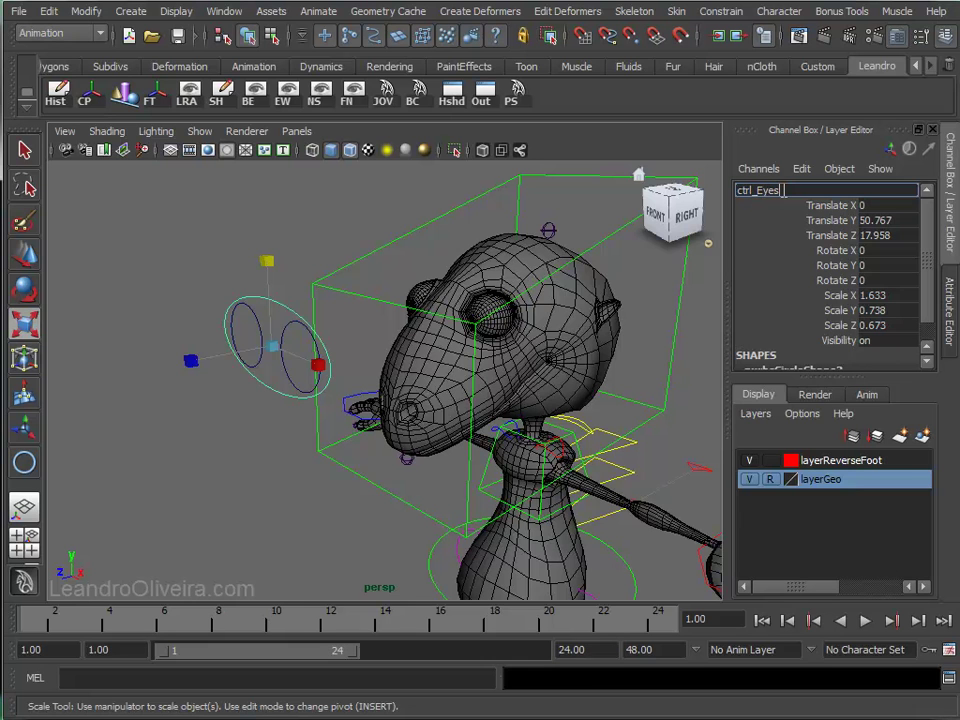
pyautogui.press('Return')
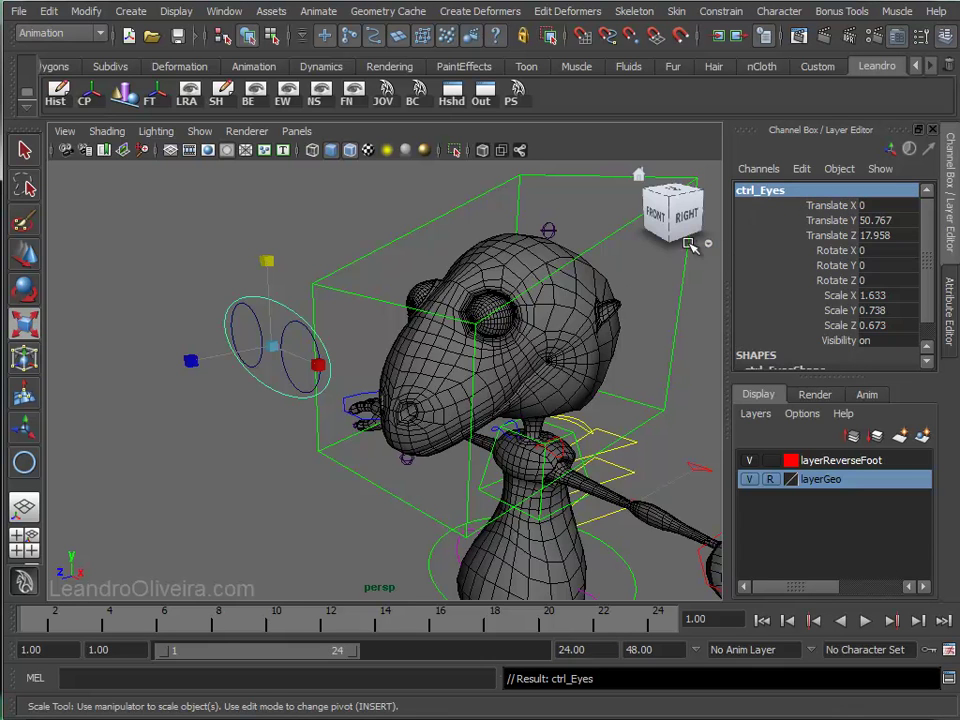
# - Select the left eye circle, nurbsCircle1, and start typing its new name
pyautogui.click(224, 250)
pyautogui.click(253, 309)
pyautogui.doubleClick(765, 190)
pyautogui.write('c')
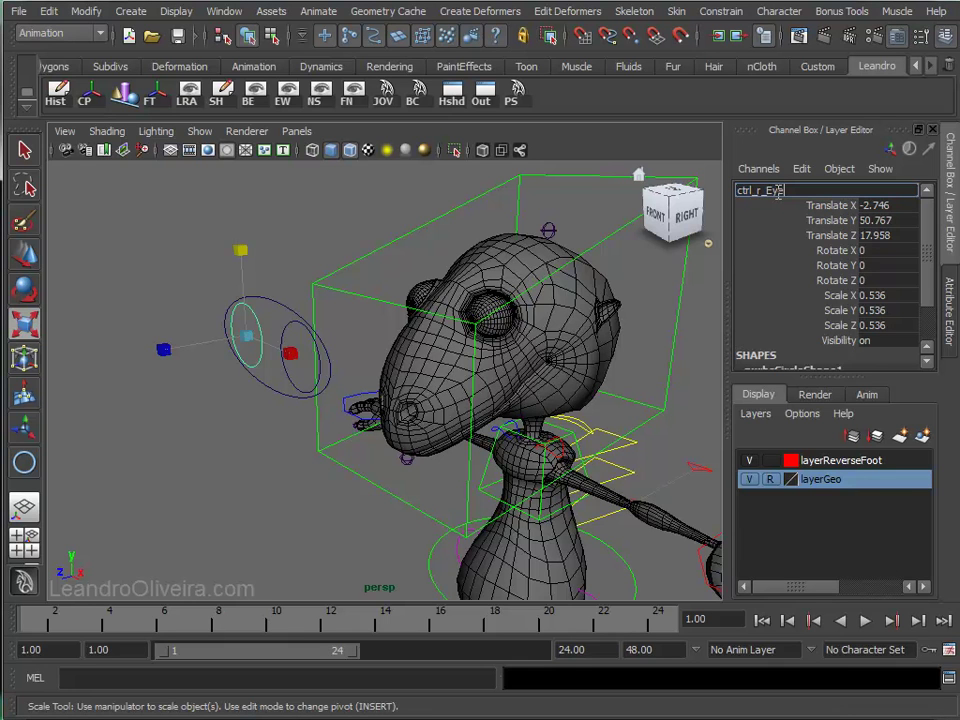
# - Rename the two eye circles in the Channel Box to ctrl_r_Eye and ctrl_l_Eye
pyautogui.press('Return')
pyautogui.click(777, 191)
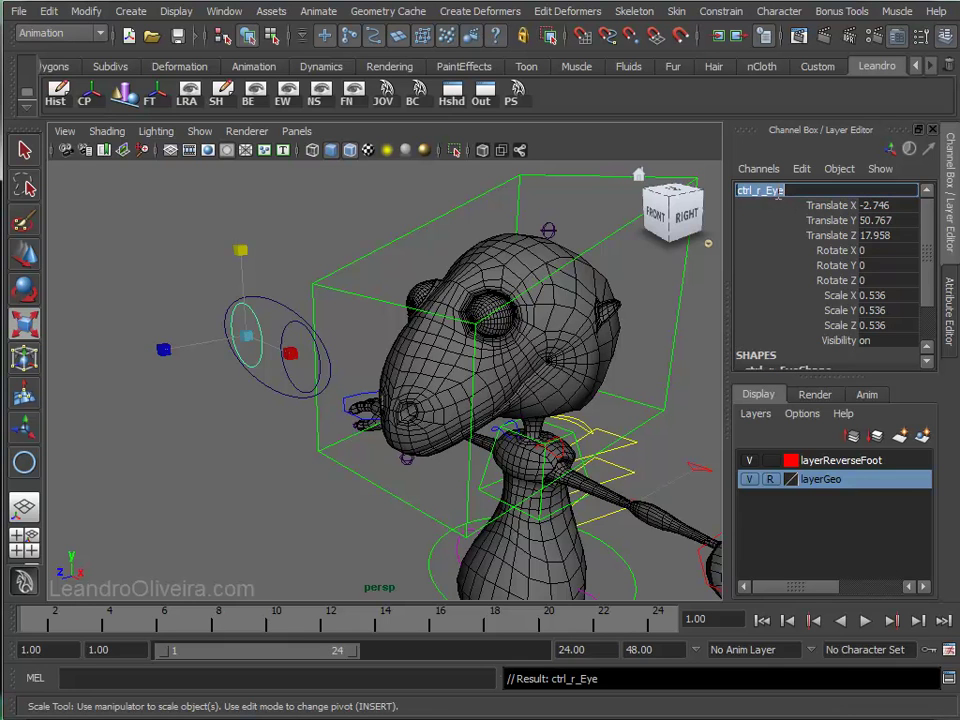
pyautogui.write('q')
pyautogui.click(289, 330)
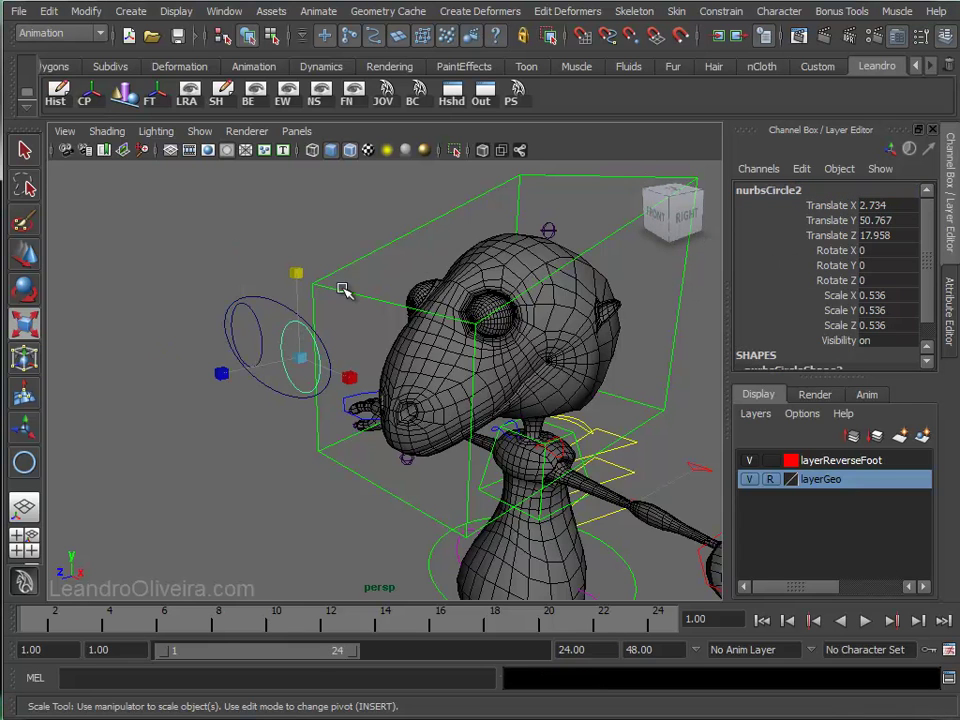
pyautogui.click(255, 316)
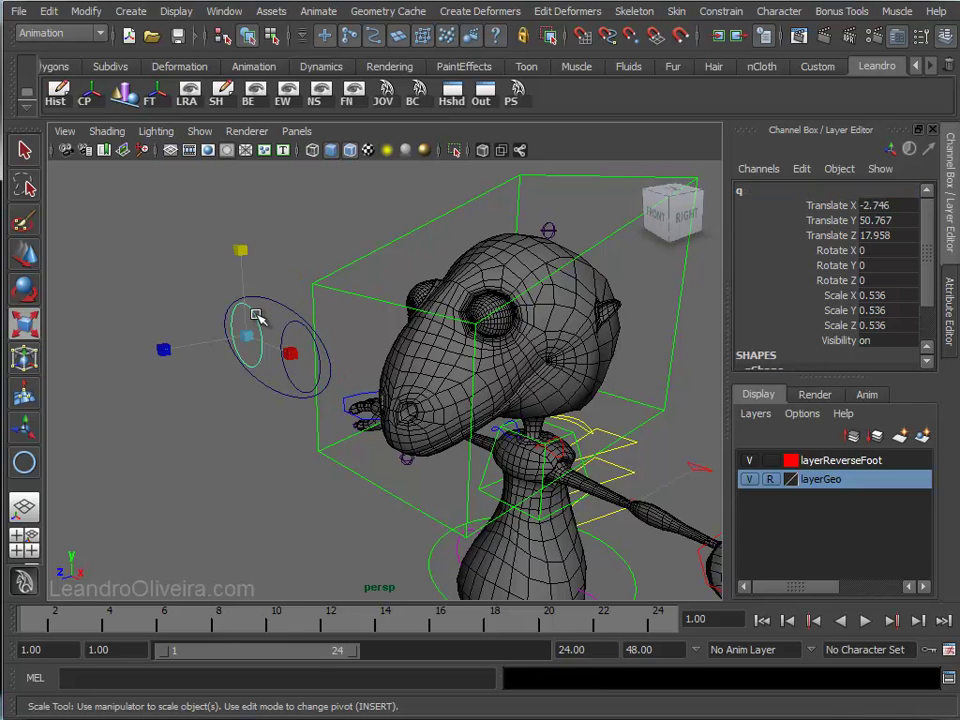
pyautogui.click(741, 190)
pyautogui.press('Return')
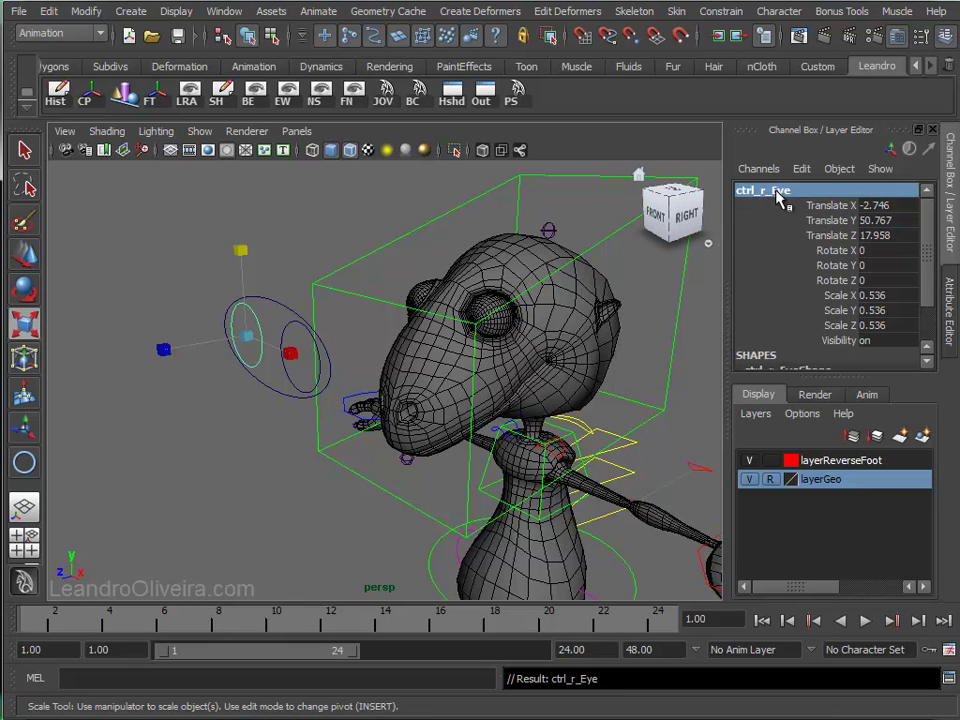
pyautogui.click(289, 339)
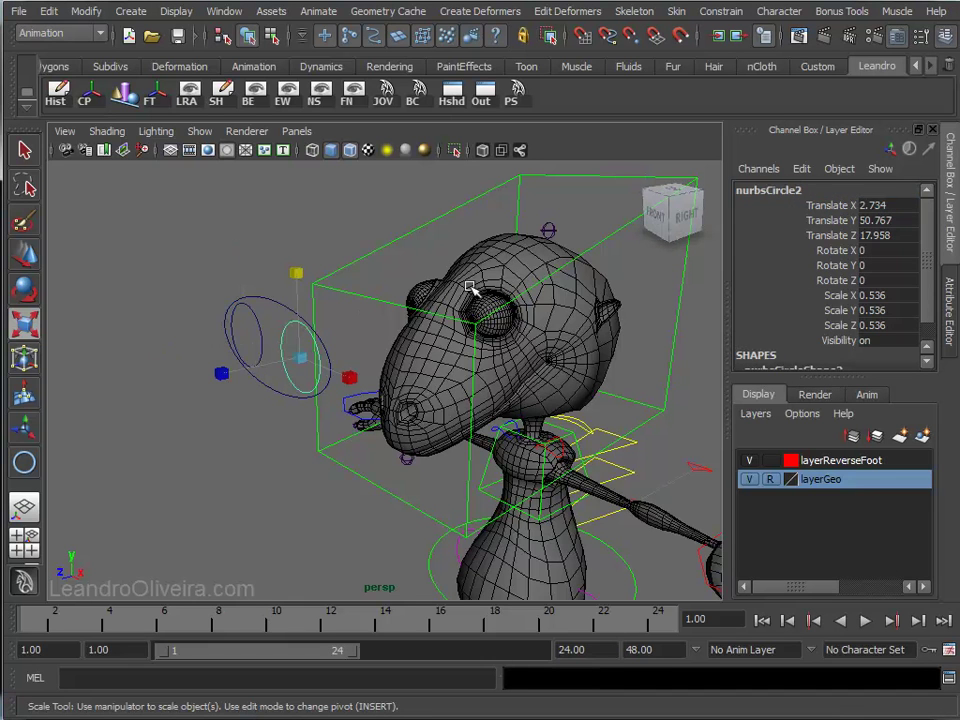
pyautogui.click(760, 190)
pyautogui.write('ctrl_r_Eye')
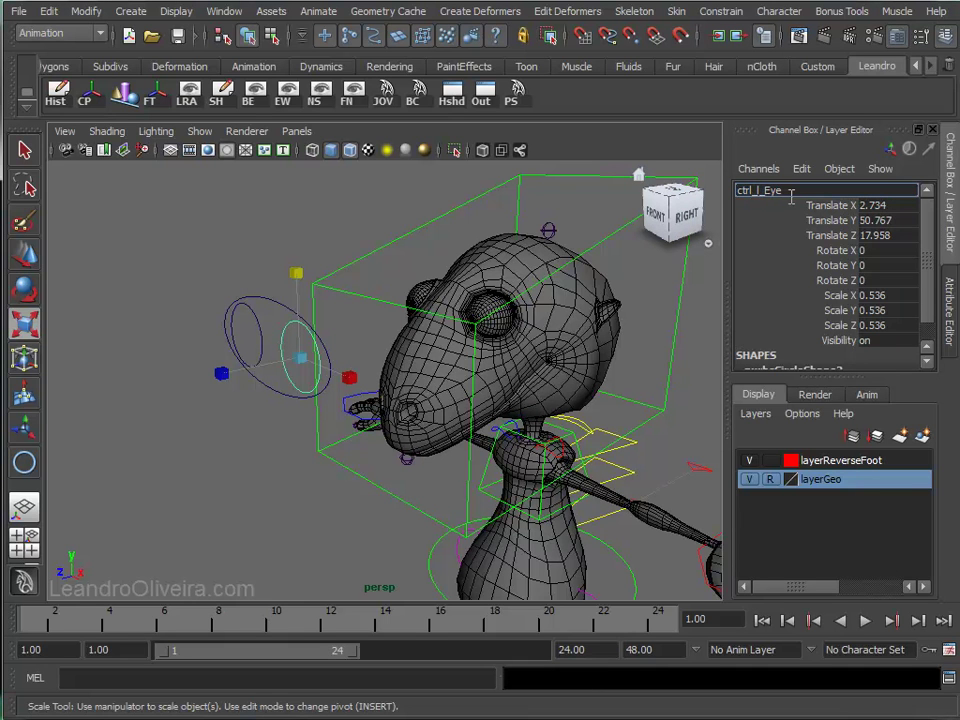
pyautogui.press('Return')
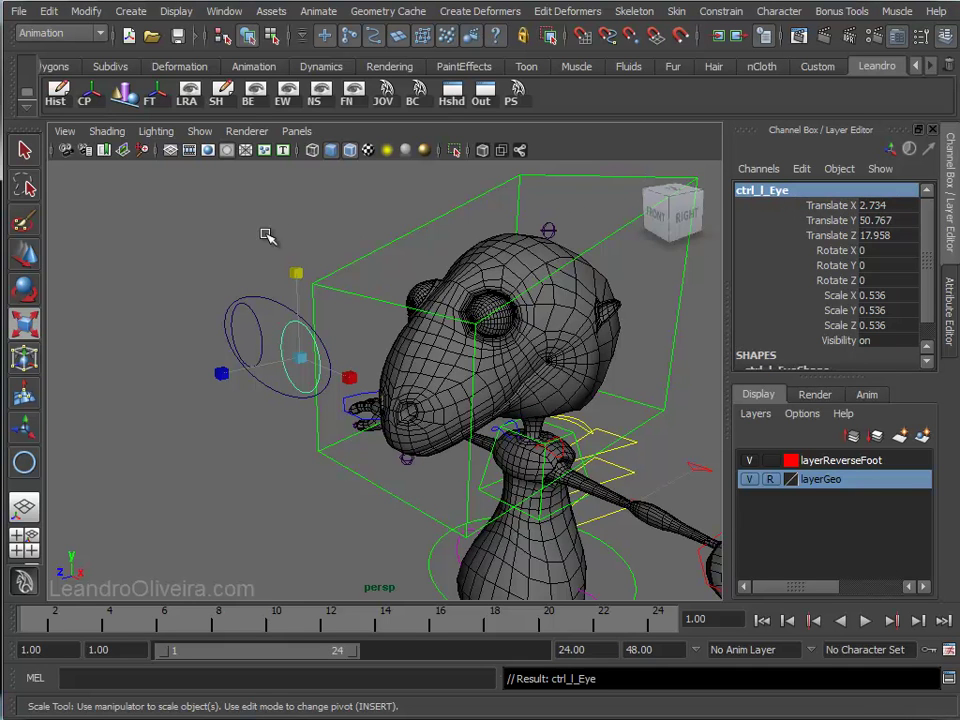
pyautogui.keyDown('shift'); pyautogui.click(253, 312); pyautogui.keyUp('shift')
# - Delete the eye controls' construction history and freeze their transformations
pyautogui.keyDown('shift'); pyautogui.click(268, 300); pyautogui.keyUp('shift')
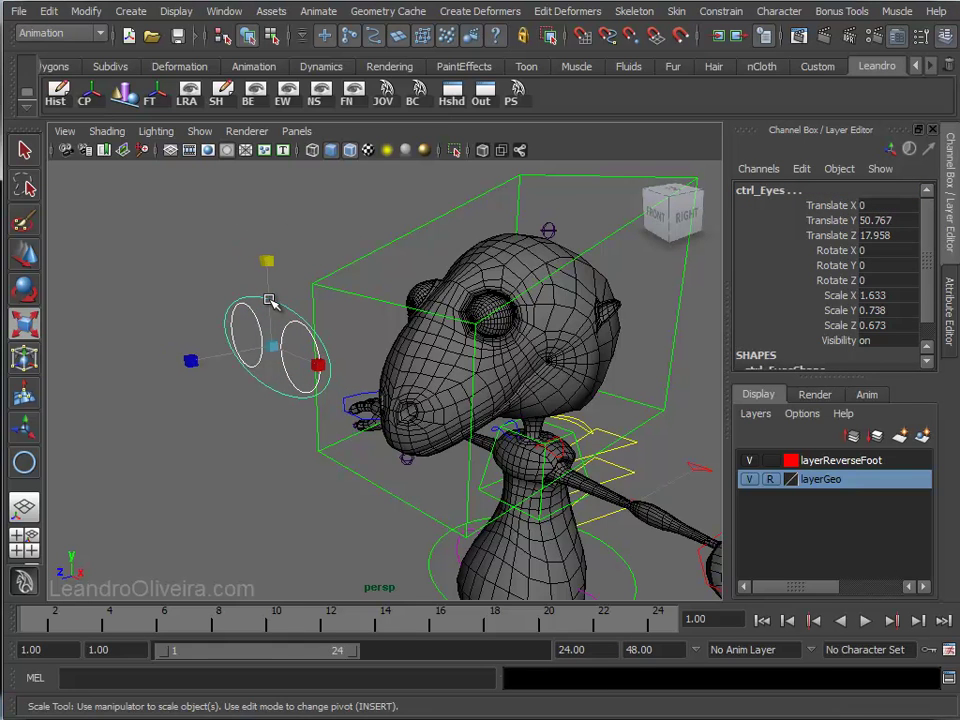
pyautogui.click(19, 12)
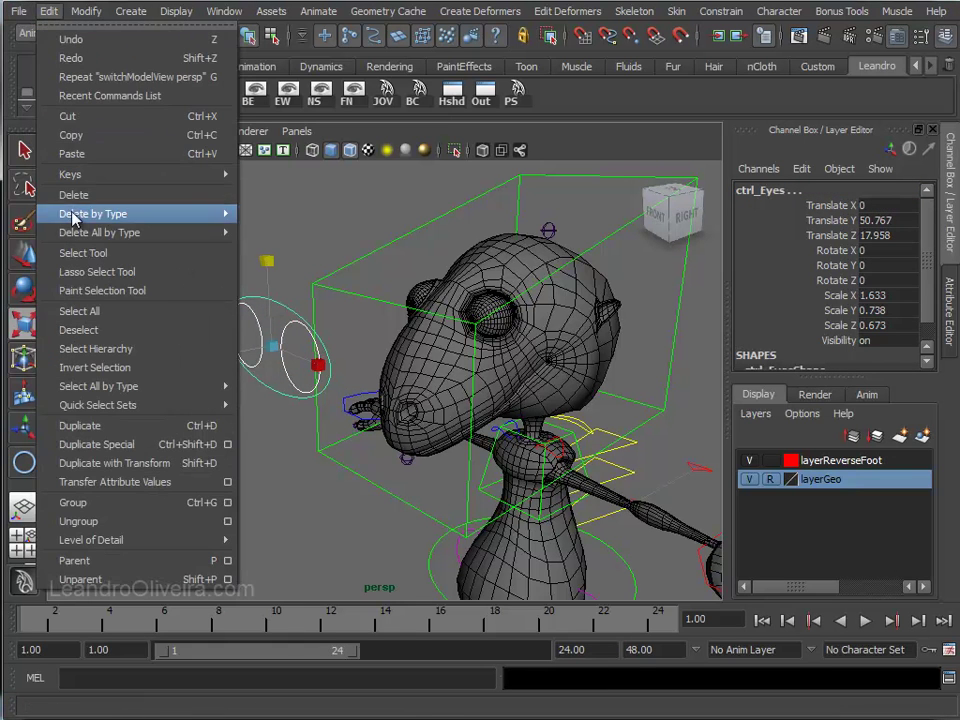
pyautogui.moveTo(93, 214)
pyautogui.click(270, 226)
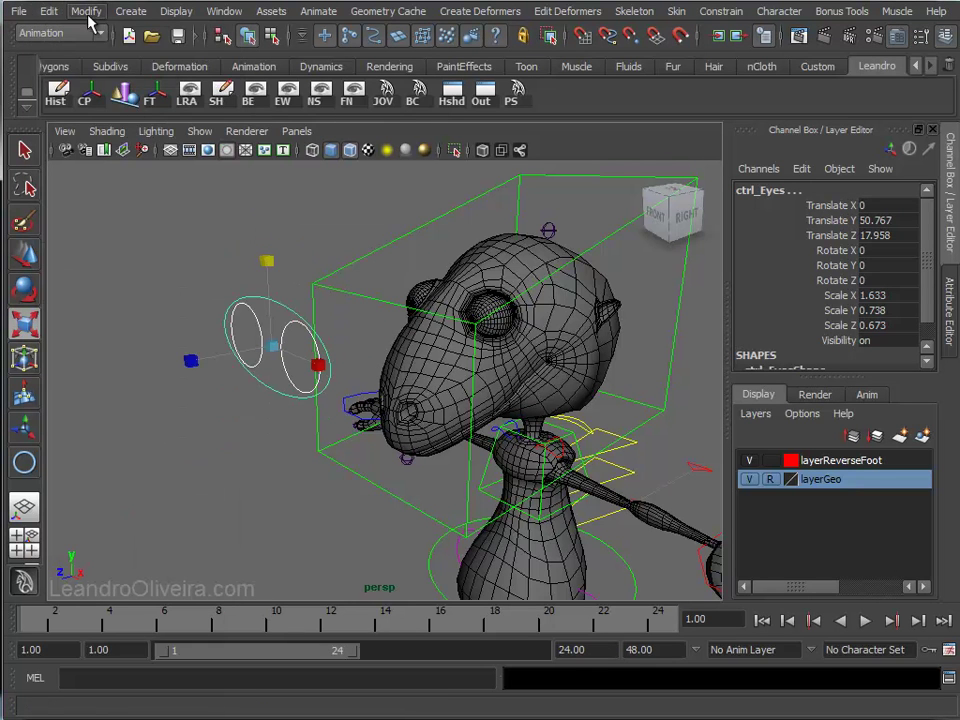
pyautogui.click(86, 12)
pyautogui.click(140, 77)
# - Reselect an eye control and ctrl_Eyes to check their zeroed transforms
pyautogui.press('r')
pyautogui.click(168, 238)
pyautogui.press('q')
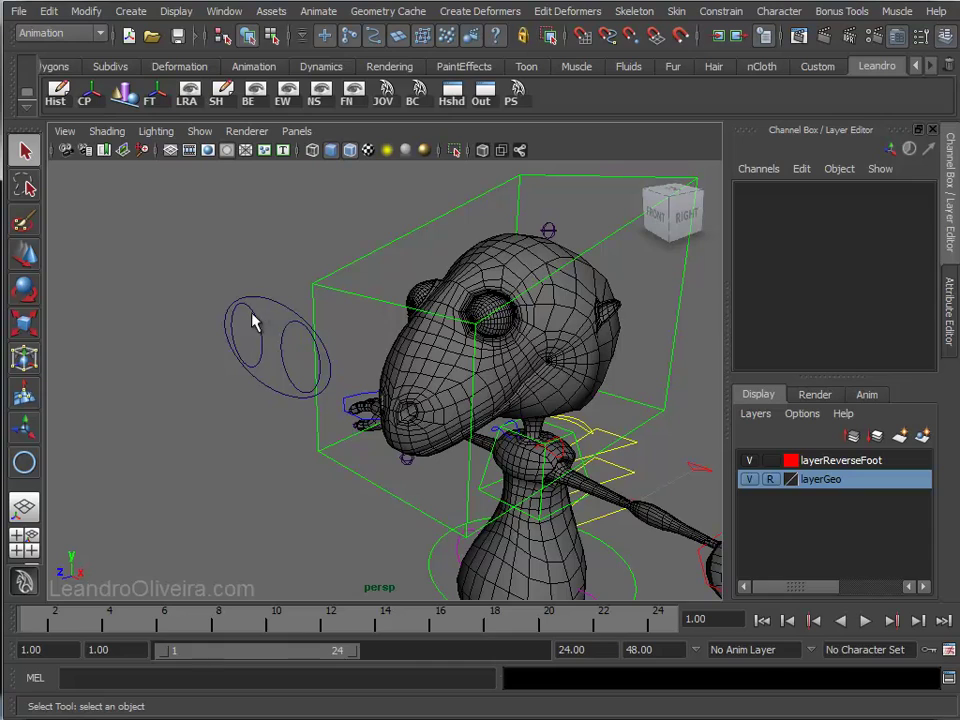
pyautogui.click(255, 322)
pyautogui.click(275, 303)
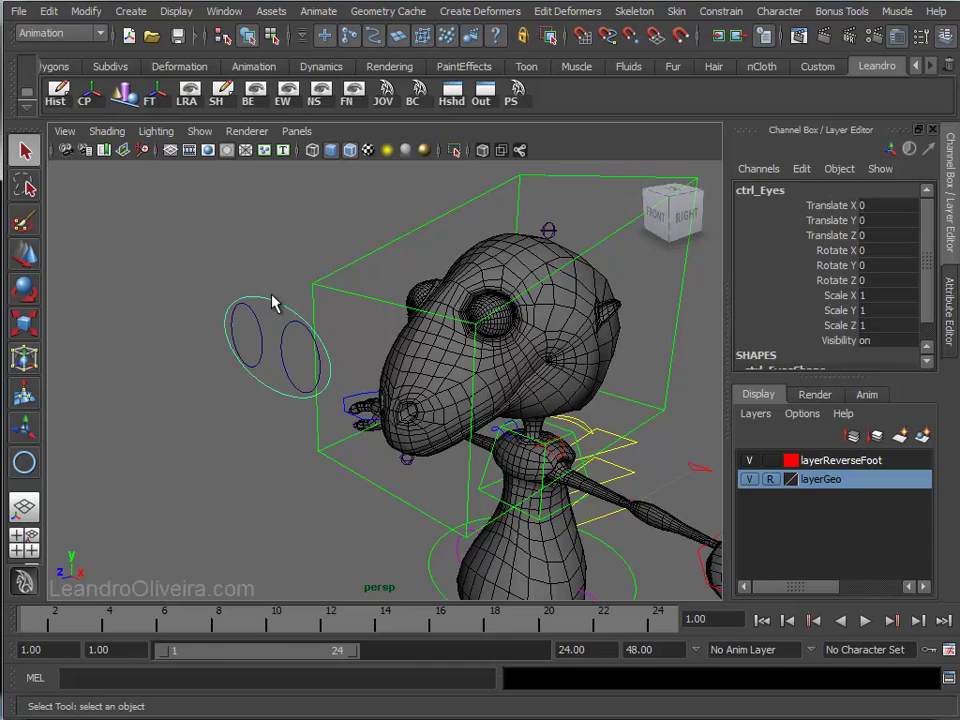
# - Reframe the view on the character and select the ctrl_l_Eye circle
pyautogui.moveTo(240, 282)
pyautogui.keyDown('alt'); pyautogui.mouseDown(button='right')
pyautogui.moveTo(259, 356)
pyautogui.moveTo(326, 358)
pyautogui.mouseUp(button='right'); pyautogui.keyUp('alt')
pyautogui.moveTo(326, 358)
pyautogui.keyDown('alt'); pyautogui.mouseDown()
pyautogui.moveTo(399, 343)
pyautogui.moveTo(369, 355)
pyautogui.mouseUp(); pyautogui.keyUp('alt')
pyautogui.keyDown('alt'); pyautogui.moveTo(369, 355); pyautogui.dragTo(362, 345, button='right'); pyautogui.keyUp('alt')
pyautogui.moveTo(362, 345)
pyautogui.keyDown('alt'); pyautogui.mouseDown()
pyautogui.moveTo(264, 324)
pyautogui.moveTo(246, 294)
pyautogui.moveTo(253, 312)
pyautogui.mouseUp(); pyautogui.keyUp('alt')
pyautogui.moveTo(400, 376)
pyautogui.keyDown('alt'); pyautogui.mouseDown(button='right')
pyautogui.moveTo(298, 289)
pyautogui.moveTo(407, 259)
pyautogui.mouseUp(button='right'); pyautogui.keyUp('alt')
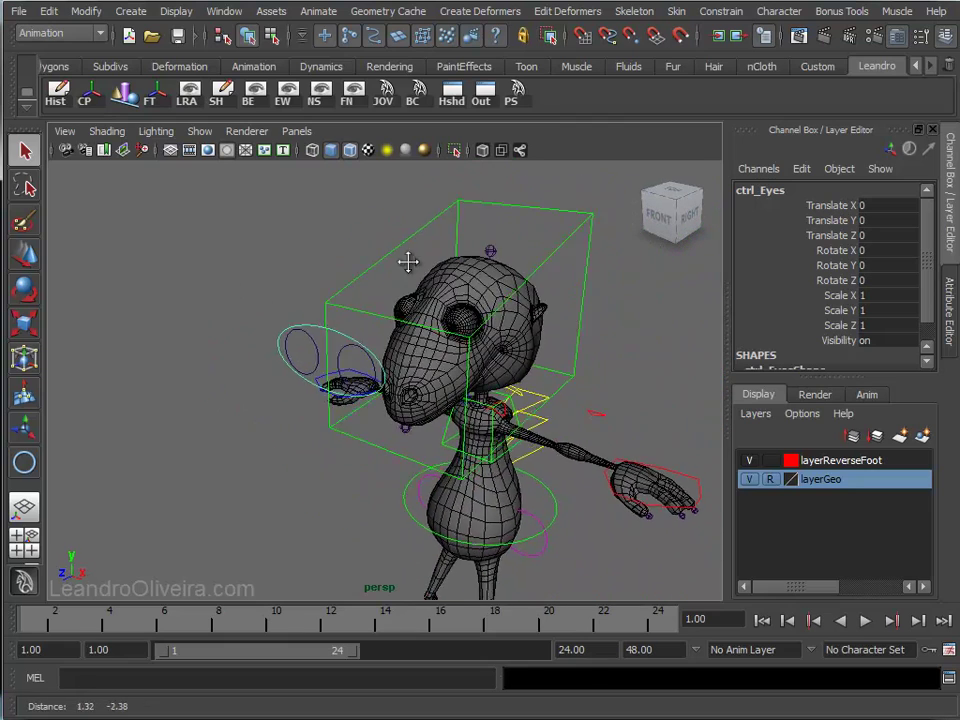
pyautogui.keyDown('alt'); pyautogui.moveTo(407, 259); pyautogui.dragTo(347, 332); pyautogui.keyUp('alt')
pyautogui.click(347, 332)
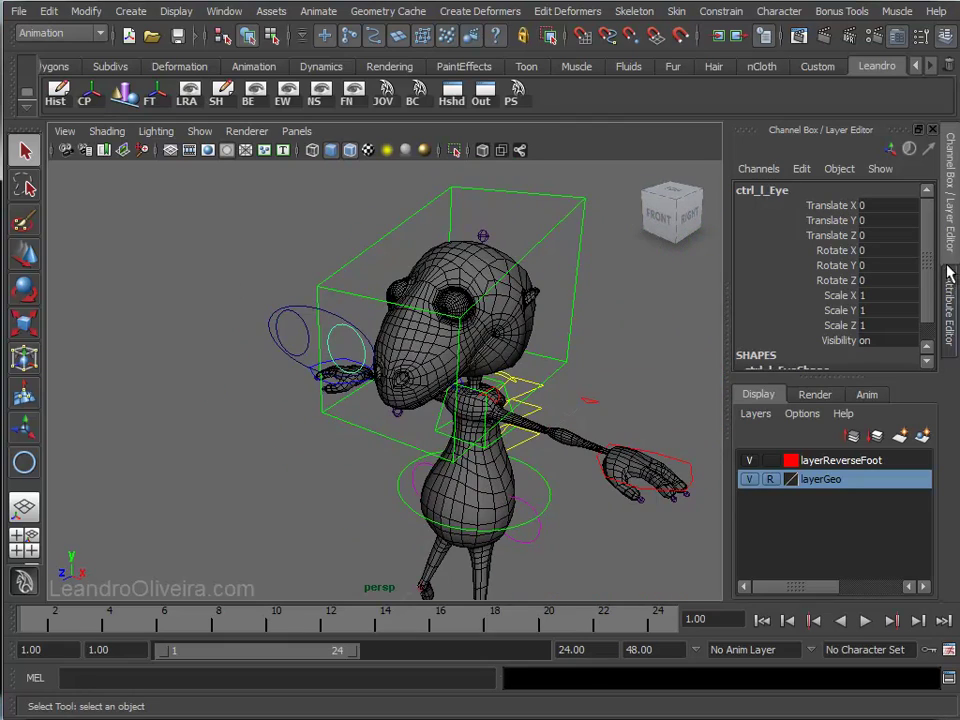
# - Enable drawing overrides on ctrl_l_Eye and set its override colour to red
pyautogui.click(950, 278)
pyautogui.click(578, 186)
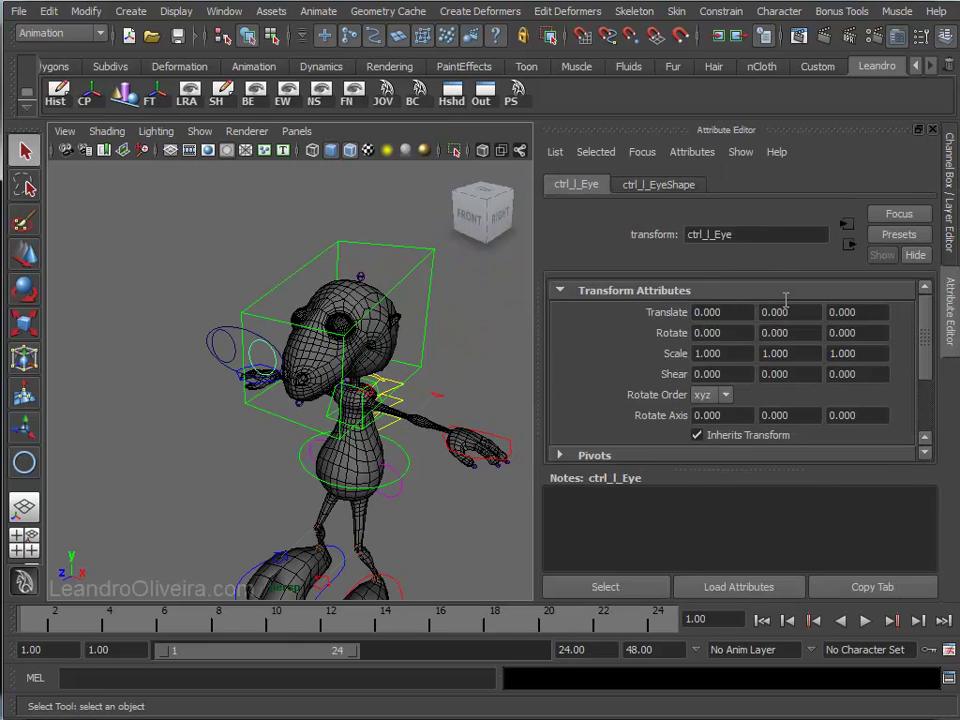
pyautogui.moveTo(924, 315); pyautogui.dragTo(928, 390)
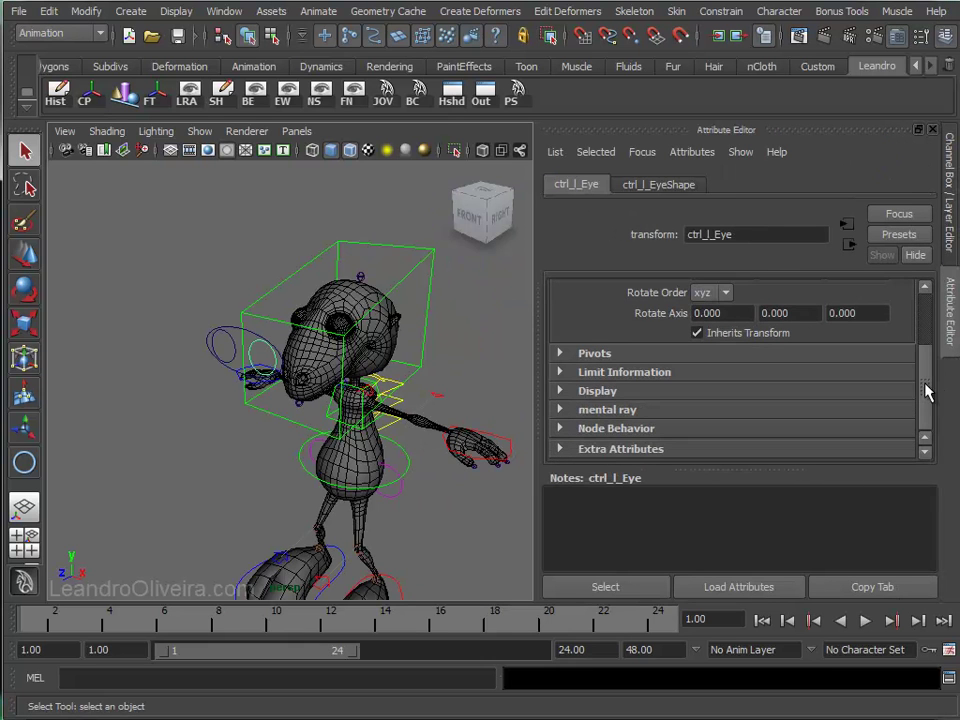
pyautogui.click(572, 391)
pyautogui.scroll(-5, 629, 443)
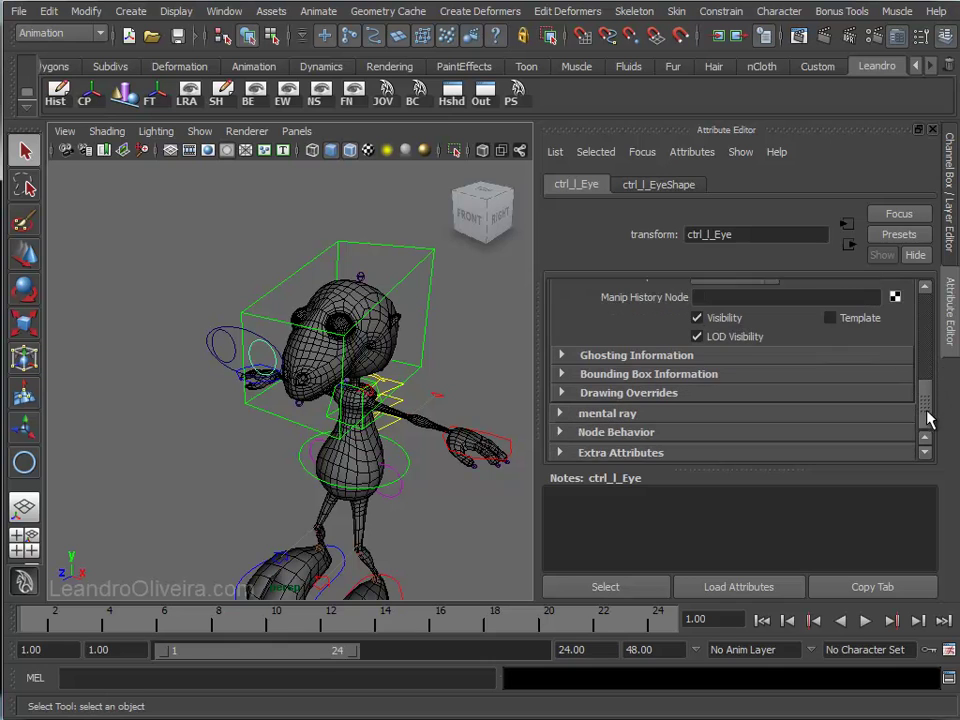
pyautogui.click(563, 390)
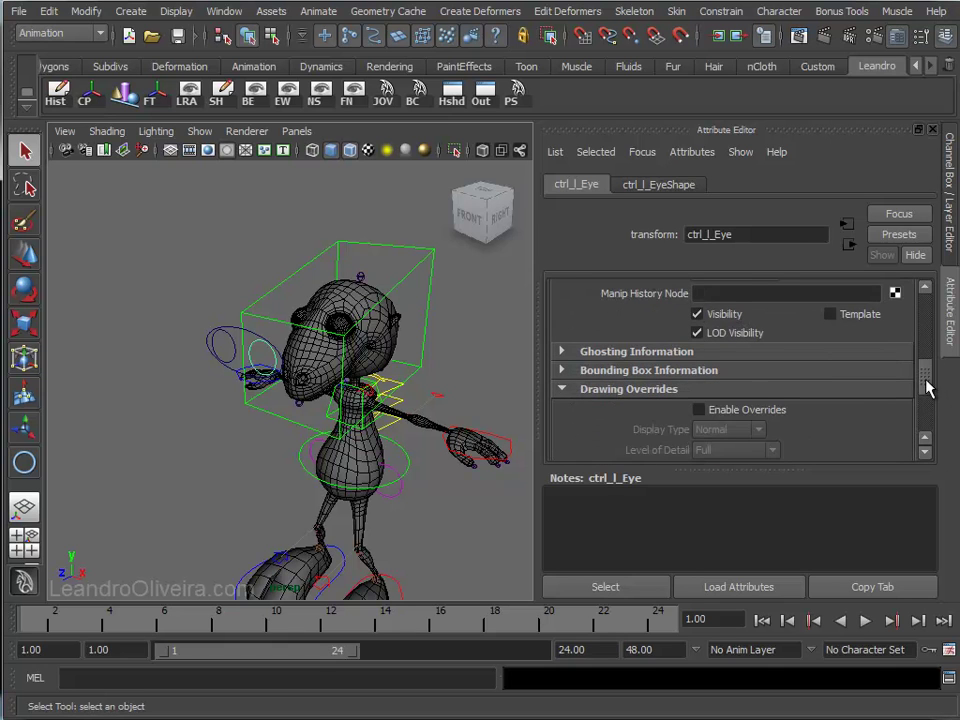
pyautogui.moveTo(927, 388); pyautogui.dragTo(763, 398)
pyautogui.click(698, 351)
pyautogui.moveTo(925, 386)
pyautogui.mouseDown()
pyautogui.moveTo(795, 397)
pyautogui.moveTo(784, 384)
pyautogui.moveTo(810, 392)
pyautogui.mouseUp()
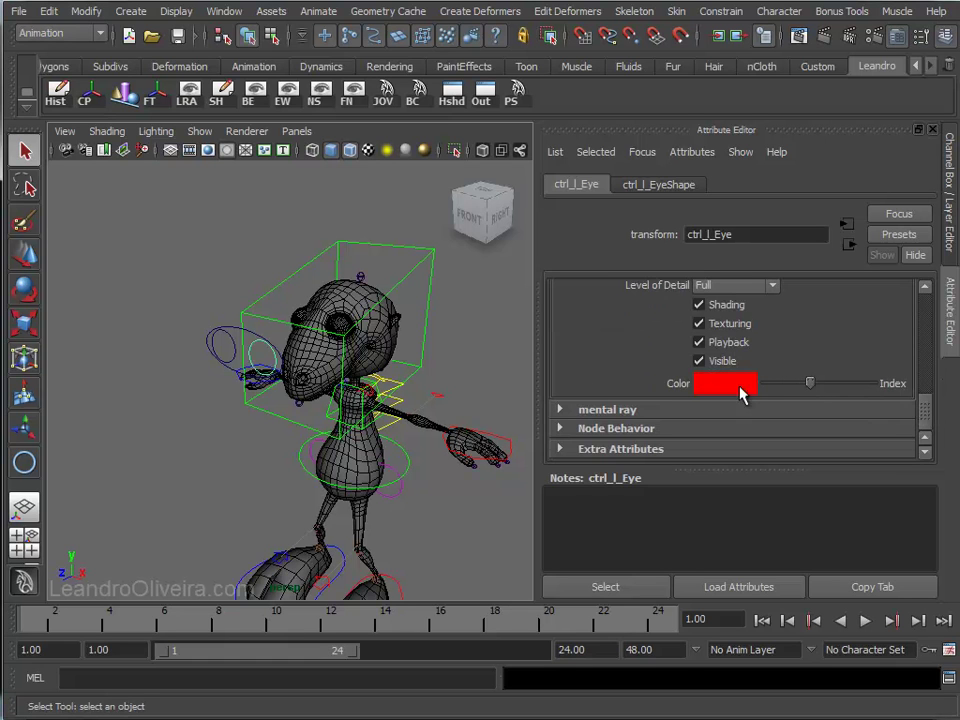
# - Enable drawing overrides on ctrl_r_Eye and set its colour to blue
pyautogui.click(237, 356)
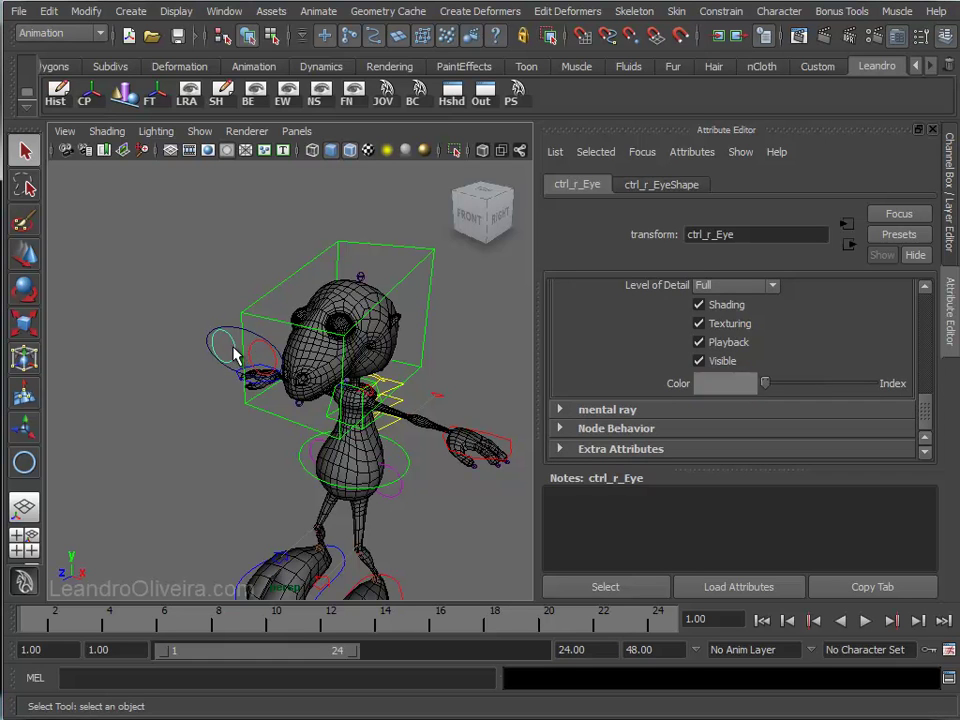
pyautogui.moveTo(927, 408); pyautogui.dragTo(928, 391)
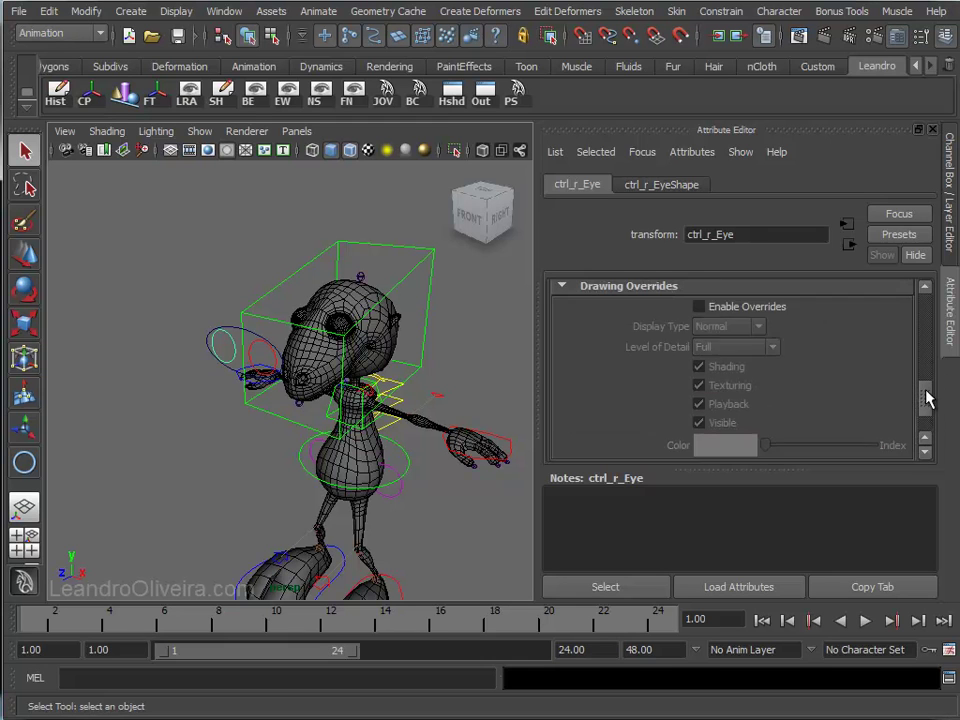
pyautogui.click(698, 342)
pyautogui.scroll(-3, 928, 403)
pyautogui.moveTo(774, 401); pyautogui.dragTo(787, 402)
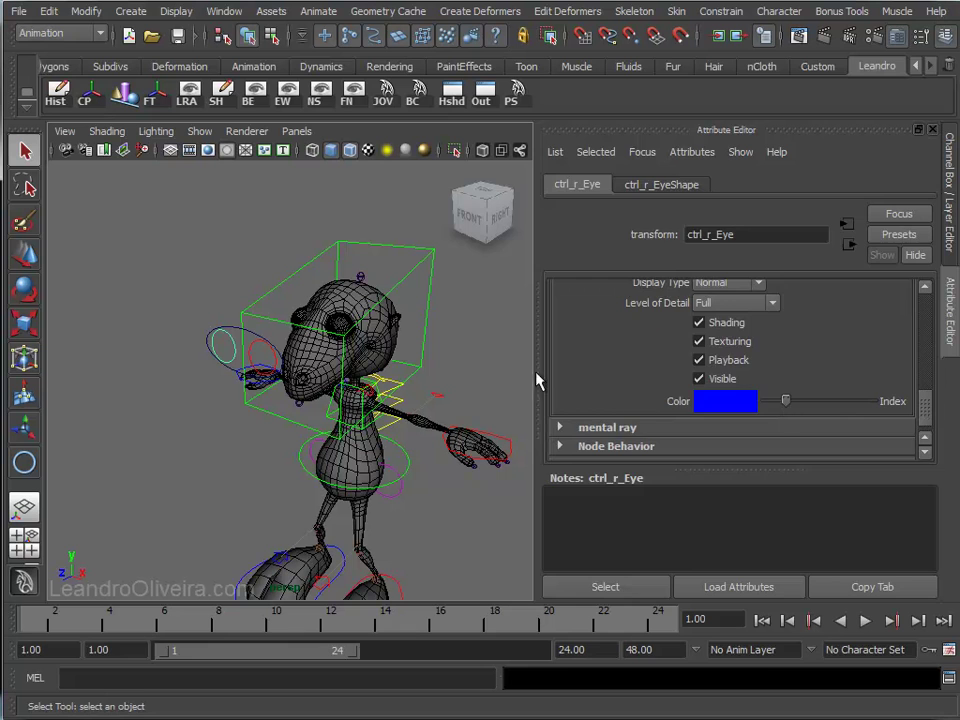
# - Enable drawing overrides on the outer ctrl_Eyes circle and colour it yellow
pyautogui.click(356, 364)
pyautogui.click(223, 336)
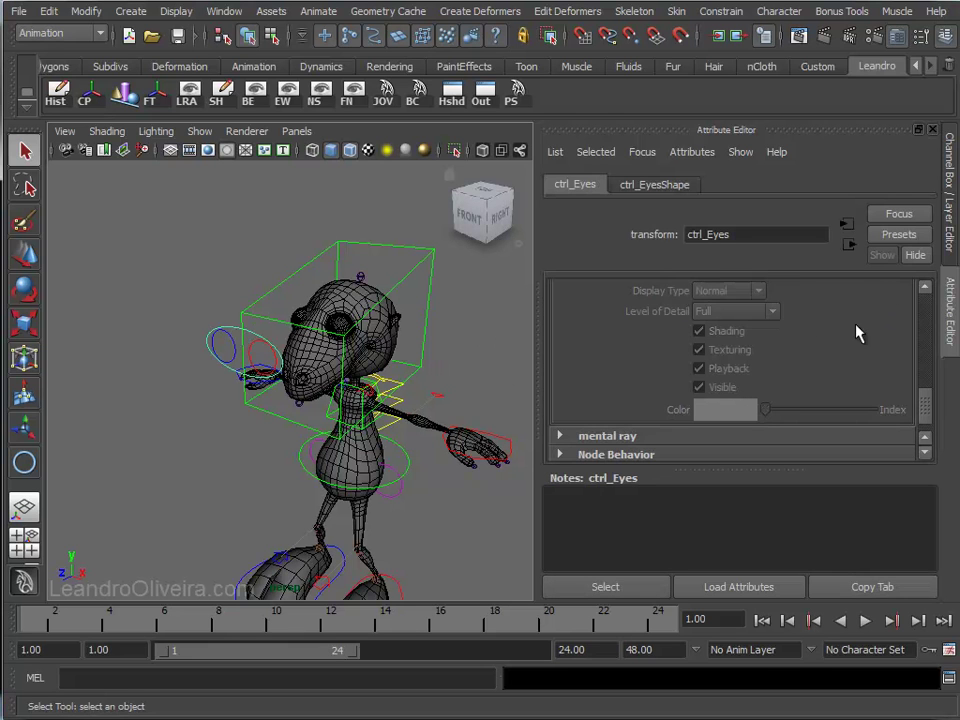
pyautogui.scroll(1, 925, 400)
pyautogui.scroll(2, 900, 395)
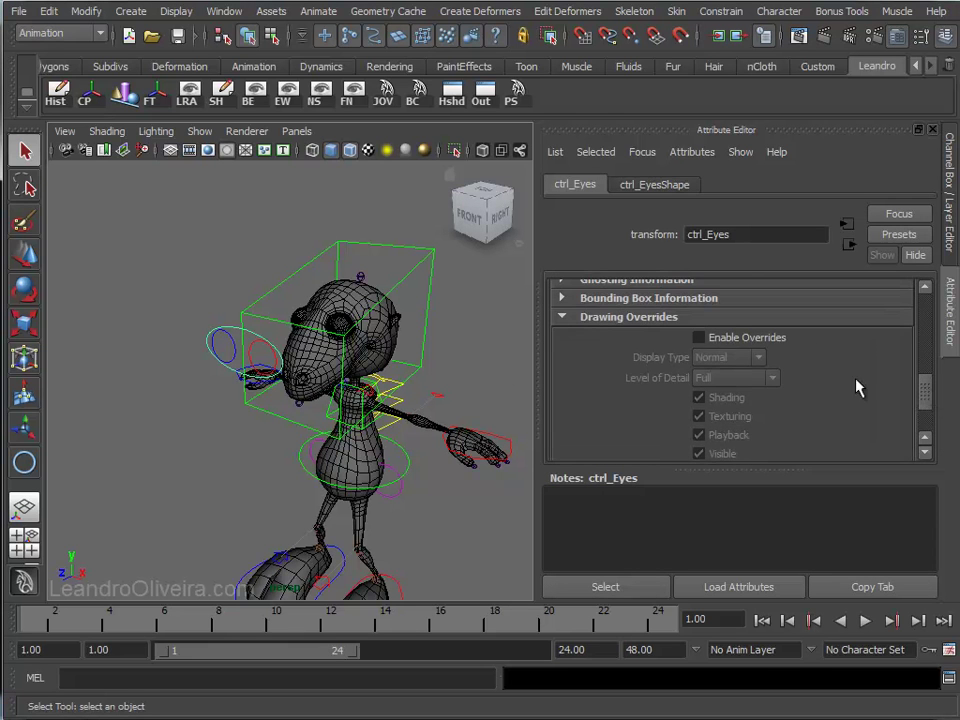
pyautogui.click(758, 340)
pyautogui.moveTo(926, 392); pyautogui.dragTo(926, 420)
pyautogui.moveTo(777, 388)
pyautogui.mouseDown()
pyautogui.moveTo(714, 385)
pyautogui.moveTo(826, 393)
pyautogui.mouseUp()
# - Deselect and move in on the head to review the eye control colours
pyautogui.click(503, 342)
pyautogui.moveTo(506, 336)
pyautogui.keyDown('alt'); pyautogui.mouseDown()
pyautogui.moveTo(420, 315)
pyautogui.moveTo(390, 325)
pyautogui.mouseUp(); pyautogui.keyUp('alt')
pyautogui.moveTo(390, 325)
pyautogui.keyDown('alt'); pyautogui.mouseDown(button='right')
pyautogui.moveTo(365, 333)
pyautogui.moveTo(401, 324)
pyautogui.moveTo(390, 343)
pyautogui.mouseUp(button='right'); pyautogui.keyUp('alt')
pyautogui.scroll(1, 392, 343)
pyautogui.scroll(3, 420, 360)
# - Frame the face and select ctrl_r_Eye, then the right eye mesh geo_d_Olho_Gaffinha
pyautogui.keyDown('alt'); pyautogui.moveTo(445, 378); pyautogui.dragTo(381, 349); pyautogui.keyUp('alt')
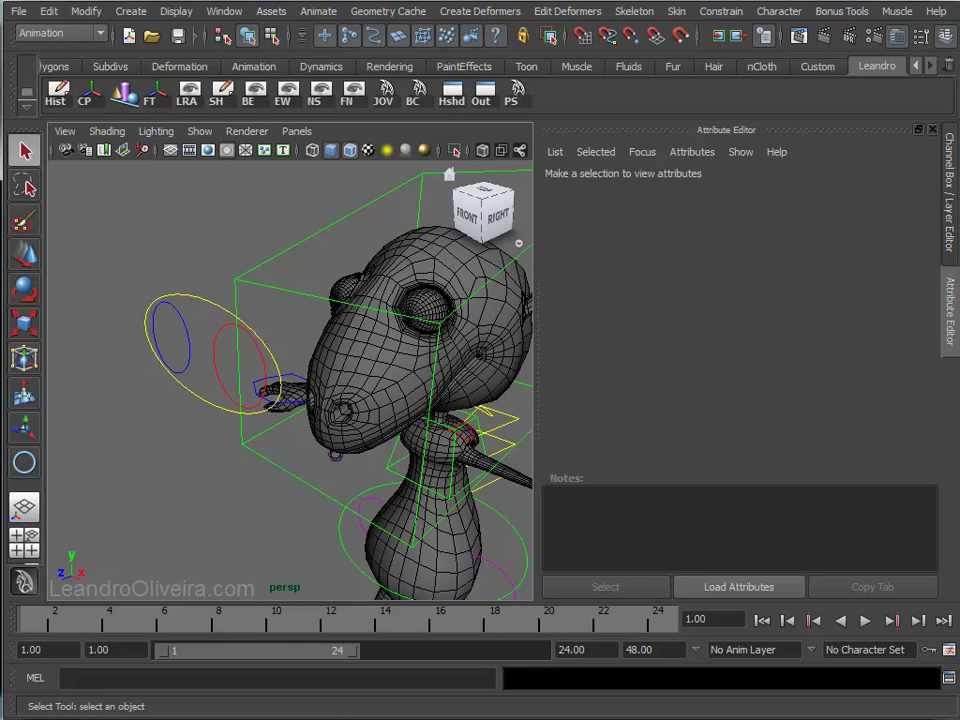
pyautogui.click(952, 250)
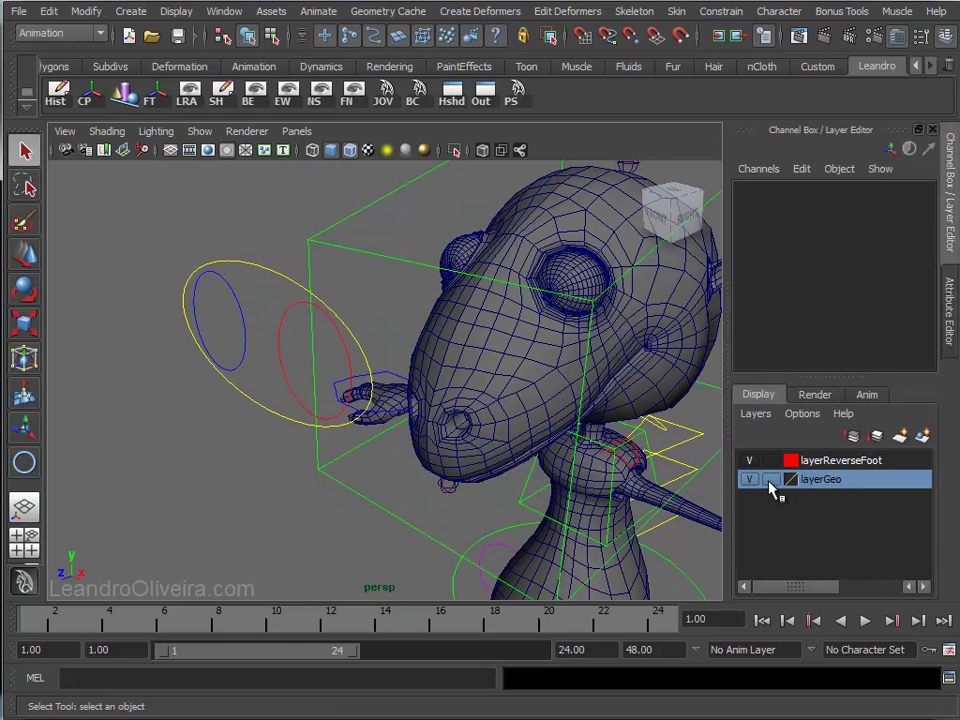
pyautogui.keyDown('alt'); pyautogui.moveTo(456, 332); pyautogui.dragTo(546, 354); pyautogui.keyUp('alt')
pyautogui.moveTo(546, 354)
pyautogui.keyDown('alt'); pyautogui.mouseDown(button='right')
pyautogui.moveTo(434, 316)
pyautogui.moveTo(439, 300)
pyautogui.mouseUp(button='right'); pyautogui.keyUp('alt')
pyautogui.keyDown('alt'); pyautogui.moveTo(439, 300); pyautogui.dragTo(441, 321); pyautogui.keyUp('alt')
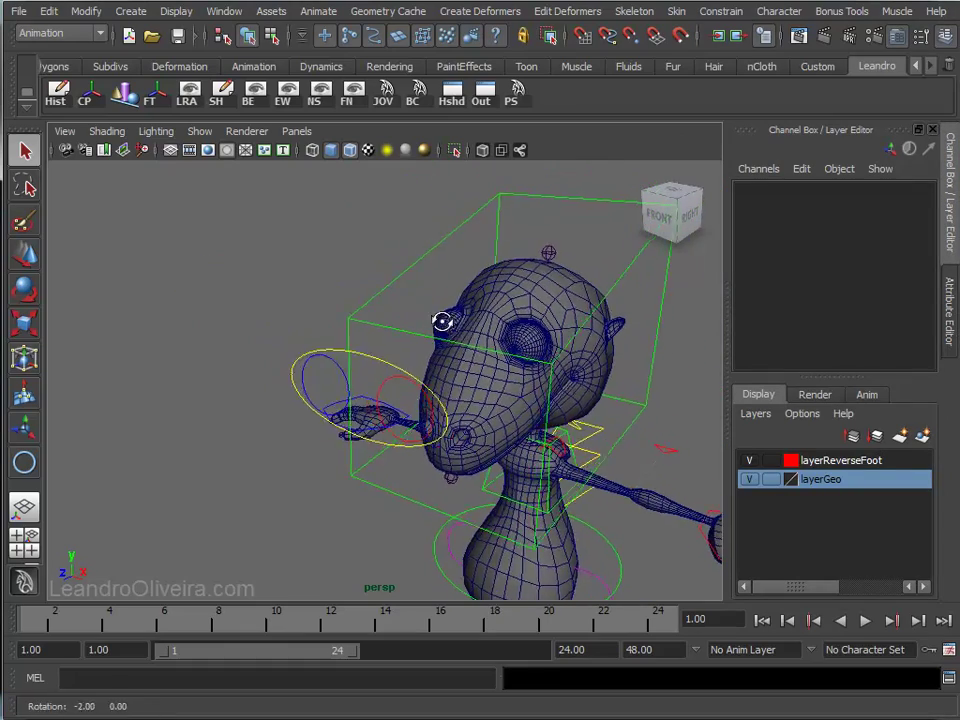
pyautogui.keyDown('alt'); pyautogui.moveTo(441, 321); pyautogui.dragTo(467, 396, button='right'); pyautogui.keyUp('alt')
pyautogui.moveTo(467, 396)
pyautogui.keyDown('alt'); pyautogui.mouseDown()
pyautogui.moveTo(393, 358)
pyautogui.moveTo(311, 380)
pyautogui.mouseUp(); pyautogui.keyUp('alt')
pyautogui.click(311, 379)
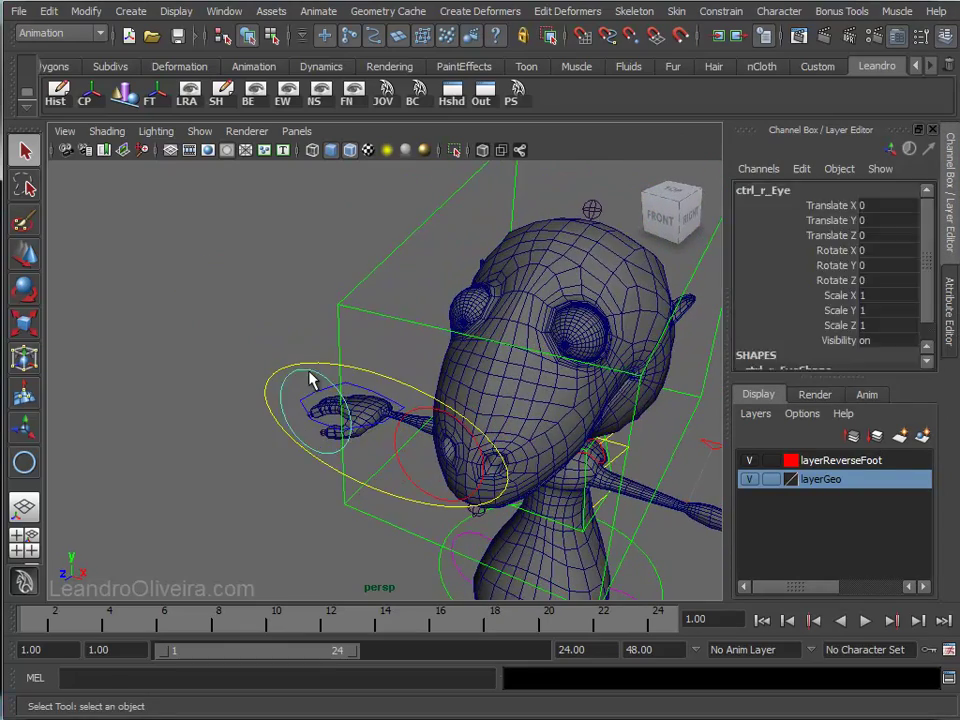
pyautogui.click(474, 313)
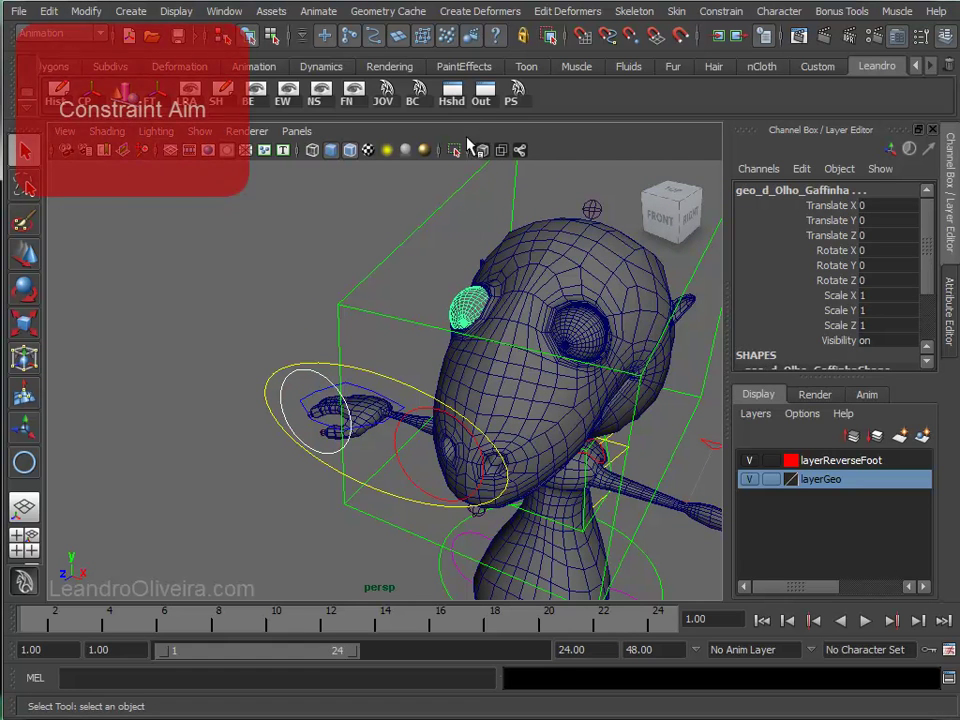
# - Open the Aim Constraint options, reset them to defaults, and apply the constraint
pyautogui.click(708, 15)
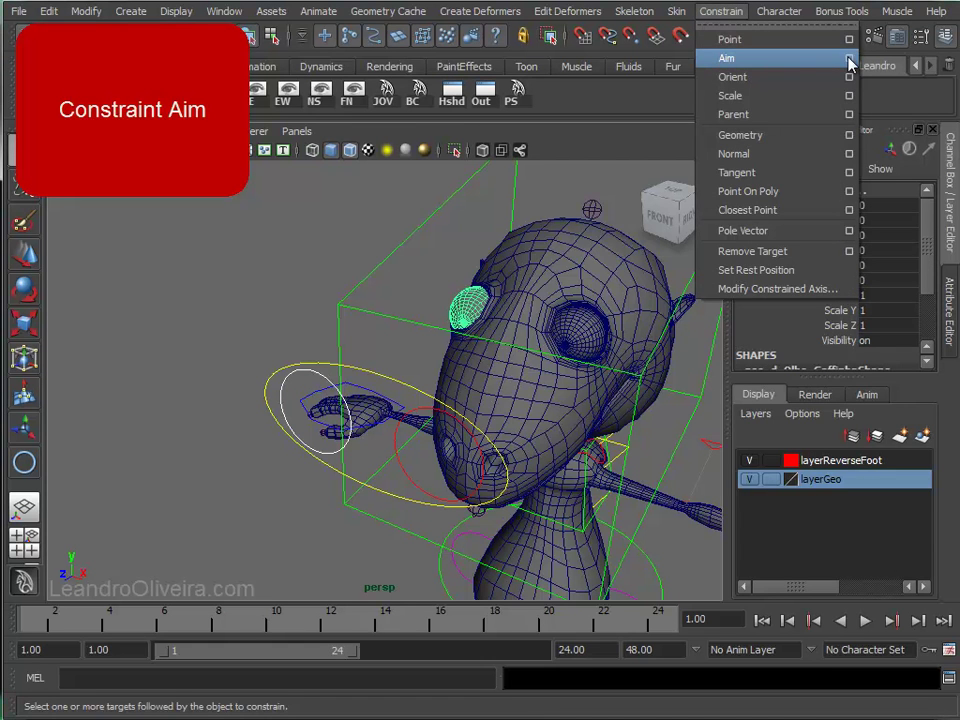
pyautogui.click(760, 58)
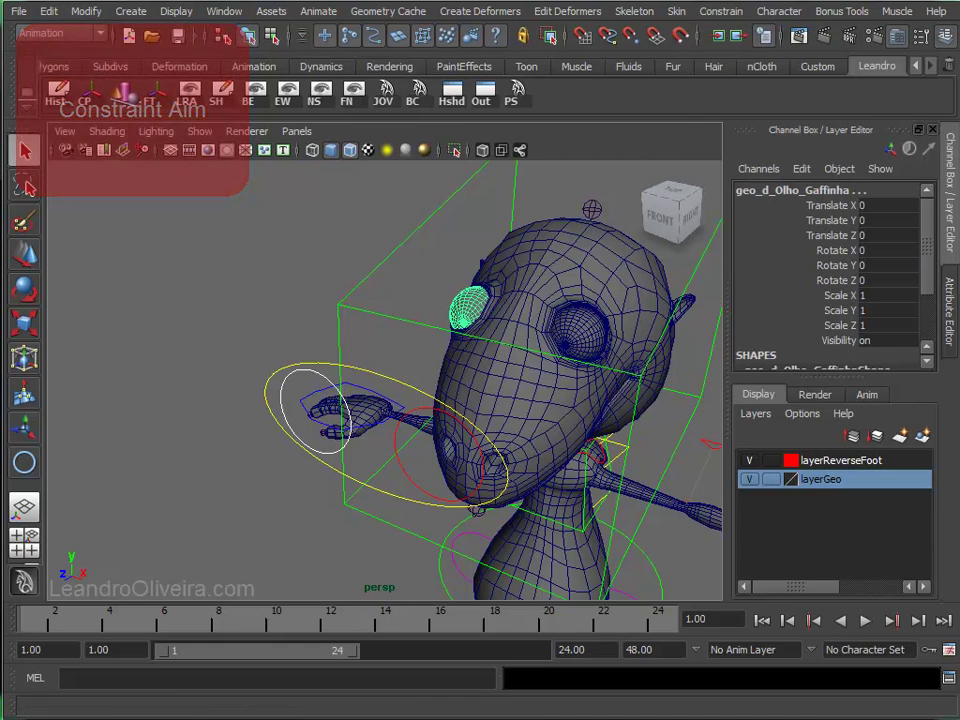
pyautogui.moveTo(806, 75)
pyautogui.mouseDown()
pyautogui.moveTo(390, 176)
pyautogui.moveTo(362, 145)
pyautogui.mouseUp()
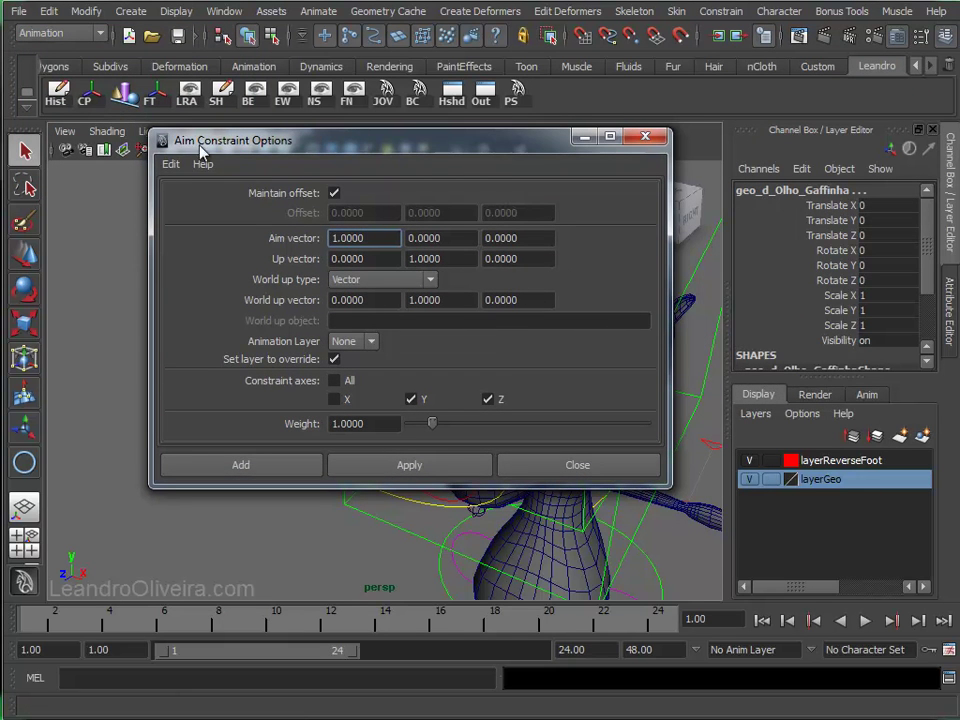
pyautogui.click(171, 164)
pyautogui.click(190, 202)
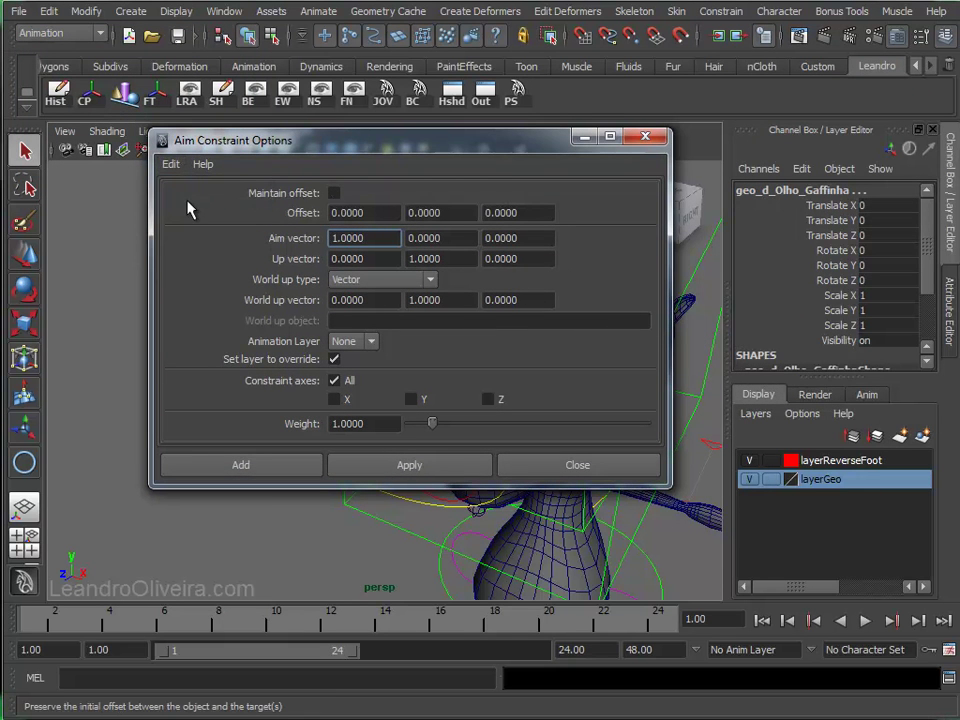
pyautogui.moveTo(322, 150)
pyautogui.mouseDown()
pyautogui.moveTo(344, 100)
pyautogui.moveTo(435, 28)
pyautogui.moveTo(781, 94)
pyautogui.moveTo(773, 100)
pyautogui.mouseUp()
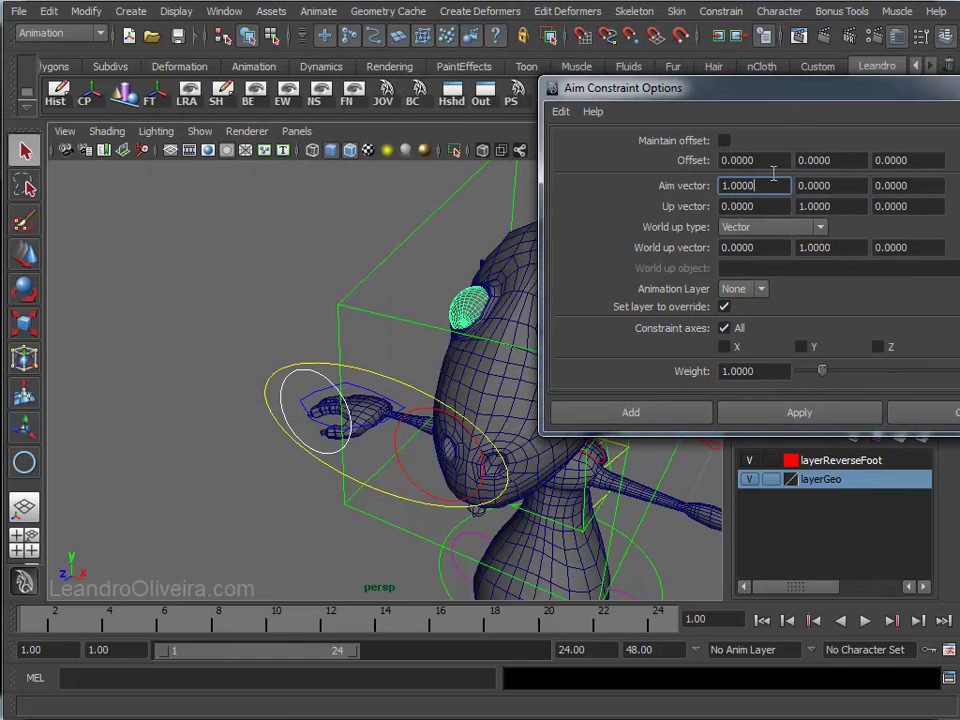
pyautogui.click(750, 418)
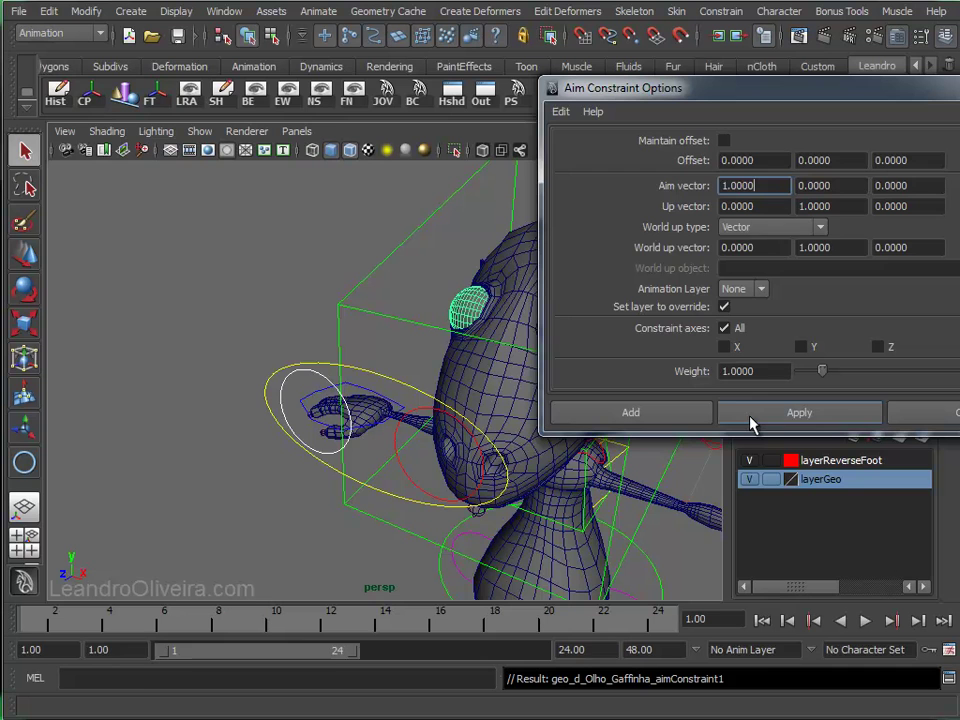
# - Undo it and reapply the aim constraint with Maintain offset checked
pyautogui.click(48, 11)
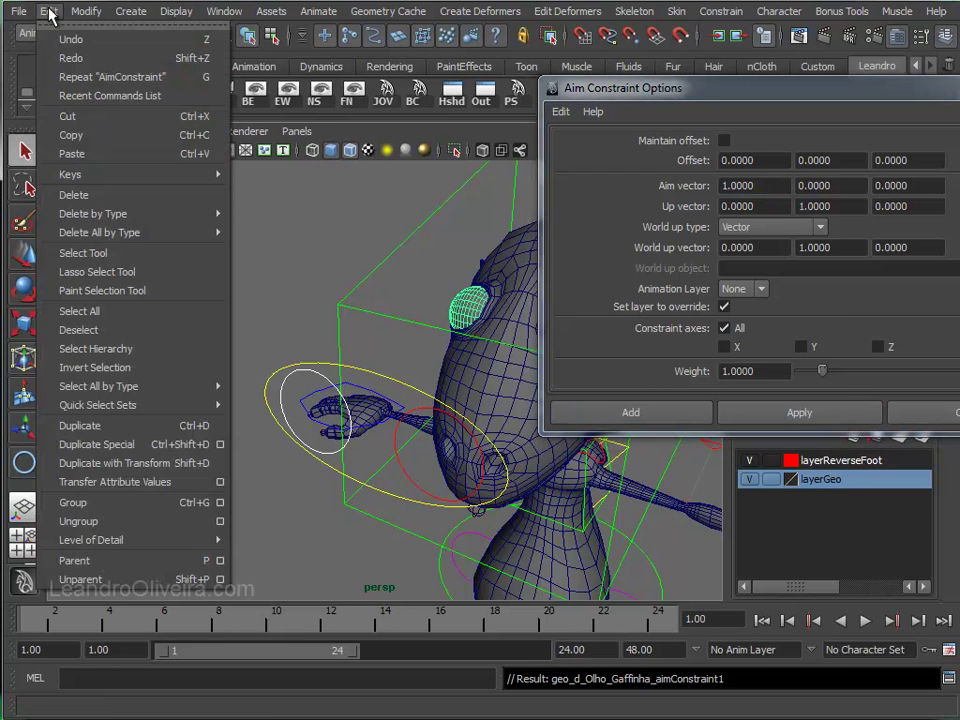
pyautogui.click(62, 36)
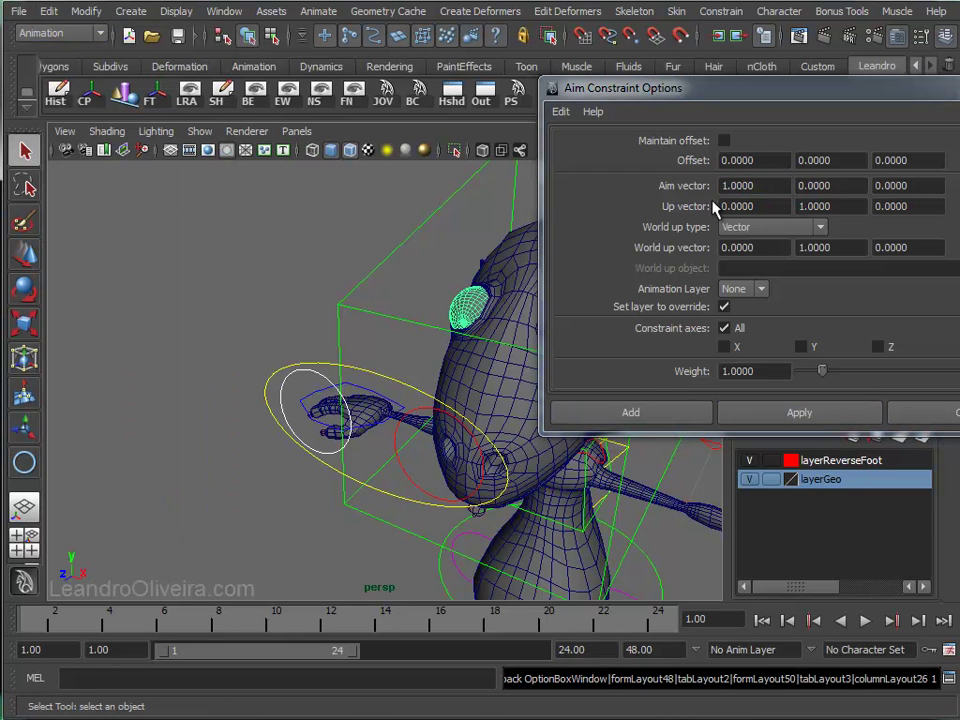
pyautogui.click(717, 141)
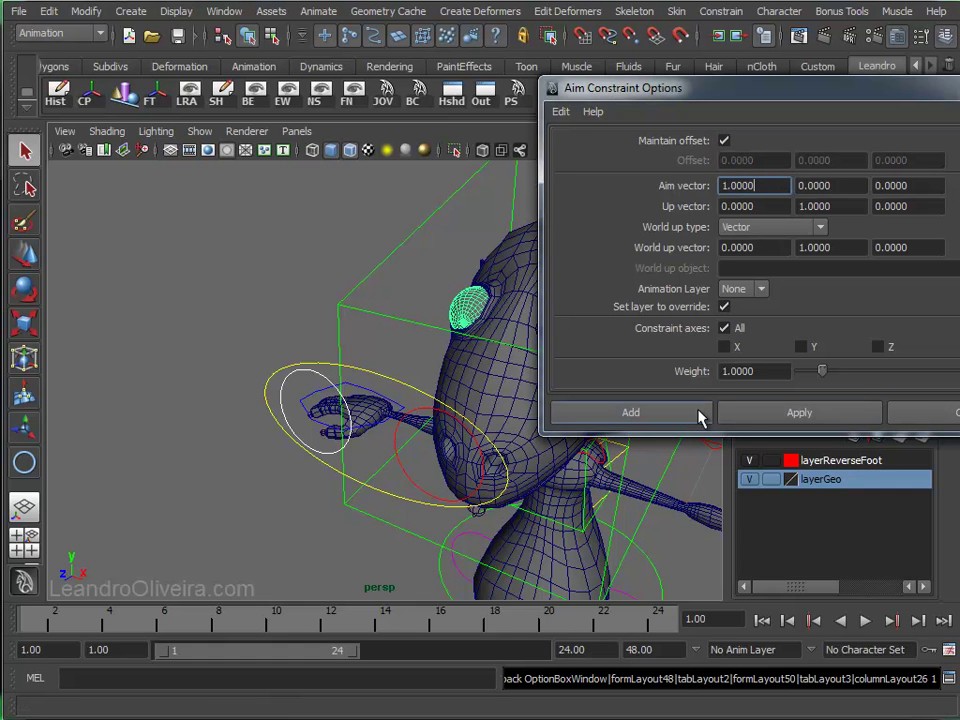
pyautogui.click(695, 416)
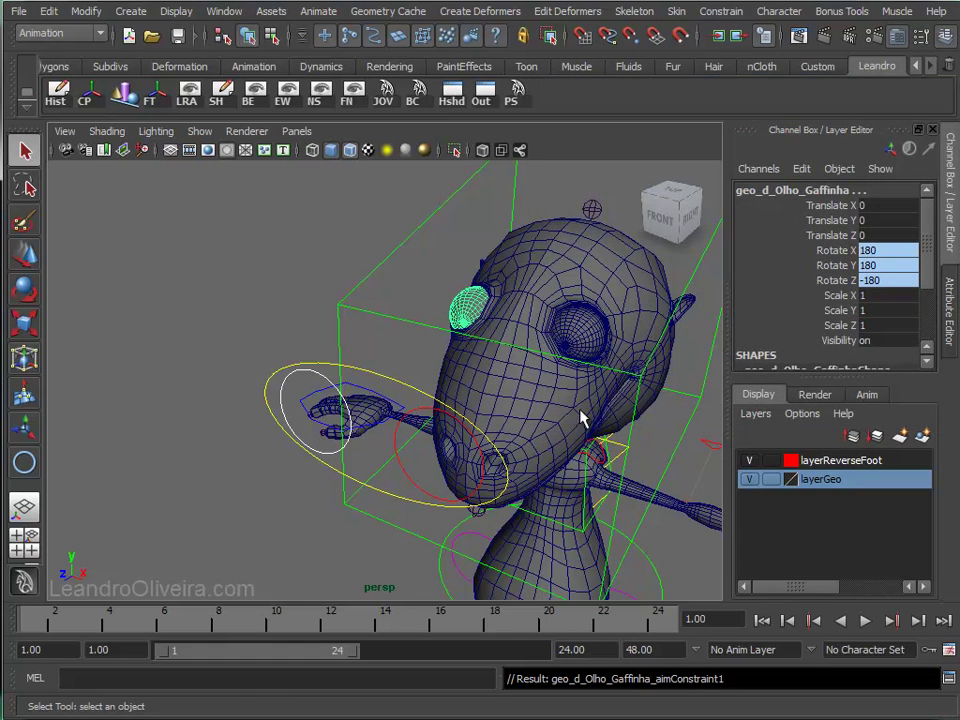
pyautogui.click(312, 380)
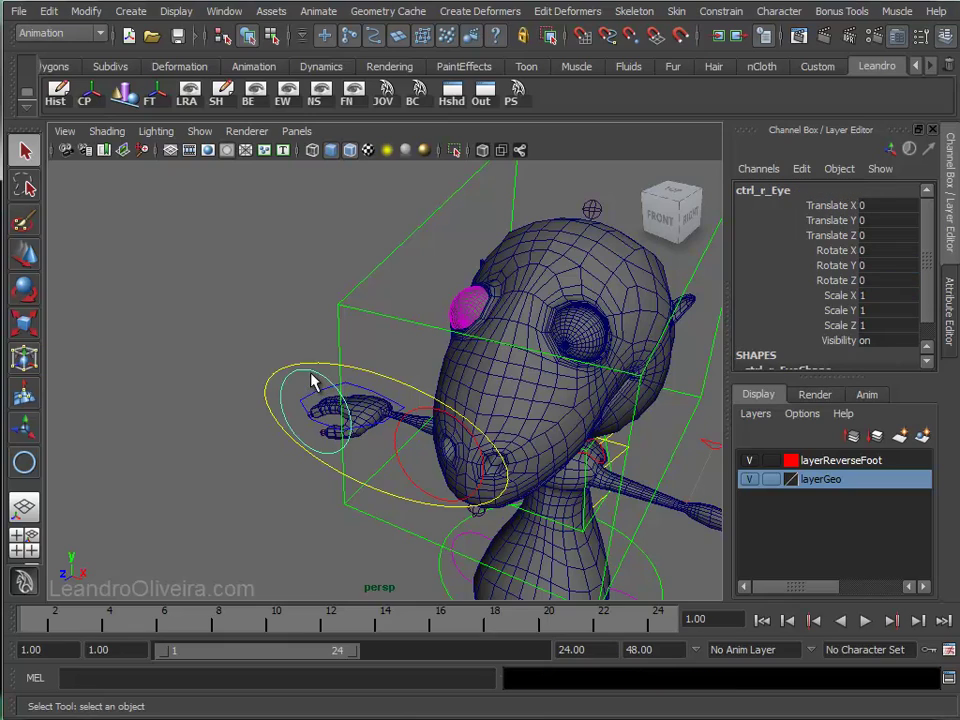
# - Test-move ctrl_r_Eye to check the right eye aims, then reset its Translate to 0
pyautogui.press('w')
pyautogui.moveTo(317, 377)
pyautogui.keyDown('alt'); pyautogui.mouseDown()
pyautogui.moveTo(392, 332)
pyautogui.moveTo(476, 332)
pyautogui.moveTo(500, 398)
pyautogui.moveTo(411, 392)
pyautogui.mouseUp(); pyautogui.keyUp('alt')
pyautogui.moveTo(519, 369)
pyautogui.mouseDown()
pyautogui.moveTo(471, 379)
pyautogui.moveTo(335, 377)
pyautogui.moveTo(349, 221)
pyautogui.moveTo(546, 216)
pyautogui.moveTo(611, 439)
pyautogui.moveTo(55, 470)
pyautogui.moveTo(190, 140)
pyautogui.moveTo(400, 140)
pyautogui.moveTo(545, 347)
pyautogui.mouseUp()
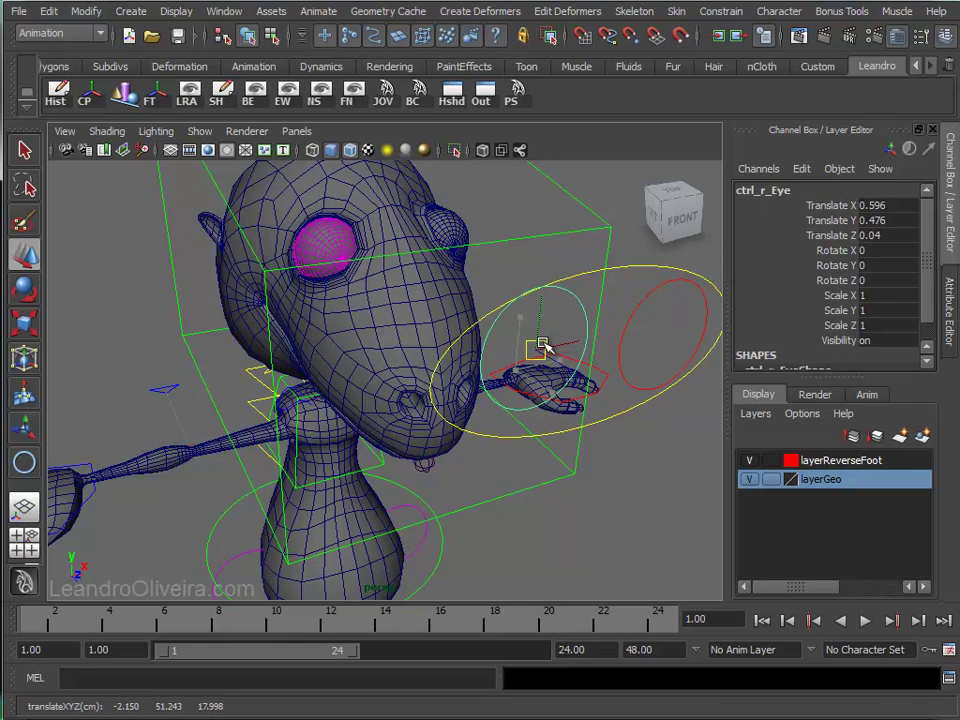
pyautogui.moveTo(875, 205); pyautogui.dragTo(877, 236)
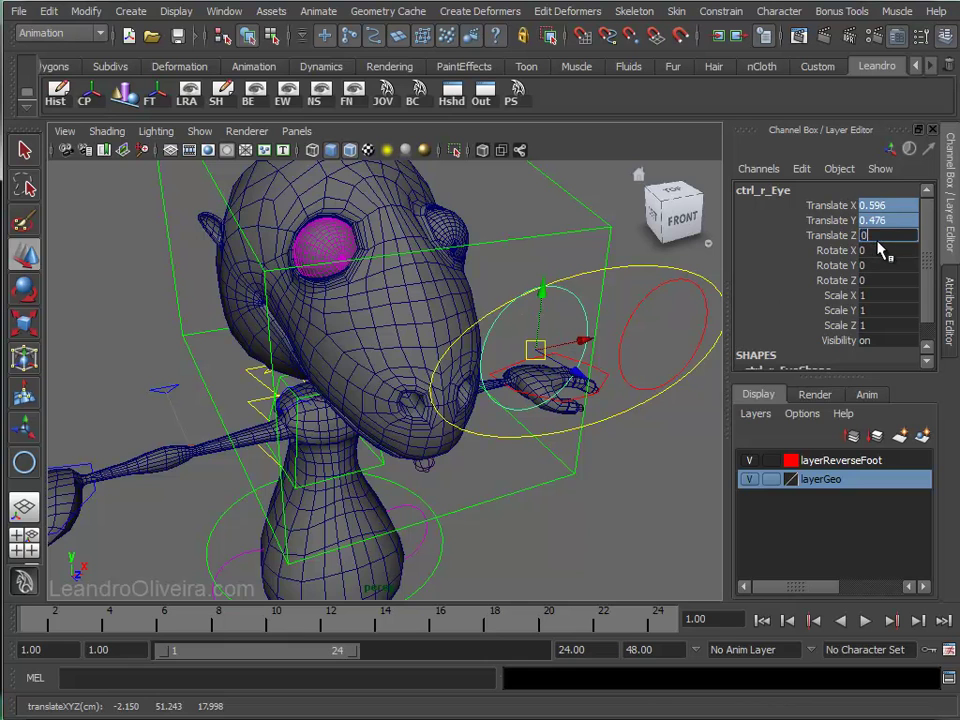
pyautogui.press('Return')
pyautogui.moveTo(591, 274)
pyautogui.keyDown('alt'); pyautogui.mouseDown()
pyautogui.moveTo(489, 274)
pyautogui.moveTo(501, 349)
pyautogui.moveTo(609, 390)
pyautogui.mouseUp(); pyautogui.keyUp('alt')
pyautogui.click(500, 348)
pyautogui.press('q')
# - Aim-constrain the left eye mesh geo_e_Olho_Gaffinha to ctrl_l_Eye
pyautogui.click(612, 383)
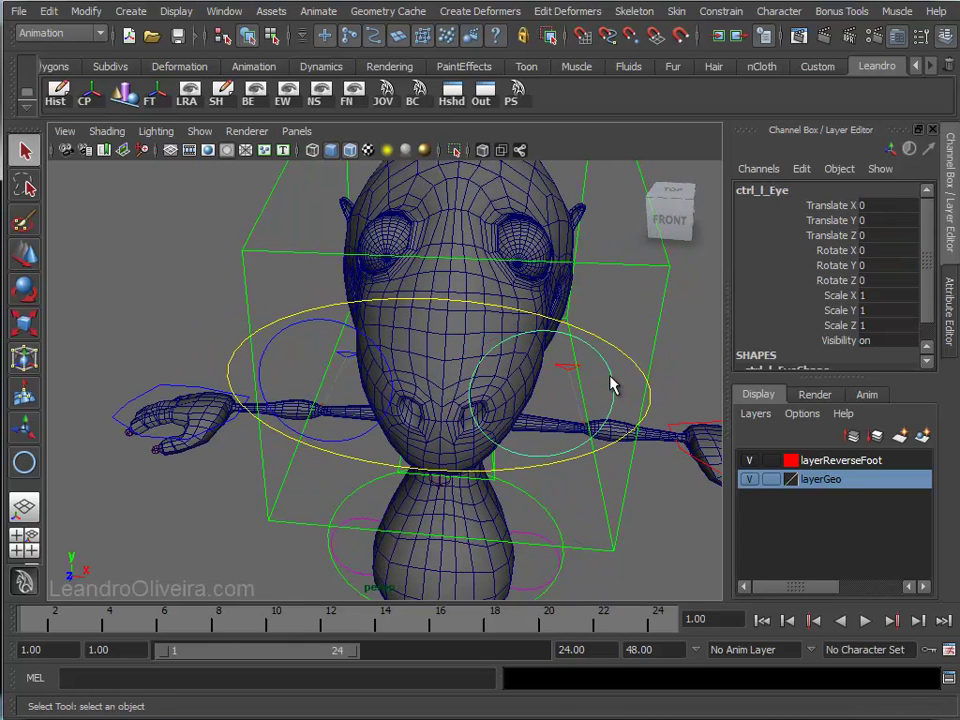
pyautogui.click(536, 246)
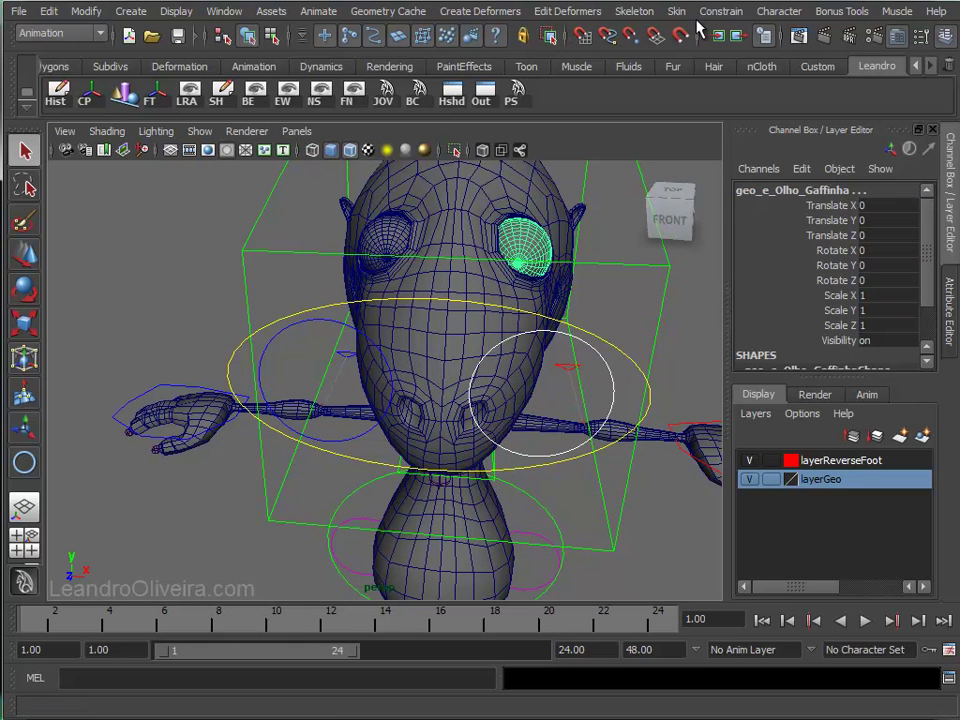
pyautogui.click(722, 12)
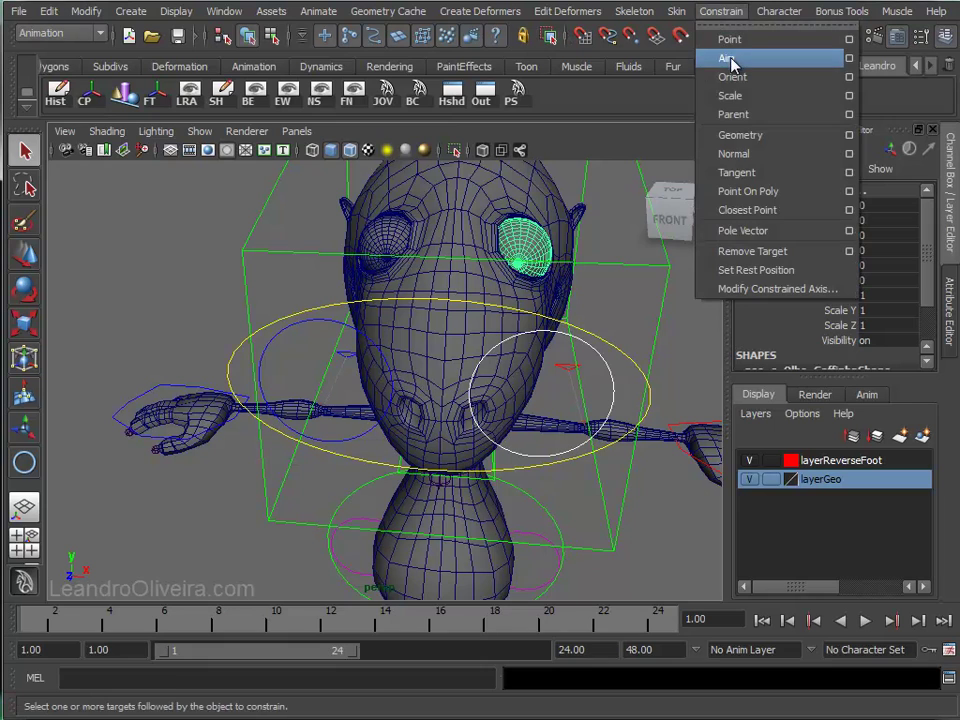
pyautogui.click(733, 58)
pyautogui.click(686, 326)
pyautogui.moveTo(568, 332)
pyautogui.keyDown('alt'); pyautogui.mouseDown()
pyautogui.moveTo(503, 286)
pyautogui.moveTo(450, 285)
pyautogui.mouseUp(); pyautogui.keyUp('alt')
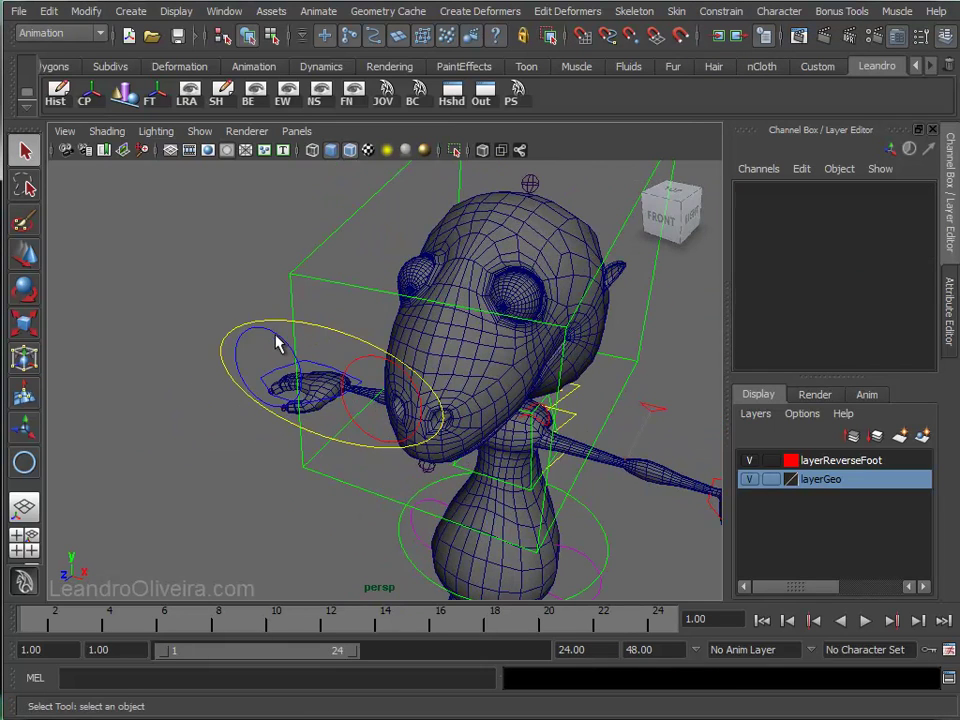
# - Parent ctrl_r_Eye and ctrl_l_Eye under ctrl_Eyes with Edit > Parent
pyautogui.click(349, 358)
pyautogui.press('Up')
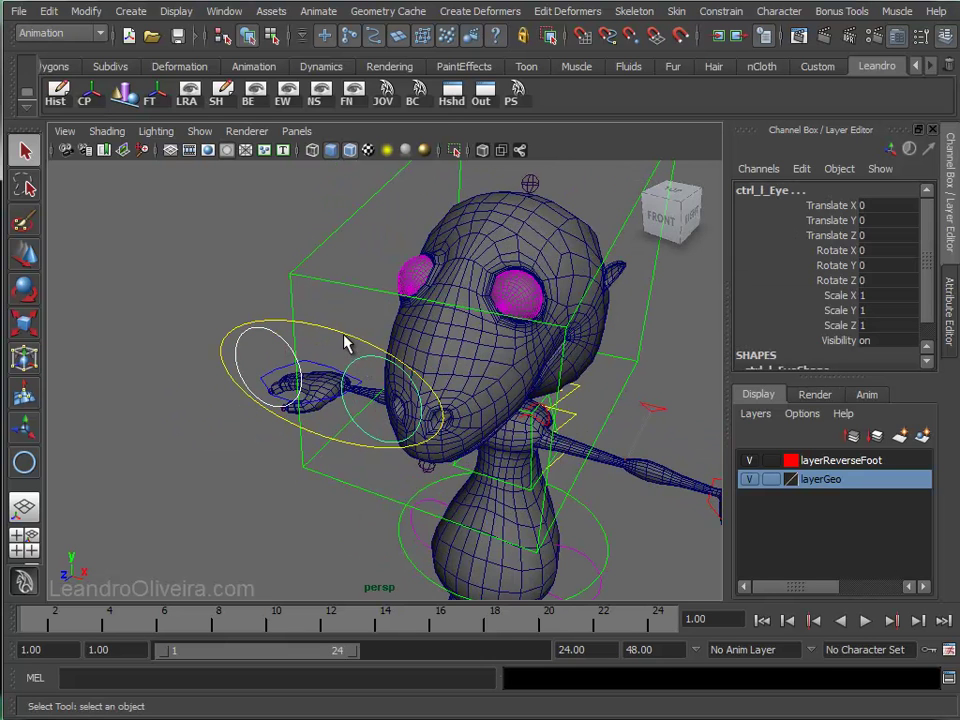
pyautogui.click(48, 11)
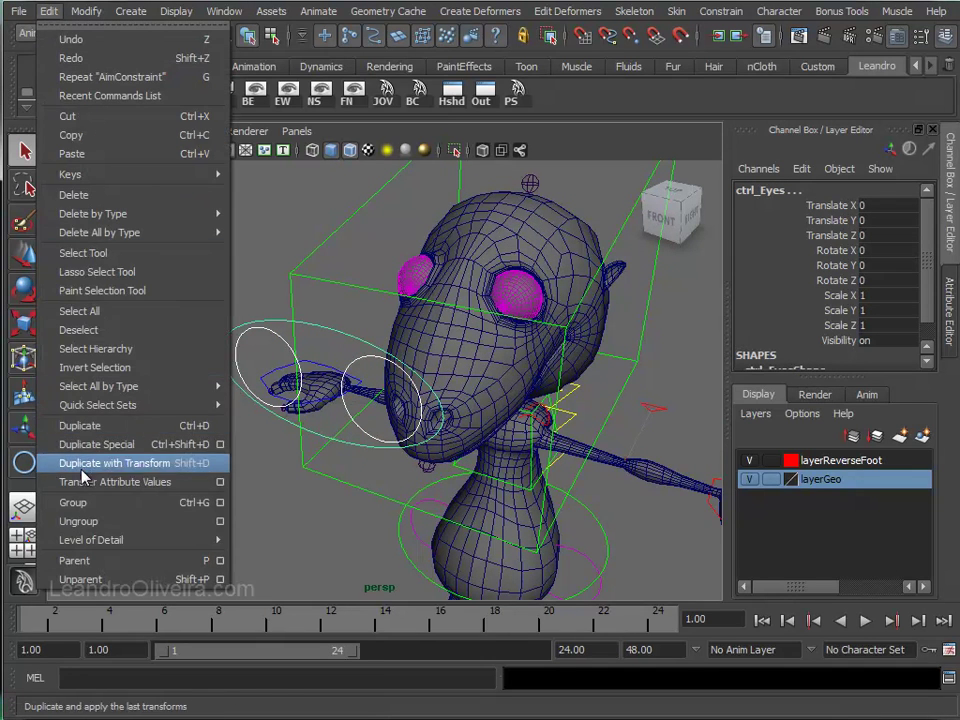
pyautogui.click(81, 562)
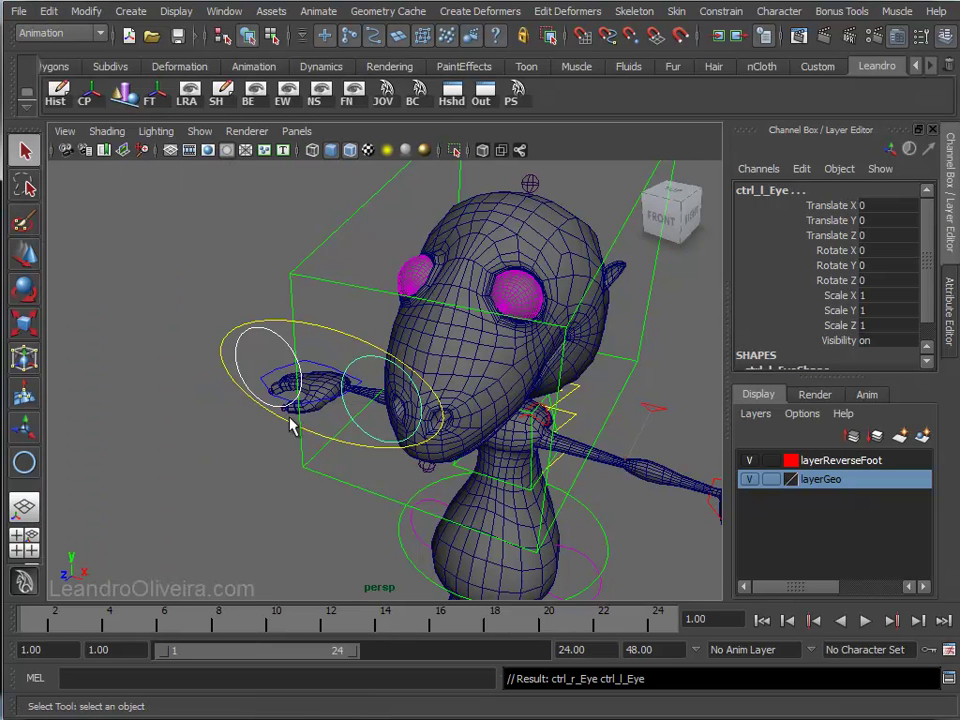
# - Test-move ctrl_Eyes to confirm both eyes follow, then undo the move
pyautogui.click(331, 336)
pyautogui.press('w')
pyautogui.moveTo(322, 385)
pyautogui.mouseDown()
pyautogui.moveTo(255, 337)
pyautogui.moveTo(439, 214)
pyautogui.moveTo(604, 255)
pyautogui.moveTo(405, 354)
pyautogui.moveTo(318, 303)
pyautogui.moveTo(276, 160)
pyautogui.moveTo(189, 274)
pyautogui.moveTo(634, 414)
pyautogui.moveTo(441, 203)
pyautogui.moveTo(281, 439)
pyautogui.moveTo(326, 450)
pyautogui.mouseUp()
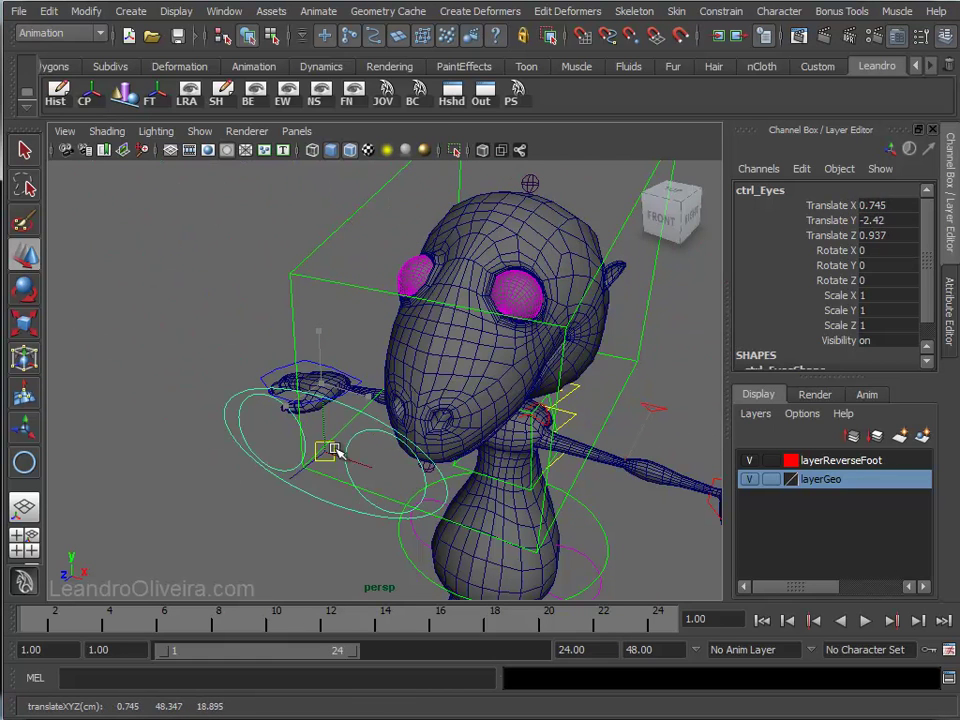
pyautogui.hotkey('ctrl', 'z')
pyautogui.click(236, 261)
pyautogui.moveTo(519, 388)
pyautogui.keyDown('alt'); pyautogui.mouseDown()
pyautogui.moveTo(450, 336)
pyautogui.moveTo(405, 330)
pyautogui.mouseUp(); pyautogui.keyUp('alt')
pyautogui.click(321, 334)
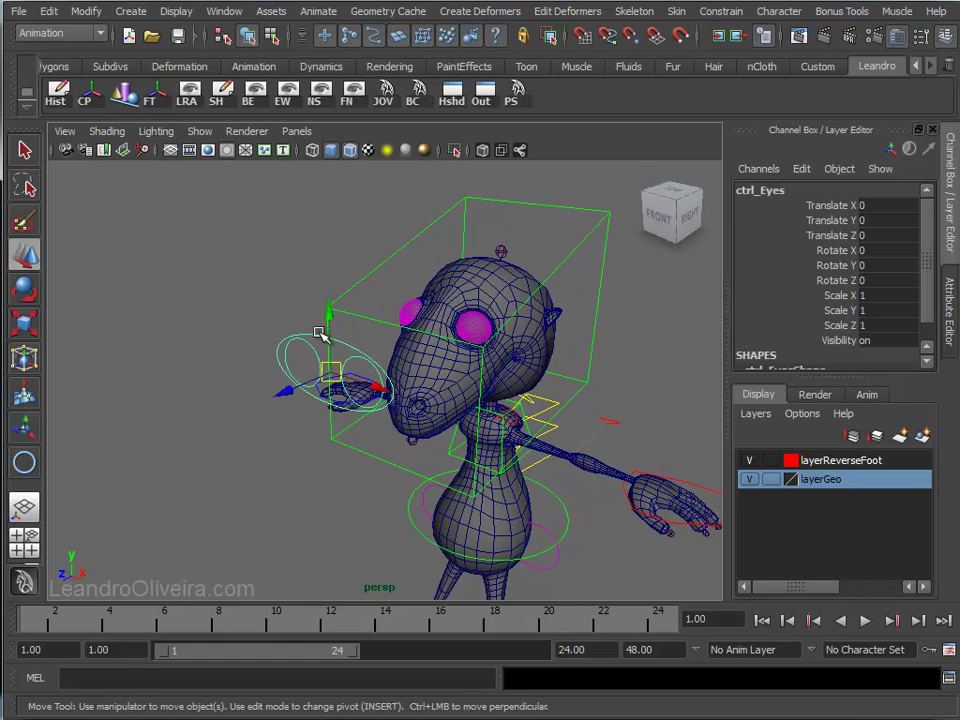
# - Lock and hide rotate, scale and visibility channels on ctrl_Eyes and ctrl_r_Eye
pyautogui.moveTo(838, 340); pyautogui.dragTo(838, 258)
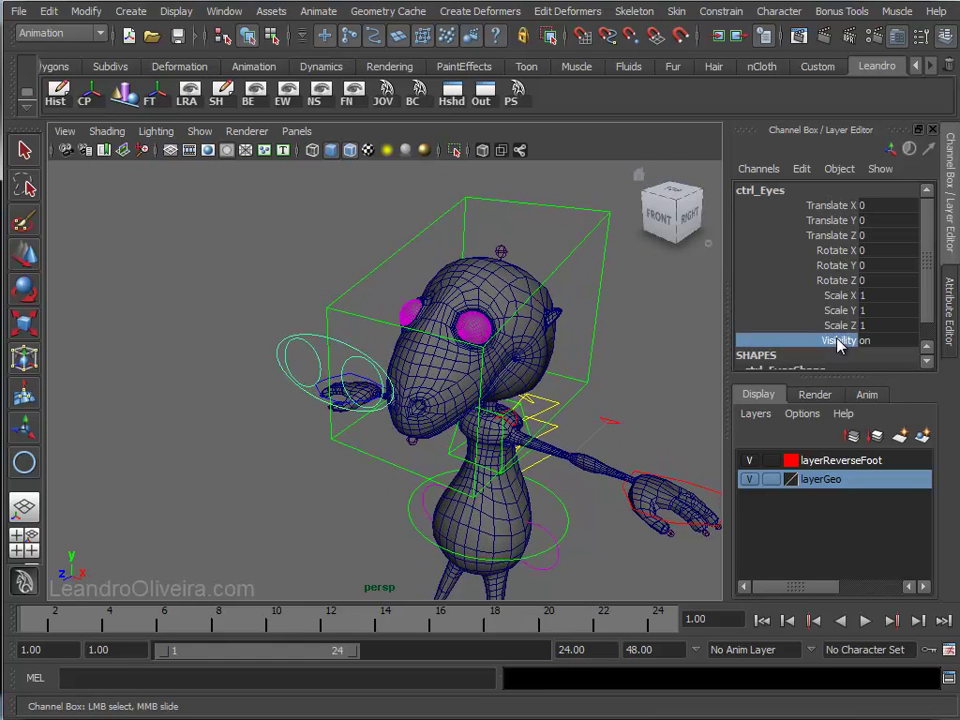
pyautogui.rightClick(838, 258)
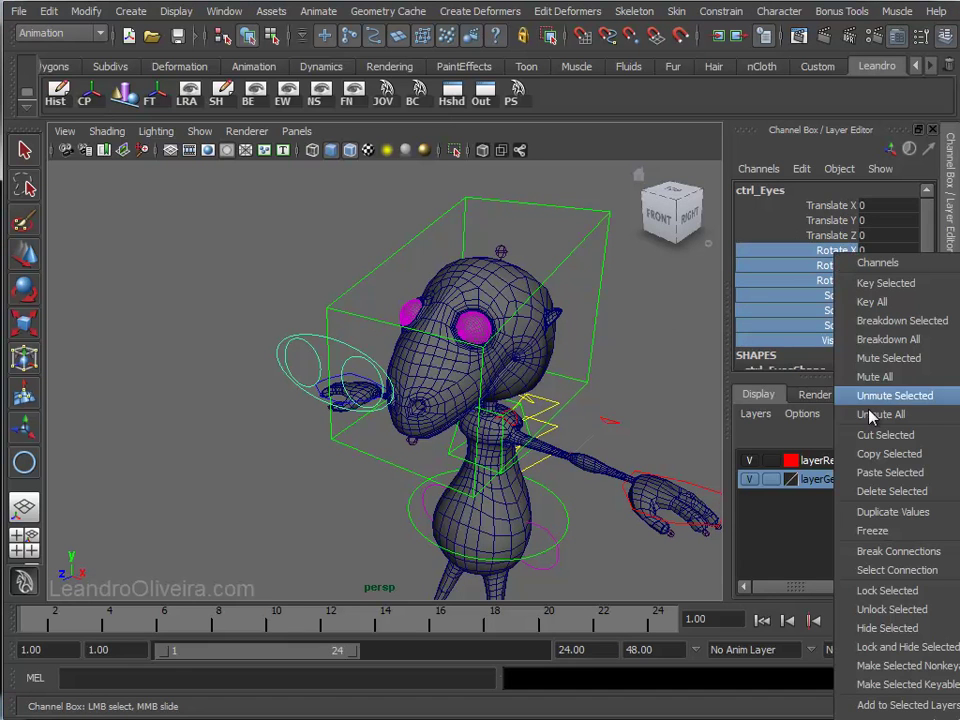
pyautogui.click(883, 655)
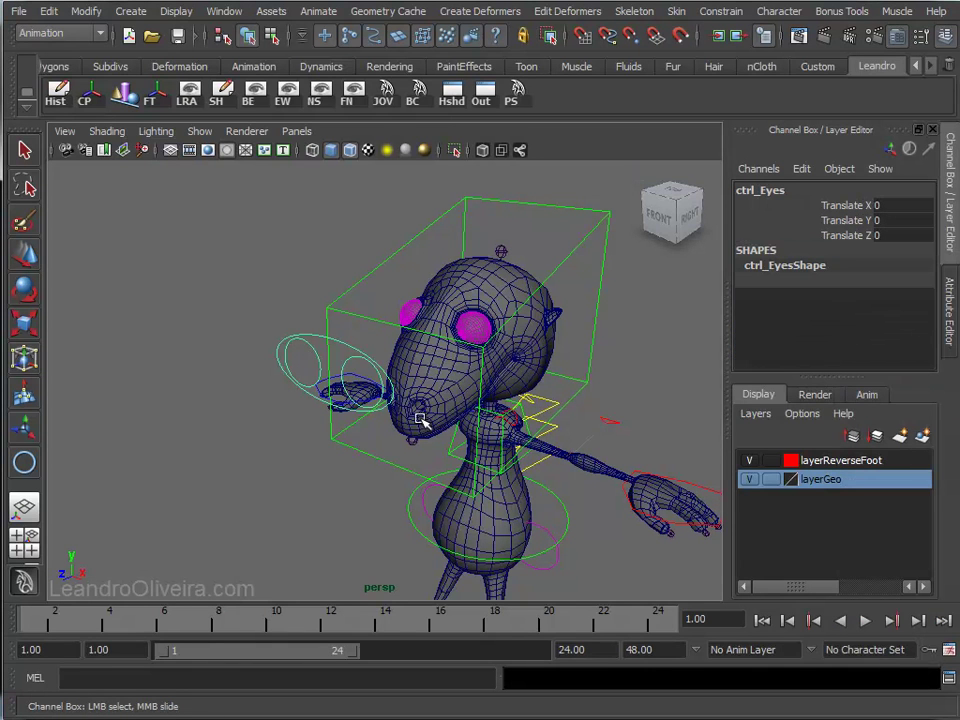
pyautogui.press('q')
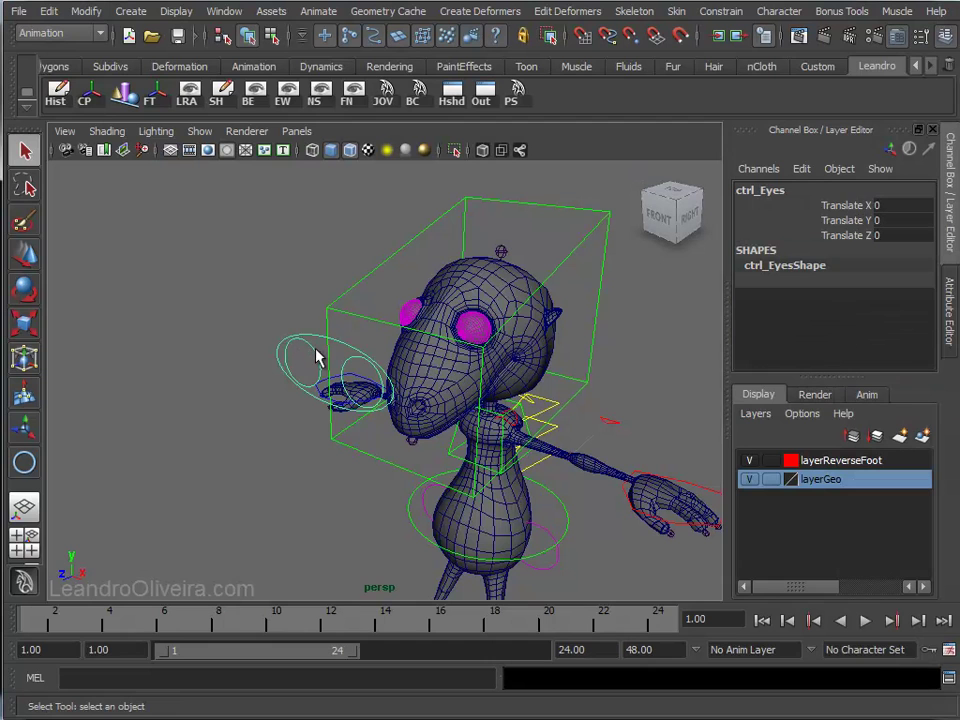
pyautogui.click(316, 357)
pyautogui.moveTo(840, 340); pyautogui.dragTo(840, 262)
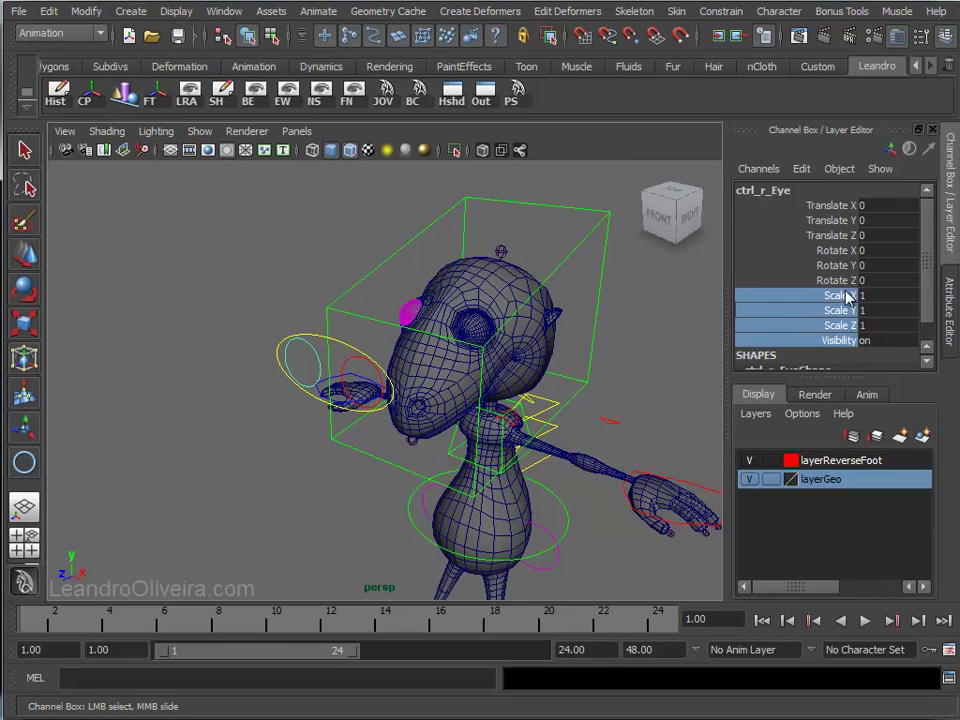
pyautogui.moveTo(840, 262); pyautogui.dragTo(888, 662, button='right')
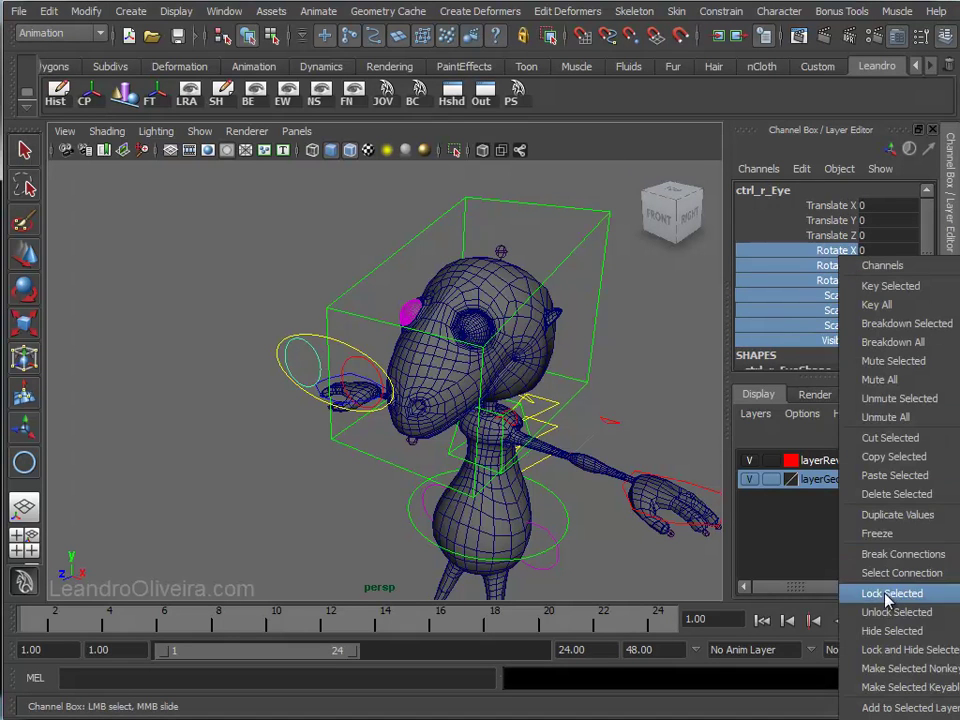
pyautogui.click(892, 650)
# - Hide rotate, scale and visibility on ctrl_l_Eye, leaving only Translate X, Y, Z
pyautogui.click(345, 362)
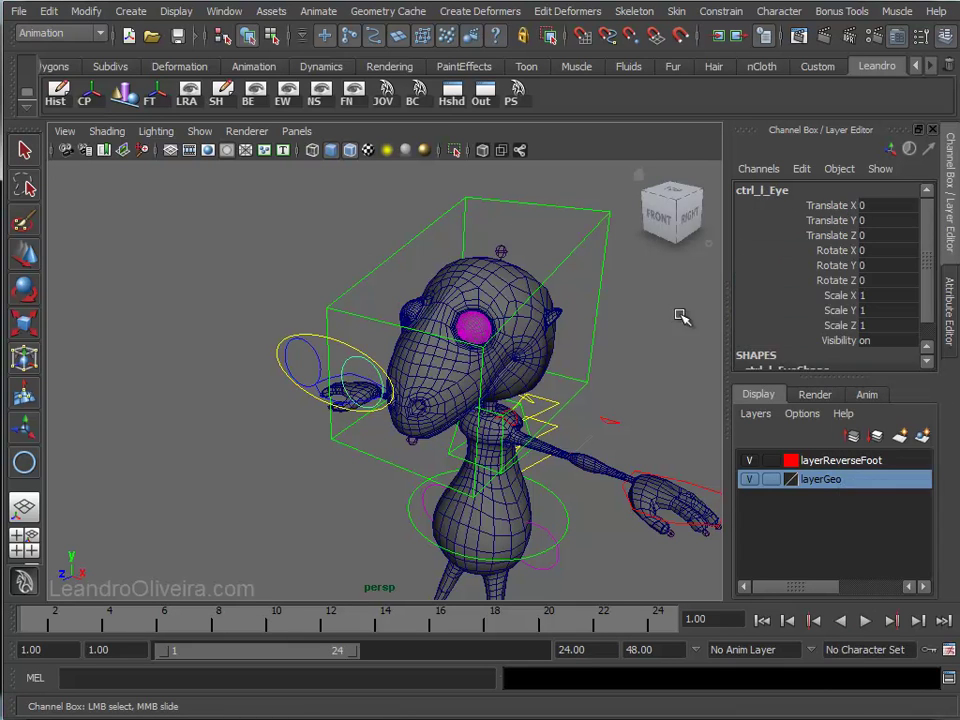
pyautogui.moveTo(840, 340); pyautogui.dragTo(840, 250)
pyautogui.moveTo(840, 253); pyautogui.dragTo(840, 428, button='right')
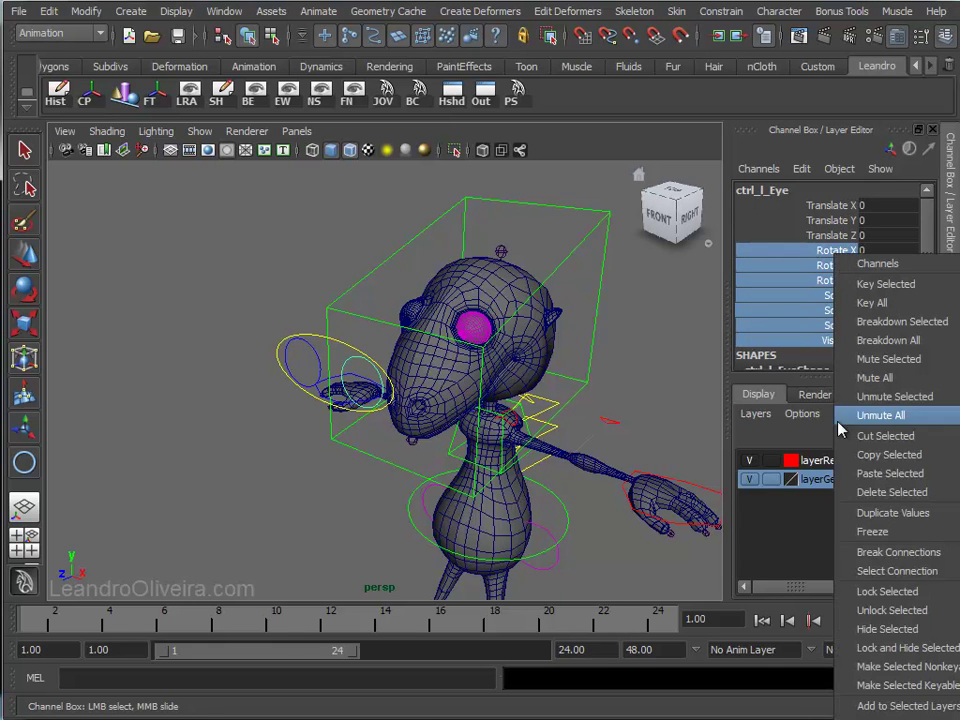
pyautogui.click(866, 648)
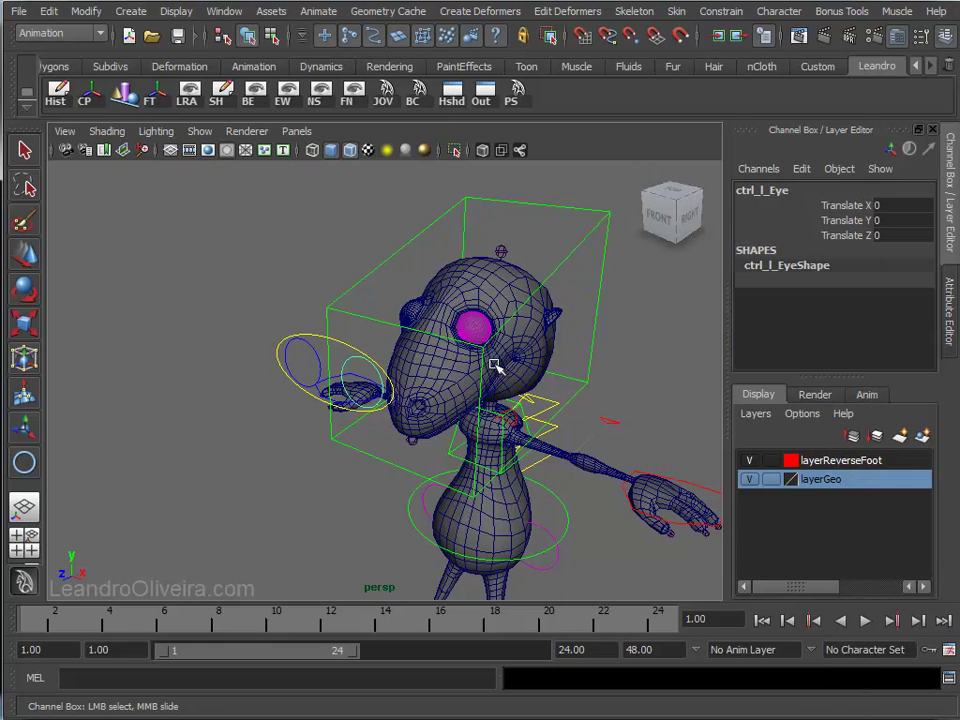
pyautogui.click(242, 246)
pyautogui.scroll(-2, 443, 340)
# - Open the Outliner and dock it as a narrow panel on the left
pyautogui.keyDown('alt'); pyautogui.moveTo(443, 340); pyautogui.dragTo(403, 358); pyautogui.keyUp('alt')
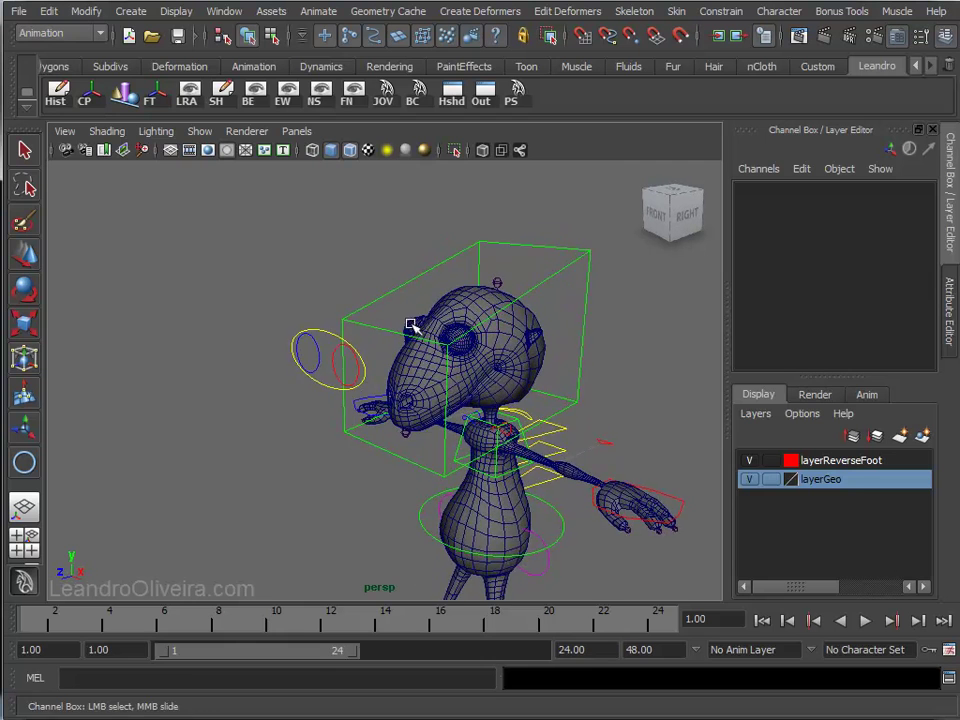
pyautogui.scroll(-2, 403, 358)
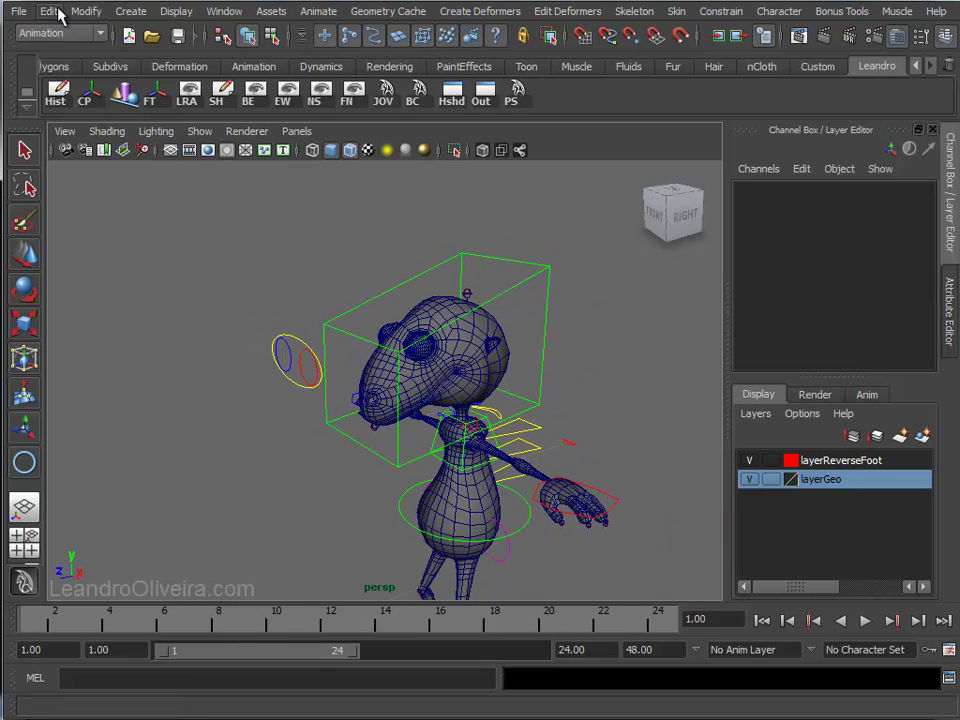
pyautogui.click(222, 11)
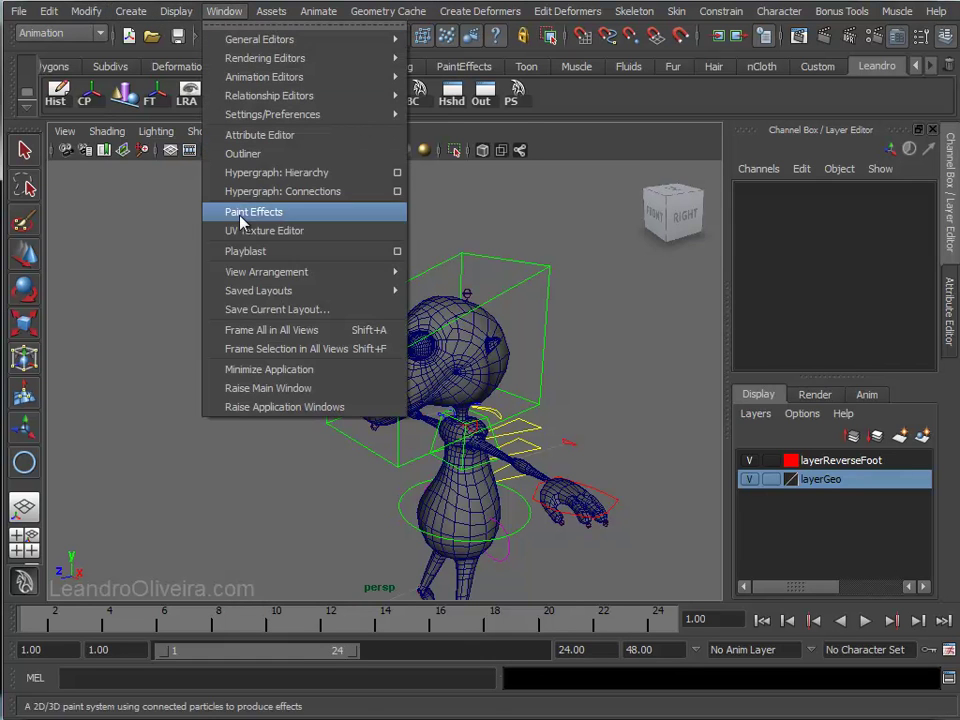
pyautogui.click(250, 155)
pyautogui.moveTo(647, 24)
pyautogui.mouseDown()
pyautogui.moveTo(167, 48)
pyautogui.moveTo(186, 46)
pyautogui.mouseUp()
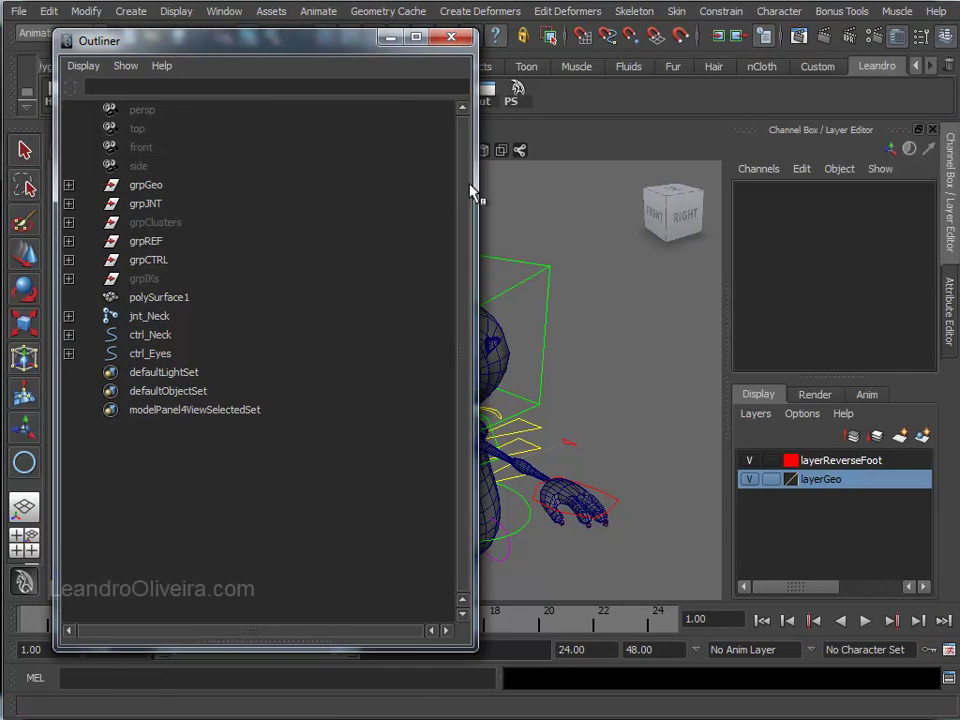
pyautogui.moveTo(475, 185); pyautogui.dragTo(333, 187)
pyautogui.keyDown('alt'); pyautogui.moveTo(448, 234); pyautogui.dragTo(540, 232); pyautogui.keyUp('alt')
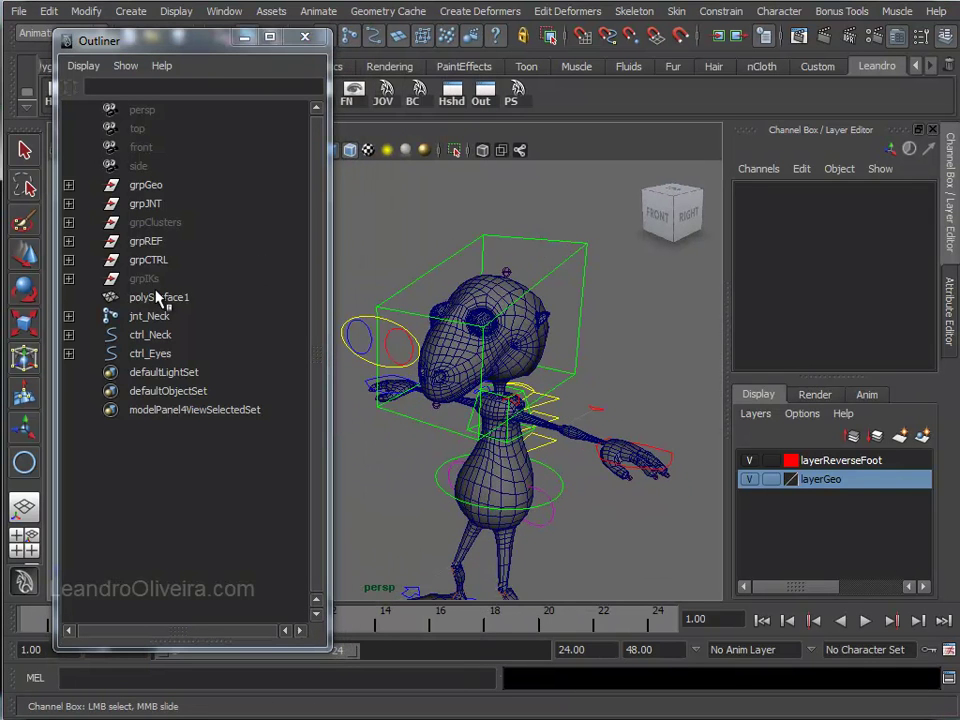
# - Parent jnt_Neck under grpJNT, and ctrl_Neck and ctrl_Eyes under grpCTRL
pyautogui.click(149, 318)
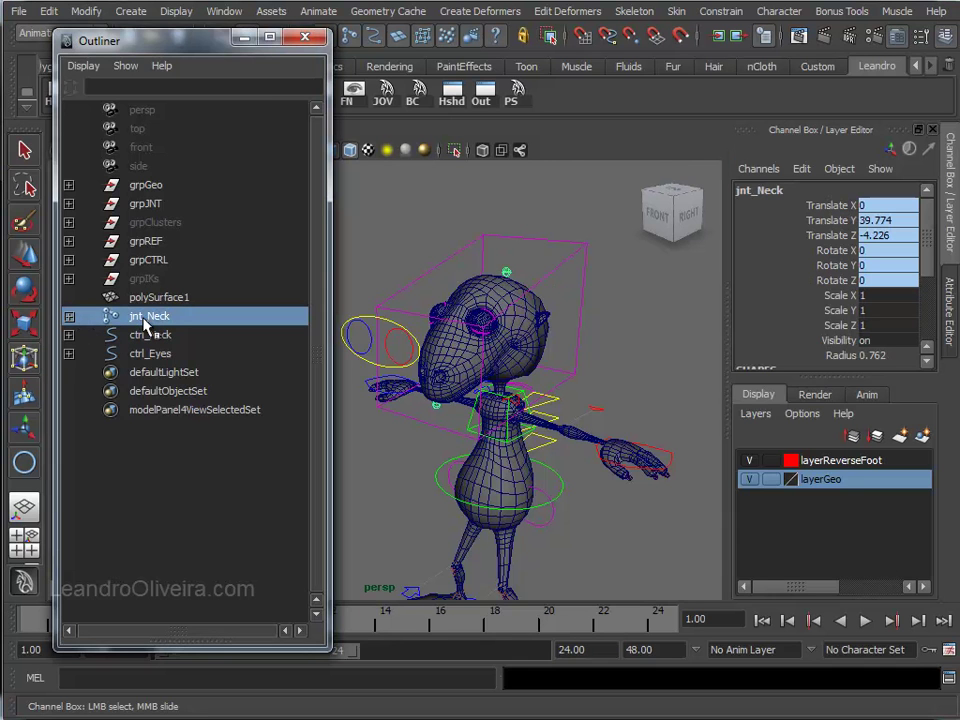
pyautogui.moveTo(146, 323); pyautogui.dragTo(147, 205, button='middle')
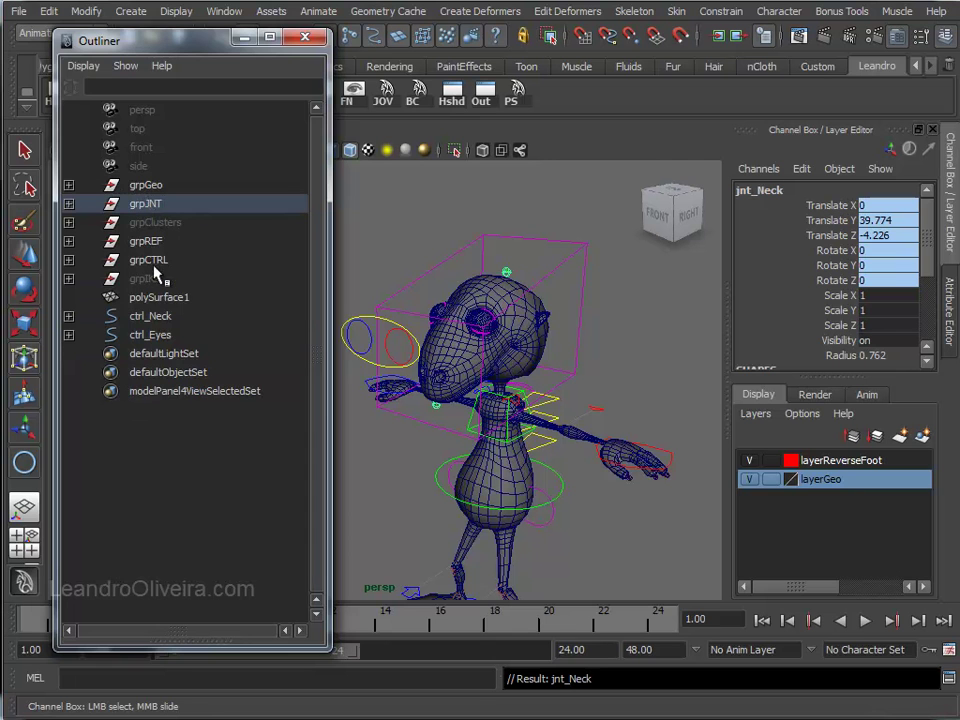
pyautogui.click(155, 317)
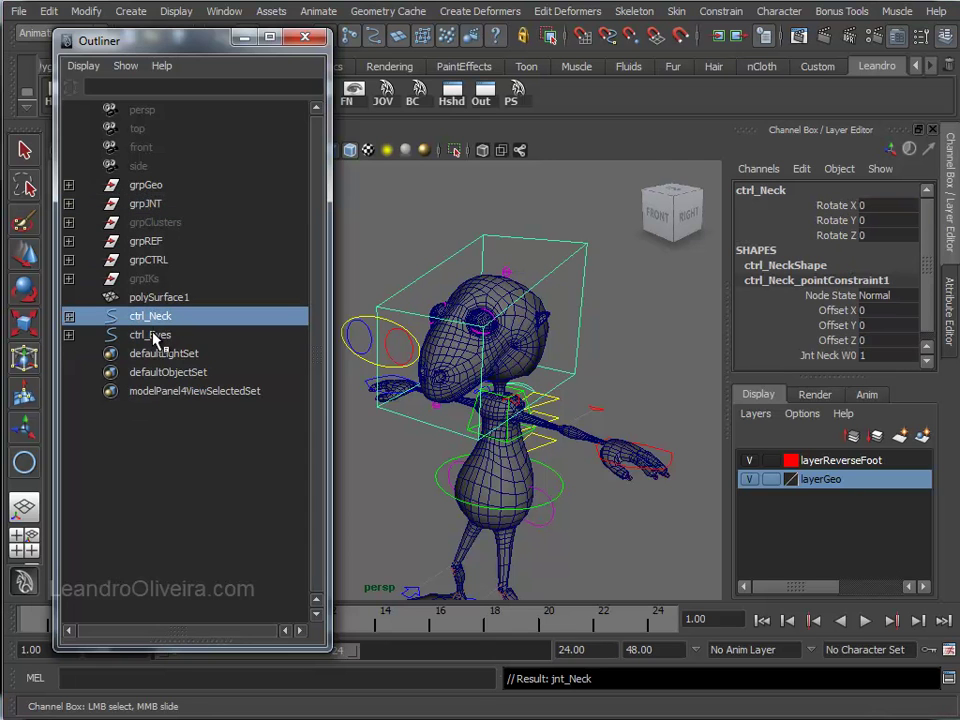
pyautogui.moveTo(439, 311)
pyautogui.keyDown('alt'); pyautogui.mouseDown()
pyautogui.moveTo(476, 318)
pyautogui.moveTo(456, 328)
pyautogui.moveTo(411, 296)
pyautogui.moveTo(470, 300)
pyautogui.mouseUp(); pyautogui.keyUp('alt')
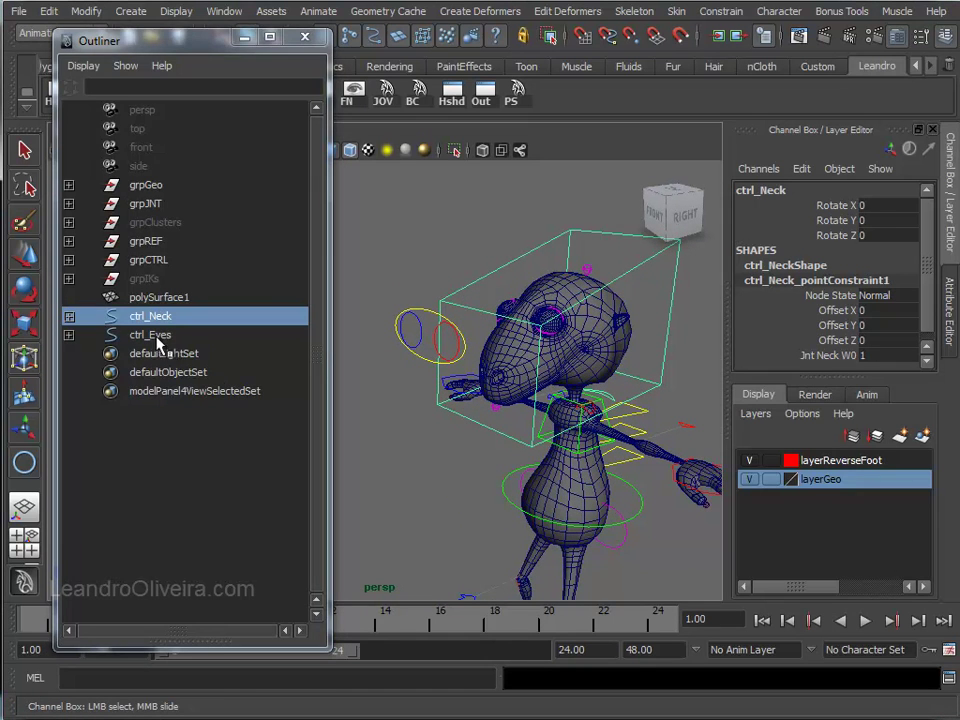
pyautogui.keyDown('ctrl'); pyautogui.click(151, 334); pyautogui.keyUp('ctrl')
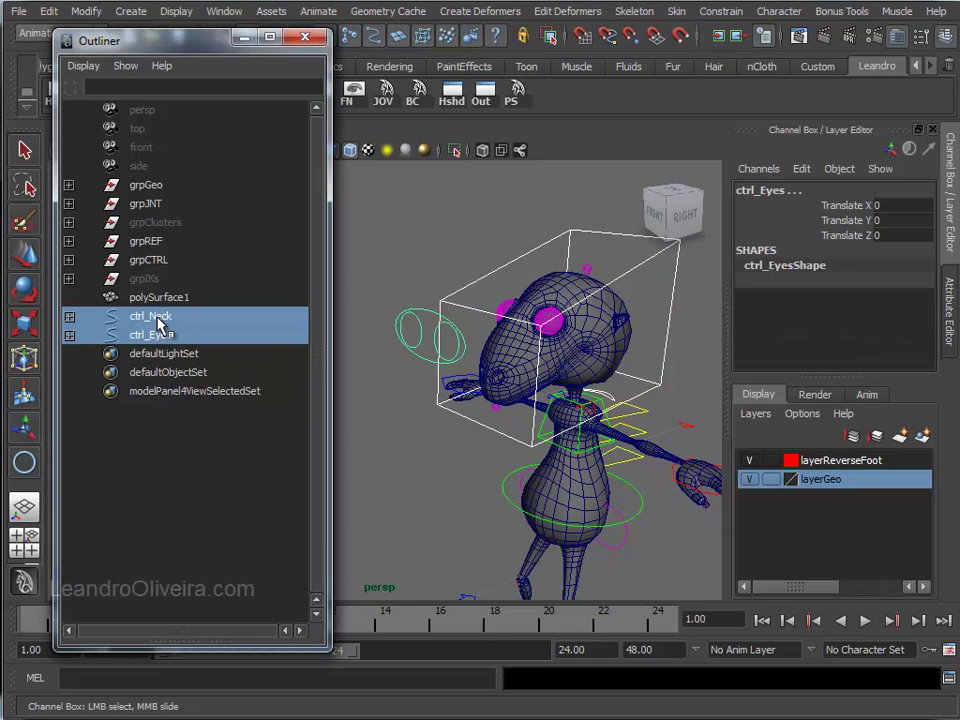
pyautogui.moveTo(160, 322); pyautogui.dragTo(150, 262, button='middle')
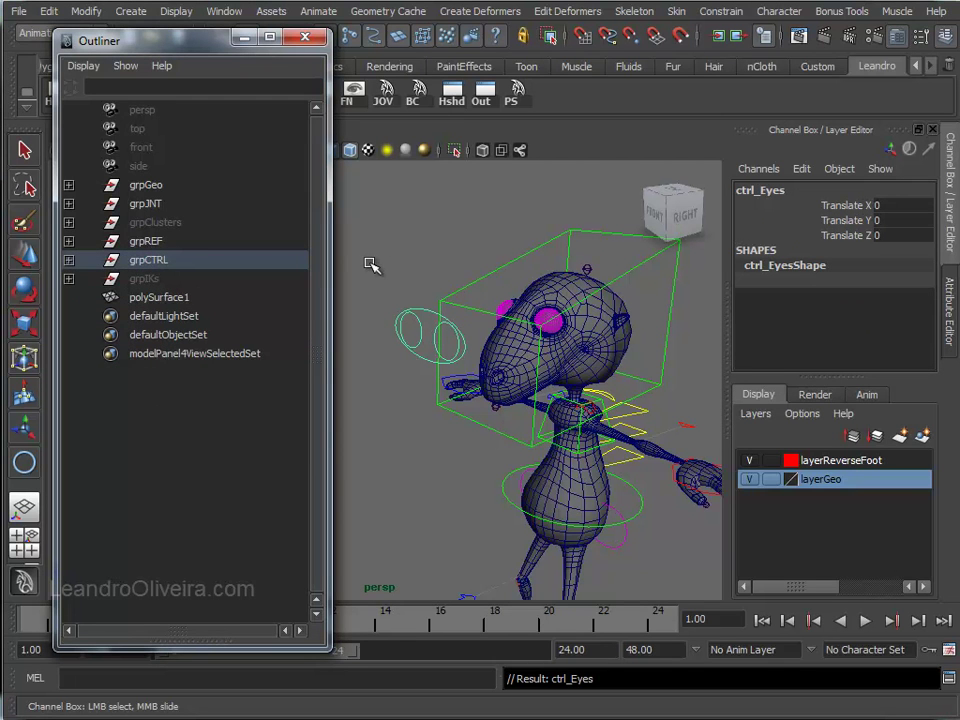
# - Minimize the Outliner and reframe the view around the character
pyautogui.keyDown('alt'); pyautogui.moveTo(418, 253); pyautogui.dragTo(446, 261); pyautogui.keyUp('alt')
pyautogui.keyDown('alt'); pyautogui.moveTo(446, 261); pyautogui.dragTo(446, 253, button='right'); pyautogui.keyUp('alt')
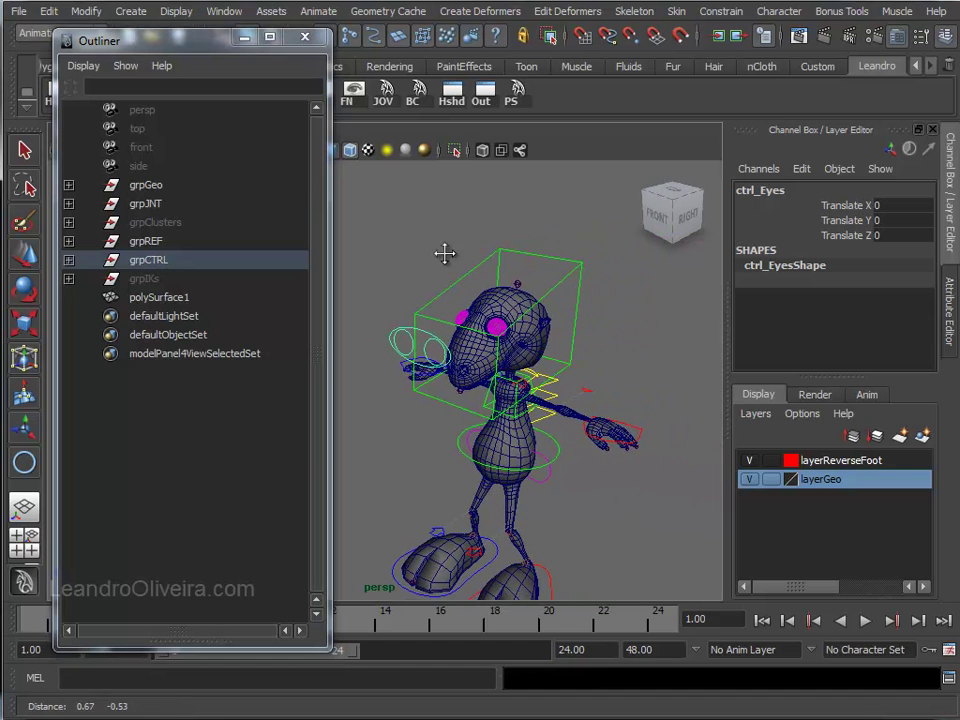
pyautogui.click(412, 234)
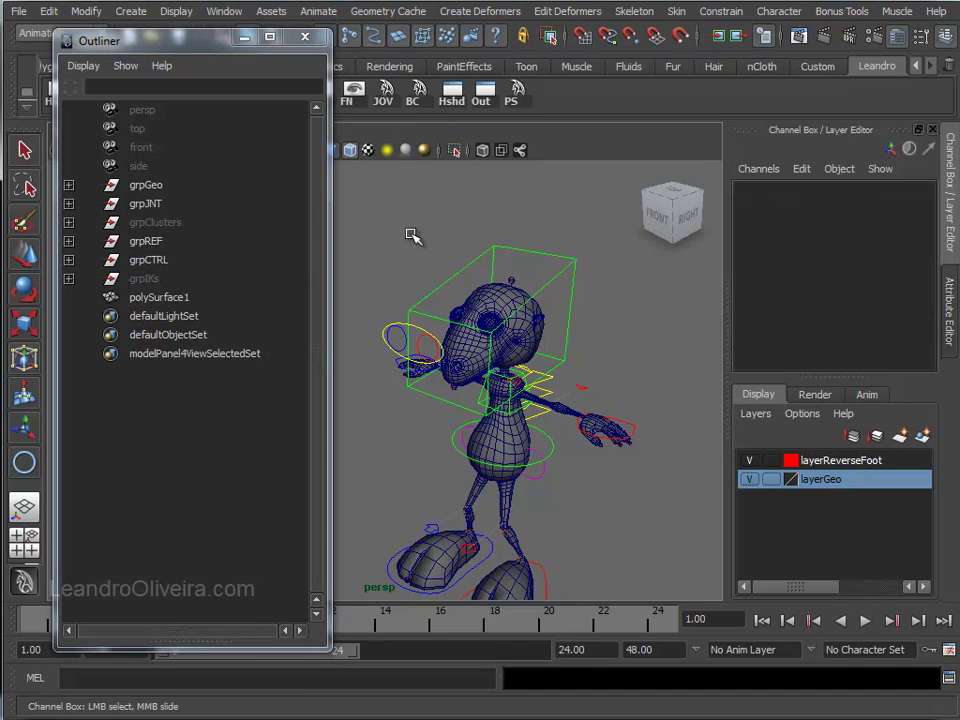
pyautogui.keyDown('alt'); pyautogui.moveTo(492, 295); pyautogui.dragTo(527, 261); pyautogui.keyUp('alt')
pyautogui.moveTo(527, 261)
pyautogui.keyDown('alt'); pyautogui.mouseDown(button='right')
pyautogui.moveTo(512, 320)
pyautogui.moveTo(518, 335)
pyautogui.mouseUp(button='right'); pyautogui.keyUp('alt')
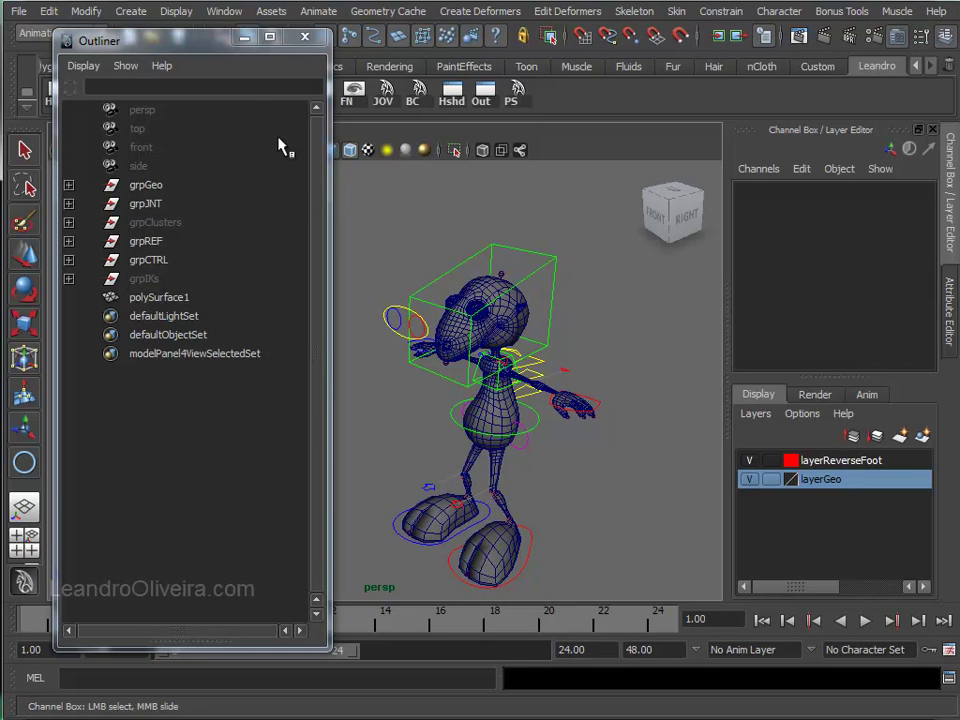
pyautogui.click(240, 38)
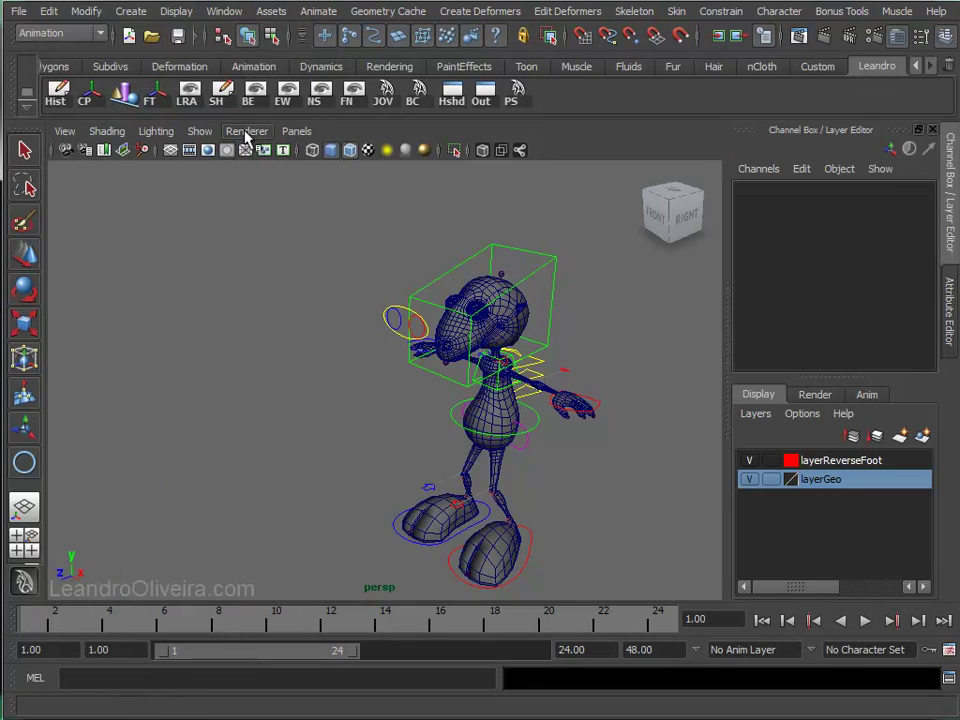
pyautogui.keyDown('alt'); pyautogui.moveTo(246, 133); pyautogui.dragTo(311, 231); pyautogui.keyUp('alt')
pyautogui.keyDown('alt'); pyautogui.moveTo(403, 270); pyautogui.dragTo(313, 259, button='middle'); pyautogui.keyUp('alt')
pyautogui.keyDown('alt'); pyautogui.moveTo(312, 259); pyautogui.dragTo(285, 270); pyautogui.keyUp('alt')
pyautogui.moveTo(285, 270)
pyautogui.keyDown('alt'); pyautogui.mouseDown(button='middle')
pyautogui.moveTo(296, 255)
pyautogui.moveTo(237, 265)
pyautogui.mouseUp(button='middle'); pyautogui.keyUp('alt')
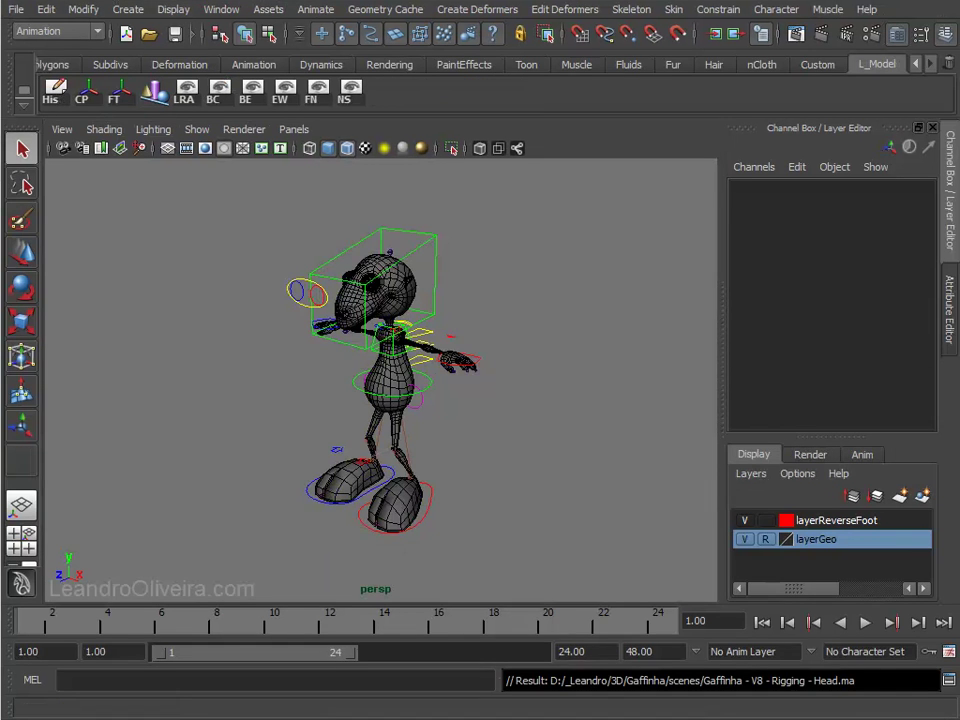
pyautogui.moveTo(536, 326)
pyautogui.keyDown('alt'); pyautogui.mouseDown()
pyautogui.moveTo(549, 321)
pyautogui.moveTo(533, 331)
pyautogui.mouseUp(); pyautogui.keyUp('alt')
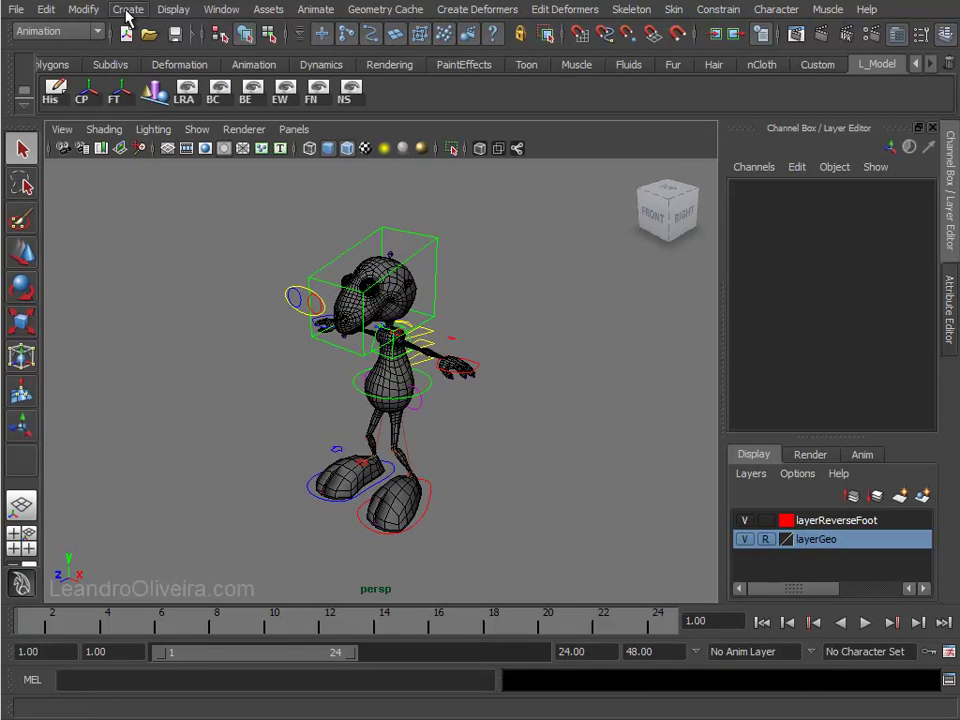
# - Draw a large NURBS circle around the character's feet and set its Translate X/Y/Z to 0
pyautogui.click(128, 12)
pyautogui.moveTo(190, 37)
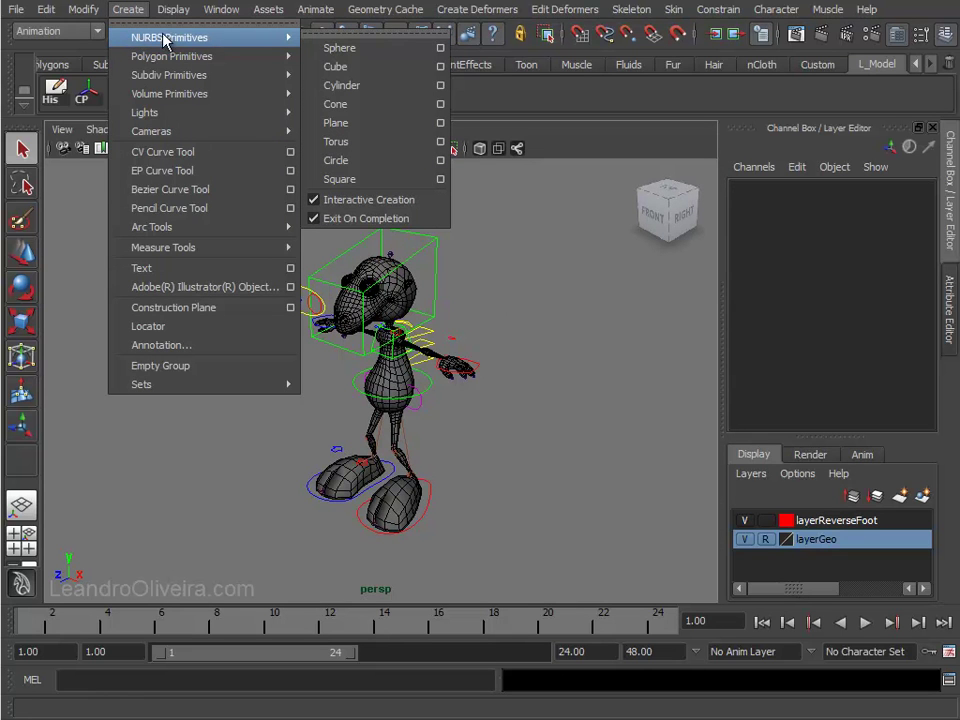
pyautogui.click(341, 161)
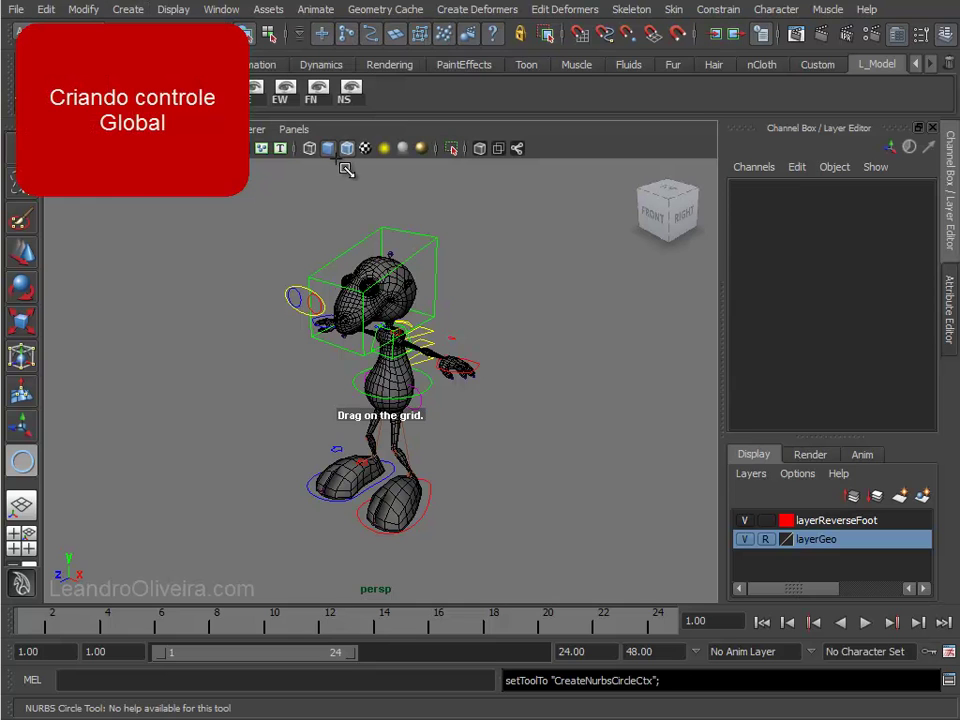
pyautogui.moveTo(379, 502); pyautogui.dragTo(479, 502)
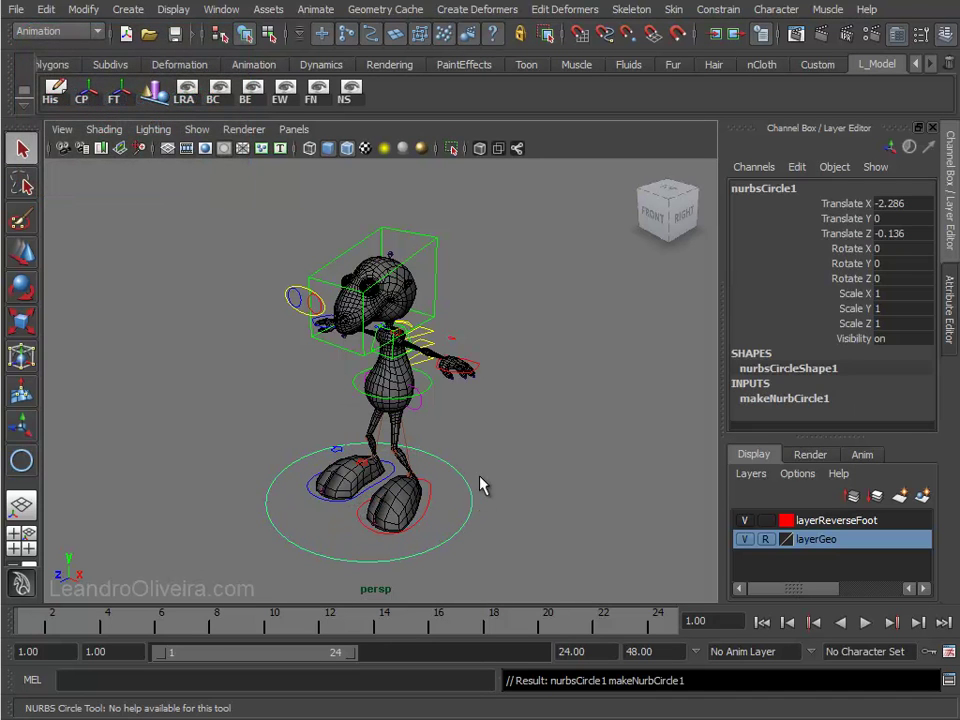
pyautogui.moveTo(895, 203); pyautogui.dragTo(896, 232)
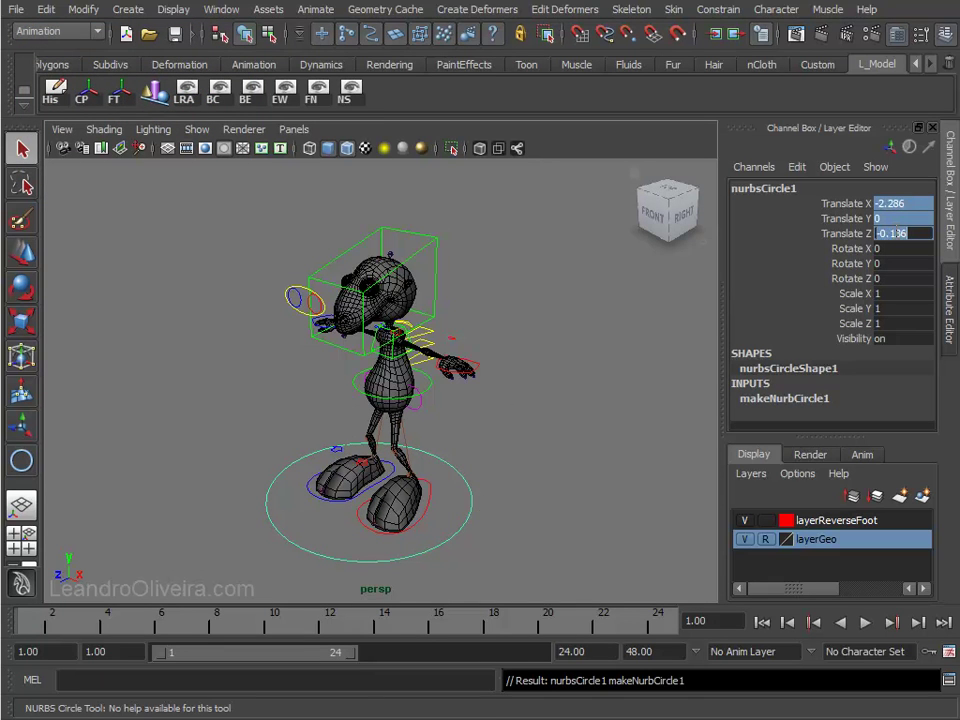
pyautogui.write('0')
pyautogui.press('Return')
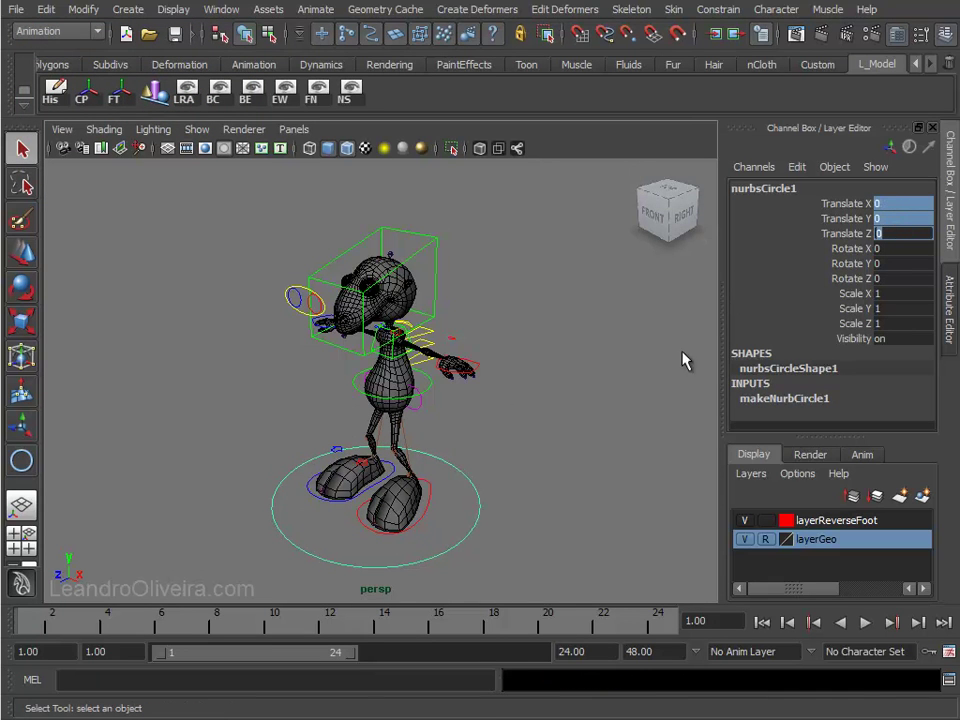
# - Rename nurbsCircle1 to ctrl_GLOBAL in the Channel Box
pyautogui.click(560, 440)
pyautogui.click(455, 474)
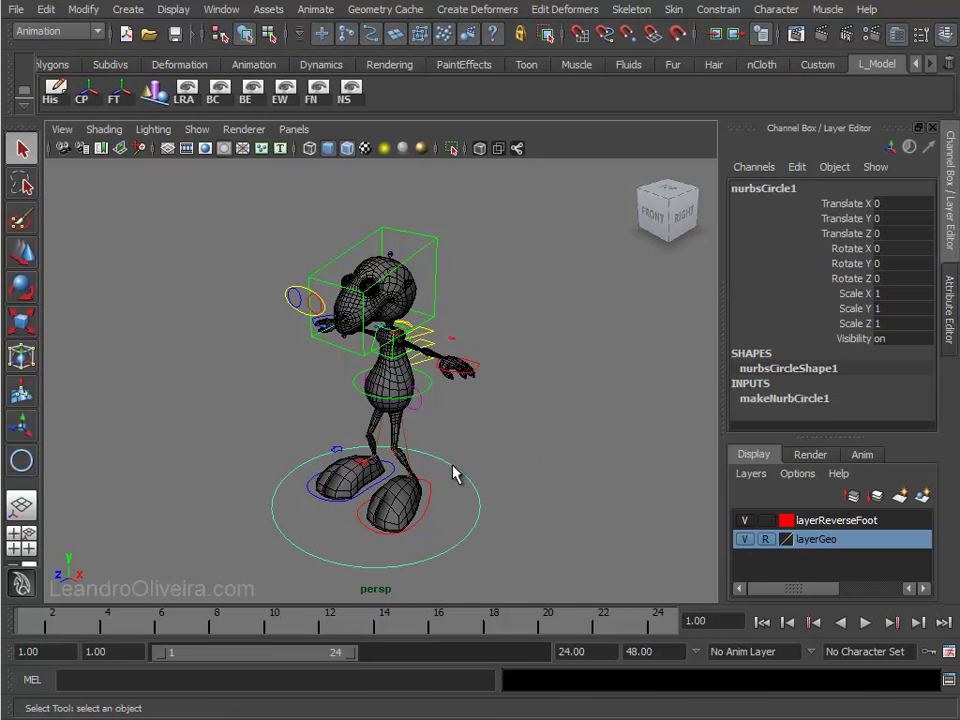
pyautogui.press('w')
pyautogui.moveTo(452, 467)
pyautogui.keyDown('alt'); pyautogui.mouseDown()
pyautogui.moveTo(542, 469)
pyautogui.moveTo(632, 452)
pyautogui.moveTo(570, 435)
pyautogui.moveTo(530, 455)
pyautogui.mouseUp(); pyautogui.keyUp('alt')
pyautogui.doubleClick(767, 190)
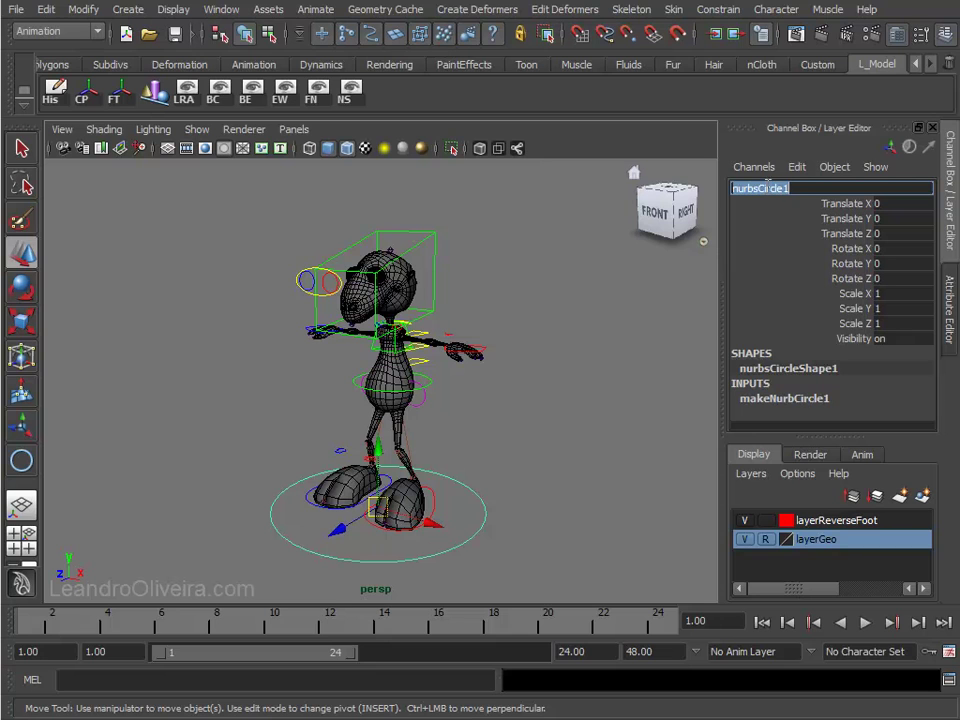
pyautogui.write('ctrl_GLOBAL')
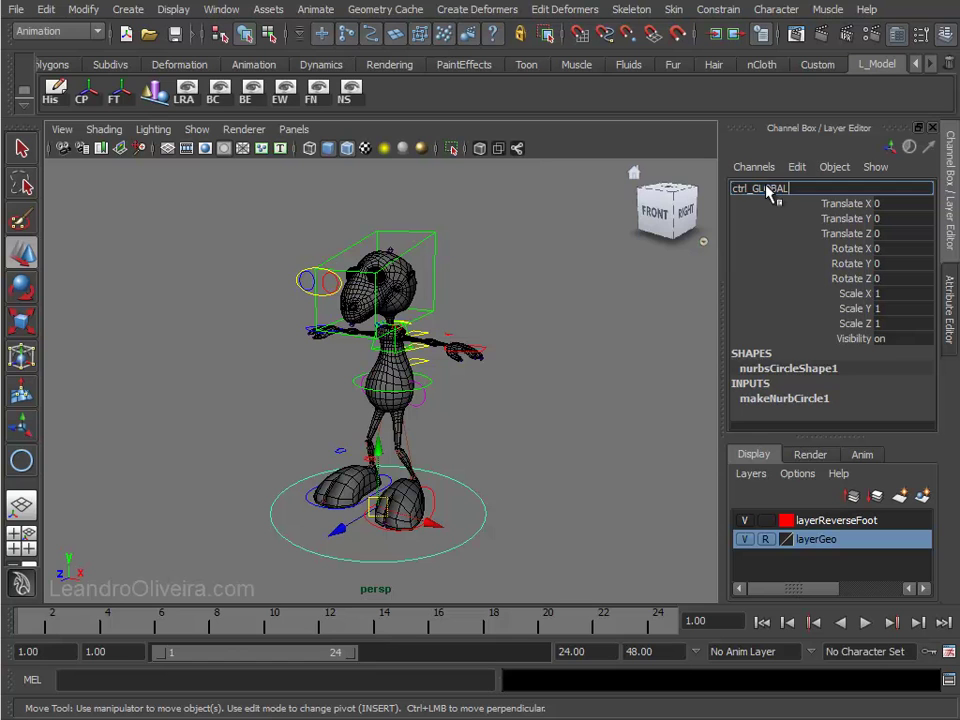
pyautogui.press('Return')
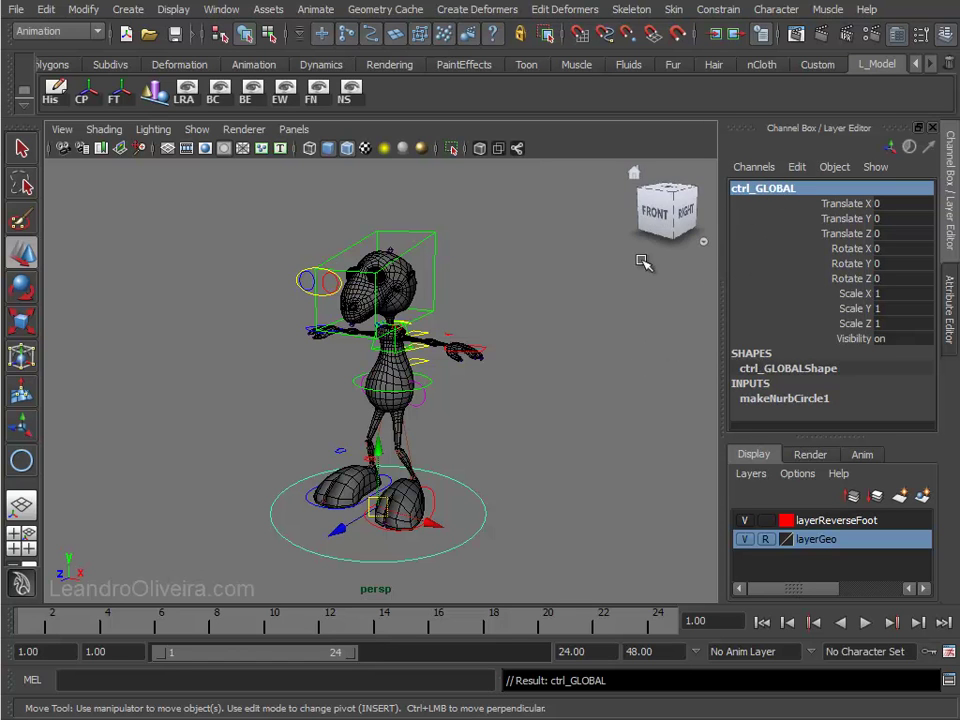
pyautogui.keyDown('alt'); pyautogui.moveTo(540, 381); pyautogui.dragTo(470, 397, button='right'); pyautogui.keyUp('alt')
pyautogui.moveTo(470, 397)
pyautogui.keyDown('alt'); pyautogui.mouseDown()
pyautogui.moveTo(484, 379)
pyautogui.moveTo(456, 388)
pyautogui.moveTo(457, 363)
pyautogui.mouseUp(); pyautogui.keyUp('alt')
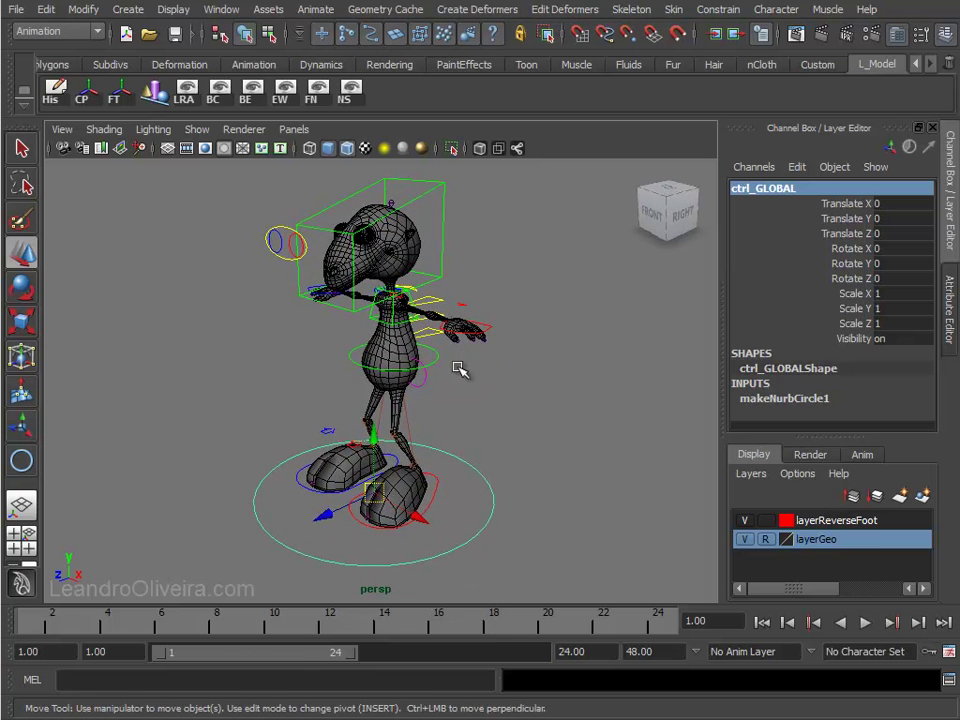
# - Enable Drawing Overrides on ctrl_GLOBALShape and set its override colour to yellow
pyautogui.click(482, 392)
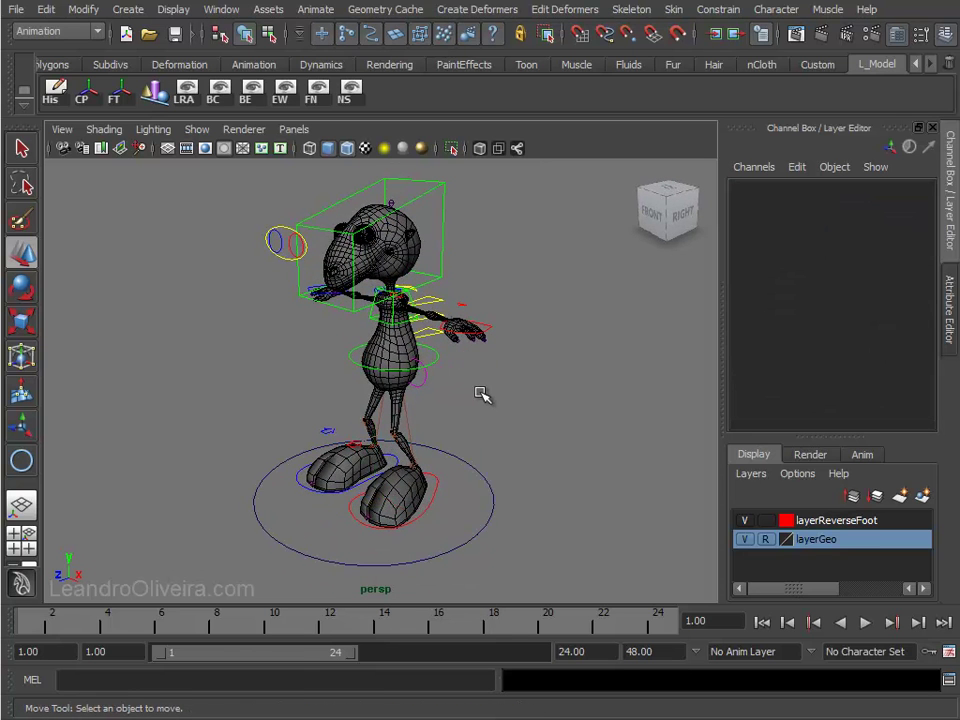
pyautogui.click(476, 472)
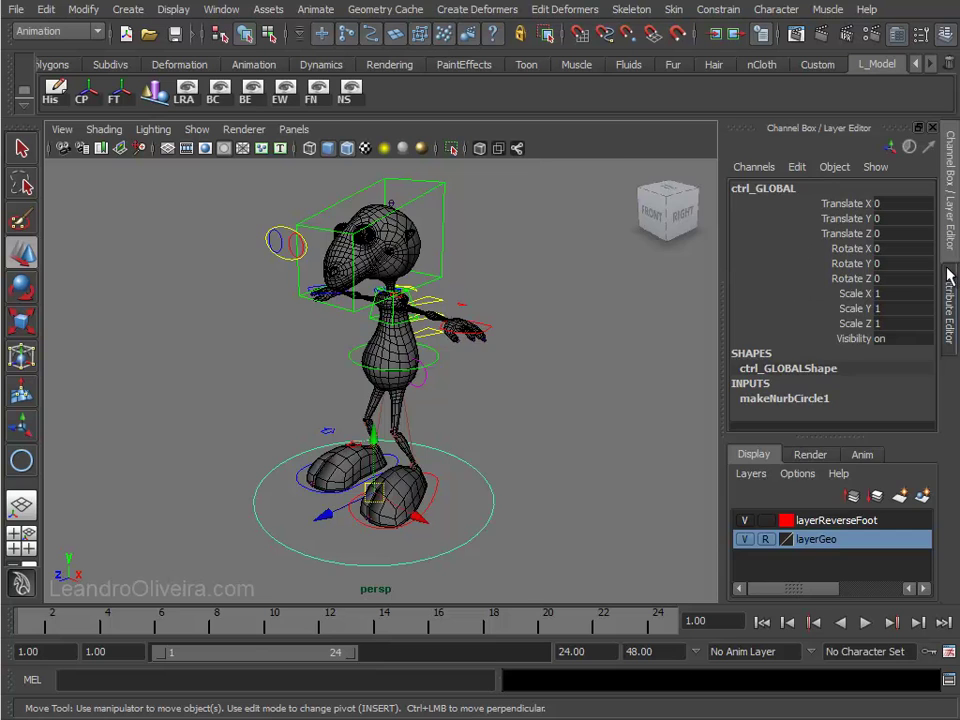
pyautogui.click(950, 277)
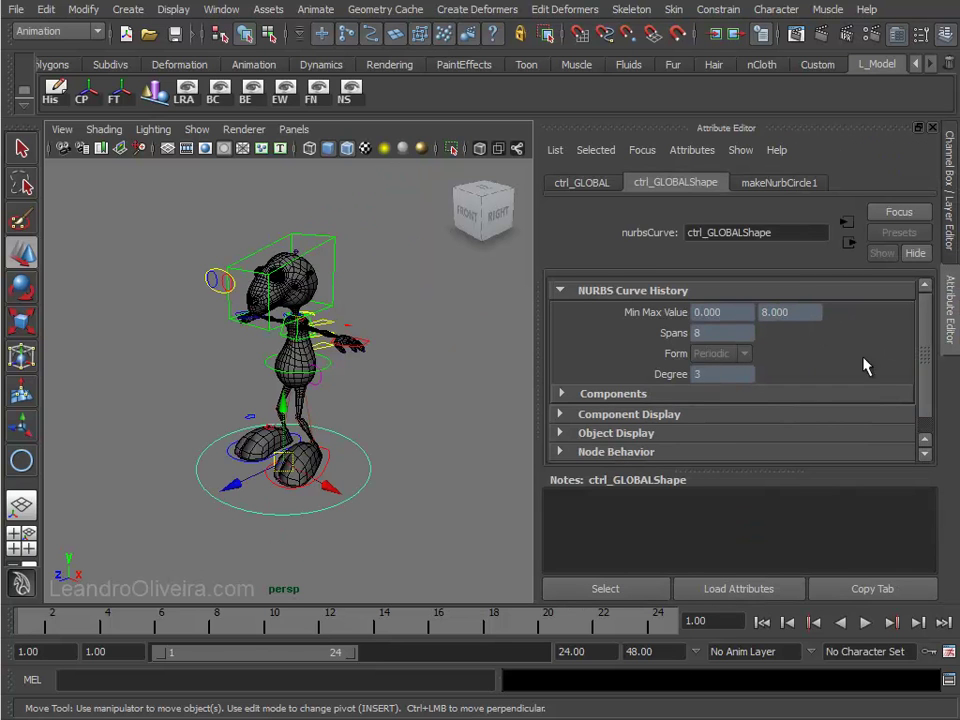
pyautogui.moveTo(925, 340); pyautogui.dragTo(922, 362)
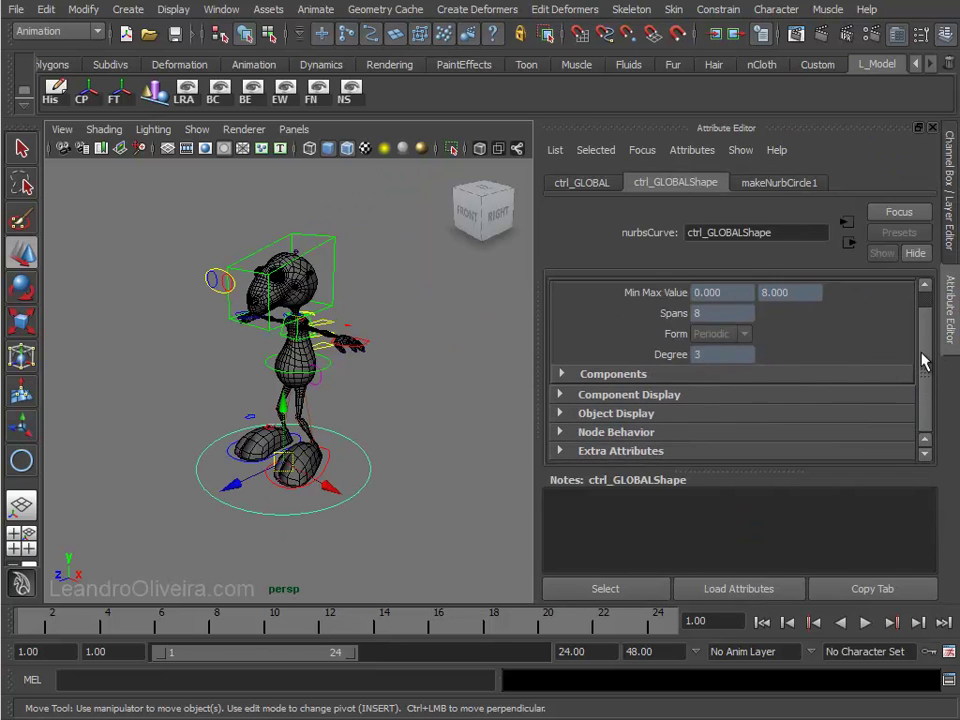
pyautogui.click(562, 414)
pyautogui.moveTo(928, 344); pyautogui.dragTo(926, 366)
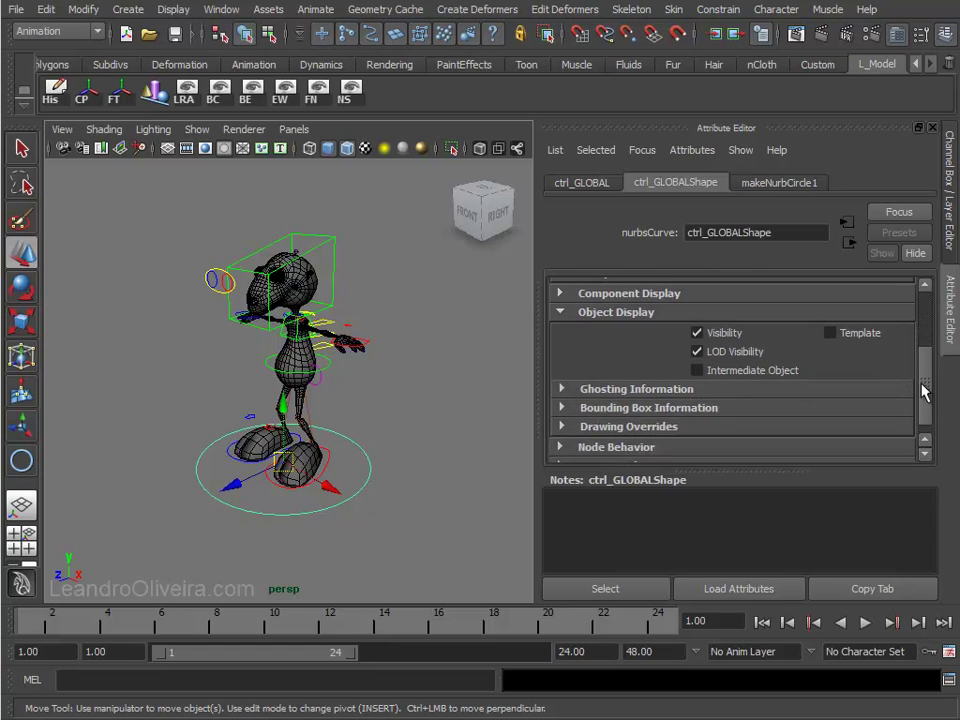
pyautogui.click(562, 413)
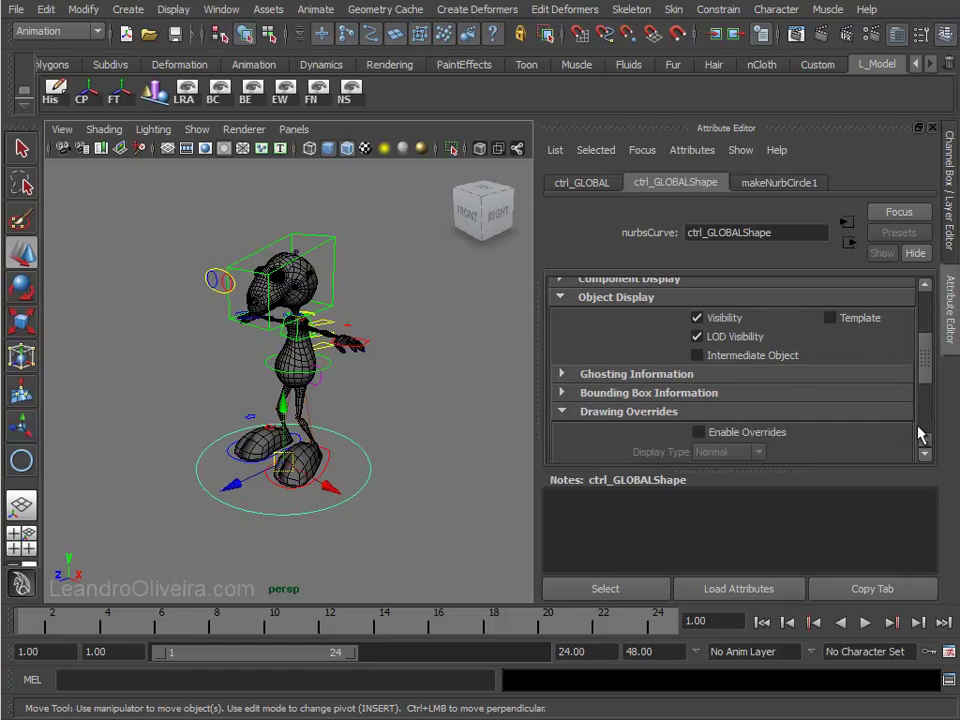
pyautogui.moveTo(928, 366); pyautogui.dragTo(923, 419)
pyautogui.moveTo(766, 410); pyautogui.dragTo(823, 417)
pyautogui.click(452, 414)
# - Reselect ctrl_GLOBAL and bring back the Channel Box / Layer Editor panel
pyautogui.moveTo(394, 390)
pyautogui.keyDown('alt'); pyautogui.mouseDown()
pyautogui.moveTo(446, 388)
pyautogui.moveTo(427, 385)
pyautogui.moveTo(431, 401)
pyautogui.moveTo(394, 420)
pyautogui.mouseUp(); pyautogui.keyUp('alt')
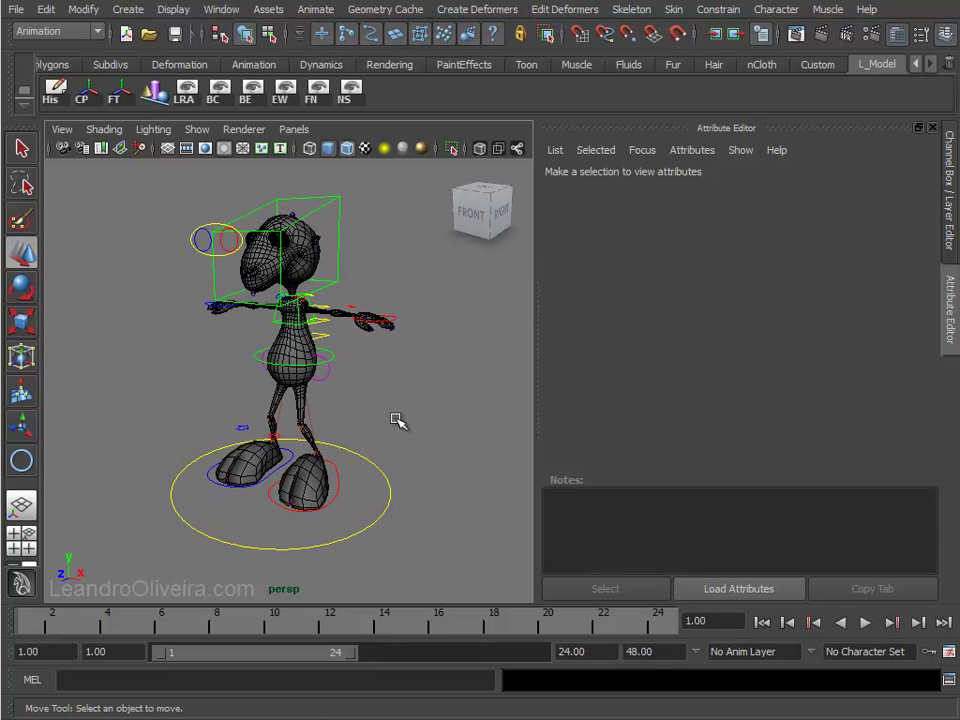
pyautogui.click(362, 455)
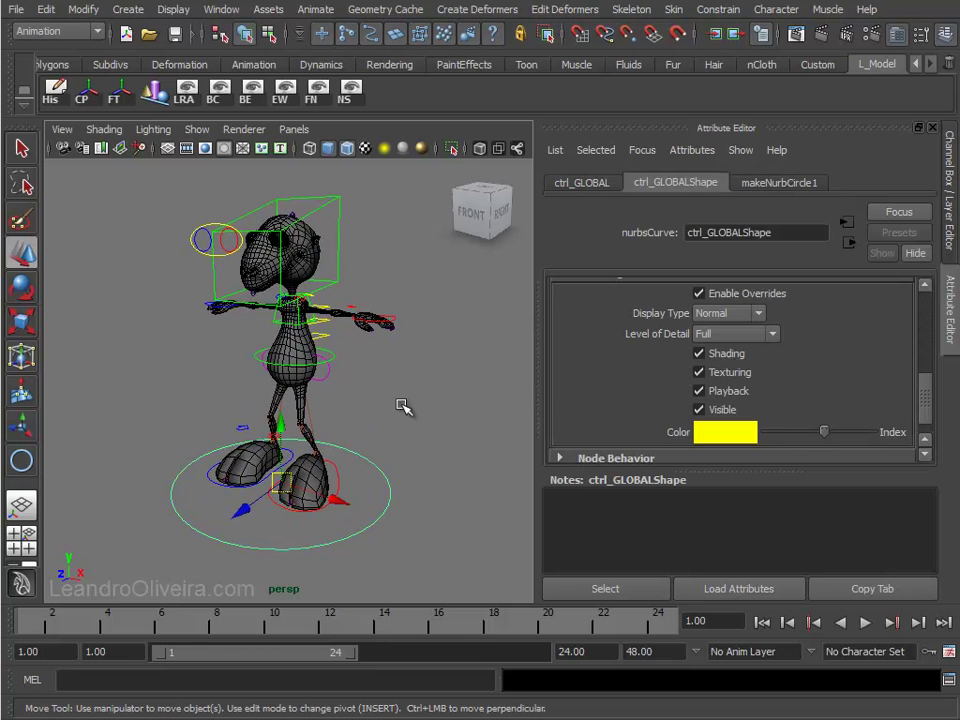
pyautogui.press('q')
pyautogui.keyDown('alt'); pyautogui.moveTo(356, 401); pyautogui.dragTo(378, 413); pyautogui.keyUp('alt')
pyautogui.keyDown('alt'); pyautogui.moveTo(378, 413); pyautogui.dragTo(418, 368, button='middle'); pyautogui.keyUp('alt')
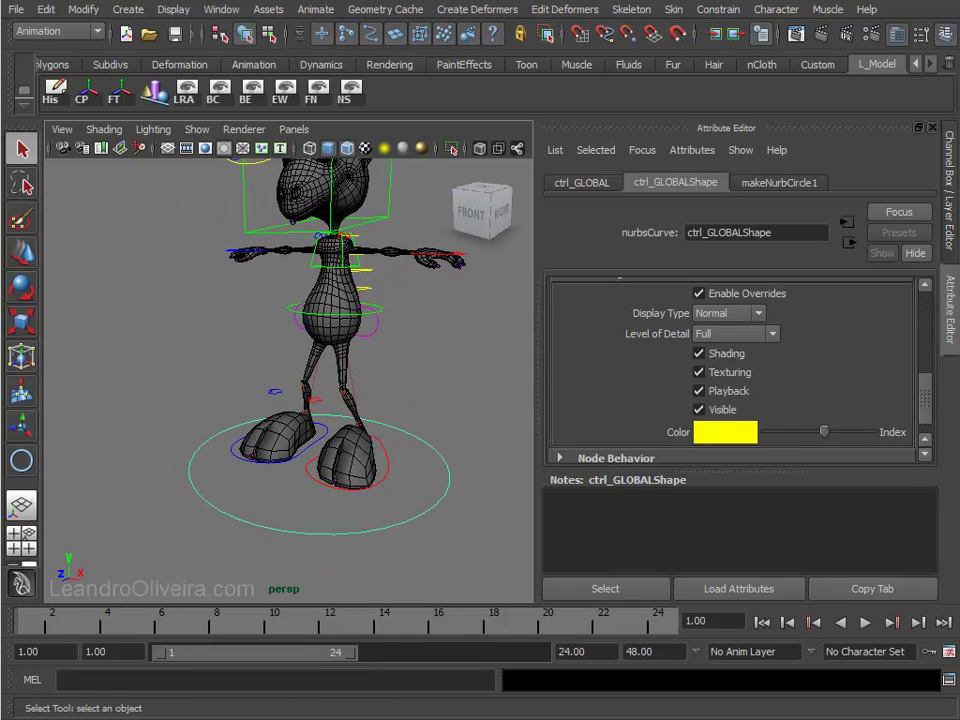
pyautogui.click(953, 246)
pyautogui.moveTo(697, 350)
pyautogui.keyDown('alt'); pyautogui.mouseDown()
pyautogui.moveTo(531, 354)
pyautogui.moveTo(546, 358)
pyautogui.moveTo(574, 328)
pyautogui.moveTo(572, 337)
pyautogui.mouseUp(); pyautogui.keyUp('alt')
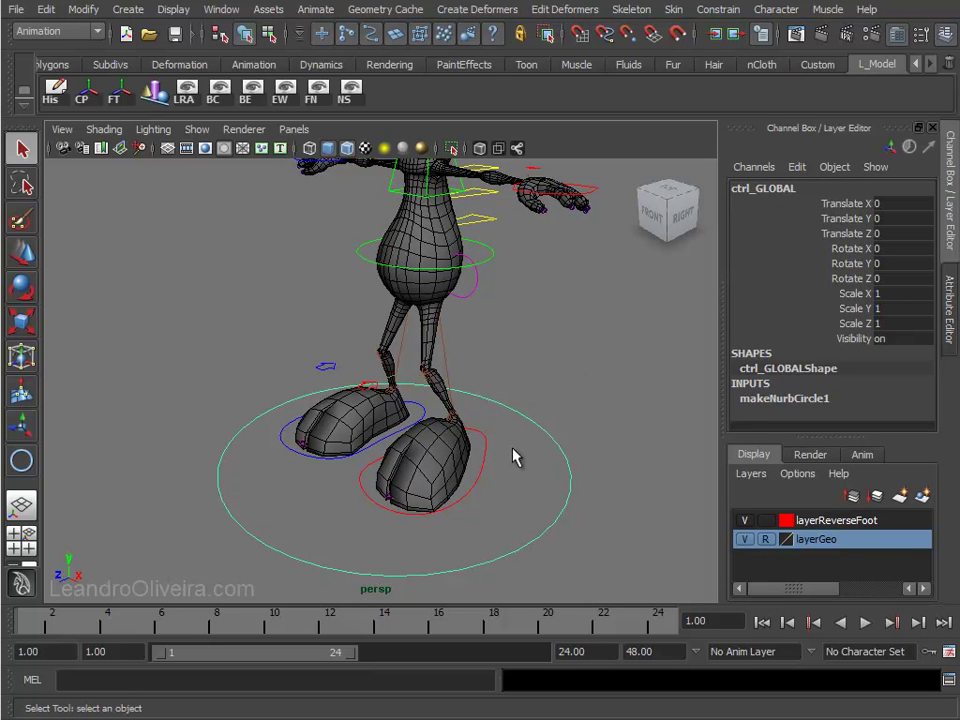
# - Parent the left and right foot controls under ctrl_GLOBAL
pyautogui.click(483, 465)
pyautogui.keyDown('shift'); pyautogui.click(381, 447); pyautogui.keyUp('shift')
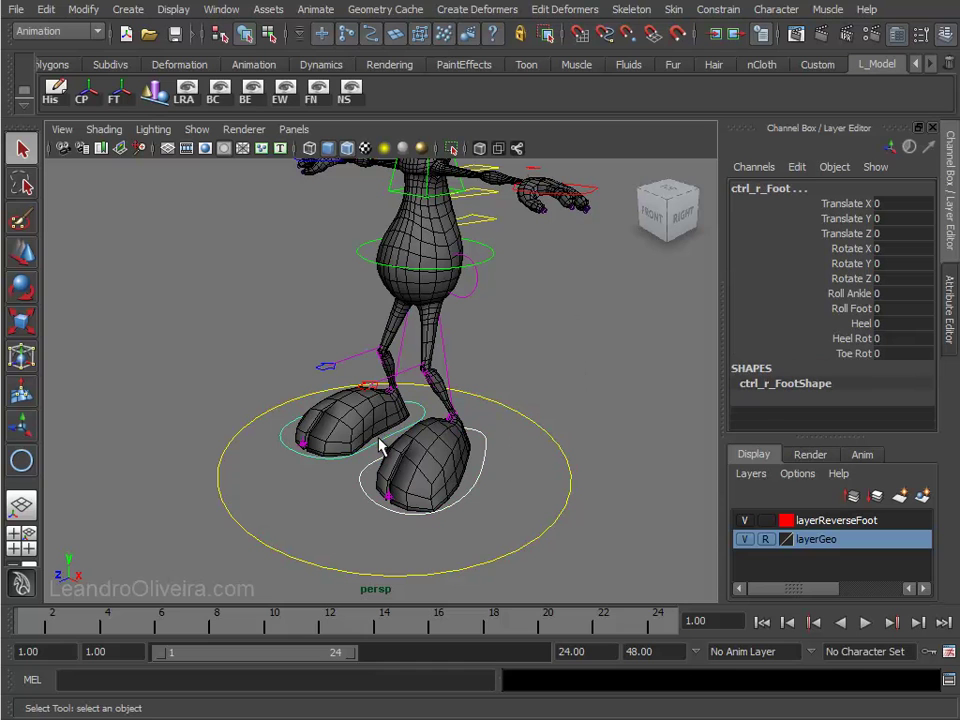
pyautogui.click(541, 437)
pyautogui.click(46, 10)
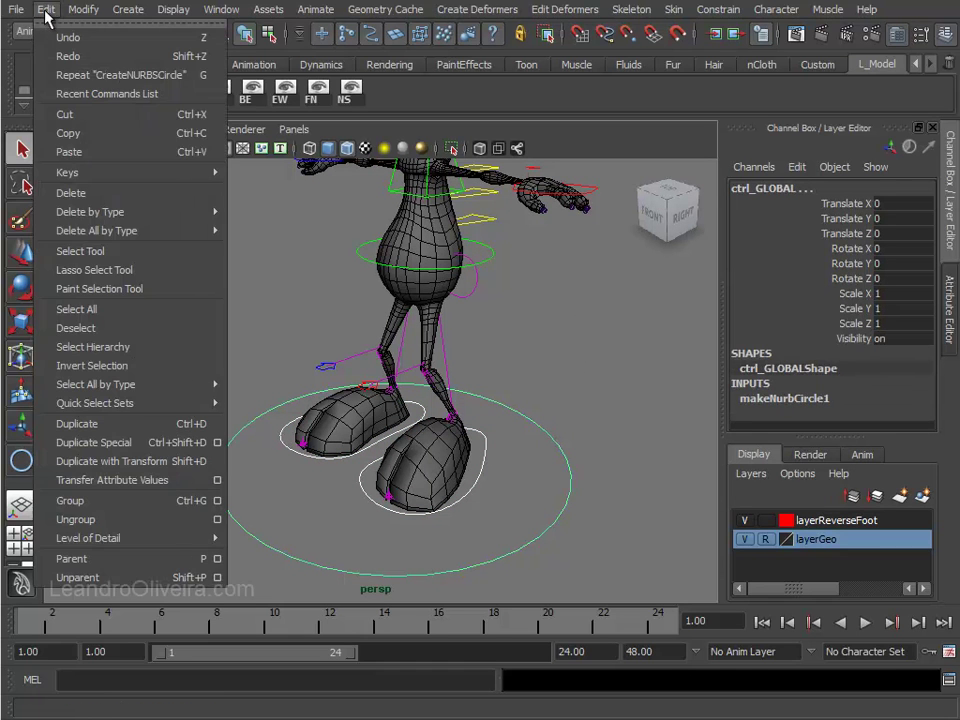
pyautogui.click(70, 559)
pyautogui.click(524, 415)
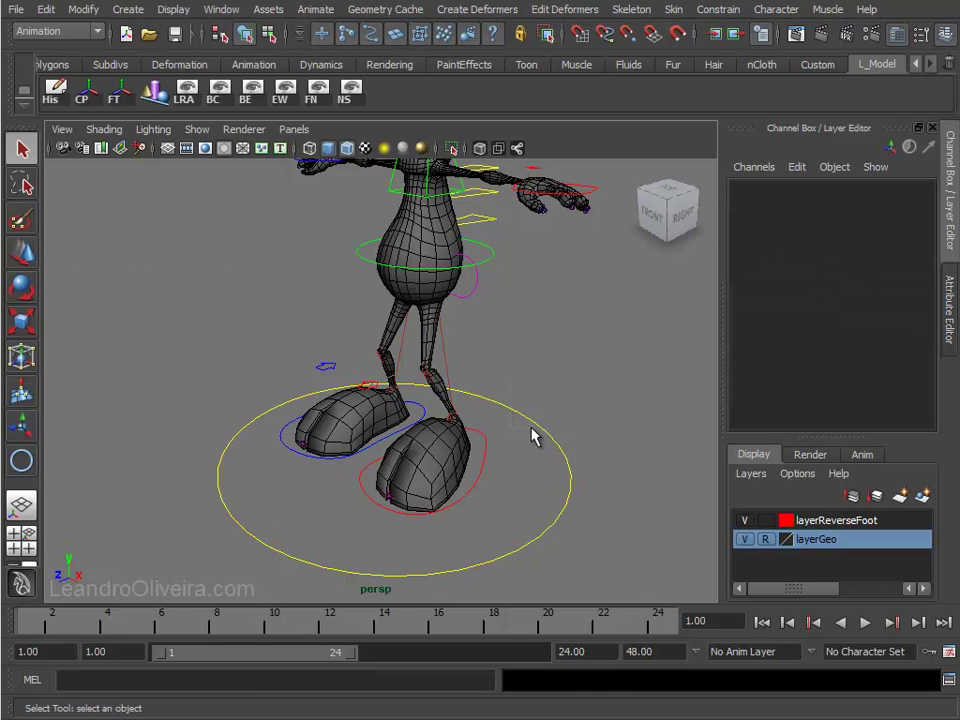
pyautogui.click(533, 437)
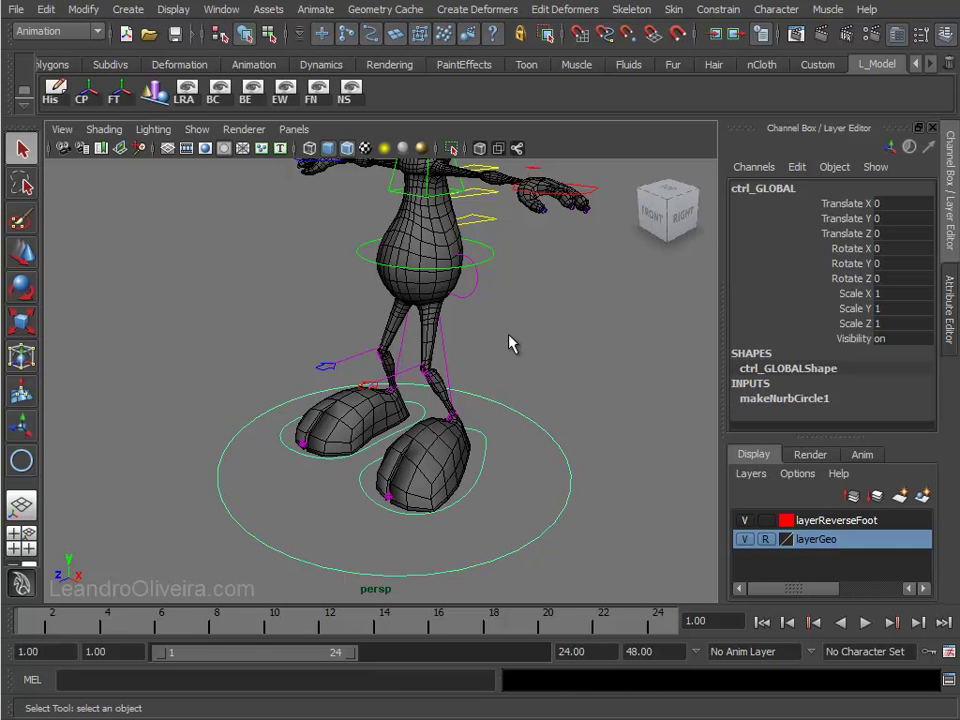
# - Parent the right and left knee controls under ctrl_GLOBAL
pyautogui.click(318, 370)
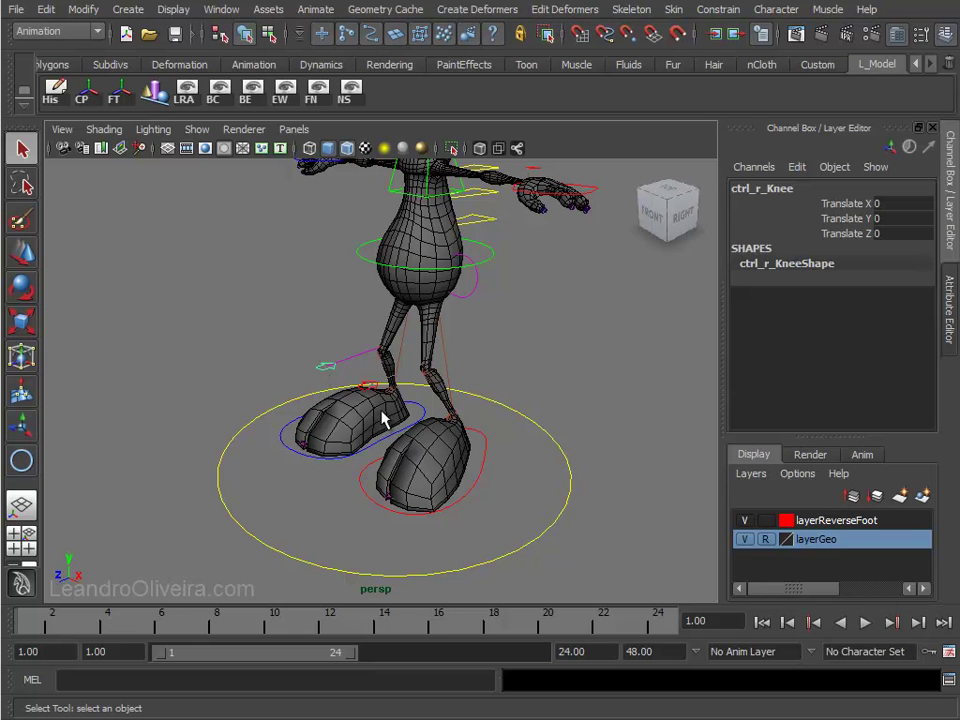
pyautogui.moveTo(375, 321)
pyautogui.keyDown('alt'); pyautogui.mouseDown()
pyautogui.moveTo(287, 343)
pyautogui.moveTo(333, 325)
pyautogui.mouseUp(); pyautogui.keyUp('alt')
pyautogui.click(338, 383)
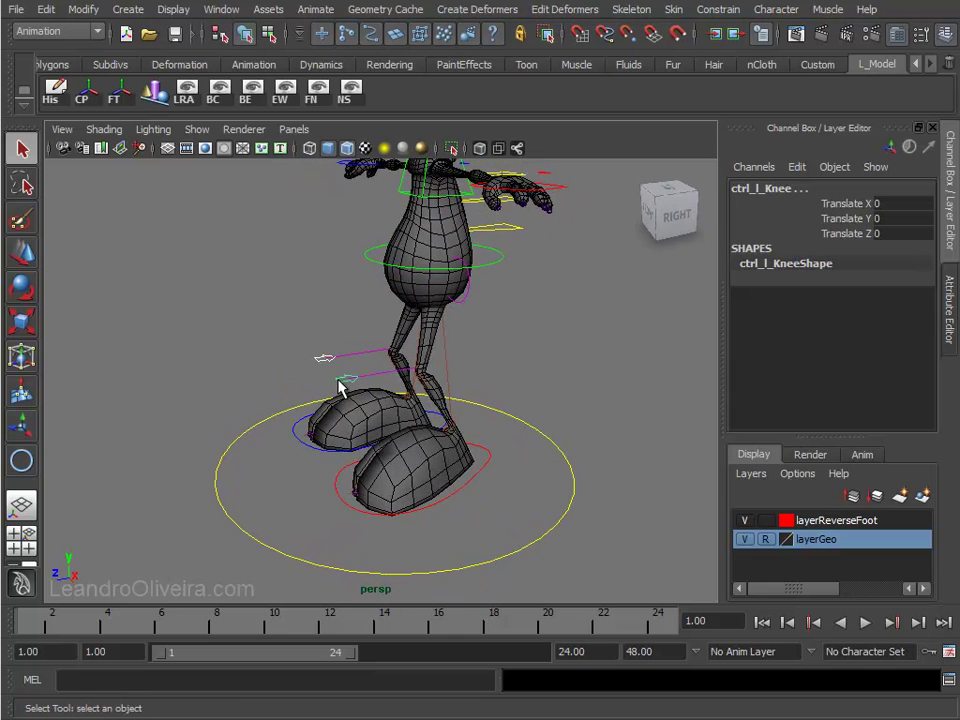
pyautogui.click(296, 413)
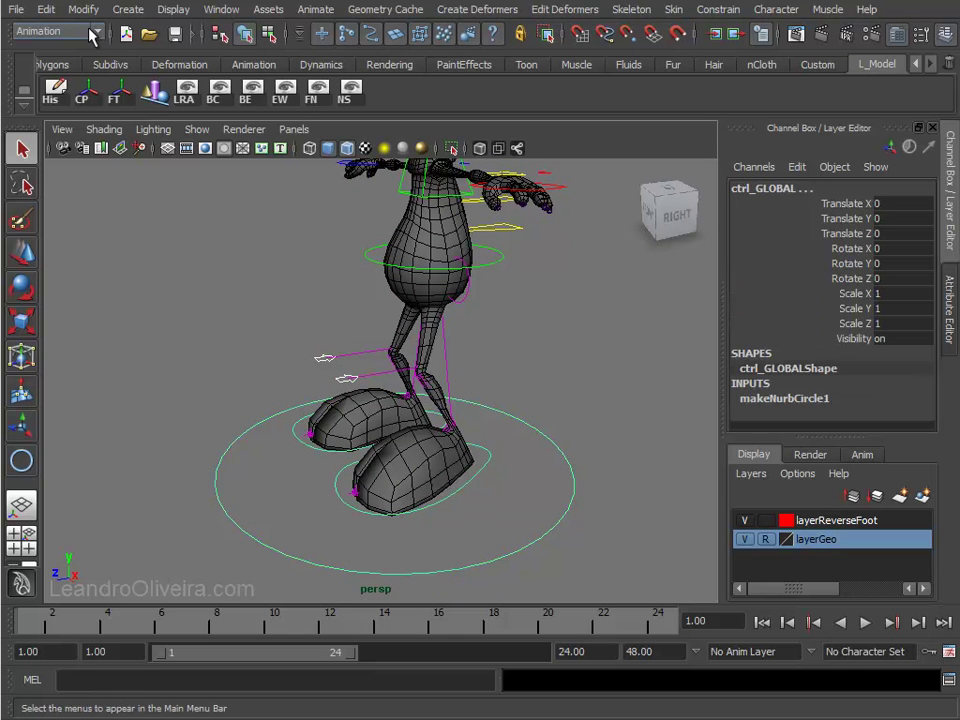
pyautogui.click(45, 9)
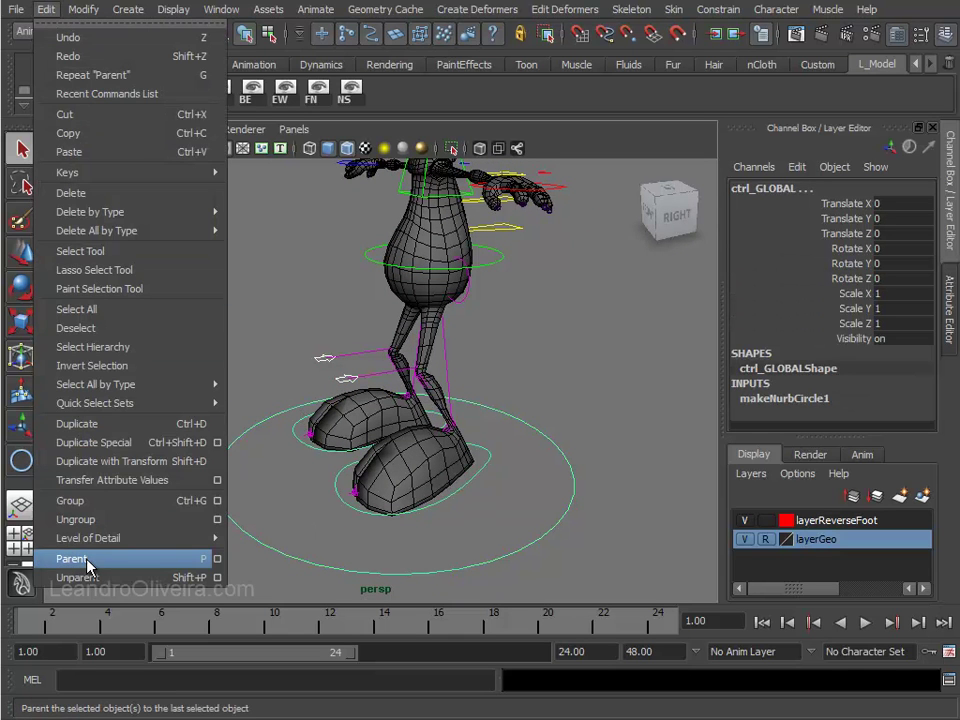
pyautogui.click(88, 560)
pyautogui.click(551, 377)
pyautogui.keyDown('alt'); pyautogui.moveTo(551, 377); pyautogui.dragTo(588, 380); pyautogui.keyUp('alt')
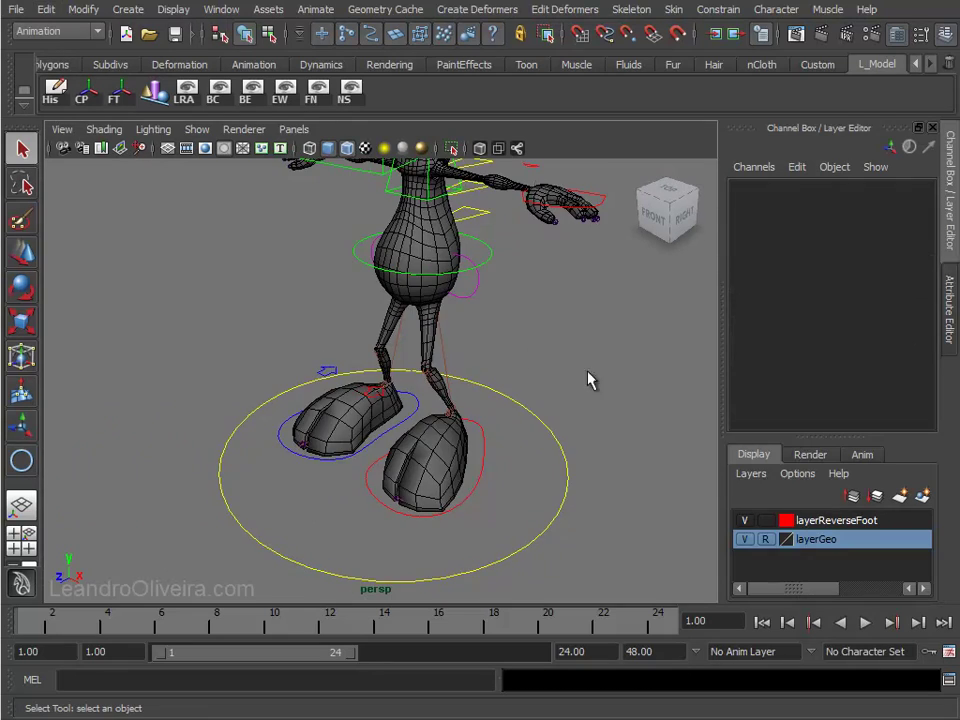
pyautogui.click(541, 420)
# - Parent ctrlCOG under ctrl_GLOBAL
pyautogui.moveTo(521, 429)
pyautogui.keyDown('alt'); pyautogui.mouseDown()
pyautogui.moveTo(452, 386)
pyautogui.moveTo(521, 349)
pyautogui.moveTo(488, 377)
pyautogui.moveTo(467, 375)
pyautogui.mouseUp(); pyautogui.keyUp('alt')
pyautogui.scroll(5, 467, 375)
pyautogui.keyDown('alt'); pyautogui.moveTo(467, 375); pyautogui.dragTo(482, 311, button='middle'); pyautogui.keyUp('alt')
pyautogui.click(503, 330)
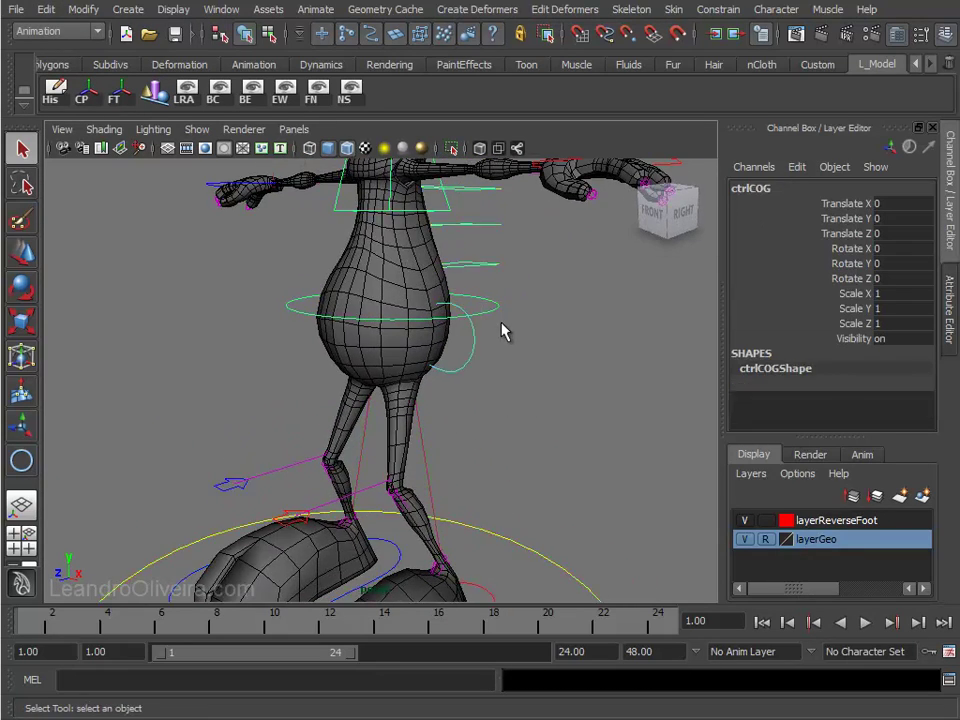
pyautogui.keyDown('alt'); pyautogui.moveTo(503, 330); pyautogui.dragTo(574, 415, button='right'); pyautogui.keyUp('alt')
pyautogui.keyDown('alt'); pyautogui.moveTo(574, 415); pyautogui.dragTo(449, 355); pyautogui.keyUp('alt')
pyautogui.click(449, 355)
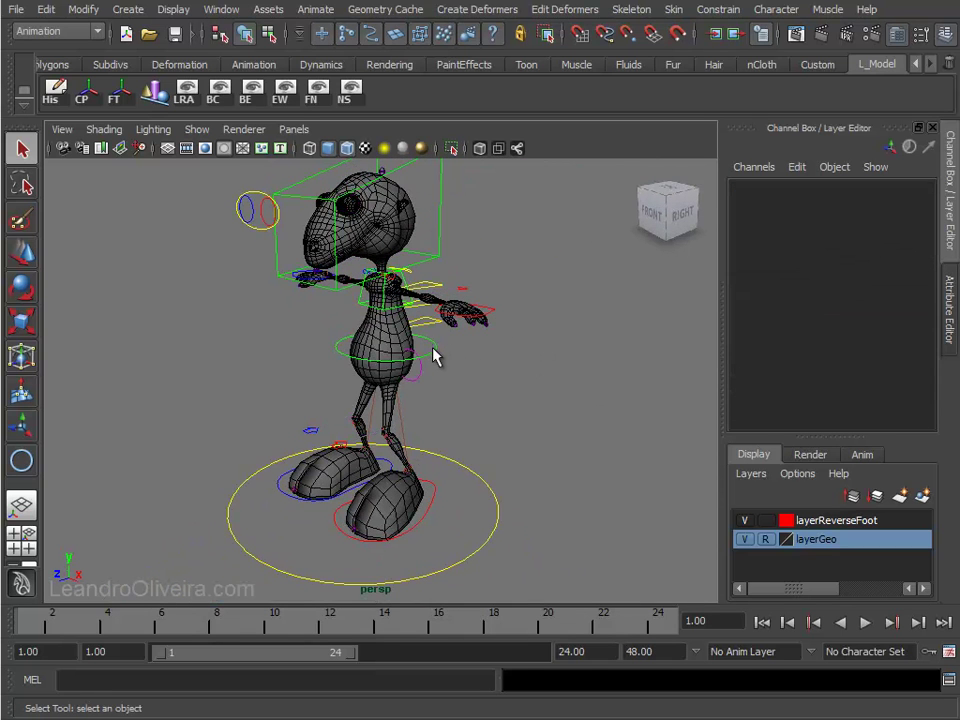
pyautogui.click(435, 356)
pyautogui.click(471, 478)
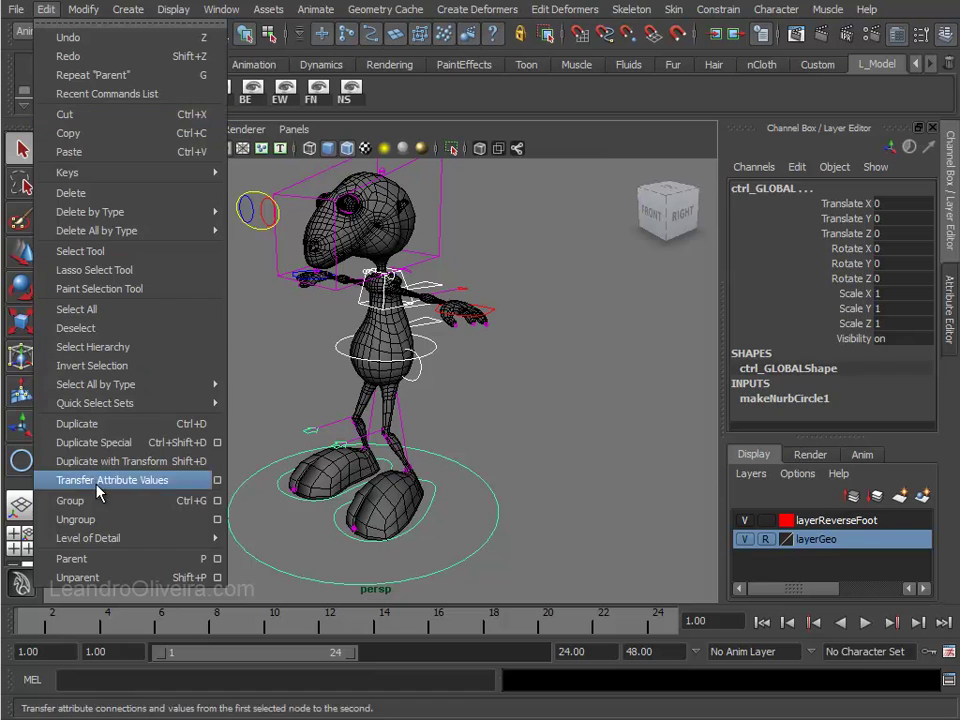
pyautogui.click(85, 570)
# - Test-move ctrl_GLOBAL along Z to confirm the rig follows, then undo back to the origin
pyautogui.click(480, 457)
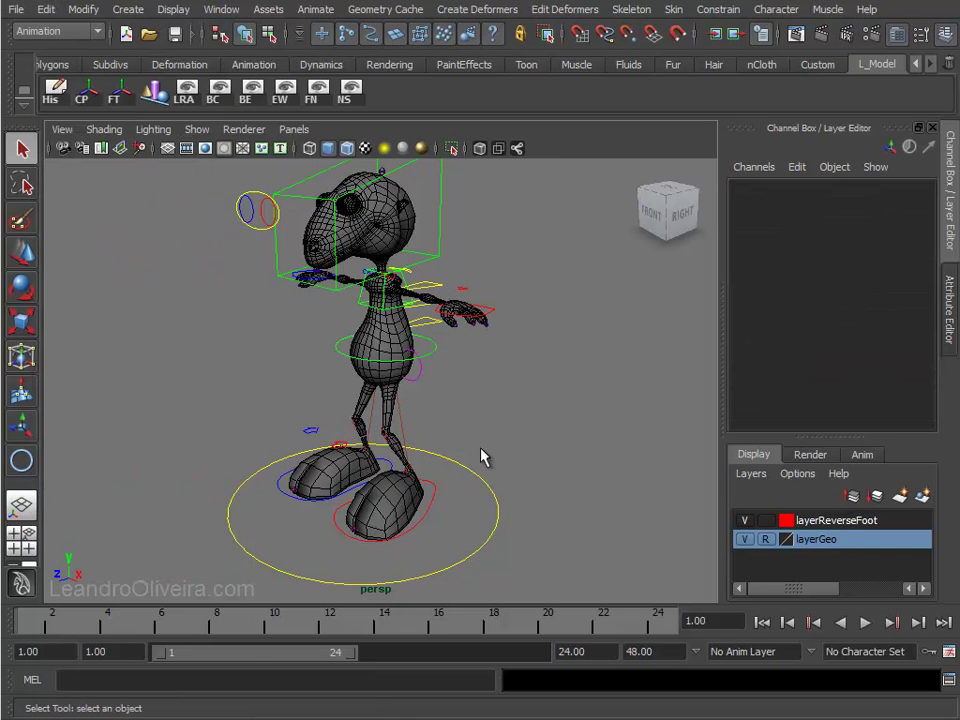
pyautogui.click(487, 502)
pyautogui.moveTo(489, 499)
pyautogui.keyDown('alt'); pyautogui.mouseDown()
pyautogui.moveTo(480, 444)
pyautogui.moveTo(418, 450)
pyautogui.moveTo(508, 459)
pyautogui.moveTo(489, 461)
pyautogui.mouseUp(); pyautogui.keyUp('alt')
pyautogui.press('w')
pyautogui.moveTo(315, 518)
pyautogui.mouseDown()
pyautogui.moveTo(225, 546)
pyautogui.moveTo(403, 514)
pyautogui.moveTo(414, 501)
pyautogui.moveTo(163, 540)
pyautogui.moveTo(471, 519)
pyautogui.mouseUp()
pyautogui.hotkey('ctrl', 'z')
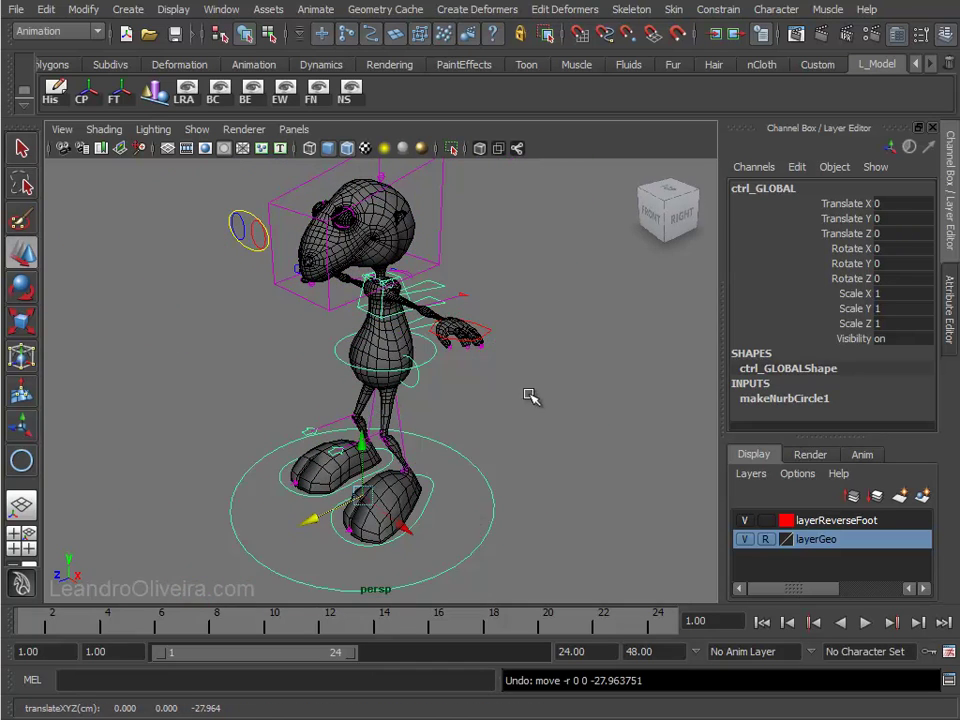
pyautogui.click(530, 397)
pyautogui.keyDown('alt'); pyautogui.moveTo(530, 397); pyautogui.dragTo(489, 392, button='right'); pyautogui.keyUp('alt')
pyautogui.keyDown('alt'); pyautogui.moveTo(489, 392); pyautogui.dragTo(559, 407); pyautogui.keyUp('alt')
pyautogui.keyDown('alt'); pyautogui.moveTo(559, 407); pyautogui.dragTo(444, 441, button='right'); pyautogui.keyUp('alt')
pyautogui.keyDown('alt'); pyautogui.moveTo(444, 441); pyautogui.dragTo(460, 435, button='middle'); pyautogui.keyUp('alt')
pyautogui.moveTo(458, 434)
pyautogui.keyDown('alt'); pyautogui.mouseDown()
pyautogui.moveTo(433, 446)
pyautogui.moveTo(557, 418)
pyautogui.mouseUp(); pyautogui.keyUp('alt')
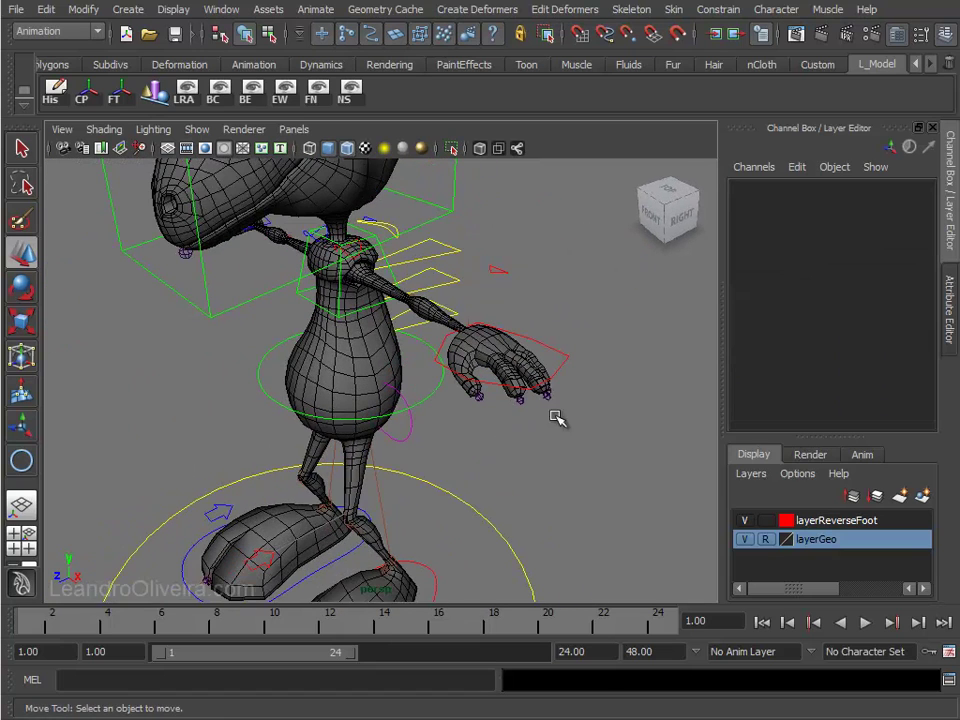
# - Hide the character mesh by turning off the layerGeo layer
pyautogui.click(744, 539)
pyautogui.moveTo(640, 490)
pyautogui.keyDown('alt'); pyautogui.mouseDown()
pyautogui.moveTo(615, 476)
pyautogui.moveTo(611, 499)
pyautogui.moveTo(484, 413)
pyautogui.mouseUp(); pyautogui.keyUp('alt')
pyautogui.moveTo(484, 413)
pyautogui.keyDown('alt'); pyautogui.mouseDown(button='right')
pyautogui.moveTo(521, 476)
pyautogui.moveTo(579, 386)
pyautogui.mouseUp(button='right'); pyautogui.keyUp('alt')
# - Parent both hand controls under ctrl_GLOBAL
pyautogui.press('q')
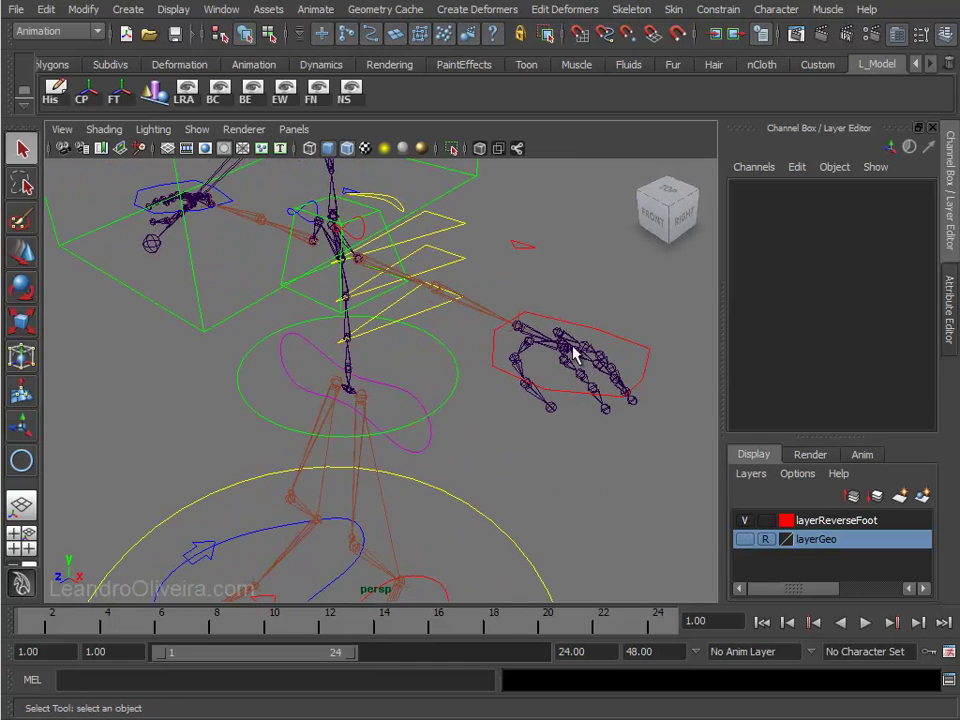
pyautogui.click(576, 333)
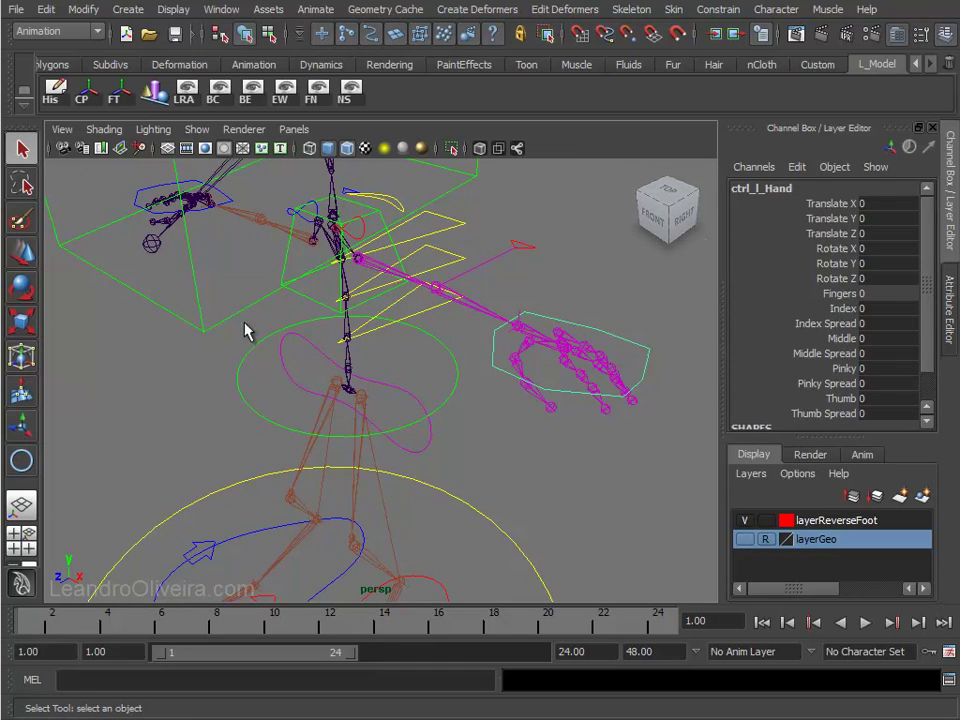
pyautogui.keyDown('alt'); pyautogui.moveTo(246, 332); pyautogui.dragTo(430, 323); pyautogui.keyUp('alt')
pyautogui.keyDown('shift'); pyautogui.click(285, 401); pyautogui.keyUp('shift')
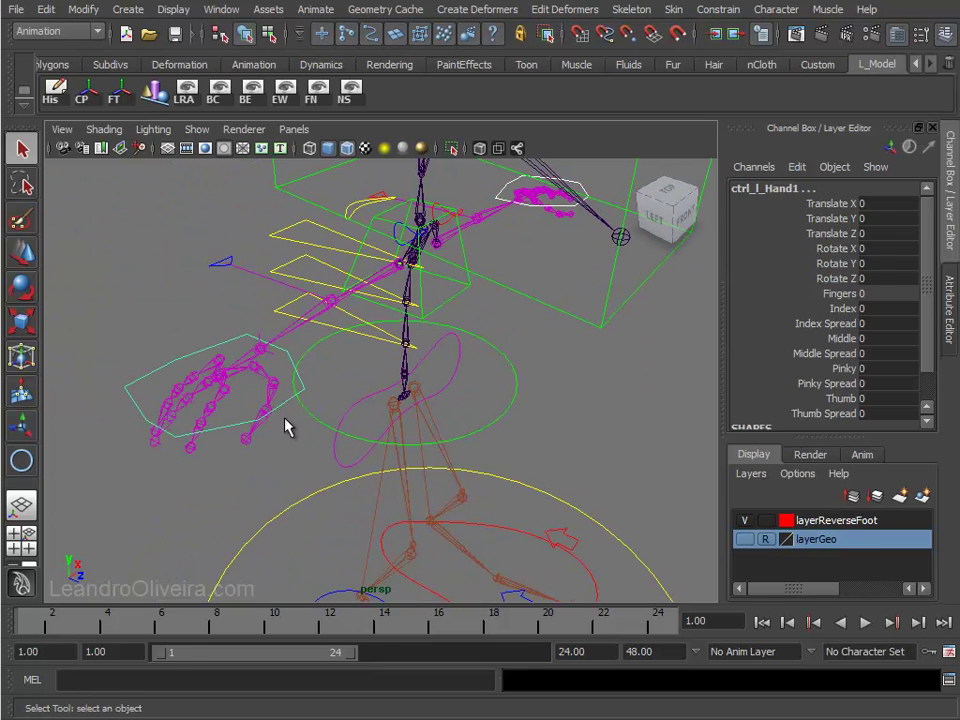
pyautogui.click(291, 510)
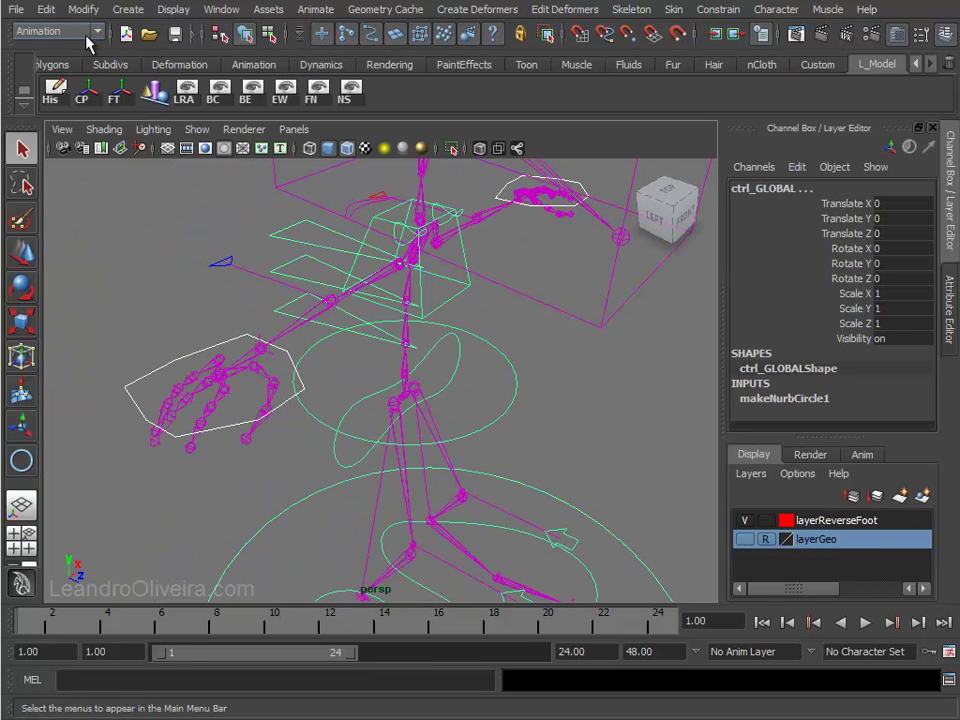
pyautogui.click(46, 9)
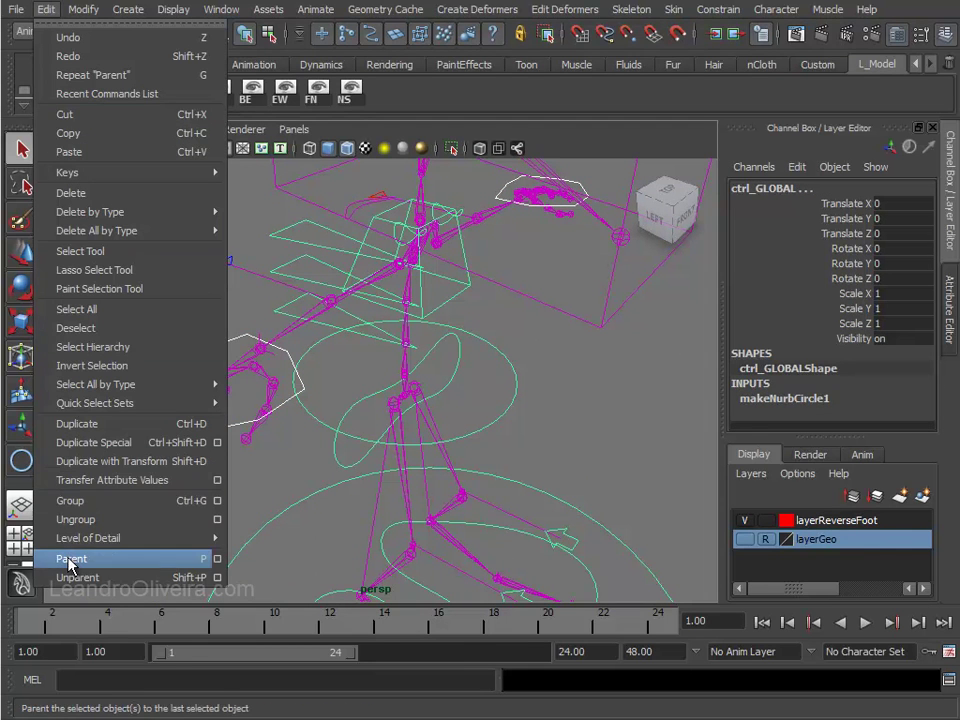
pyautogui.click(70, 558)
# - Test-move ctrl_GLOBAL along Z to check the whole rig follows, then undo it
pyautogui.click(593, 463)
pyautogui.moveTo(593, 463)
pyautogui.keyDown('alt'); pyautogui.mouseDown()
pyautogui.moveTo(478, 383)
pyautogui.moveTo(486, 388)
pyautogui.moveTo(375, 422)
pyautogui.mouseUp(); pyautogui.keyUp('alt')
pyautogui.click(462, 505)
pyautogui.moveTo(462, 505)
pyautogui.keyDown('alt'); pyautogui.mouseDown()
pyautogui.moveTo(510, 388)
pyautogui.moveTo(482, 391)
pyautogui.mouseUp(); pyautogui.keyUp('alt')
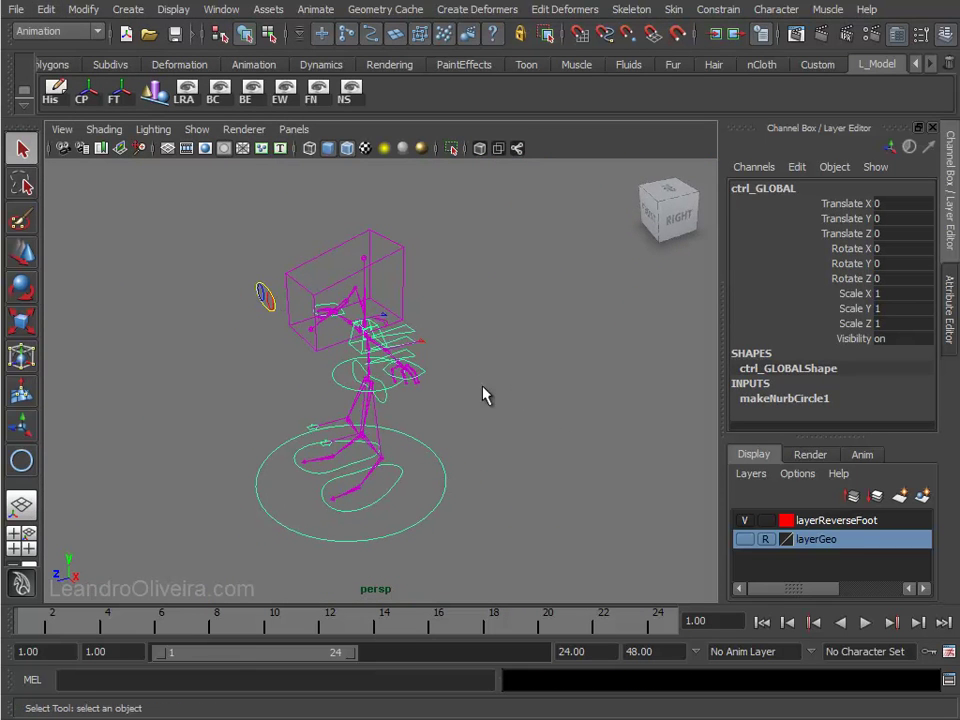
pyautogui.press('w')
pyautogui.moveTo(337, 516)
pyautogui.mouseDown()
pyautogui.moveTo(213, 513)
pyautogui.moveTo(424, 510)
pyautogui.mouseUp()
pyautogui.hotkey('ctrl', 'z')
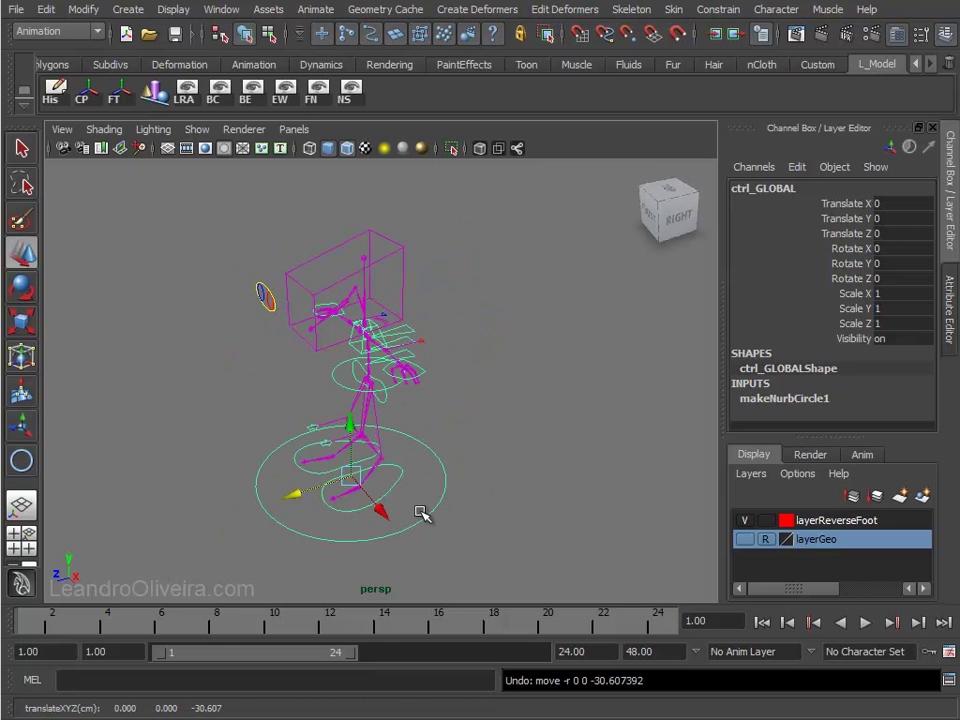
pyautogui.keyDown('alt'); pyautogui.moveTo(439, 446); pyautogui.dragTo(545, 575, button='right'); pyautogui.keyUp('alt')
pyautogui.keyDown('alt'); pyautogui.moveTo(545, 575); pyautogui.dragTo(531, 373); pyautogui.keyUp('alt')
# - Parent ctrl_r_Elbow and ctrl_l_Elbow under ctrl_GLOBAL
pyautogui.click(527, 358)
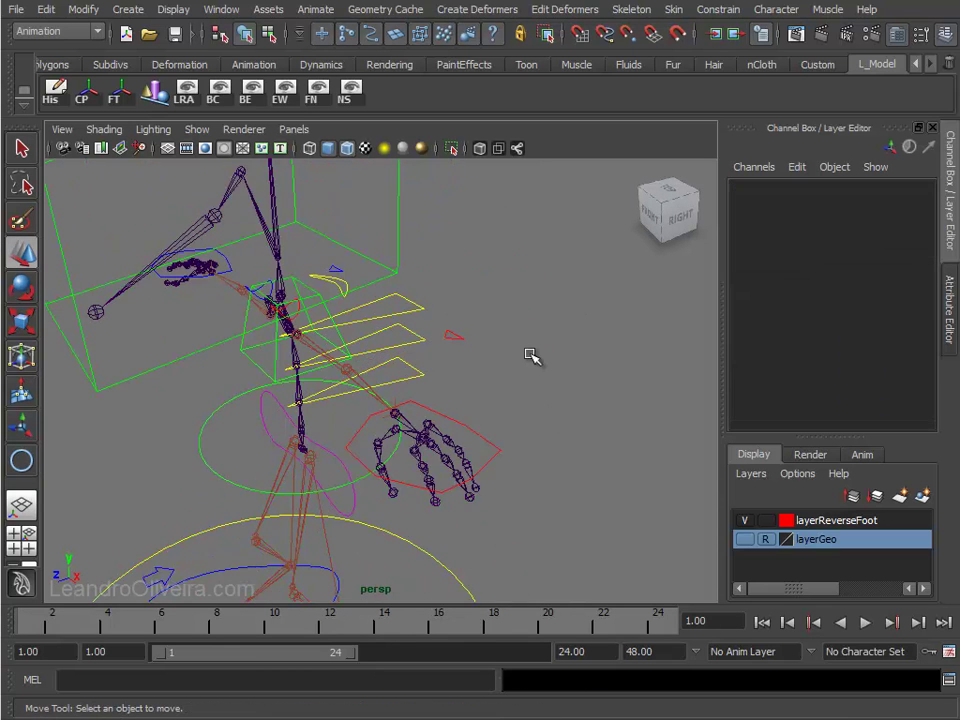
pyautogui.press('q')
pyautogui.click(337, 278)
pyautogui.click(452, 338)
pyautogui.keyDown('alt'); pyautogui.moveTo(542, 443); pyautogui.dragTo(500, 462); pyautogui.keyUp('alt')
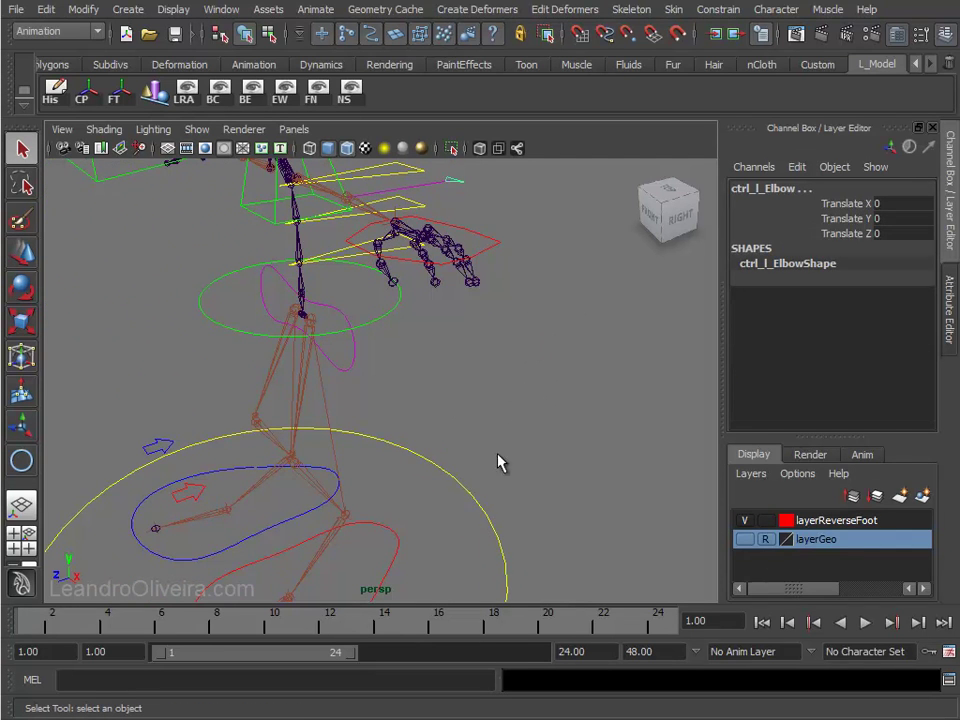
pyautogui.click(450, 480)
pyautogui.click(46, 9)
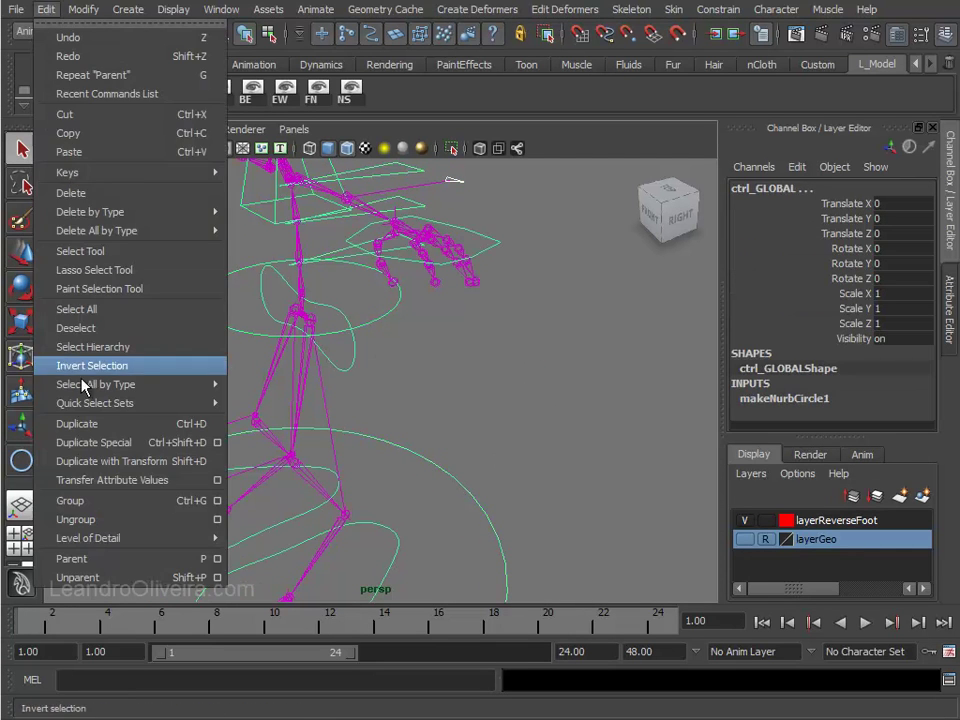
pyautogui.click(80, 559)
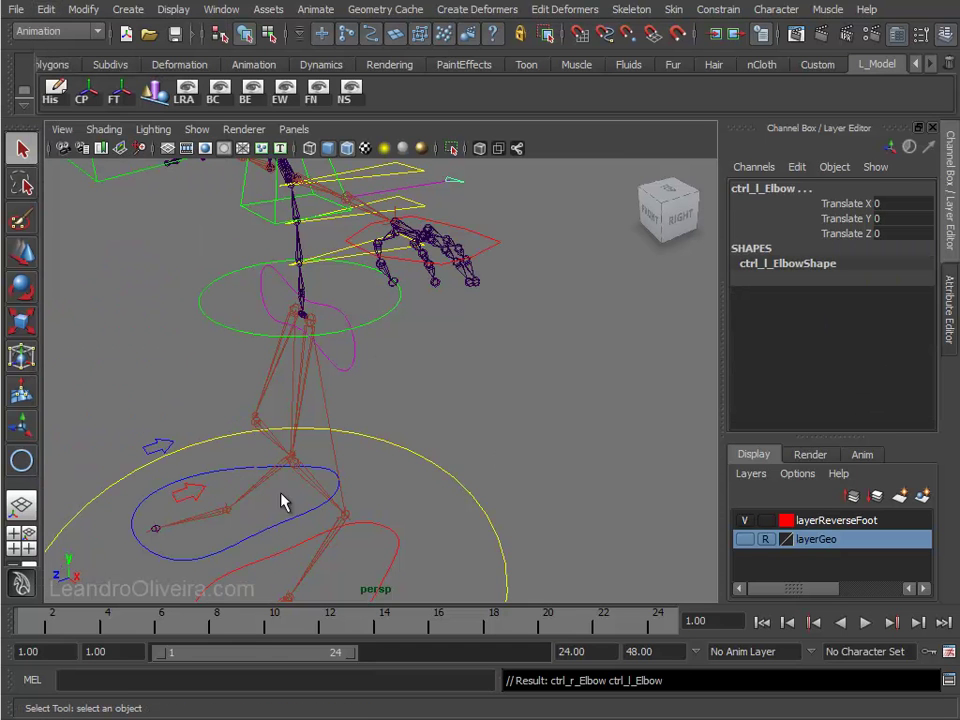
# - Parent ctrl_Eyes under ctrl_GLOBAL
pyautogui.click(572, 467)
pyautogui.moveTo(572, 467)
pyautogui.keyDown('alt'); pyautogui.mouseDown(button='right')
pyautogui.moveTo(413, 350)
pyautogui.moveTo(542, 369)
pyautogui.mouseUp(button='right'); pyautogui.keyUp('alt')
pyautogui.moveTo(542, 369)
pyautogui.keyDown('alt'); pyautogui.mouseDown()
pyautogui.moveTo(499, 317)
pyautogui.moveTo(445, 340)
pyautogui.mouseUp(); pyautogui.keyUp('alt')
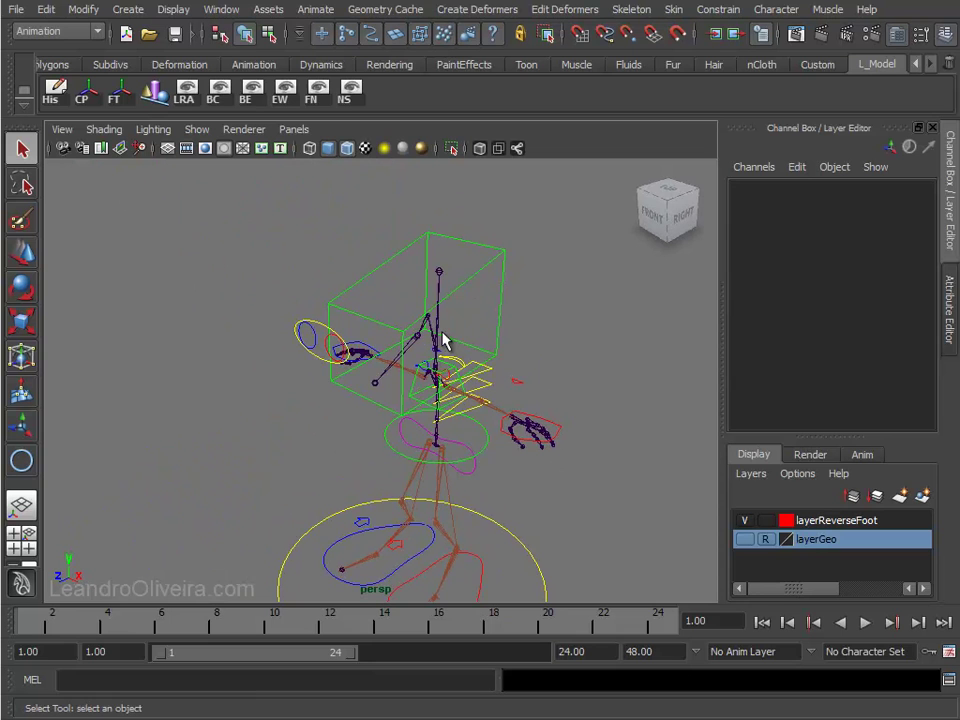
pyautogui.click(318, 360)
pyautogui.click(307, 538)
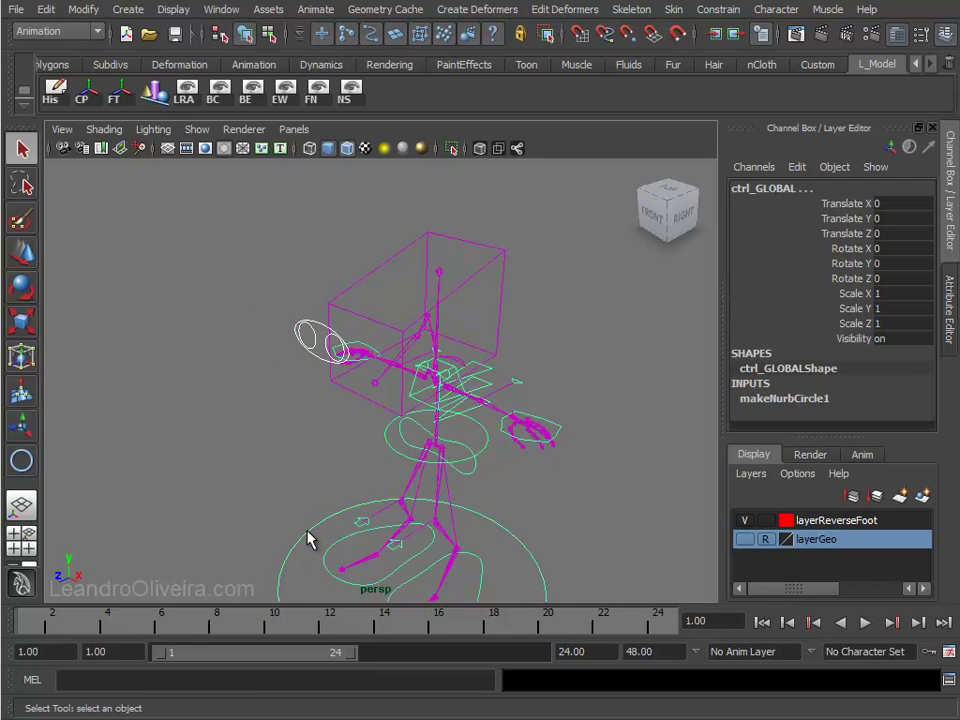
pyautogui.click(46, 10)
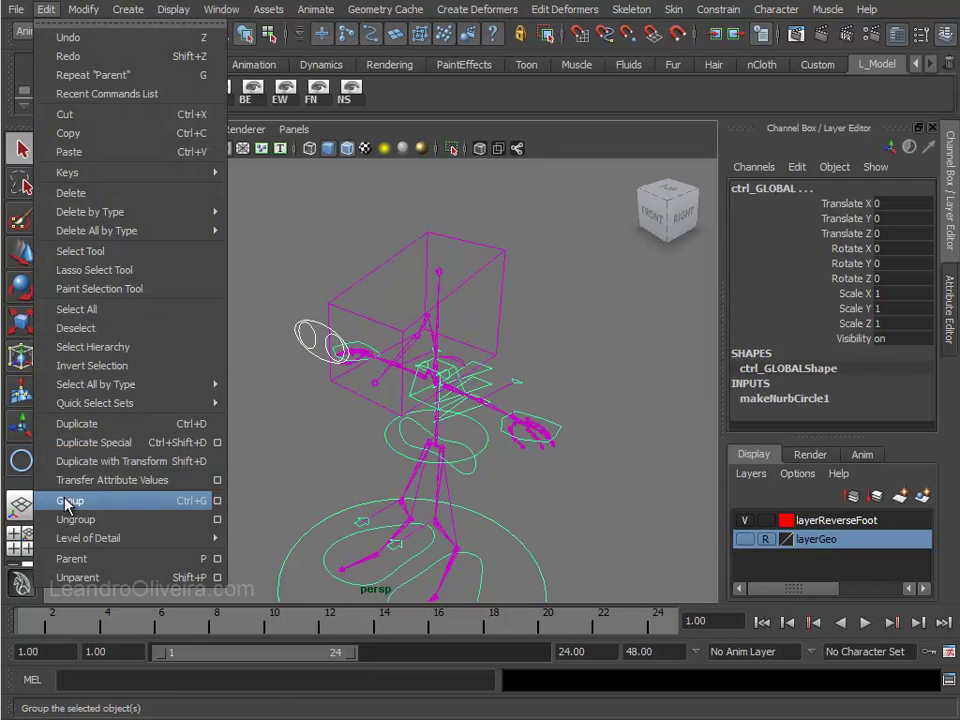
pyautogui.click(73, 563)
# - Test-move and test-rotate ctrl_GLOBAL to check the whole rig follows, undoing both
pyautogui.moveTo(171, 499)
pyautogui.keyDown('alt'); pyautogui.mouseDown()
pyautogui.moveTo(503, 396)
pyautogui.moveTo(484, 386)
pyautogui.moveTo(480, 325)
pyautogui.mouseUp(); pyautogui.keyUp('alt')
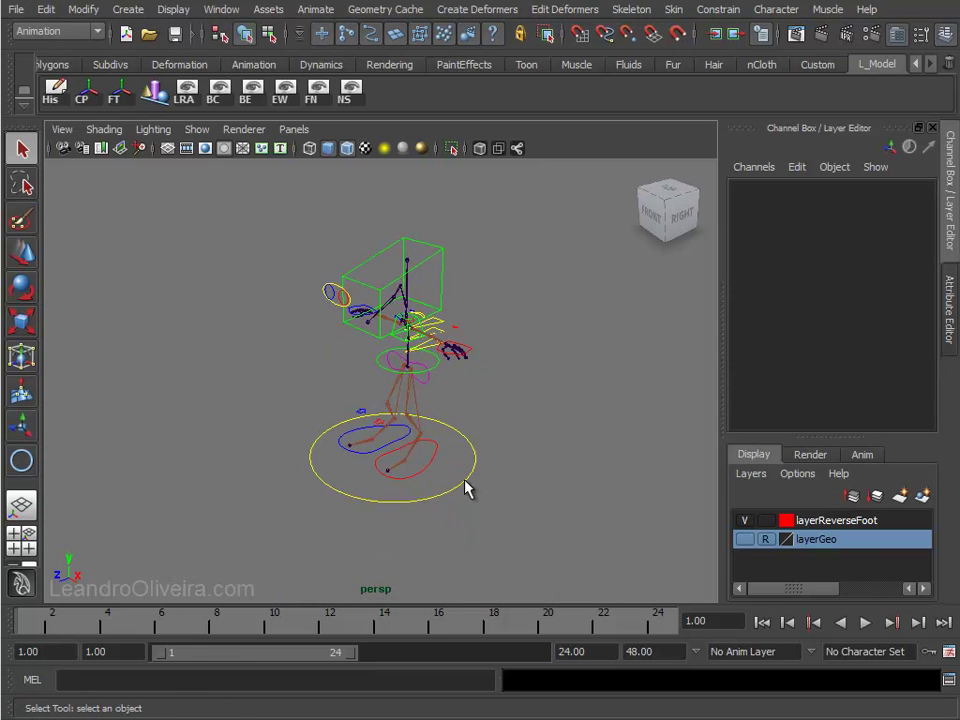
pyautogui.click(466, 488)
pyautogui.press('w')
pyautogui.moveTo(392, 452)
pyautogui.mouseDown()
pyautogui.moveTo(450, 381)
pyautogui.moveTo(462, 567)
pyautogui.moveTo(467, 349)
pyautogui.moveTo(244, 456)
pyautogui.moveTo(429, 454)
pyautogui.mouseUp()
pyautogui.hotkey('ctrl', 'z')
pyautogui.press('e')
pyautogui.moveTo(369, 399)
pyautogui.mouseDown()
pyautogui.moveTo(294, 557)
pyautogui.moveTo(503, 365)
pyautogui.moveTo(396, 407)
pyautogui.moveTo(550, 362)
pyautogui.mouseUp()
pyautogui.hotkey('ctrl', 'z')
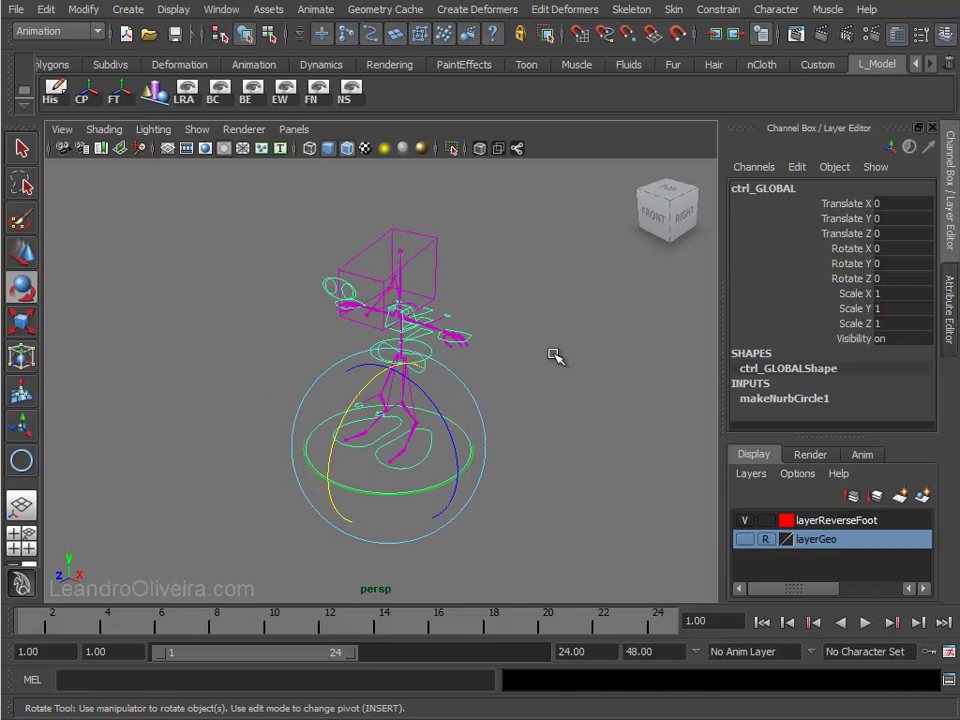
pyautogui.click(560, 360)
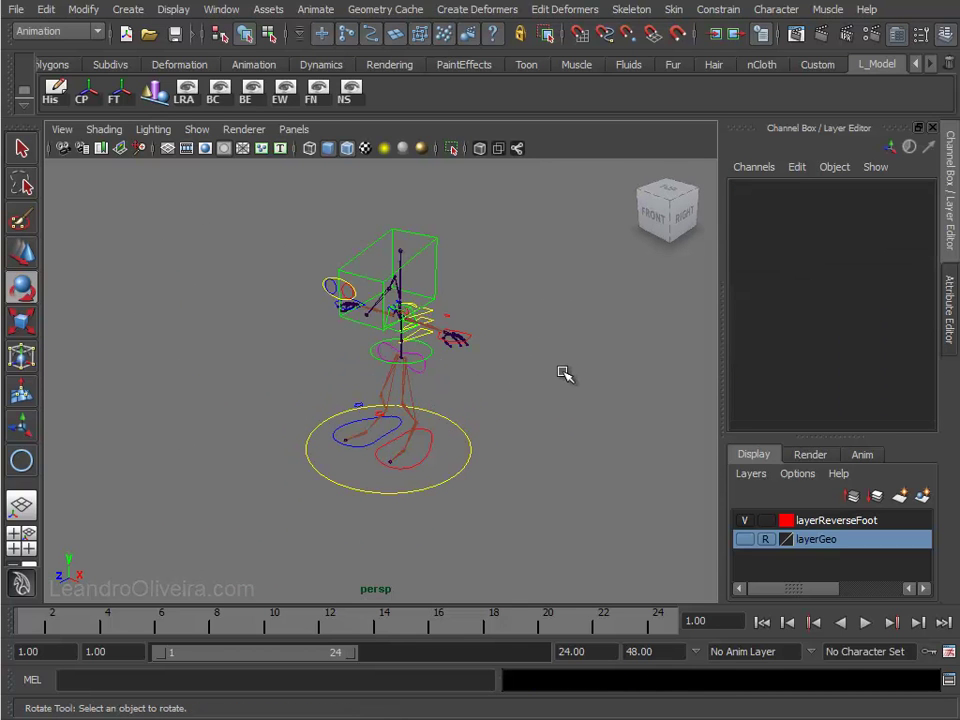
pyautogui.press('q')
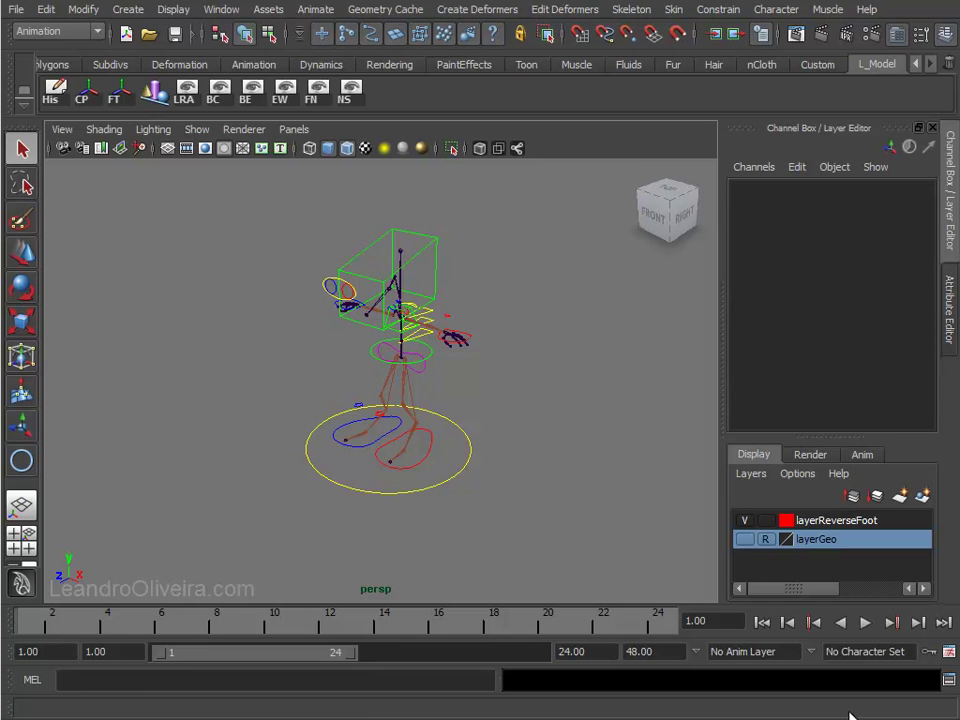
# - Open the Outliner and drag ctrl_GLOBAL into grpCTRL
pyautogui.click(221, 9)
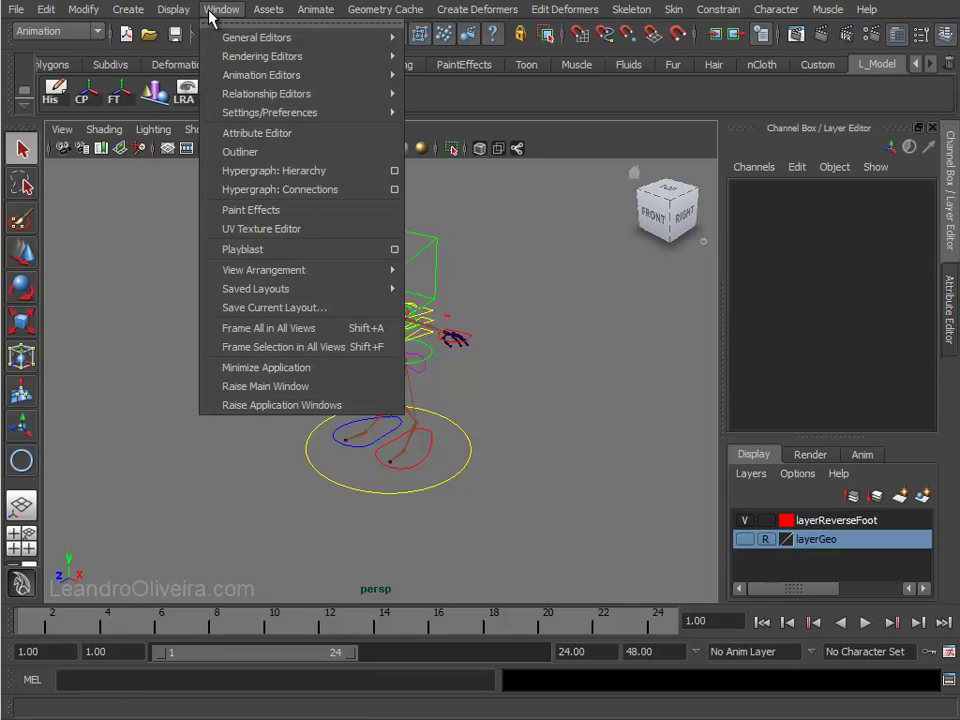
pyautogui.click(249, 159)
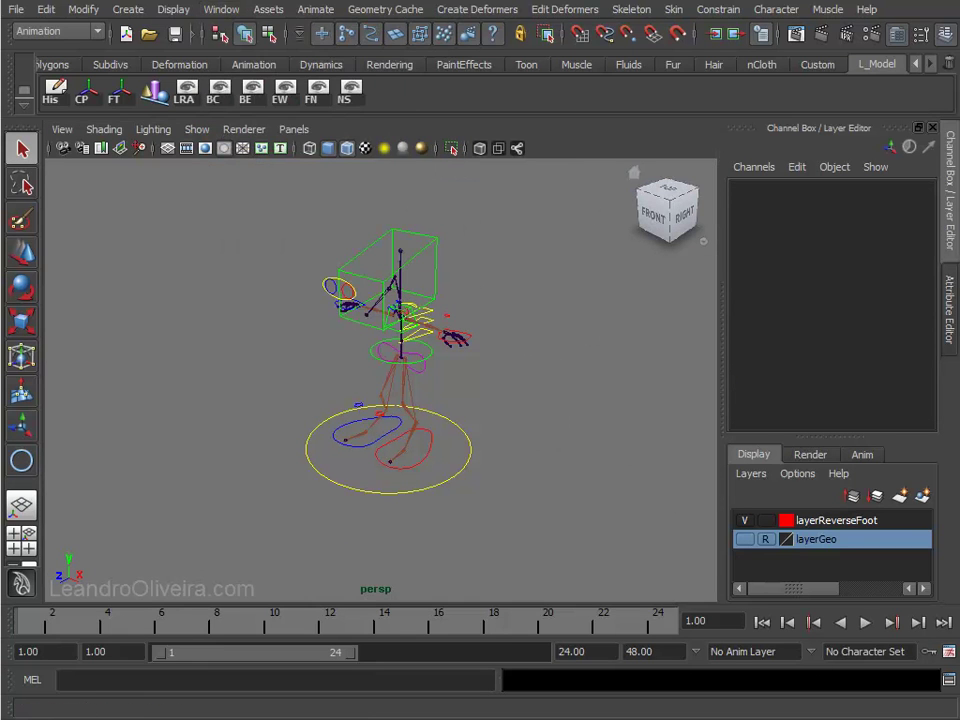
pyautogui.moveTo(191, 150); pyautogui.dragTo(161, 136)
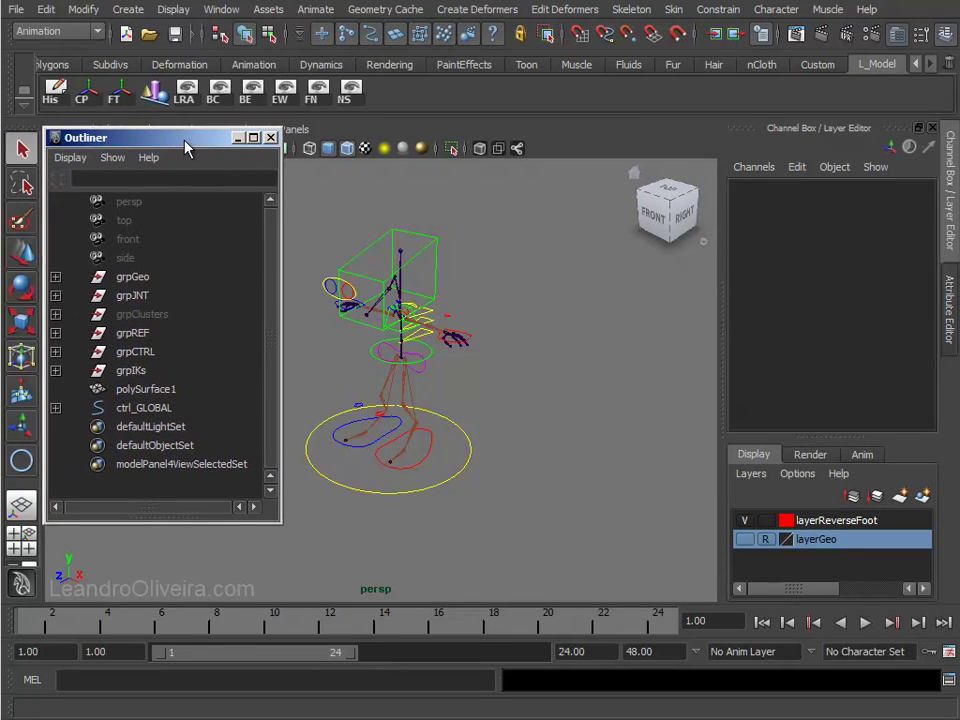
pyautogui.keyDown('alt'); pyautogui.moveTo(377, 289); pyautogui.dragTo(449, 291, button='middle'); pyautogui.keyUp('alt')
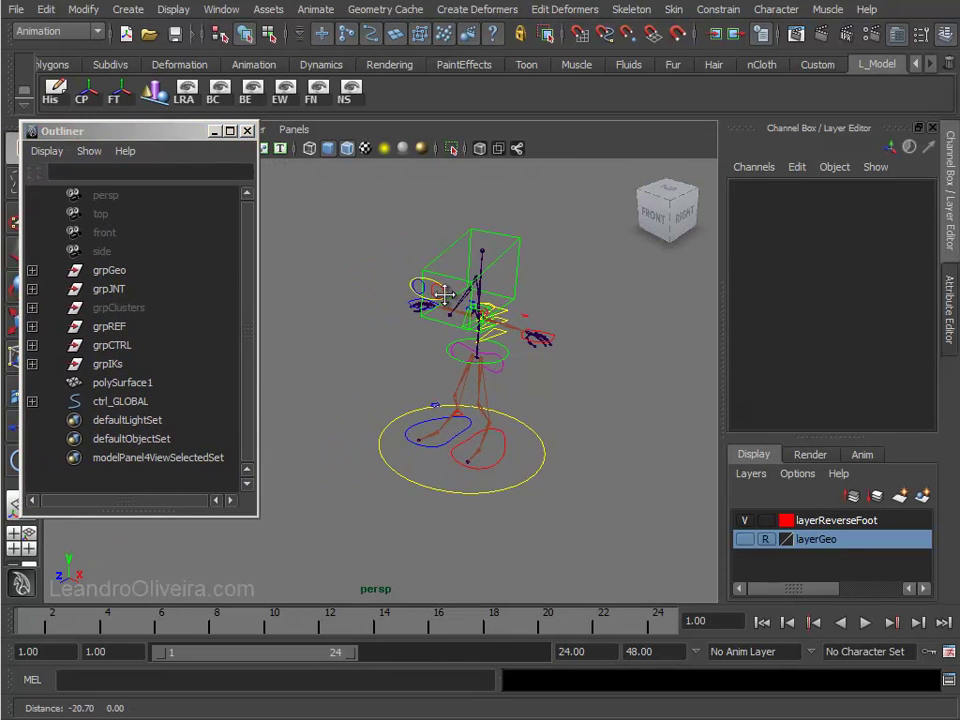
pyautogui.click(130, 404)
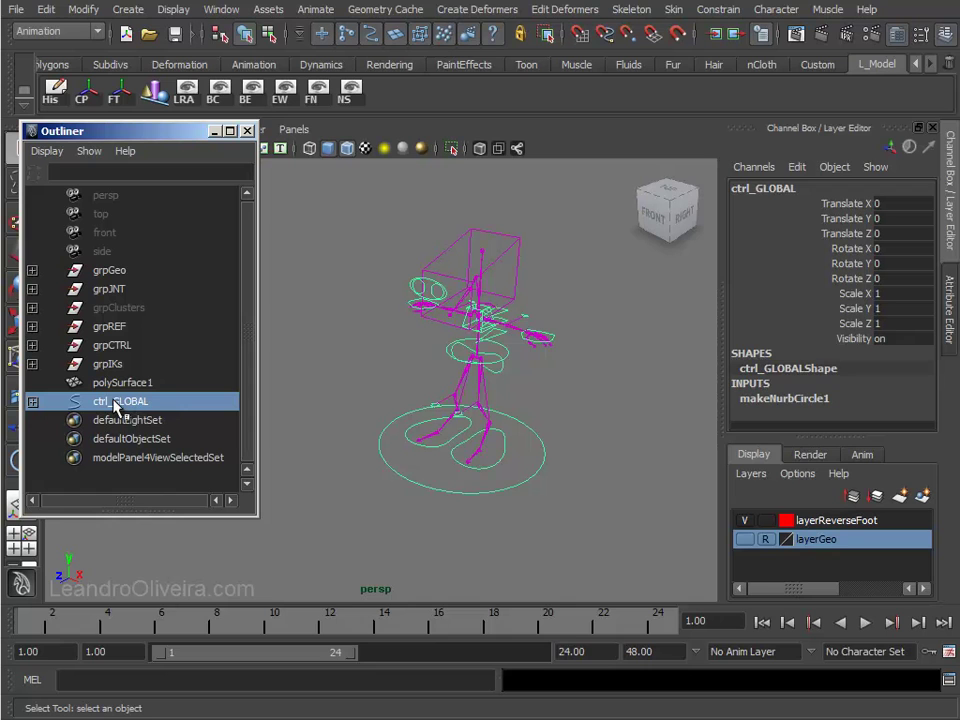
pyautogui.moveTo(118, 404); pyautogui.dragTo(115, 346, button='middle')
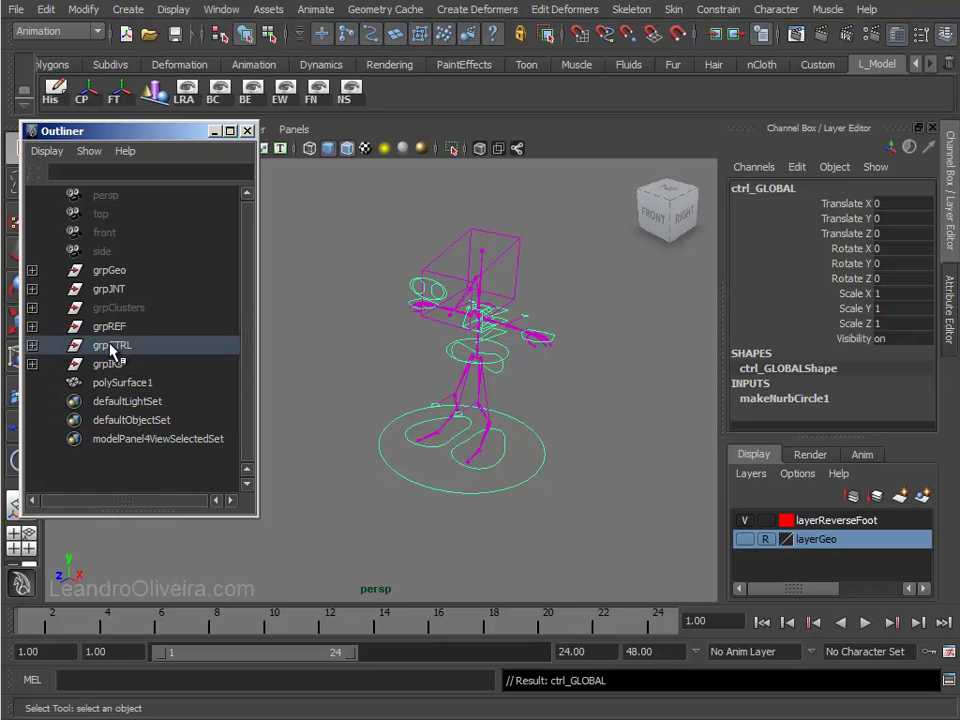
# - Select grpGeo down through polySurface1 in the Outliner
pyautogui.click(110, 271)
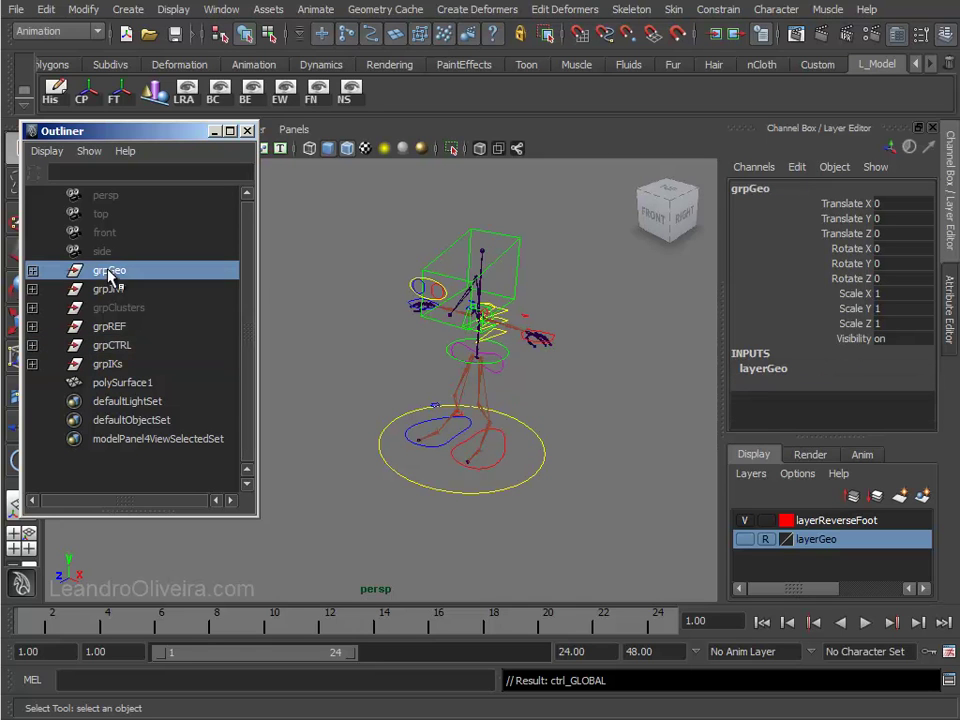
pyautogui.moveTo(110, 344); pyautogui.dragTo(110, 367, button='middle')
pyautogui.keyDown('shift'); pyautogui.click(110, 384); pyautogui.keyUp('shift')
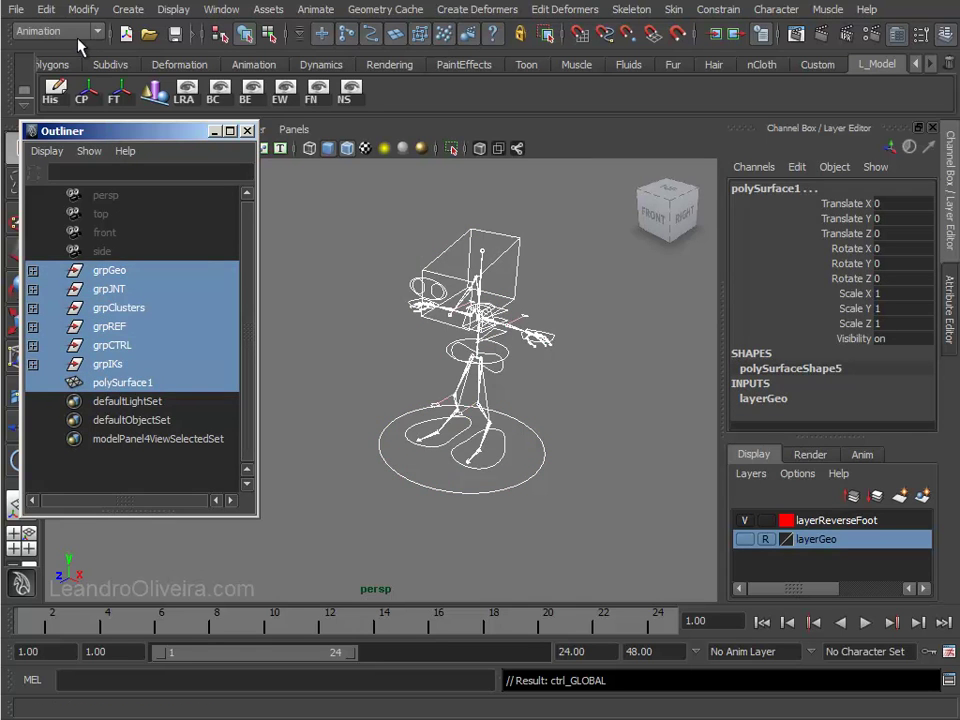
# - Group the selected rig groups and polySurface1, renaming group1 to grp_Character
pyautogui.click(46, 9)
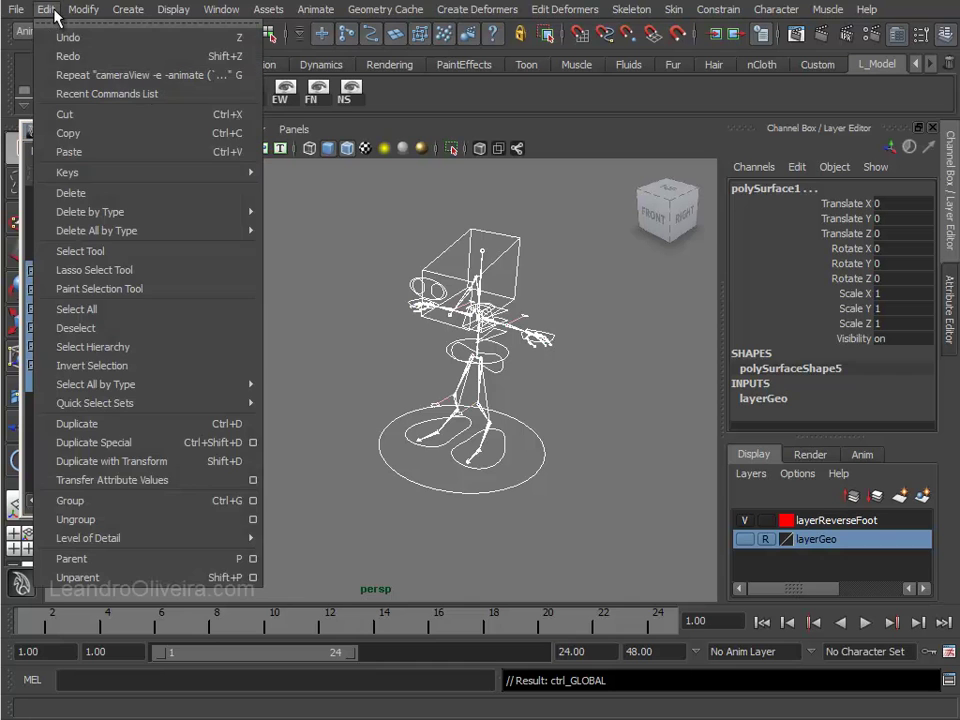
pyautogui.click(70, 500)
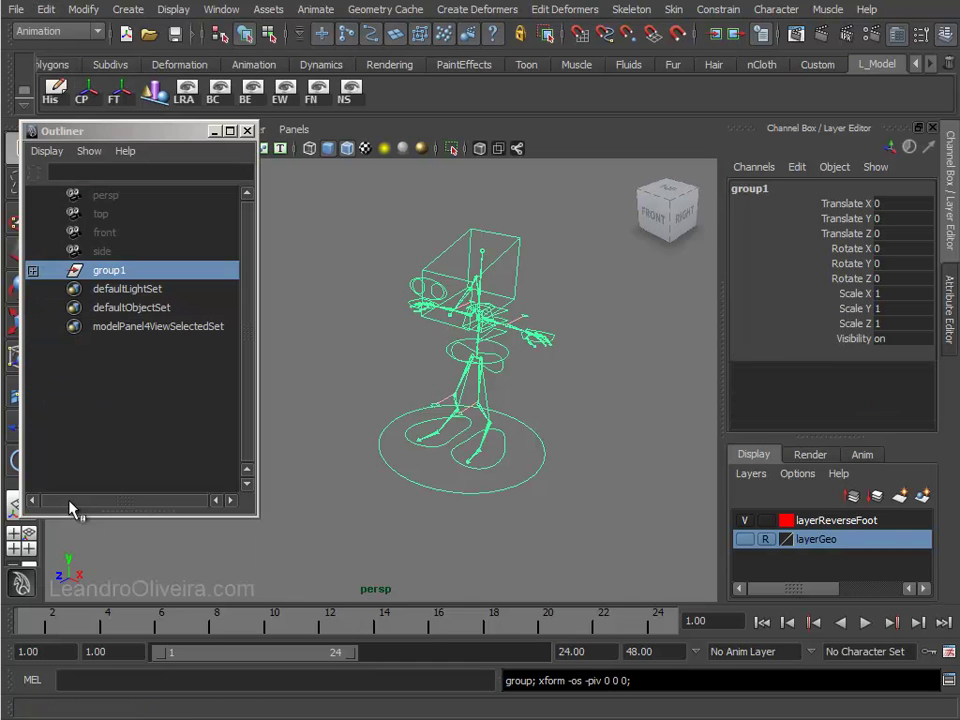
pyautogui.doubleClick(107, 272)
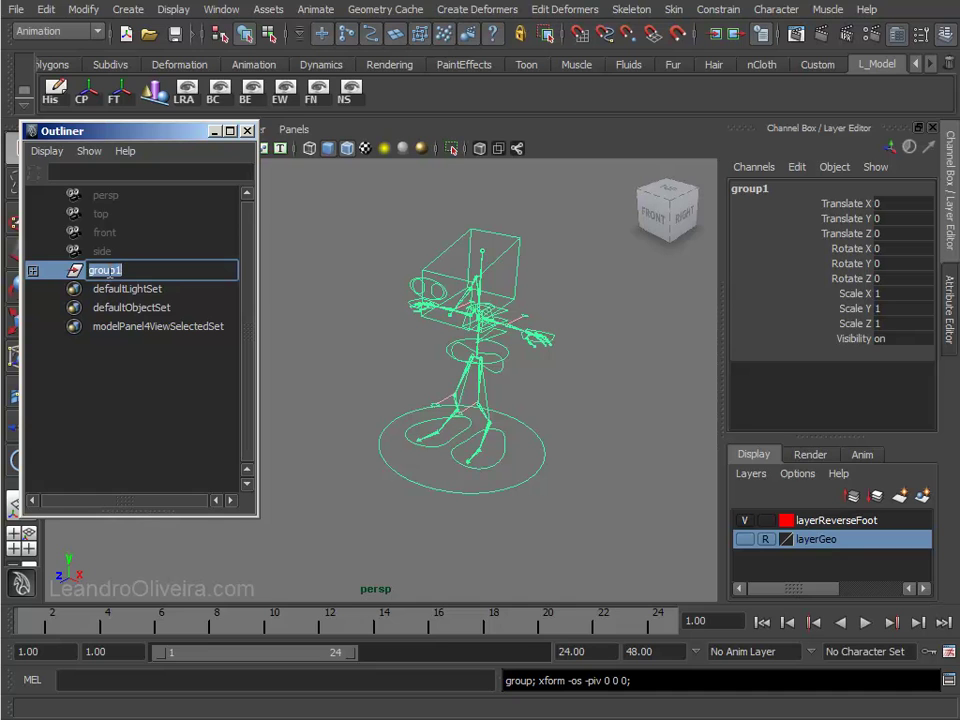
pyautogui.write('g')
pyautogui.press('Return')
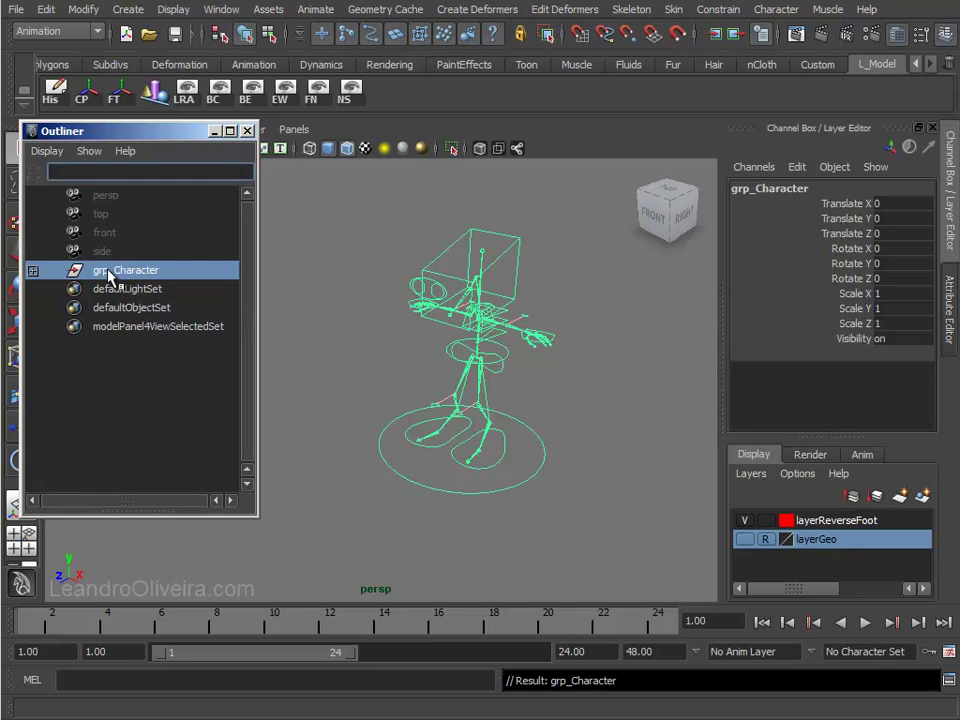
pyautogui.click(330, 366)
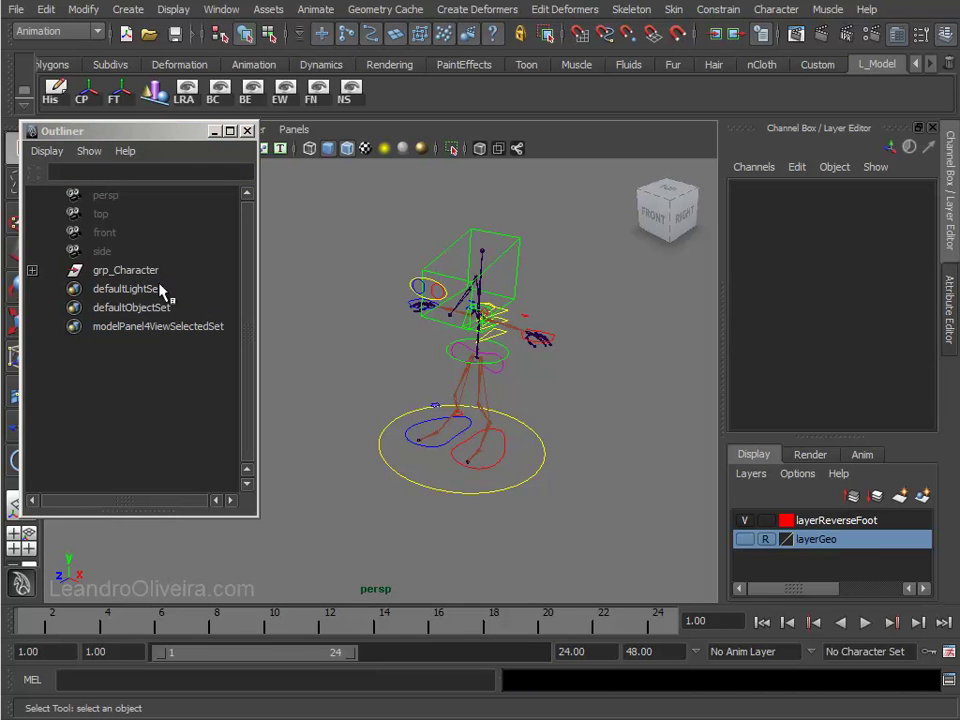
pyautogui.click(145, 272)
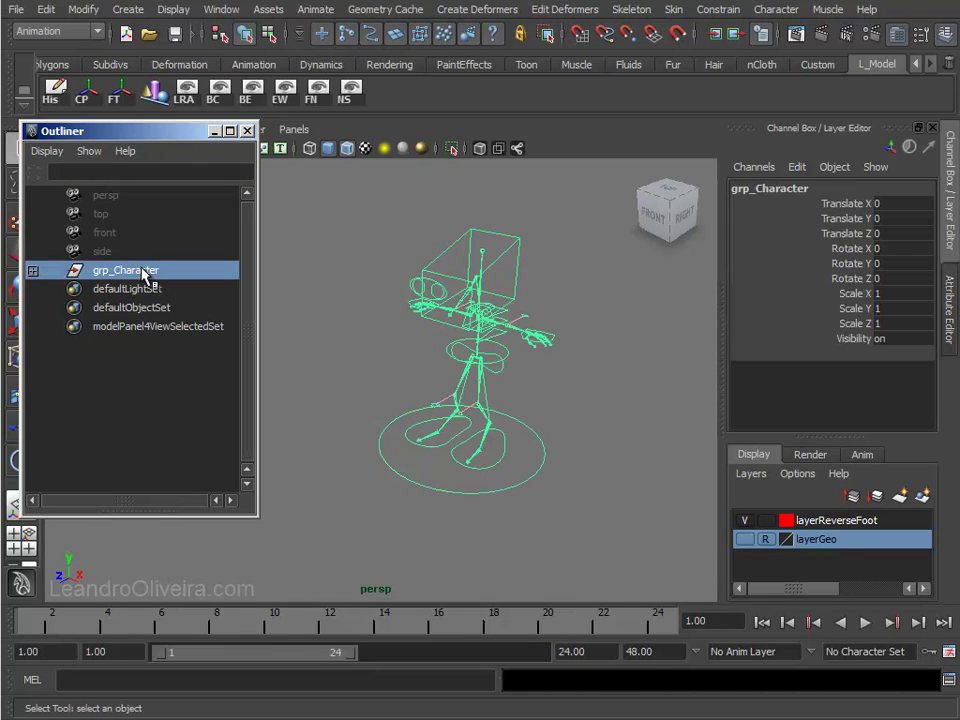
pyautogui.click(620, 398)
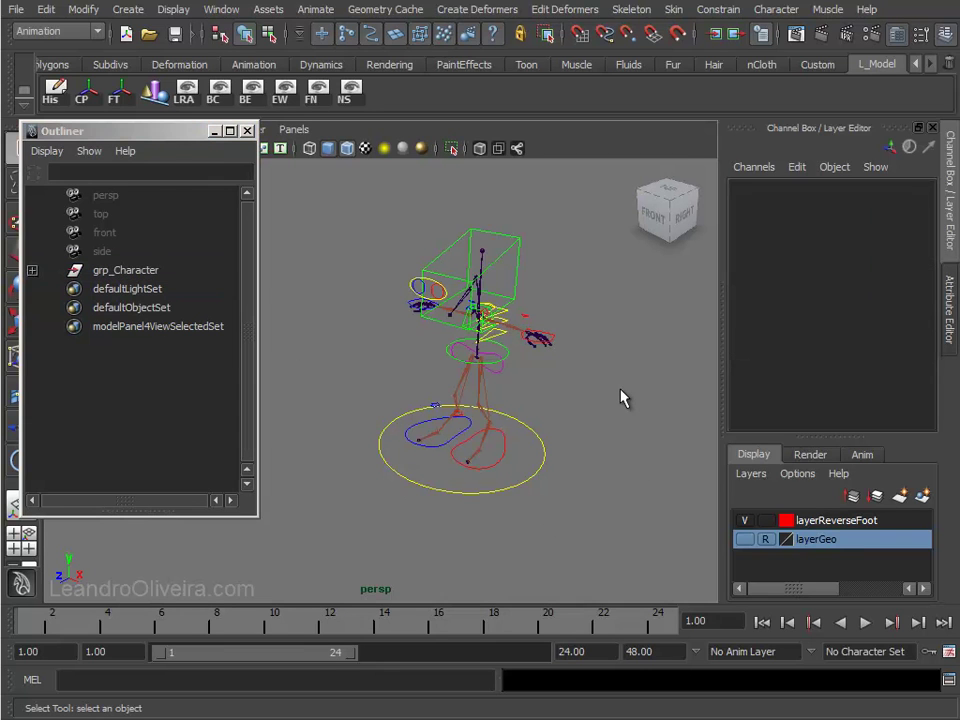